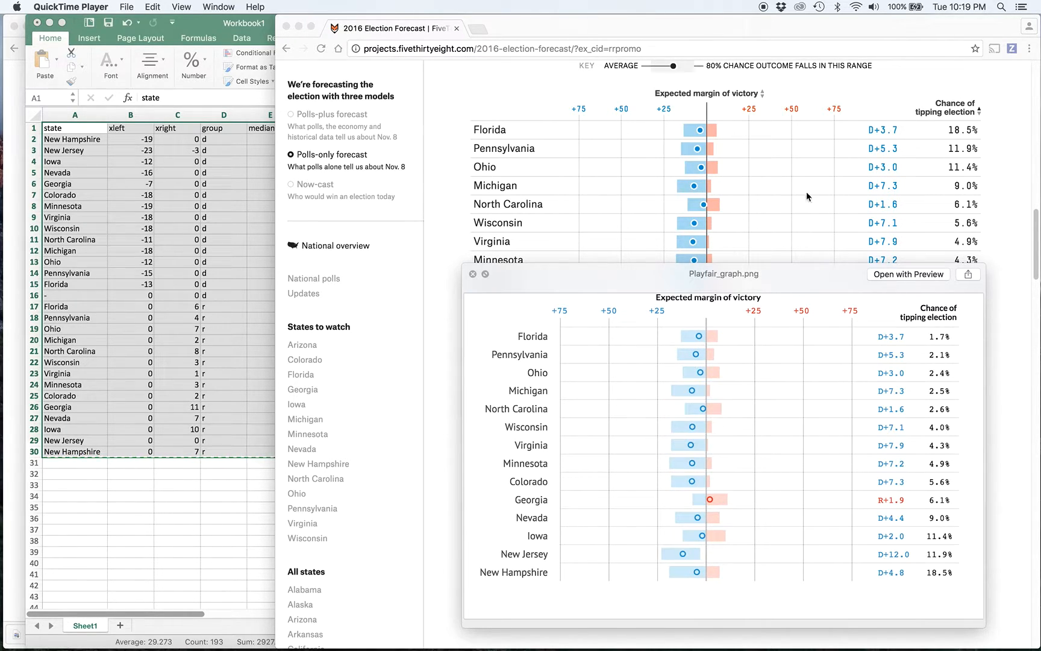
- Compare the Playfair_graph.png preview with the FiveThirtyEight expected margin of victory chart, moving the preview to uncover what lies beneath
{"action": "left_click_drag", "start_coordinate": [599, 267], "coordinate": [180, 267]}
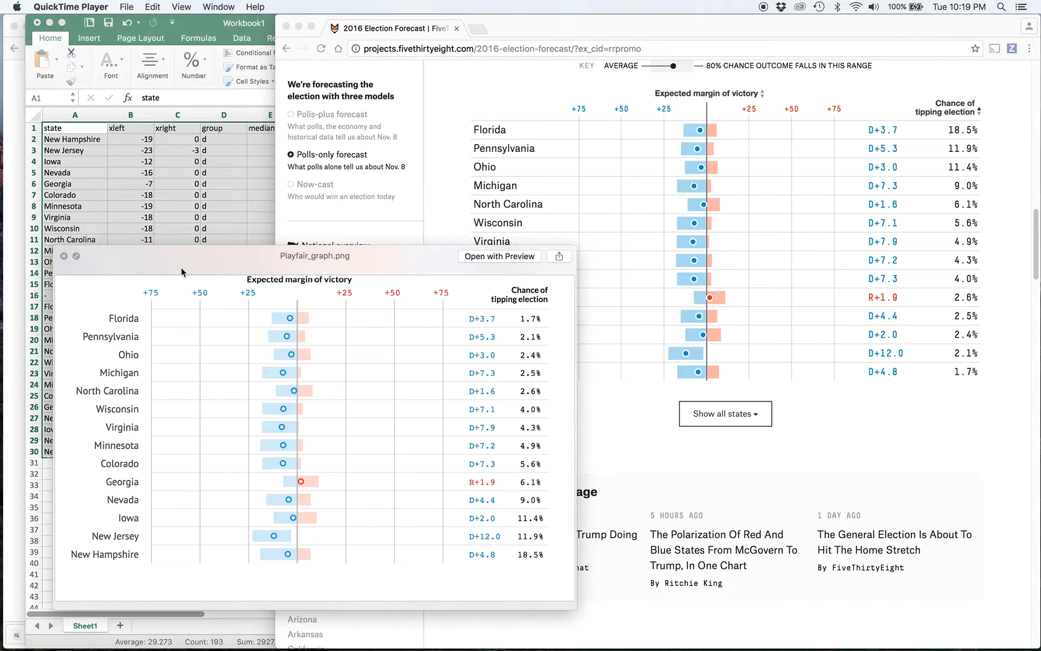
{"action": "left_click_drag", "start_coordinate": [180, 267], "coordinate": [597, 294]}
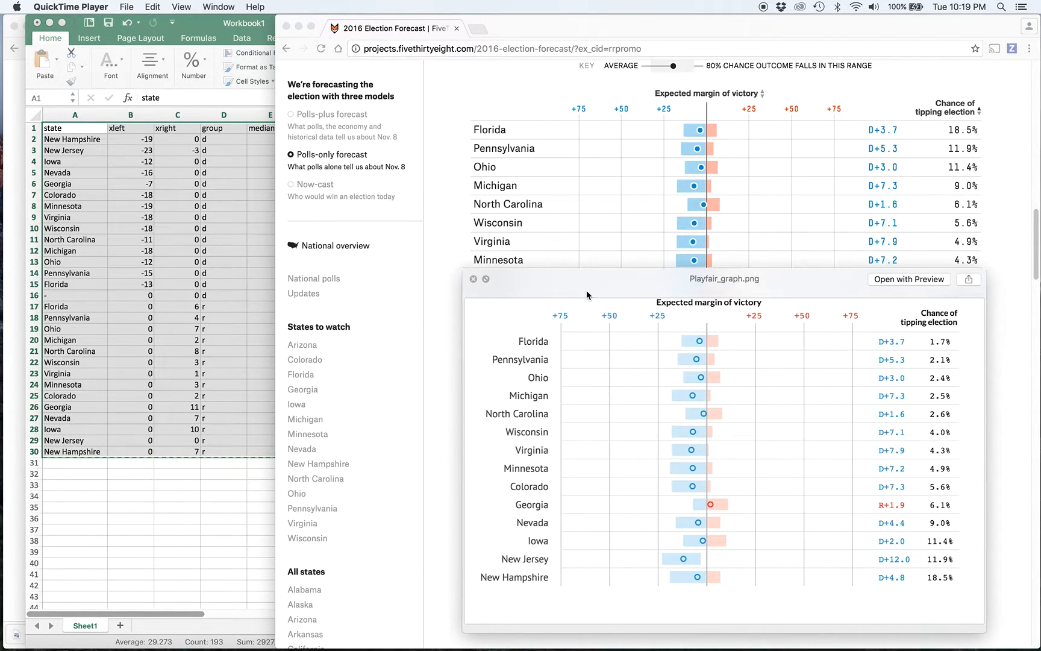
{"action": "left_click_drag", "start_coordinate": [597, 291], "coordinate": [576, 291]}
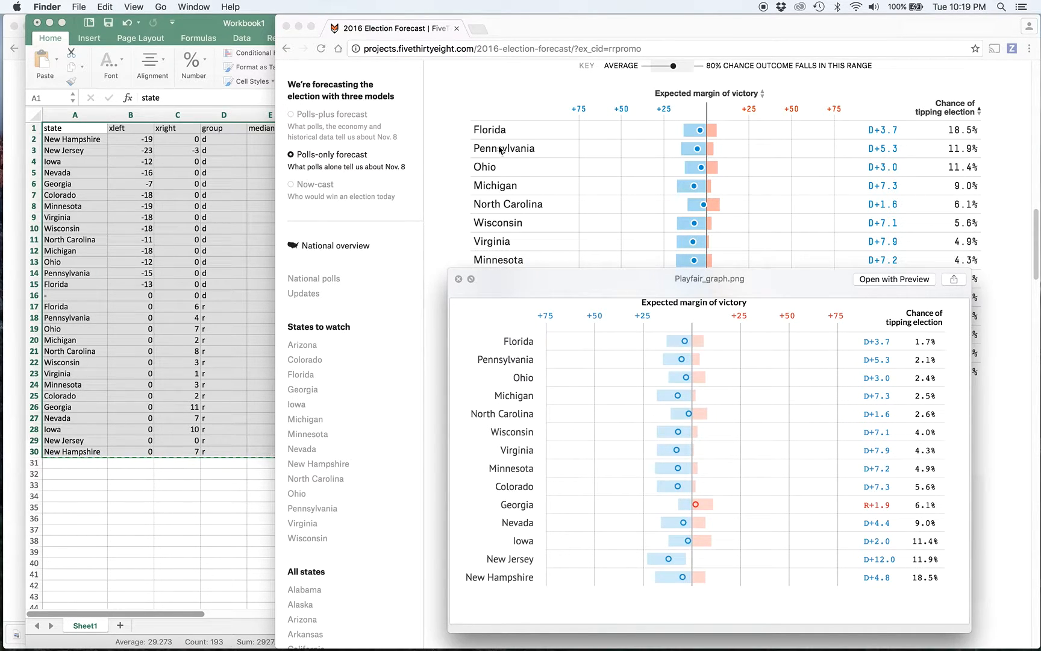
{"action": "left_click_drag", "start_coordinate": [804, 286], "coordinate": [391, 287]}
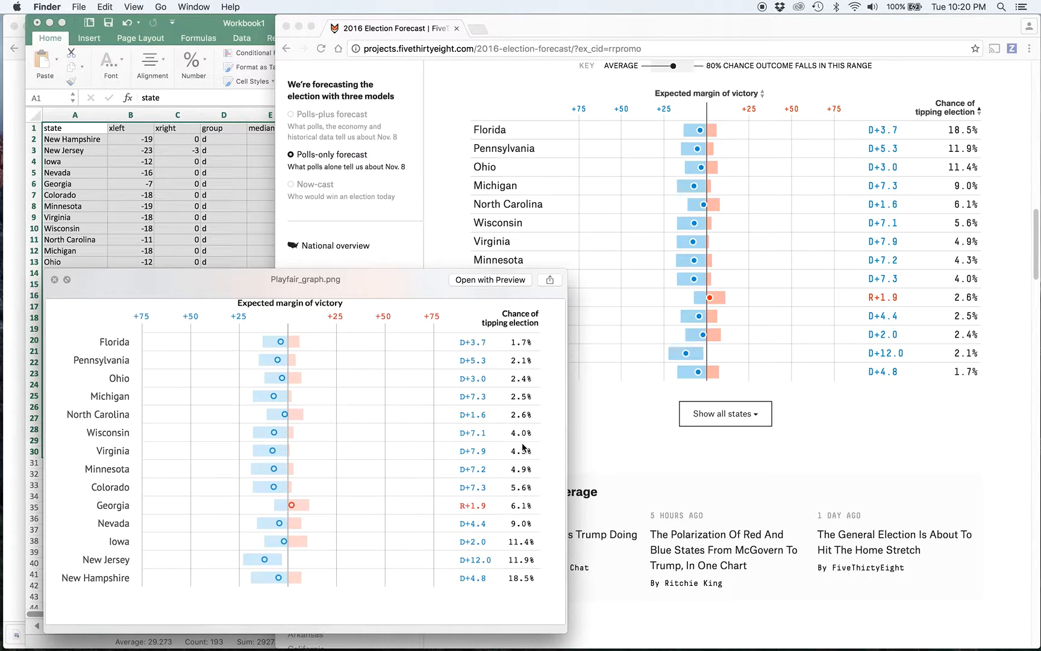
{"action": "left_click_drag", "start_coordinate": [419, 269], "coordinate": [845, 276]}
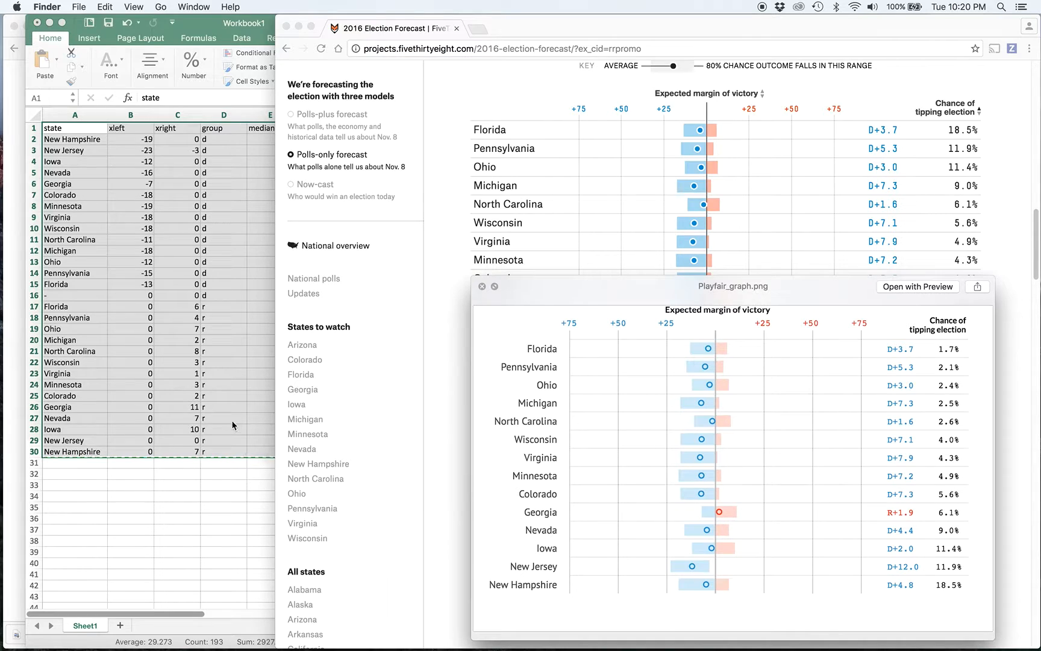
- Examine the paired d and r rows for Florida, New Hampshire and New Jersey in the sheet against the forecast chart
{"action": "left_click", "coordinate": [187, 517]}
{"action": "left_click", "coordinate": [157, 227]}
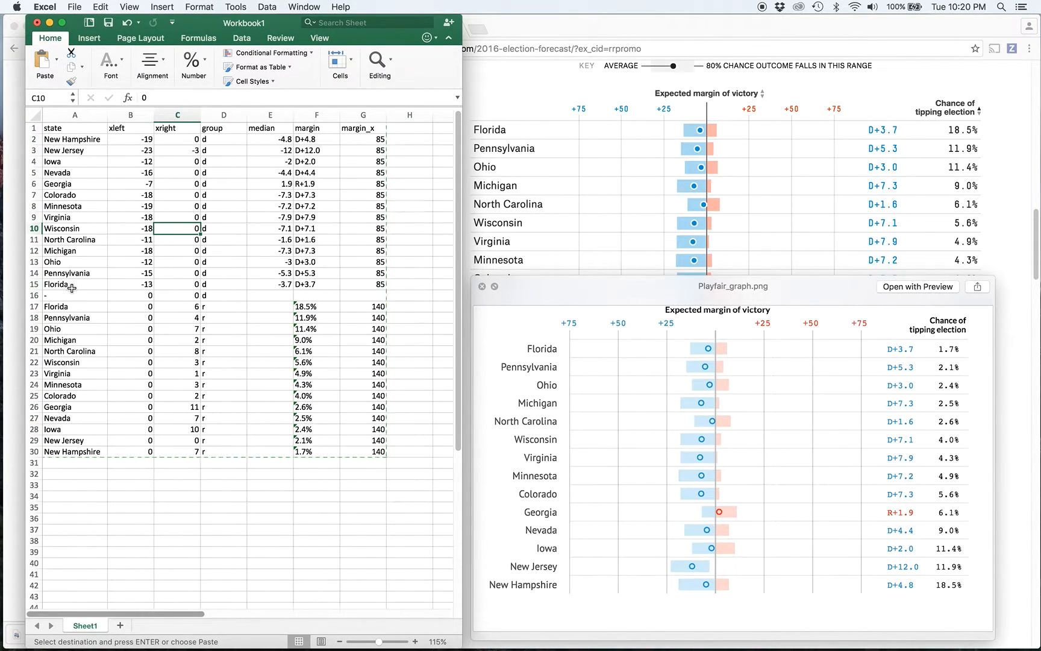
{"action": "left_click", "coordinate": [33, 284]}
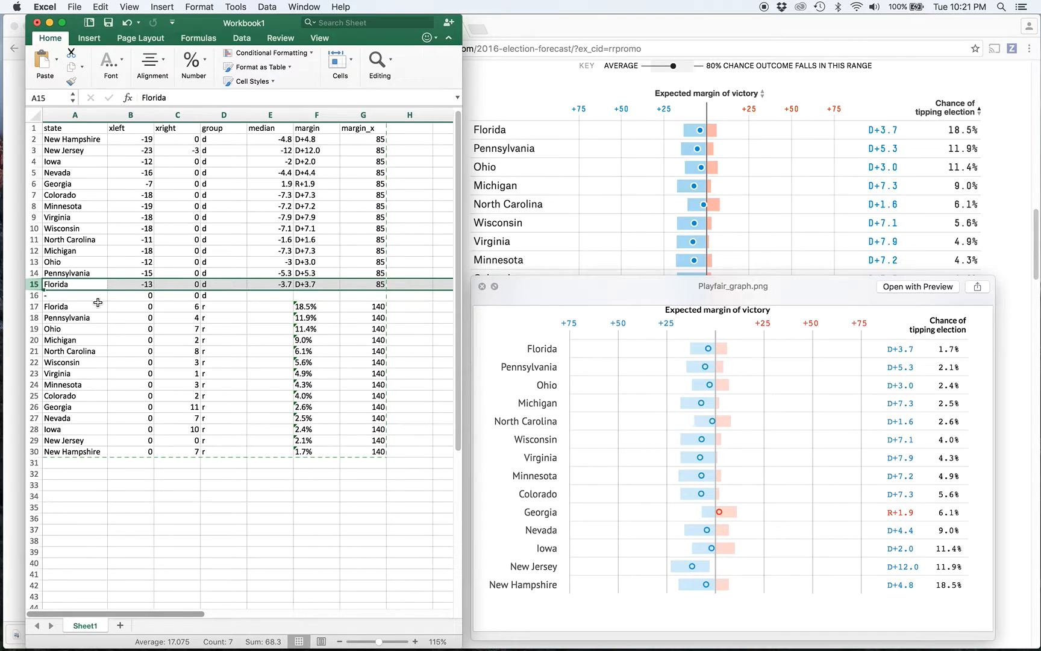
{"action": "left_click", "coordinate": [189, 284]}
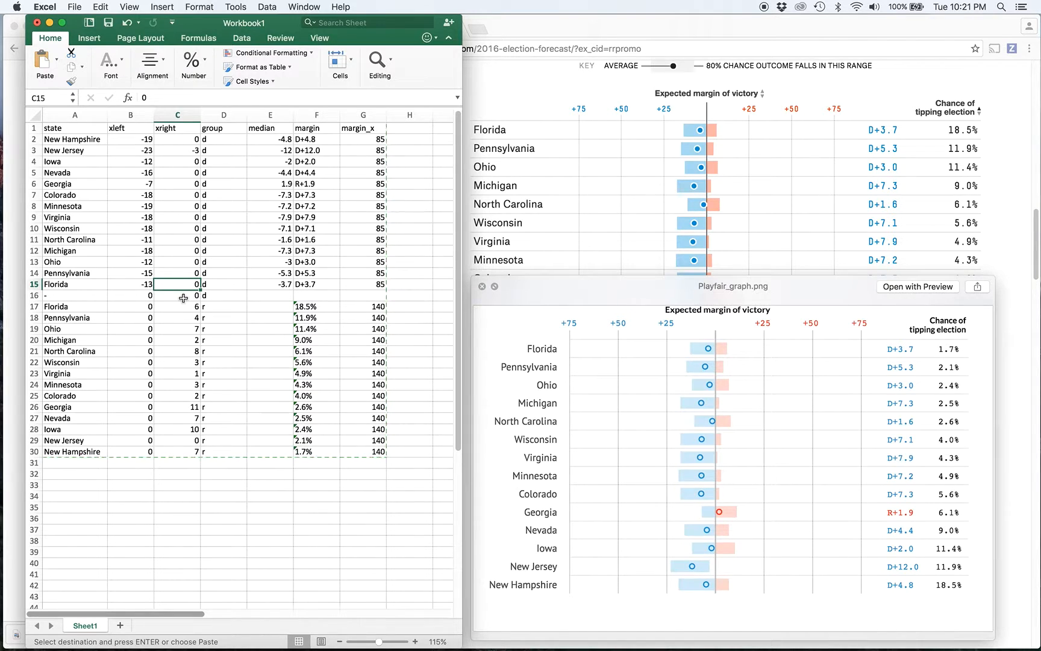
{"action": "left_click", "coordinate": [34, 284]}
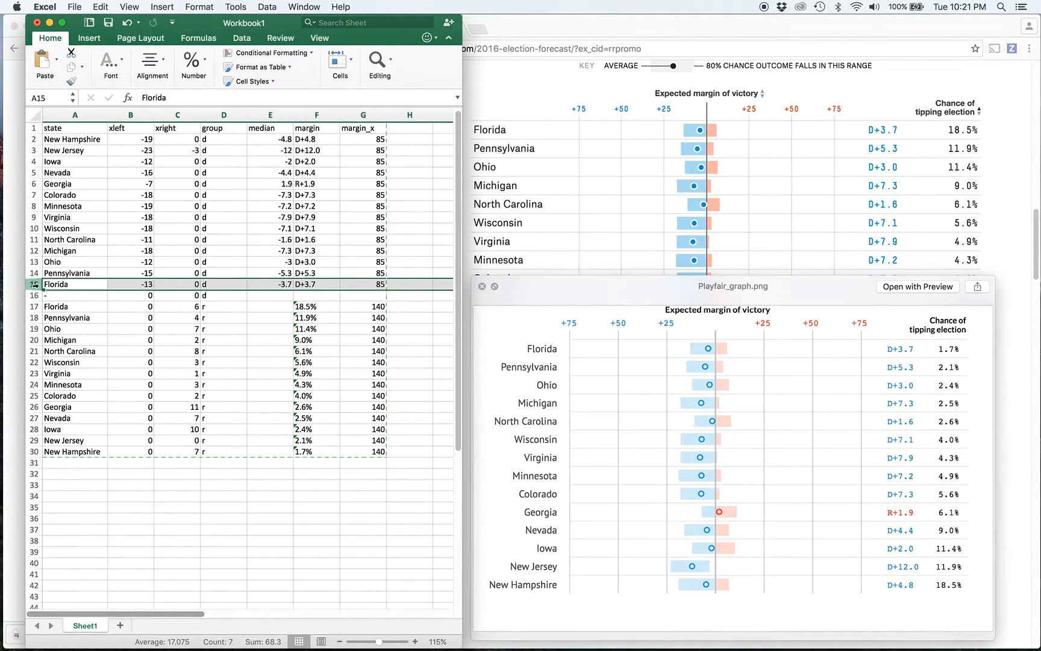
{"action": "left_click", "coordinate": [35, 306], "text": "super"}
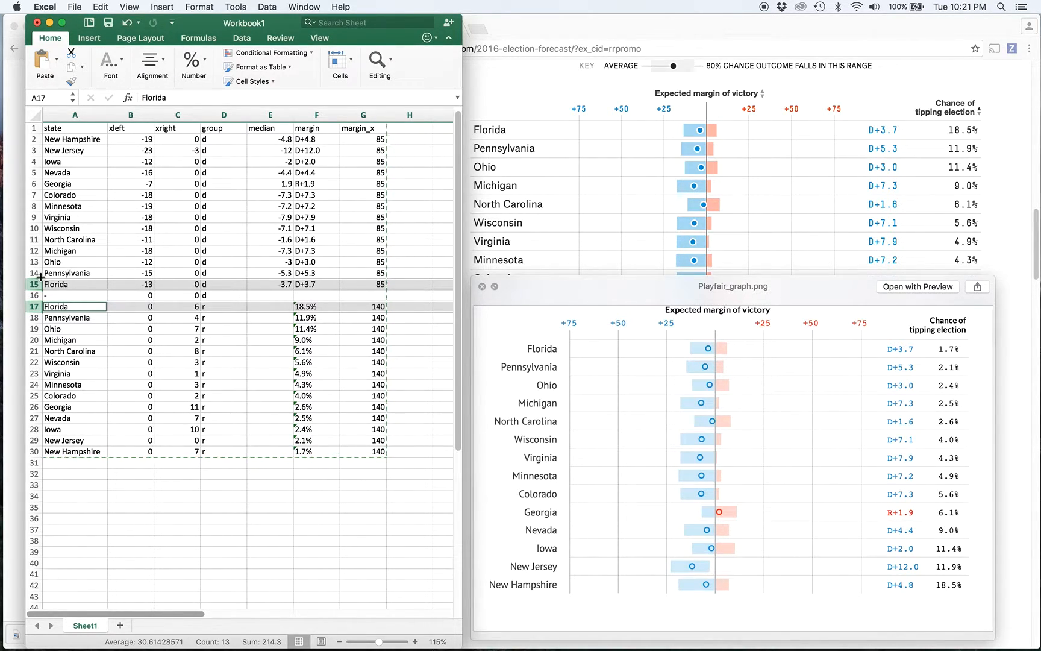
{"action": "left_click", "coordinate": [34, 139]}
{"action": "left_click", "coordinate": [34, 452], "text": "super"}
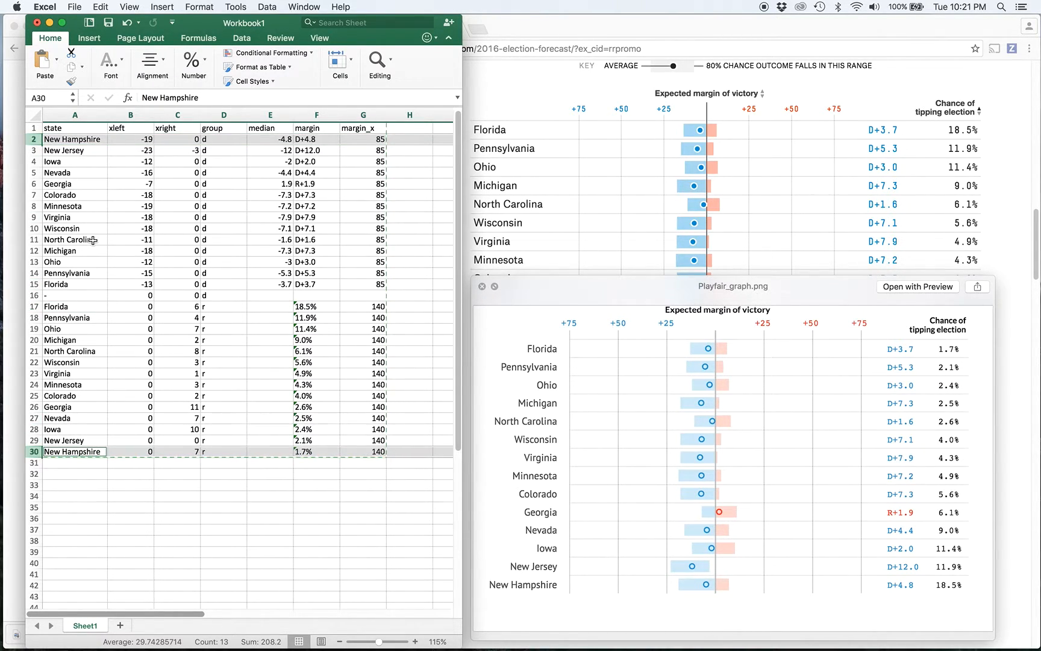
{"action": "left_click", "coordinate": [34, 150]}
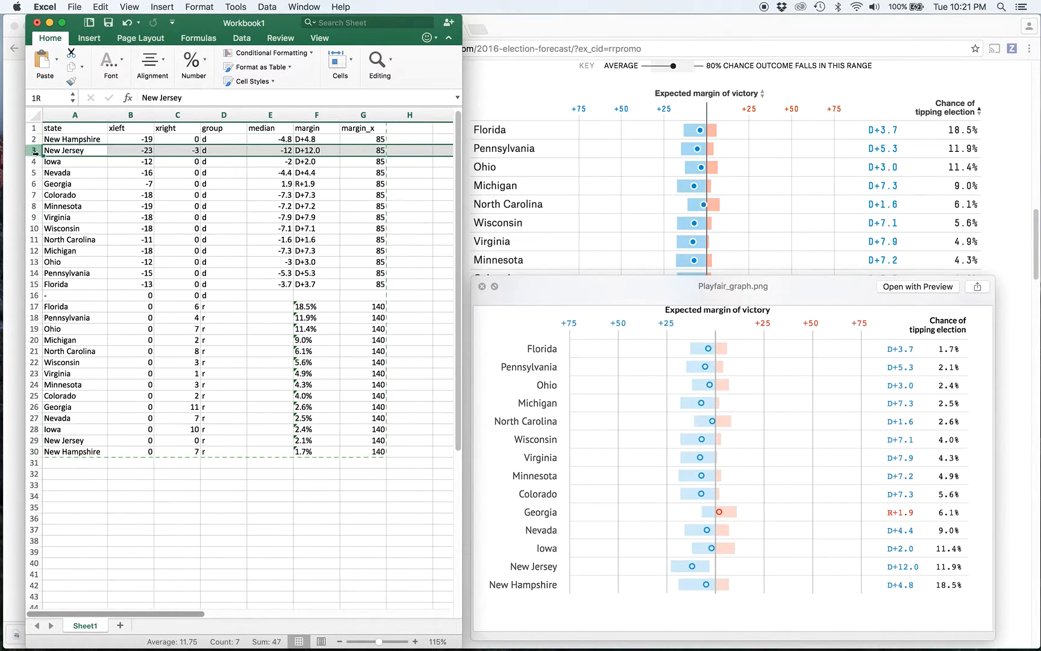
{"action": "left_click", "coordinate": [33, 440], "text": "super"}
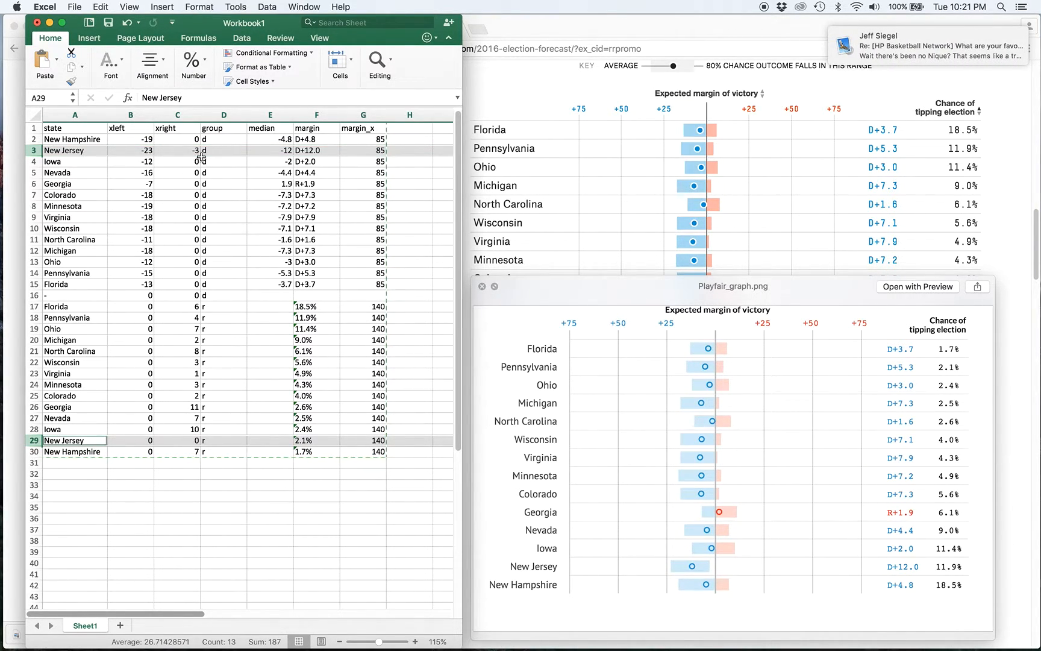
{"action": "scroll", "coordinate": [588, 172], "scroll_direction": "down", "scroll_amount": 5}
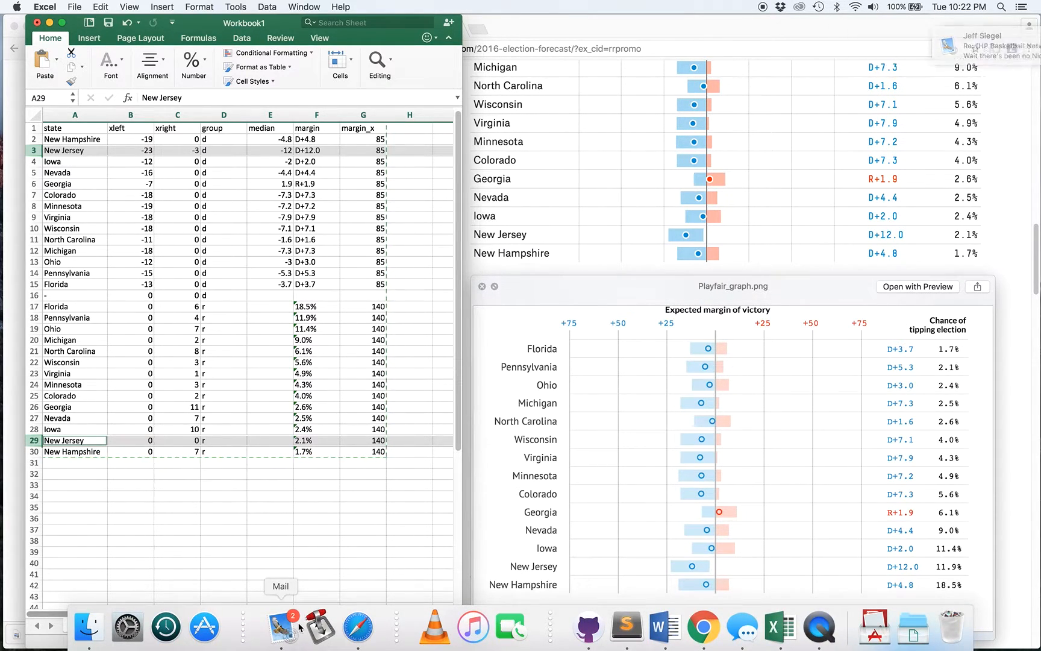
- Quit Mail
{"action": "right_click", "coordinate": [281, 627]}
{"action": "left_click", "coordinate": [288, 582]}
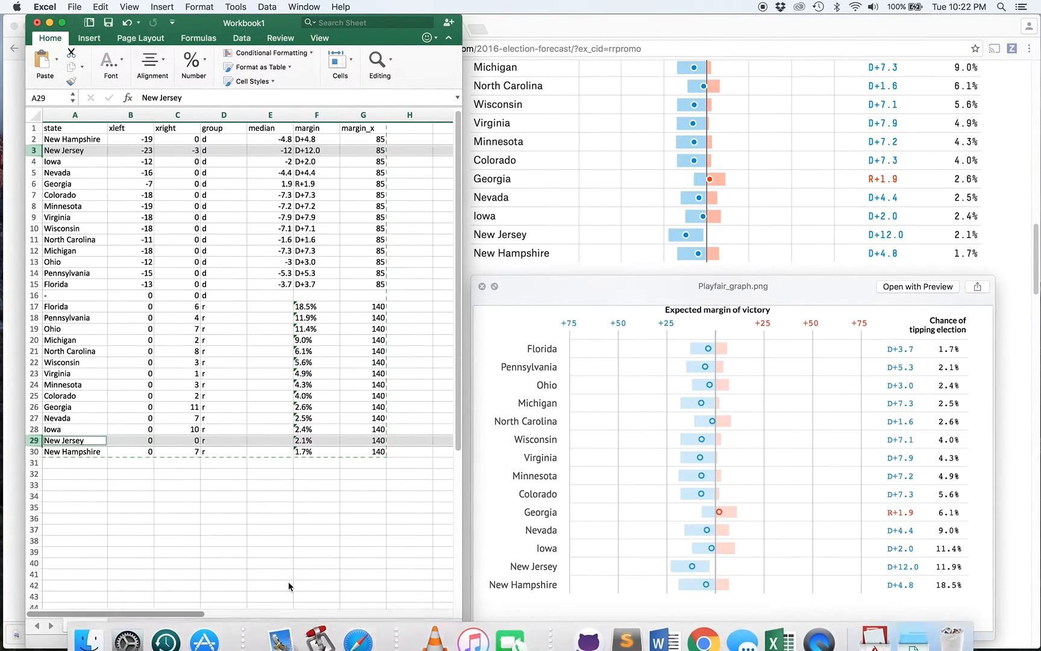
{"action": "mouse_move", "coordinate": [354, 649]}
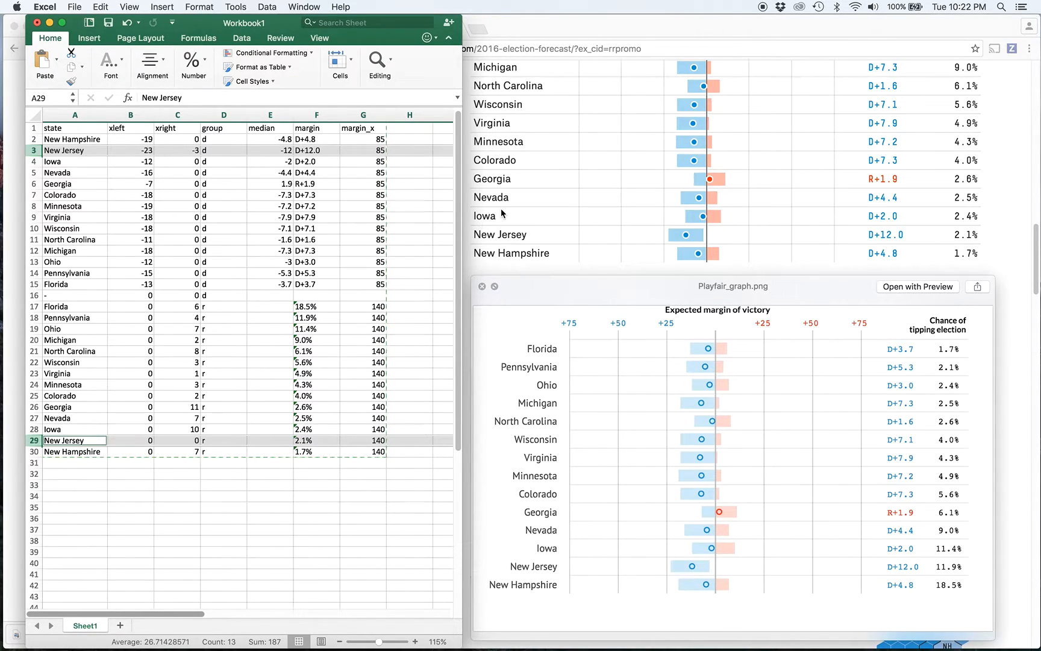
- Examine the median, margin and margin_x values in the d rows and in Florida's r row against the forecast chart
{"action": "scroll", "coordinate": [502, 208], "scroll_direction": "up", "scroll_amount": 5}
{"action": "scroll", "coordinate": [502, 212], "scroll_direction": "down", "scroll_amount": 3}
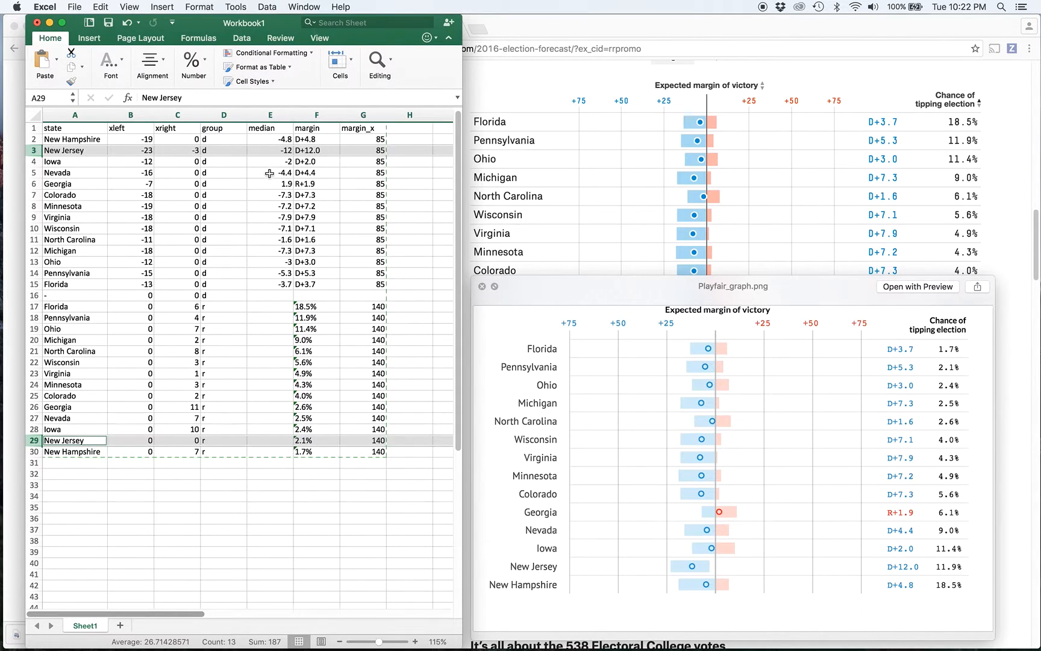
{"action": "left_click", "coordinate": [266, 140]}
{"action": "left_click", "coordinate": [80, 139]}
{"action": "left_click", "coordinate": [274, 132]}
{"action": "left_click", "coordinate": [273, 141]}
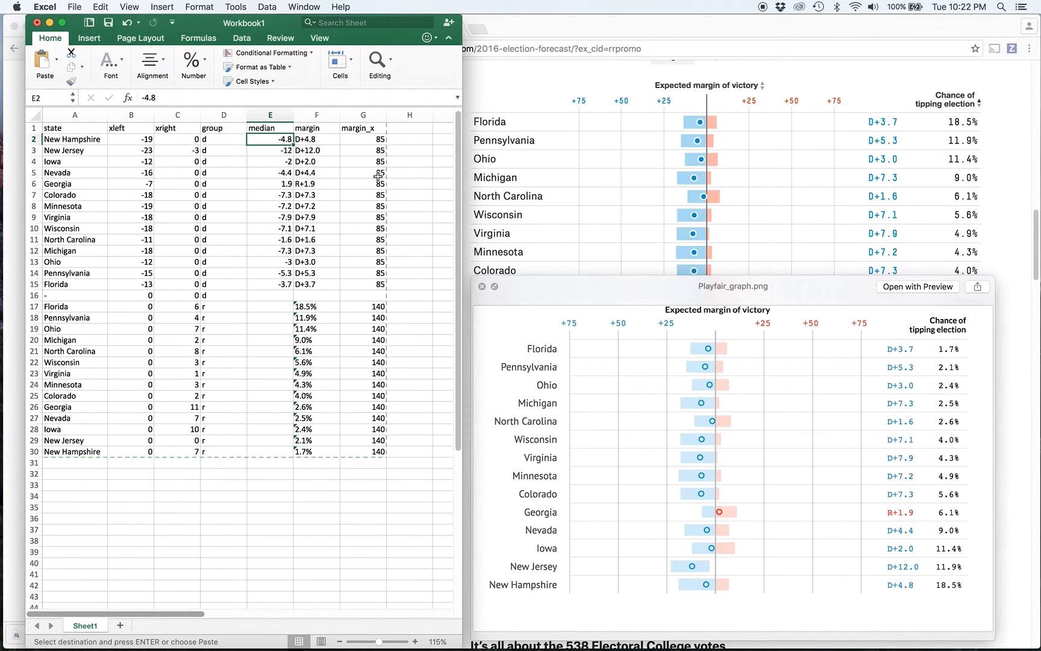
{"action": "left_click", "coordinate": [318, 140]}
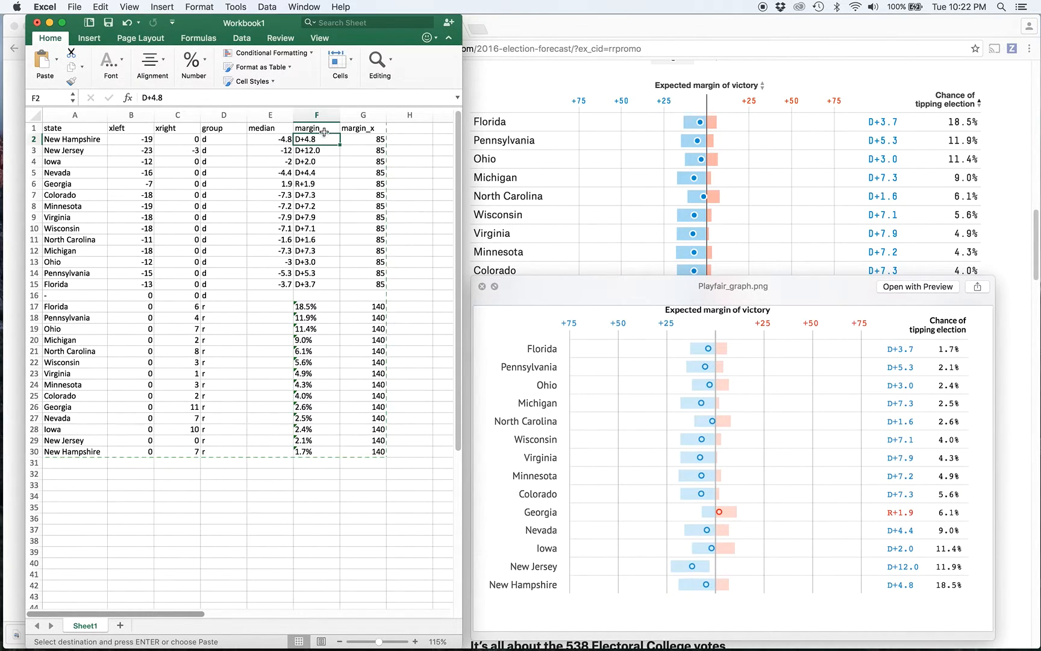
{"action": "left_click", "coordinate": [328, 152]}
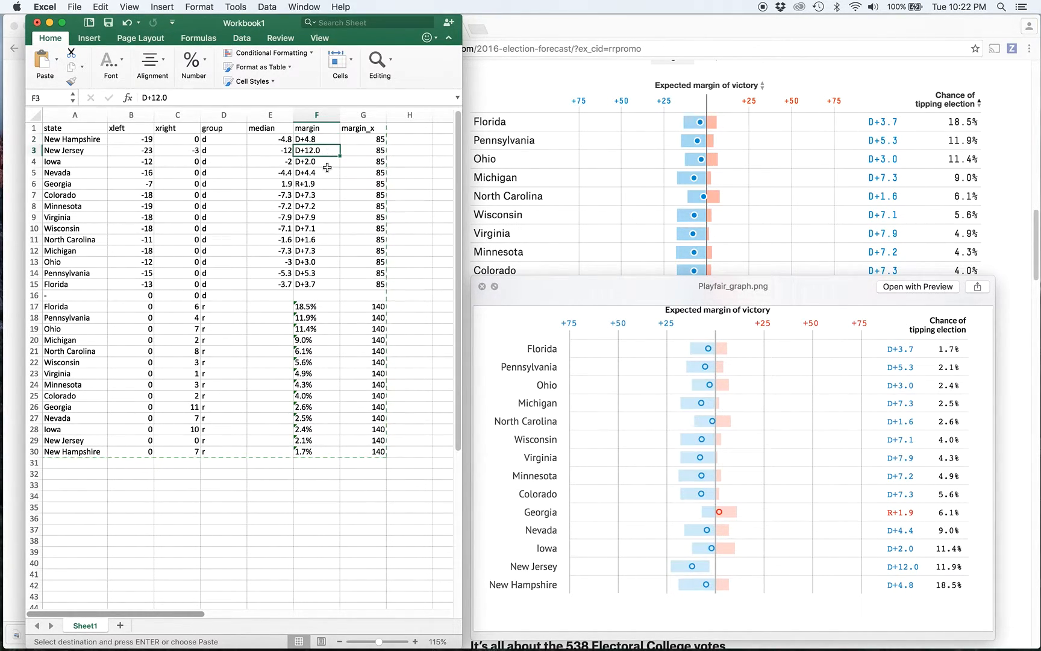
{"action": "left_click", "coordinate": [326, 164]}
{"action": "left_click", "coordinate": [326, 181]}
{"action": "left_click", "coordinate": [322, 142]}
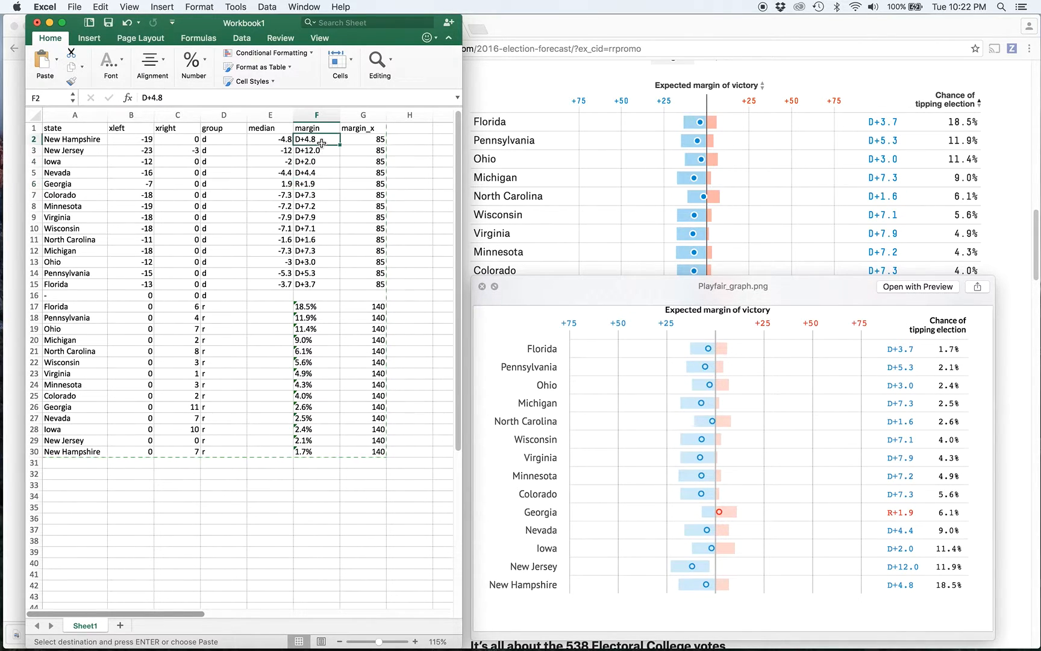
{"action": "left_click", "coordinate": [368, 142]}
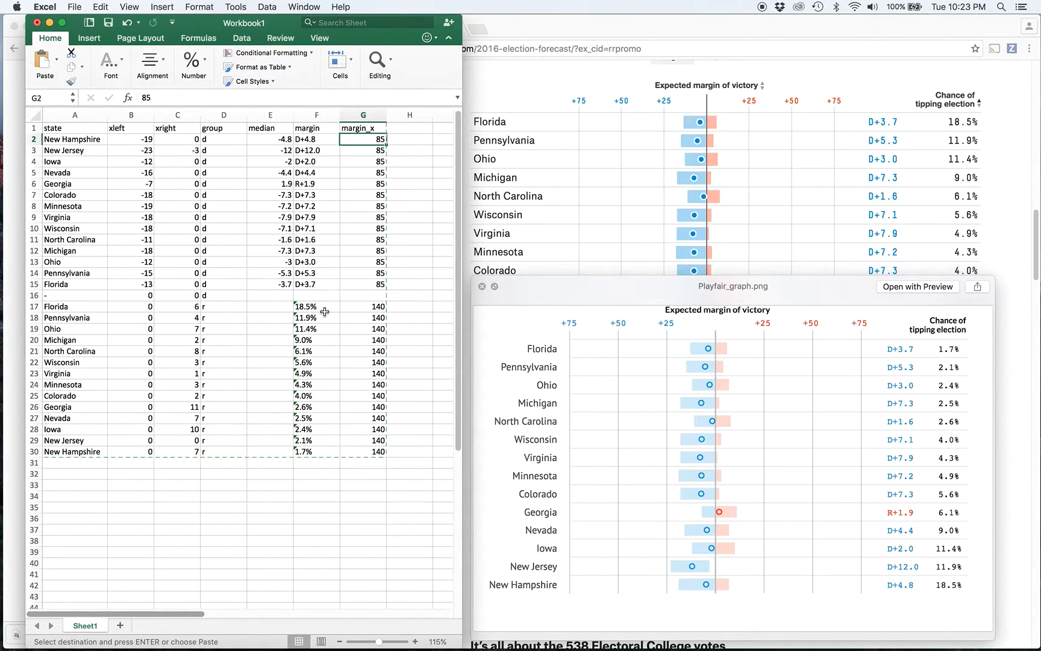
{"action": "left_click", "coordinate": [304, 307]}
{"action": "left_click_drag", "start_coordinate": [59, 310], "coordinate": [365, 309]}
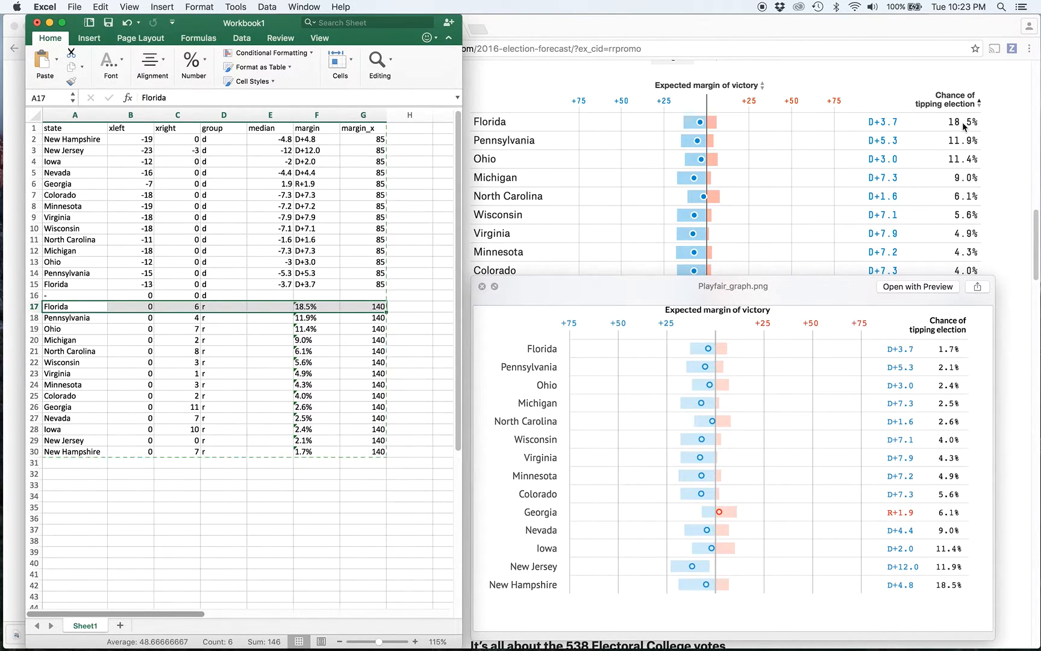
{"action": "left_click", "coordinate": [370, 307]}
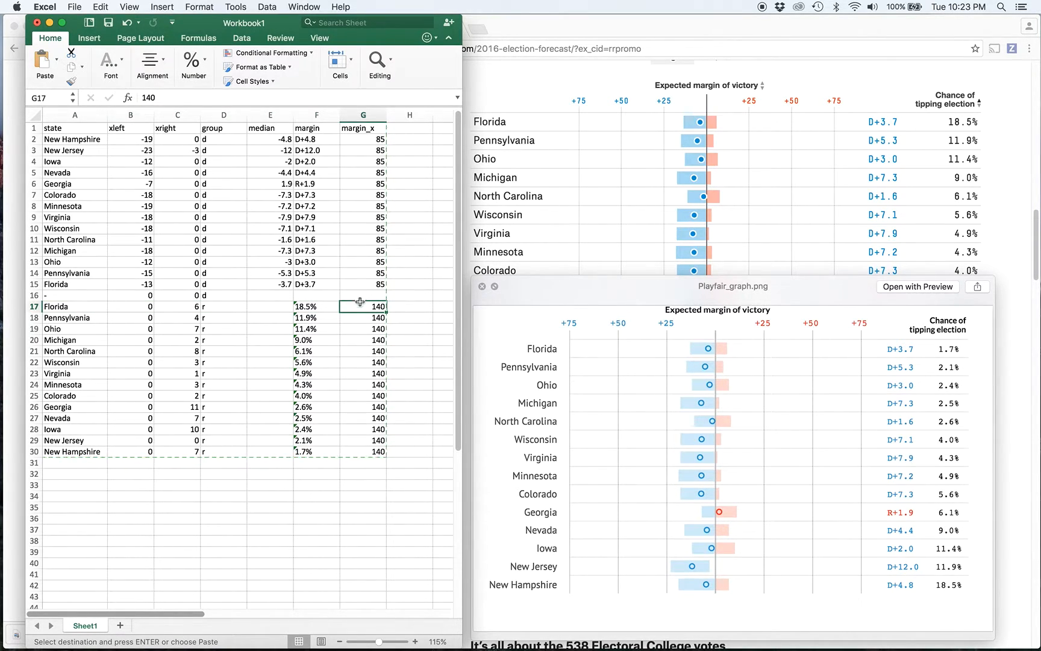
- Copy the range A1:G30 from the sheet and paste it into the data entry box on the Playfair page in Chrome
{"action": "left_click_drag", "start_coordinate": [56, 128], "coordinate": [364, 453]}
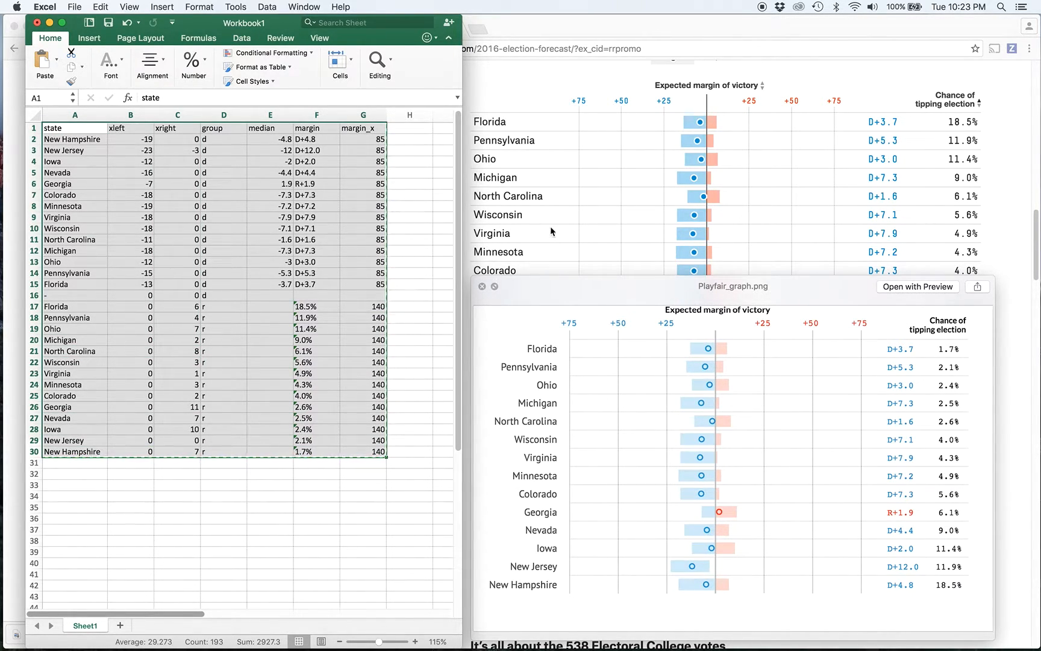
{"action": "key", "text": "super+h"}
{"action": "left_click", "coordinate": [169, 122]}
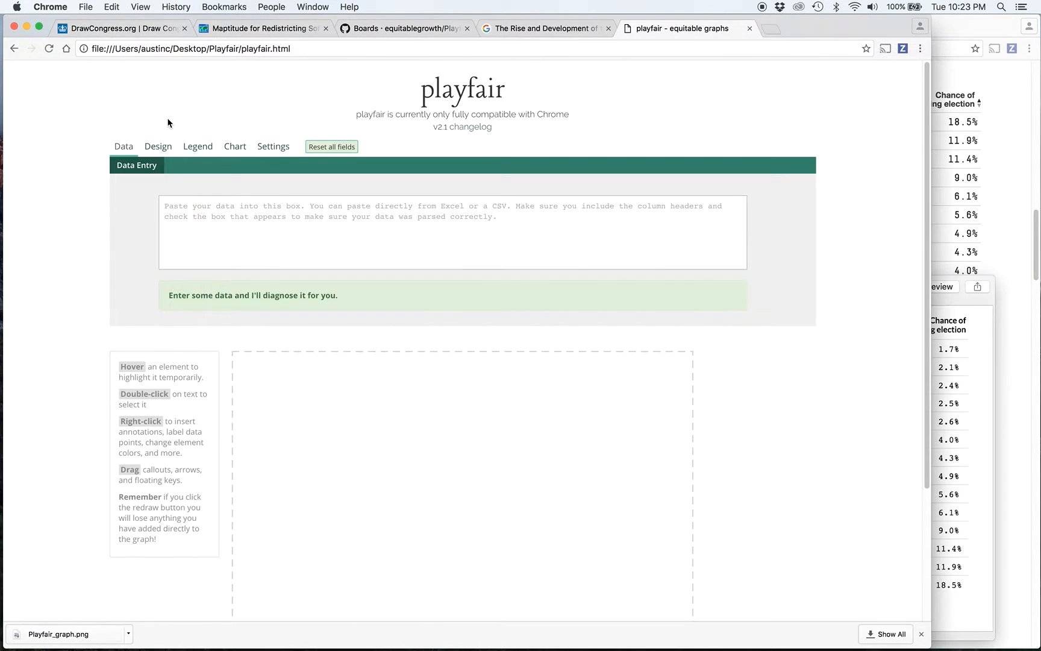
{"action": "left_click", "coordinate": [277, 227]}
{"action": "key", "text": "super+v"}
{"action": "left_click", "coordinate": [119, 232]}
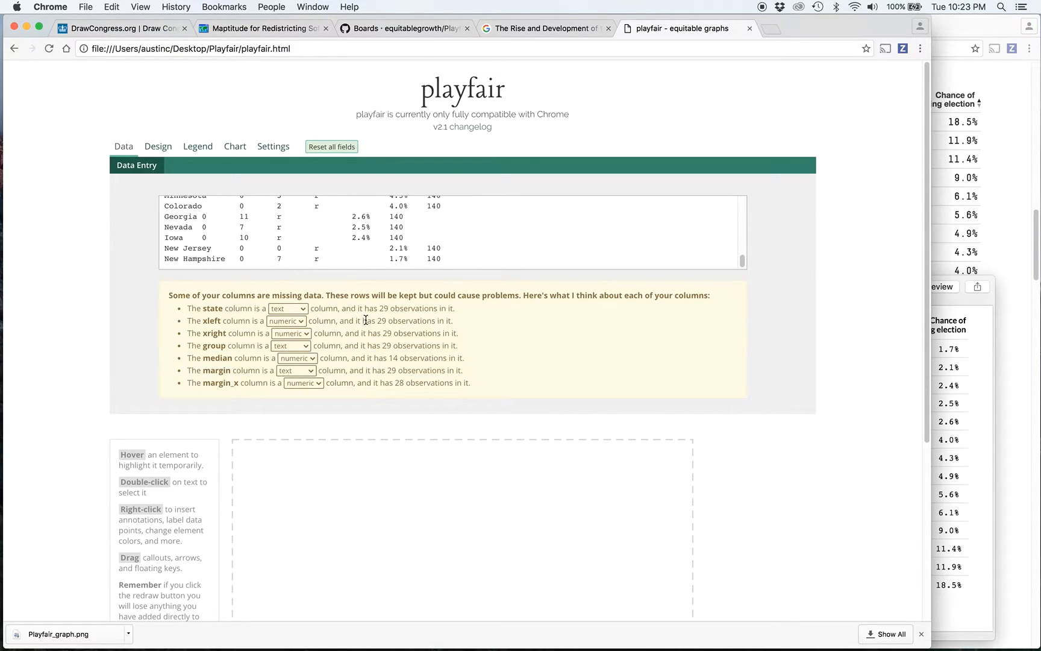
- Review the column diagnosis and the type choices for the state and xleft columns
{"action": "left_click_drag", "start_coordinate": [387, 359], "coordinate": [445, 383]}
{"action": "left_click", "coordinate": [455, 386]}
{"action": "left_click", "coordinate": [289, 309]}
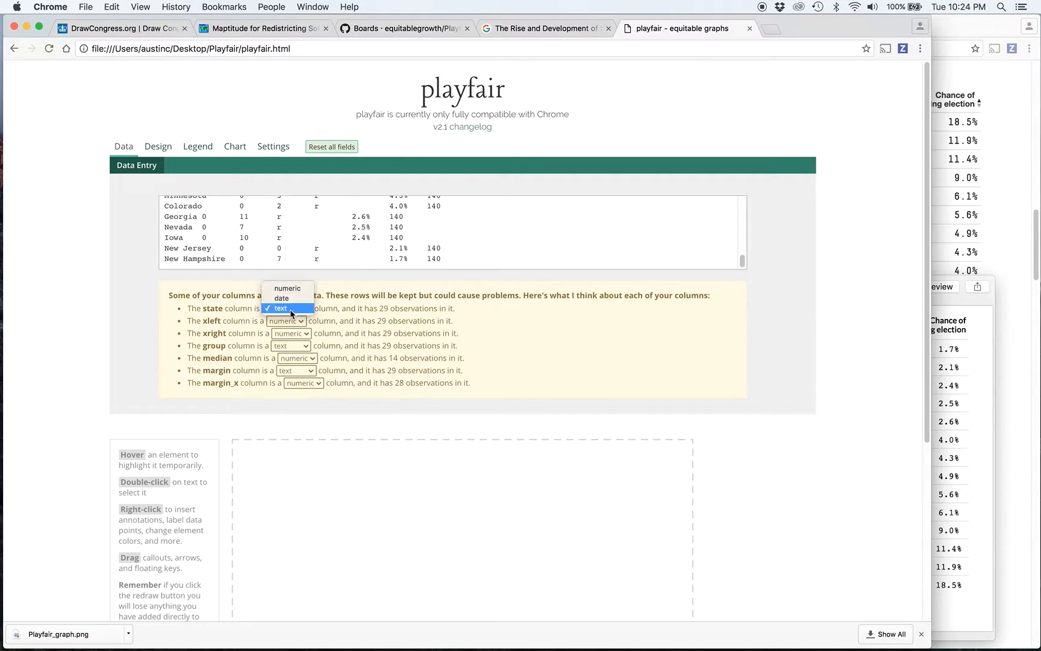
{"action": "left_click", "coordinate": [290, 308]}
{"action": "left_click", "coordinate": [291, 323]}
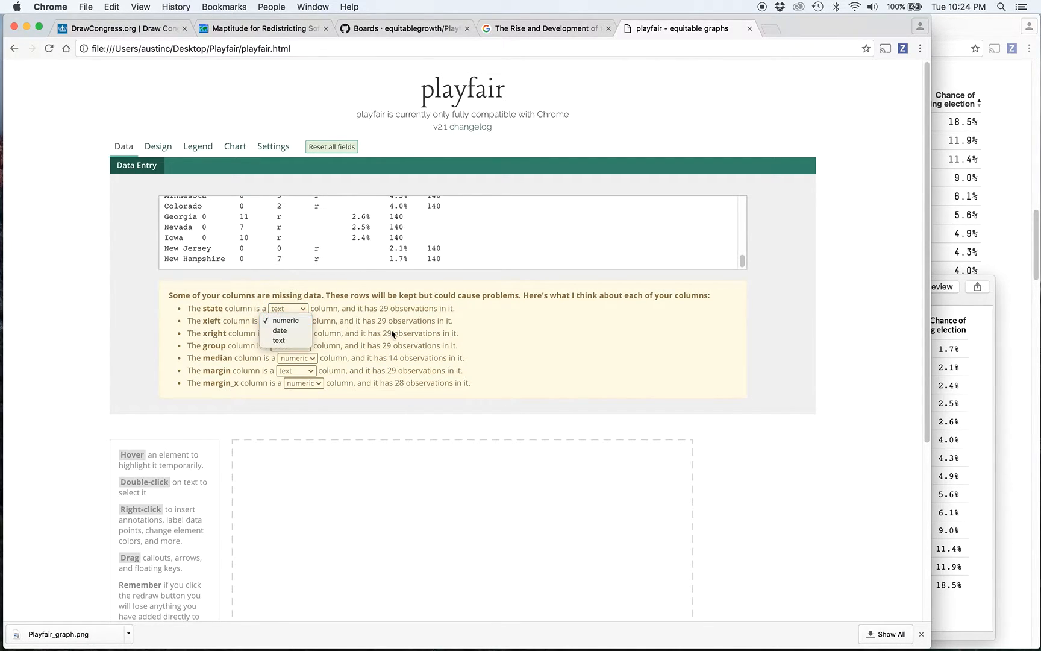
{"action": "left_click", "coordinate": [333, 322]}
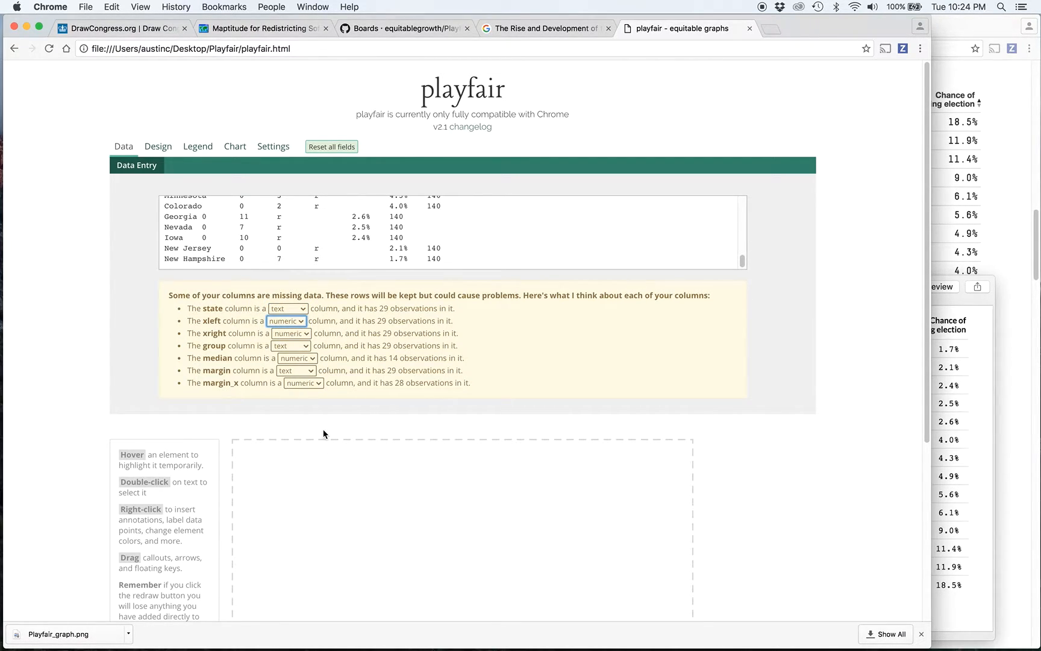
- Set the graph's logo to None, its width to 830 and its height to 600 in the design style
{"action": "left_click", "coordinate": [159, 149]}
{"action": "left_click", "coordinate": [223, 167]}
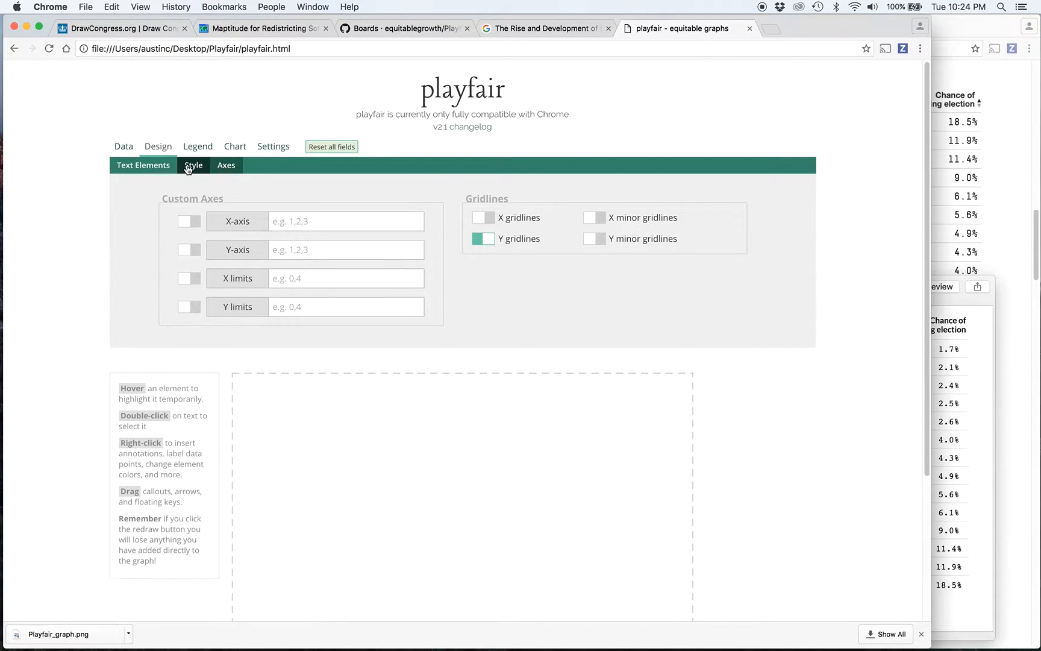
{"action": "left_click", "coordinate": [188, 169]}
{"action": "left_click", "coordinate": [180, 247]}
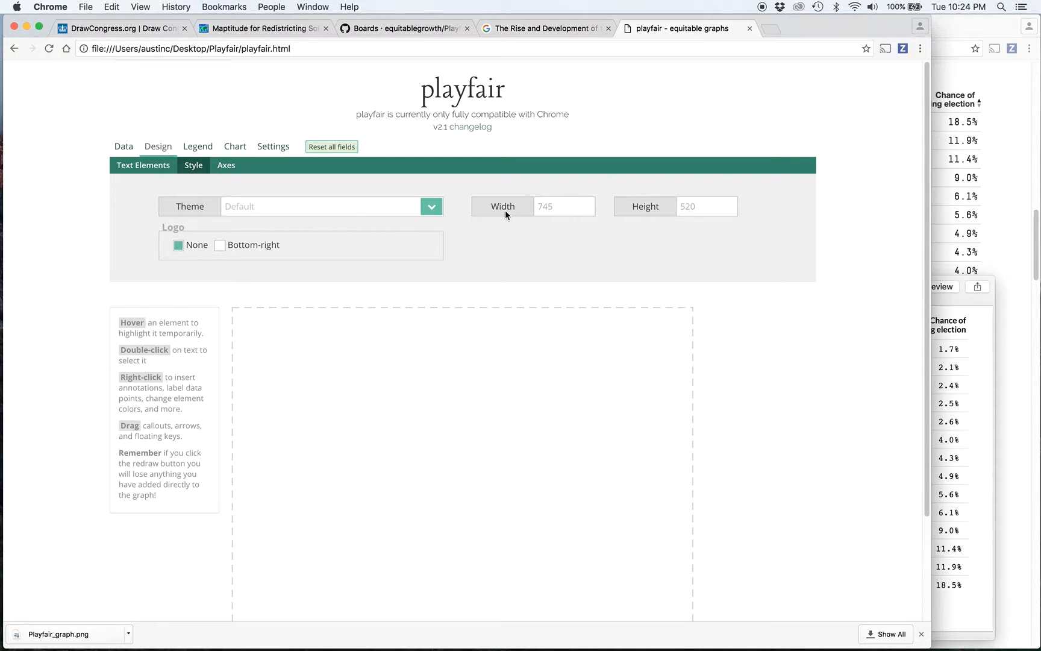
{"action": "left_click", "coordinate": [705, 211]}
{"action": "left_click", "coordinate": [579, 211]}
{"action": "type", "text": "830"}
{"action": "left_click", "coordinate": [699, 209]}
{"action": "type", "text": "600"}
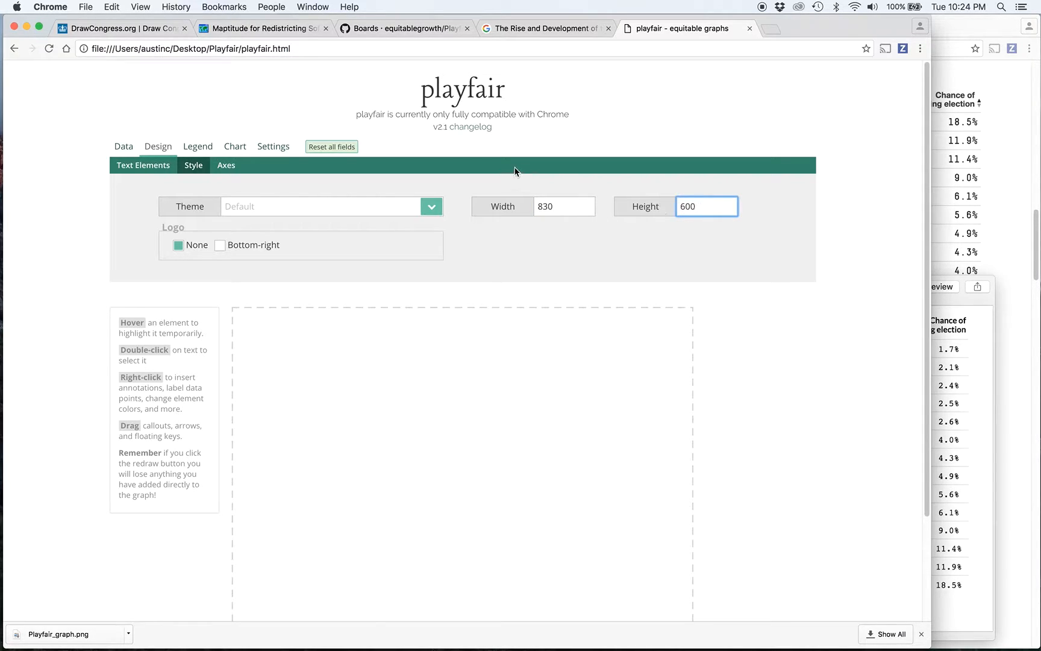
- Turn on the X gridlines and Y minor gridlines, turn off the Y gridlines, and open the chart's point settings
{"action": "left_click", "coordinate": [234, 166]}
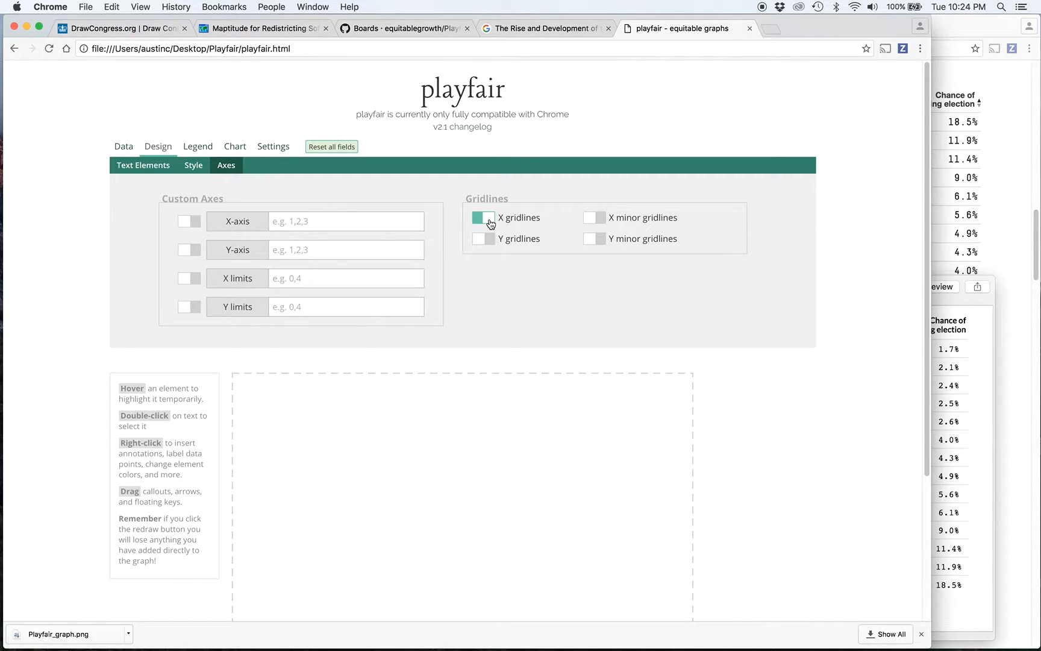
{"action": "left_click", "coordinate": [599, 239]}
{"action": "left_click", "coordinate": [223, 150]}
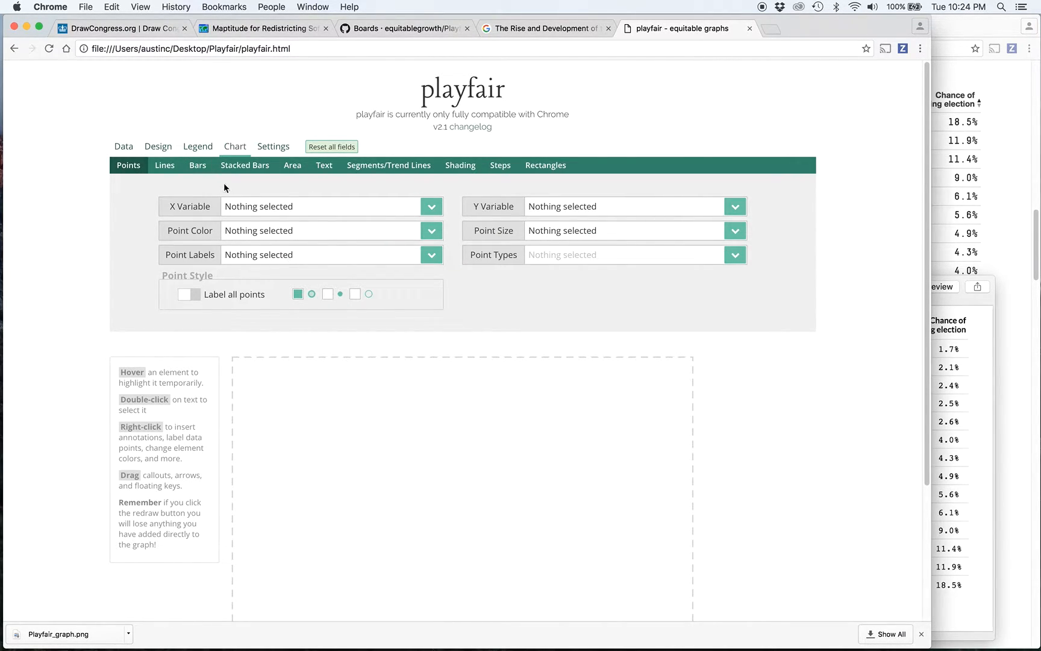
- Set the points' X variable to median and Y variable to state, checking against the FiveThirtyEight chart, and draw the chart
{"action": "left_click", "coordinate": [260, 209]}
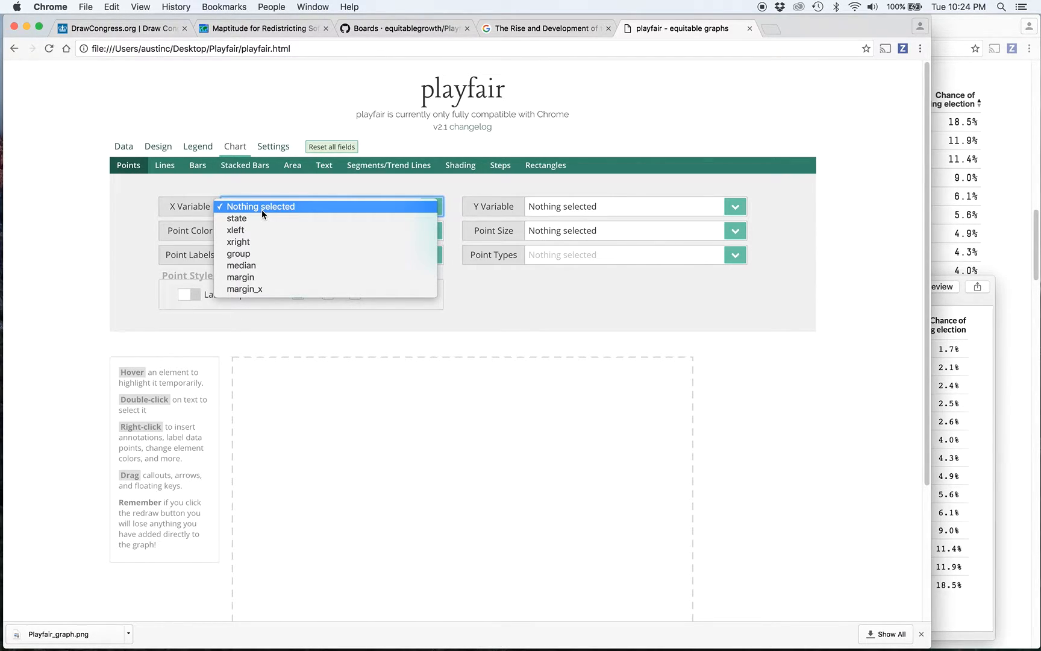
{"action": "left_click", "coordinate": [262, 265]}
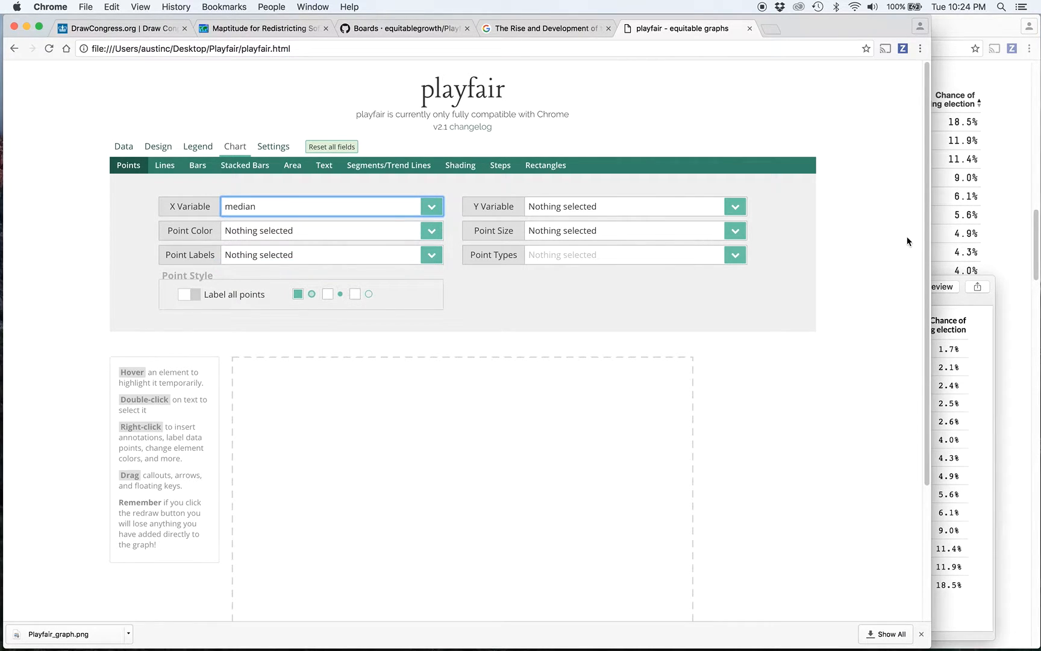
{"action": "left_click", "coordinate": [963, 236]}
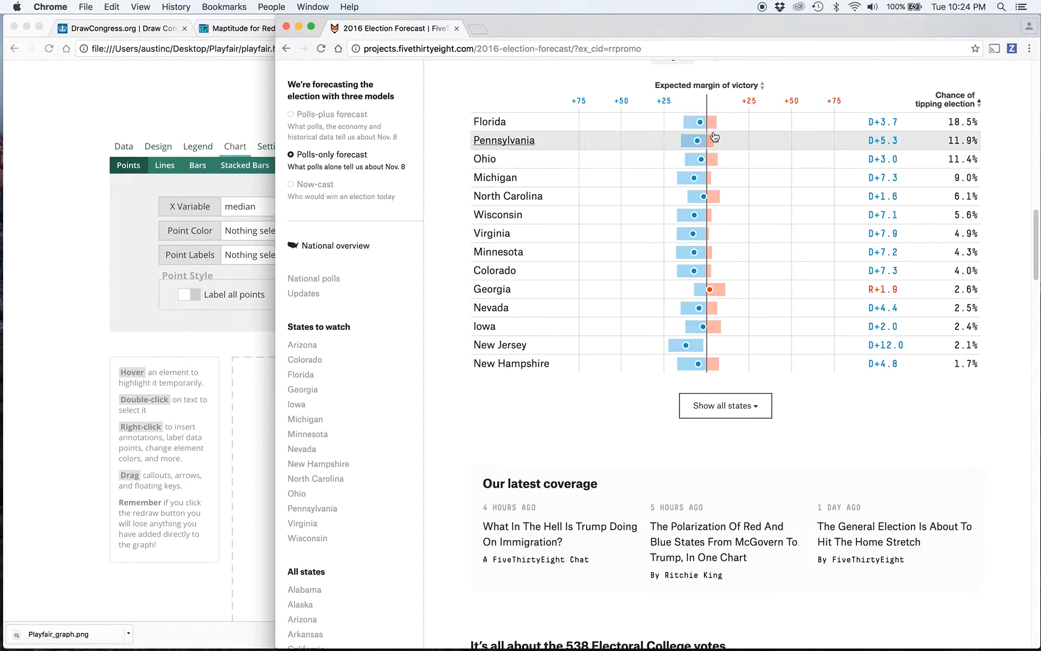
{"action": "left_click", "coordinate": [228, 227]}
{"action": "left_click", "coordinate": [616, 206]}
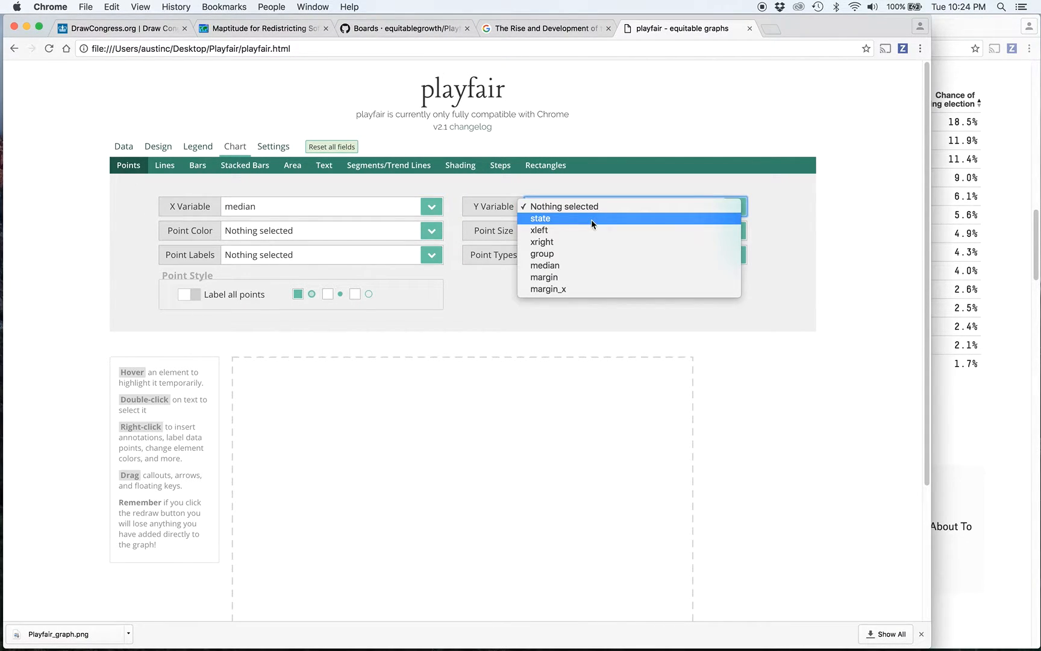
{"action": "left_click", "coordinate": [957, 239]}
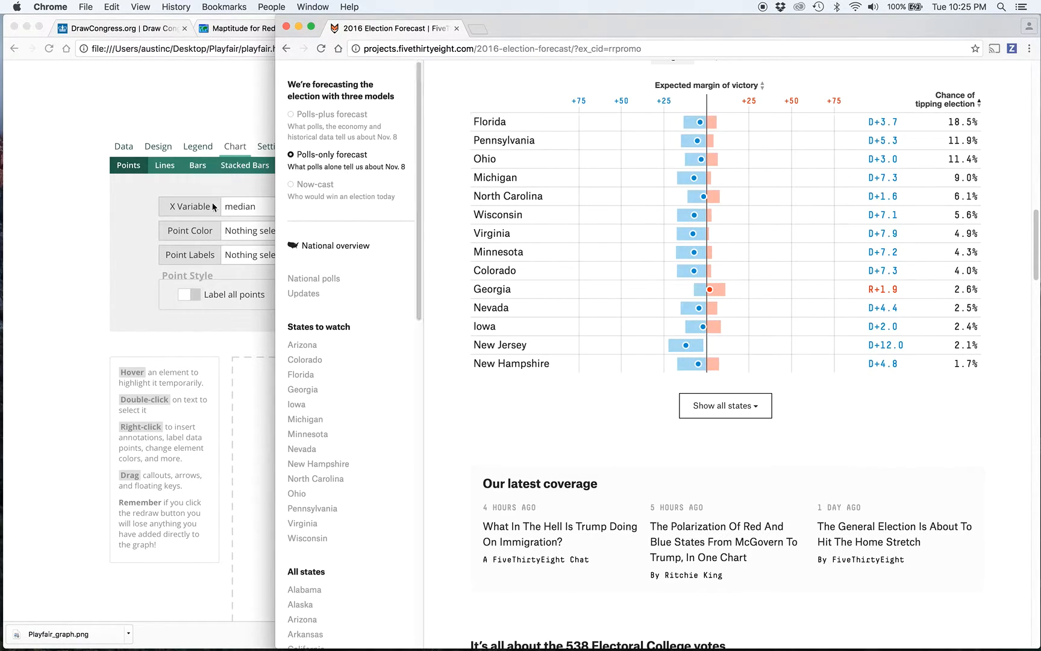
{"action": "left_click", "coordinate": [158, 276]}
{"action": "scroll", "coordinate": [197, 381], "scroll_direction": "down", "scroll_amount": 5}
{"action": "left_click", "coordinate": [257, 556]}
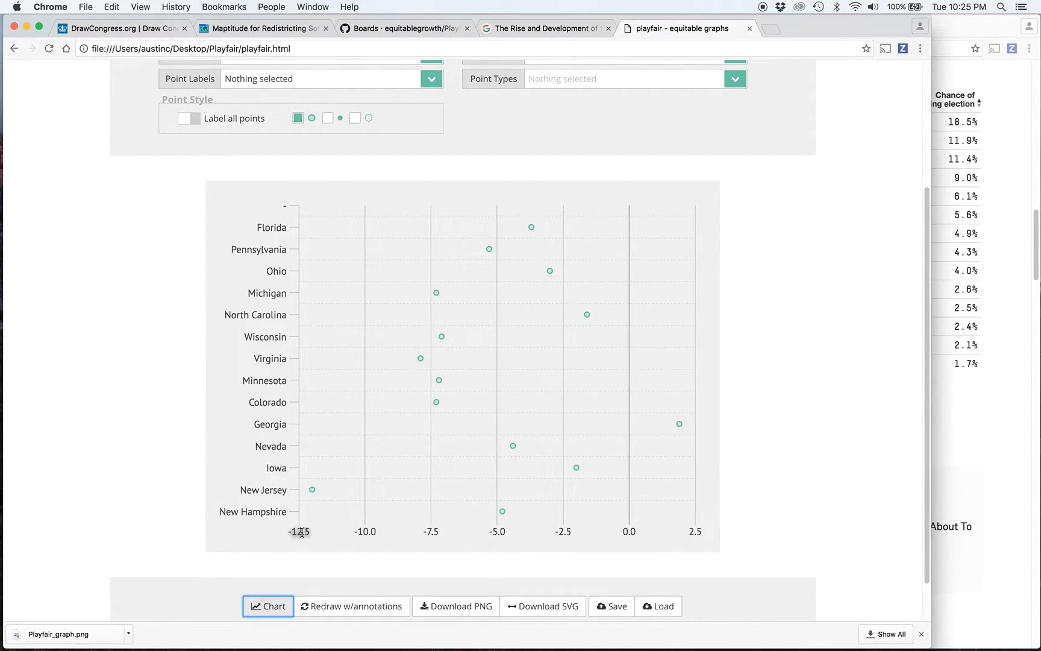
- Enable a custom X-axis in the design settings with the tick values -75,-50,-25,0,25,50,75, matching the FiveThirtyEight chart
{"action": "left_click", "coordinate": [983, 437]}
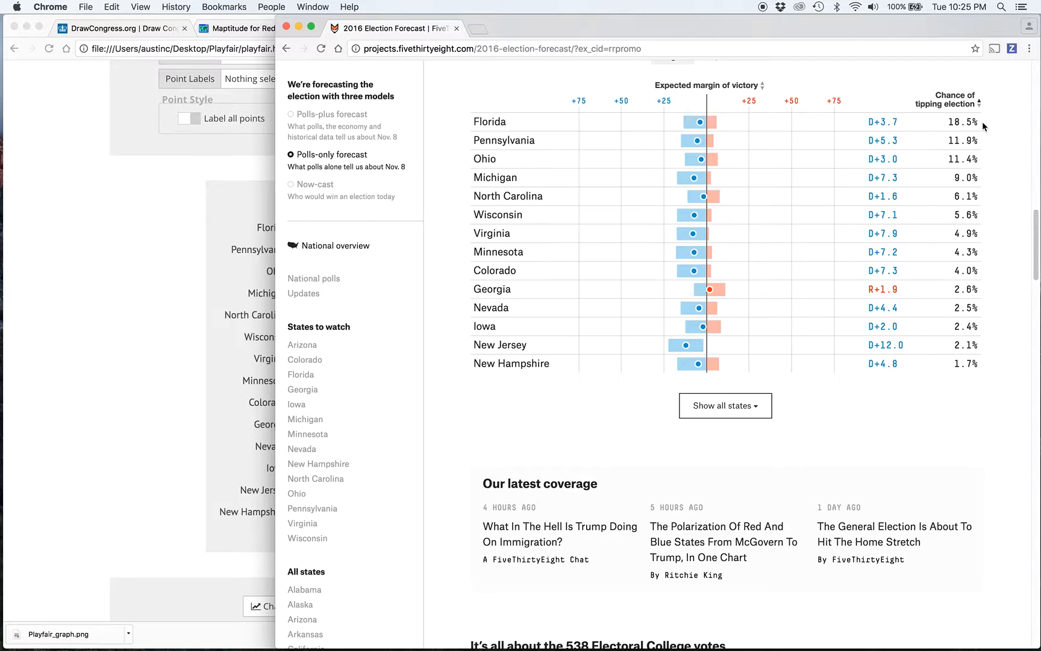
{"action": "left_click", "coordinate": [77, 137]}
{"action": "scroll", "coordinate": [183, 197], "scroll_direction": "up", "scroll_amount": 3}
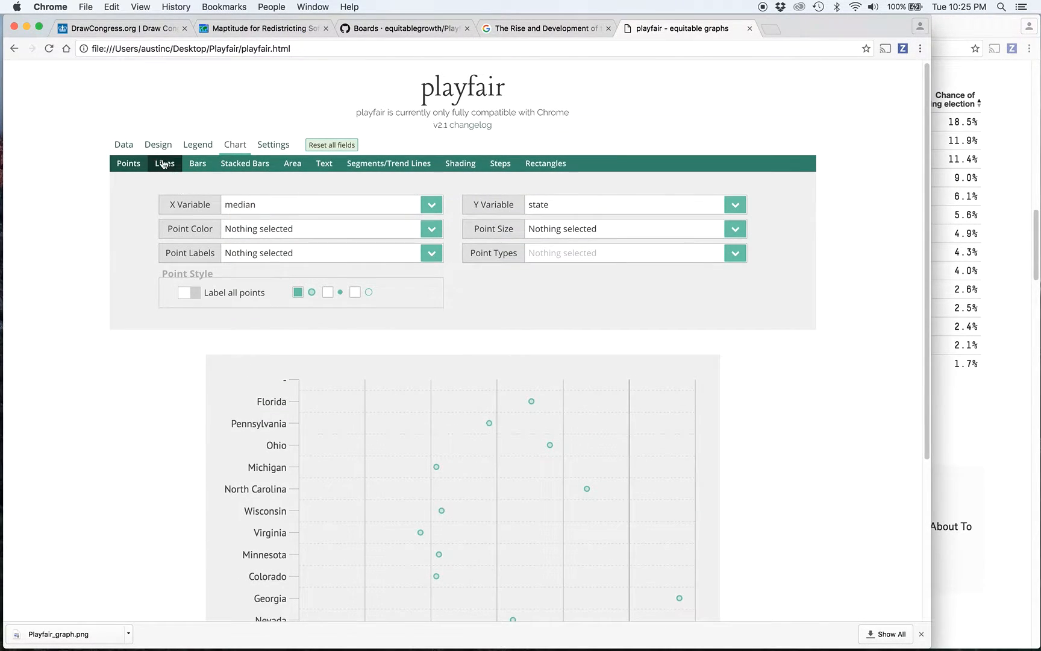
{"action": "left_click", "coordinate": [158, 144]}
{"action": "left_click", "coordinate": [224, 167]}
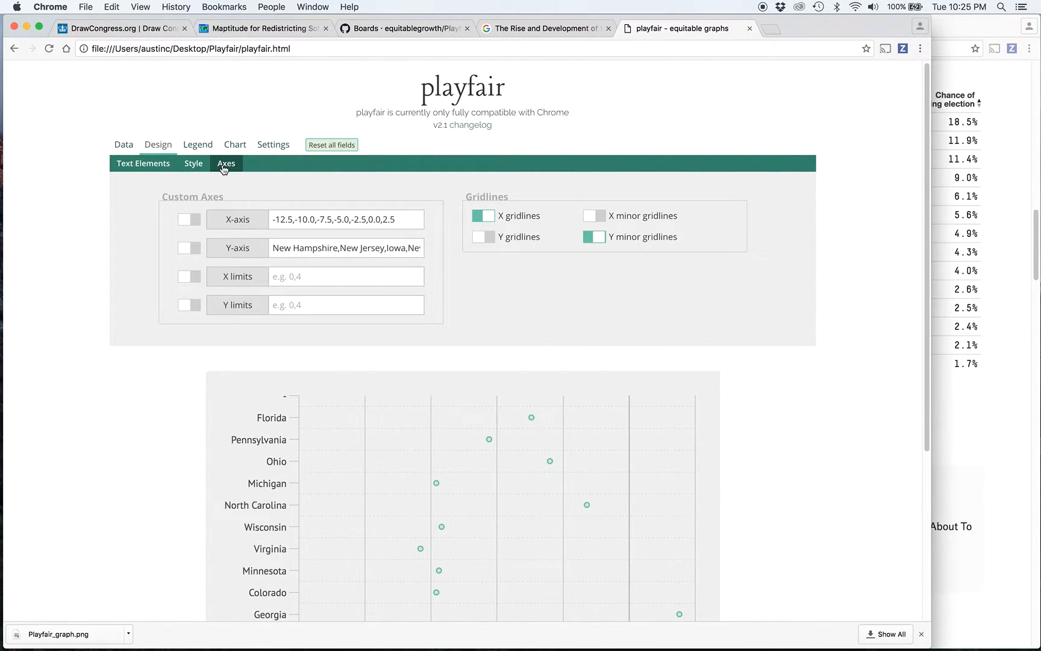
{"action": "left_click", "coordinate": [186, 221]}
{"action": "triple_click", "coordinate": [334, 221]}
{"action": "key", "text": "BackSpace"}
{"action": "type", "text": "-75"}
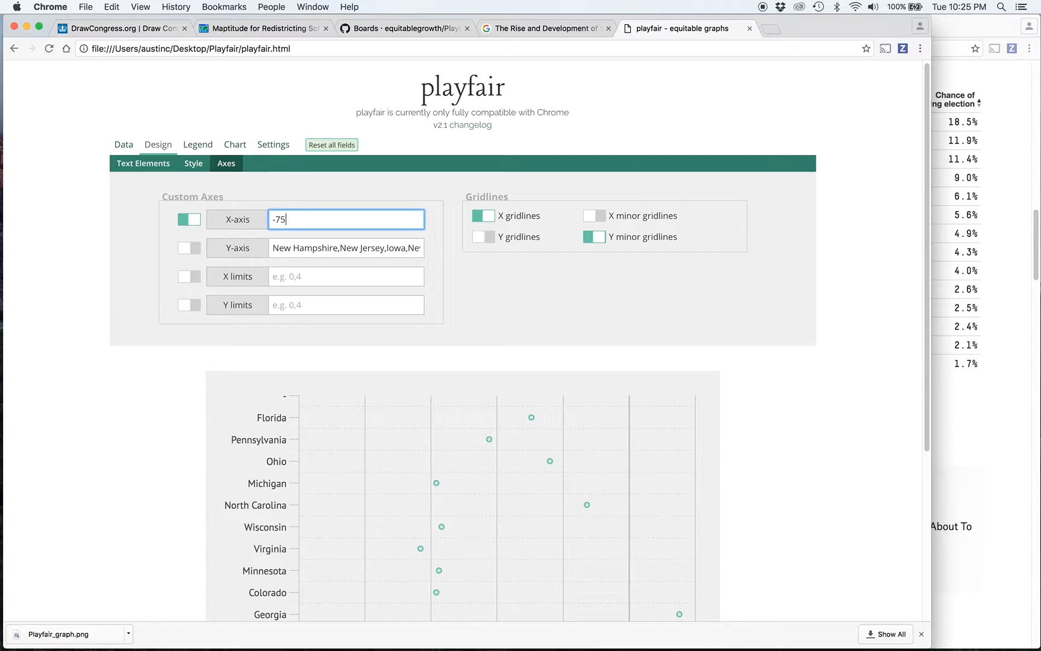
{"action": "type", "text": ",-25,0,25,"}
{"action": "type", "text": "50"}
{"action": "type", "text": ",-25,0"}
{"action": "type", "text": "0,7"}
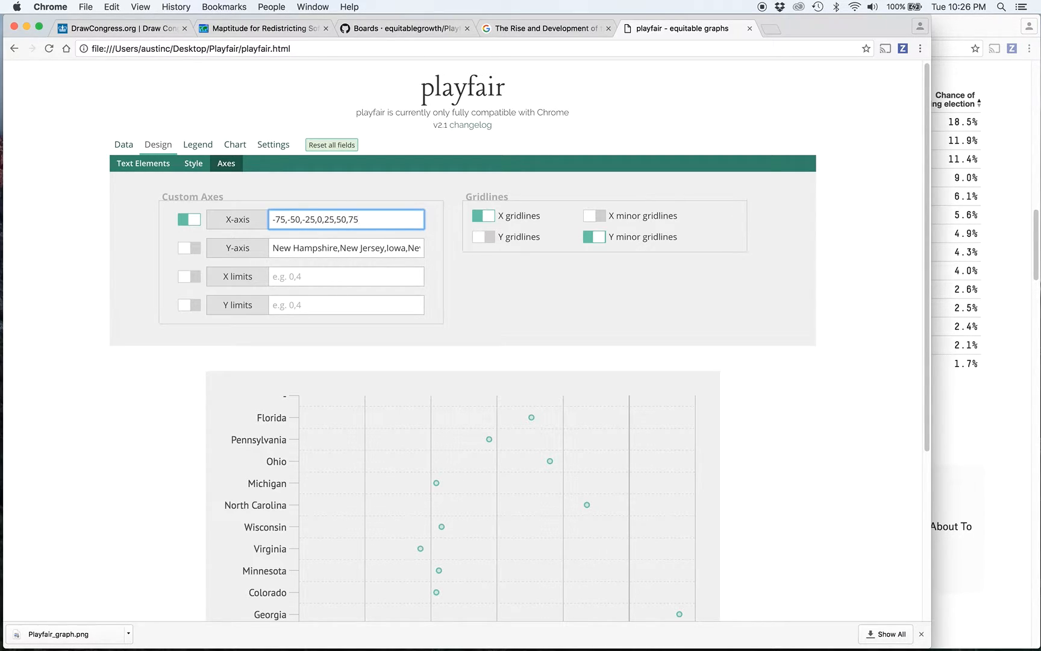
{"action": "type", "text": "5"}
{"action": "double_click", "coordinate": [359, 220]}
{"action": "left_click", "coordinate": [359, 220]}
- Enable custom X limits of -75,150 to leave room beside the plot, and redraw the chart
{"action": "left_click", "coordinate": [970, 262]}
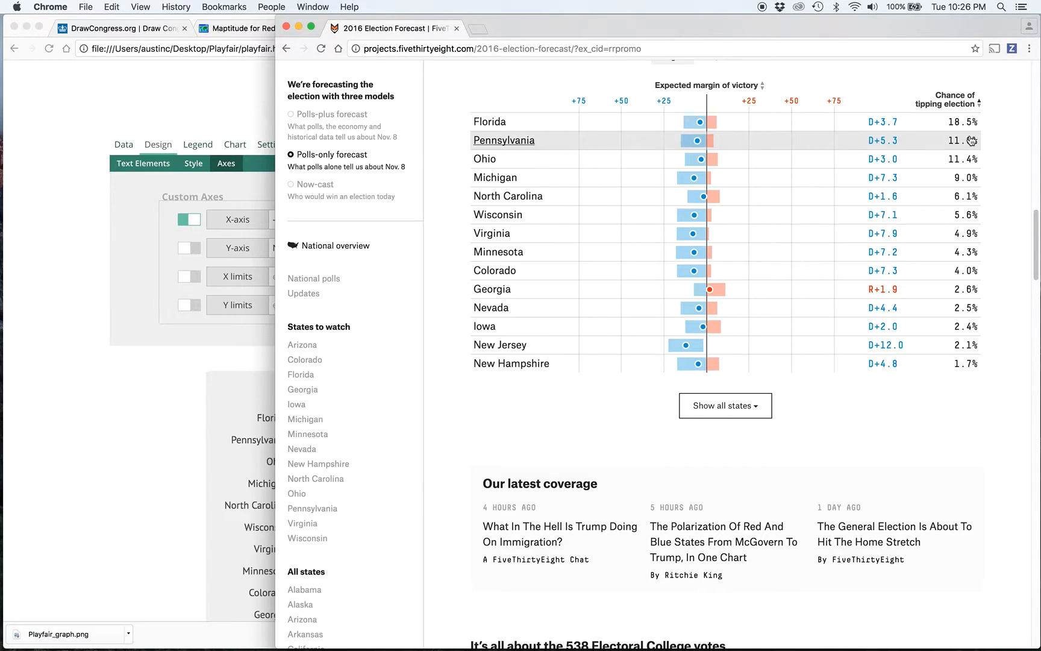
{"action": "left_click", "coordinate": [172, 298]}
{"action": "left_click", "coordinate": [189, 276]}
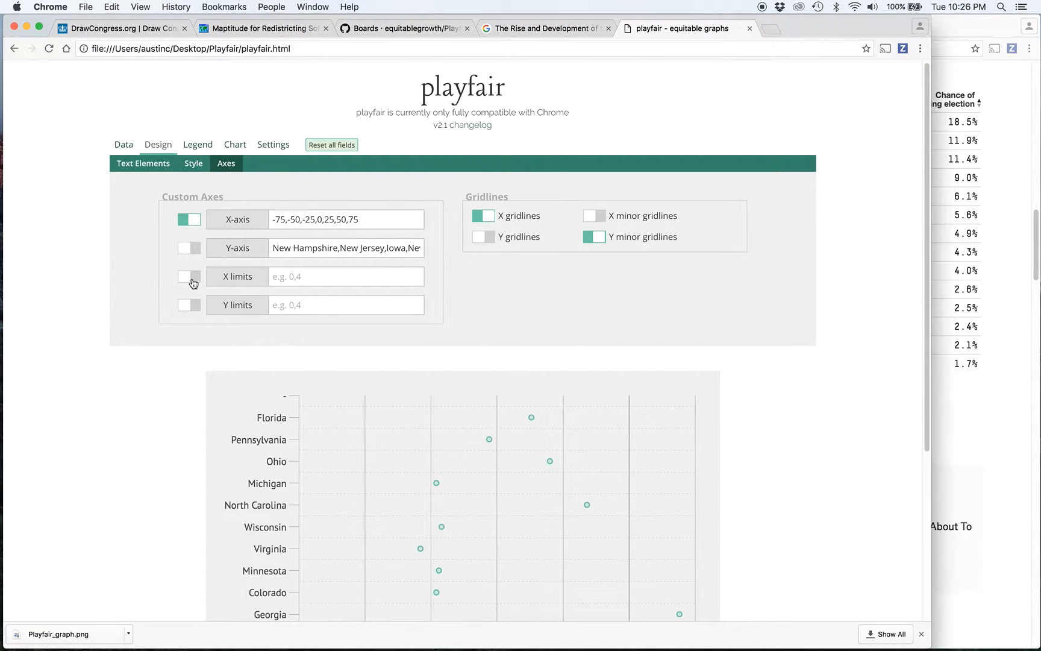
{"action": "left_click", "coordinate": [293, 277]}
{"action": "type", "text": "-75"}
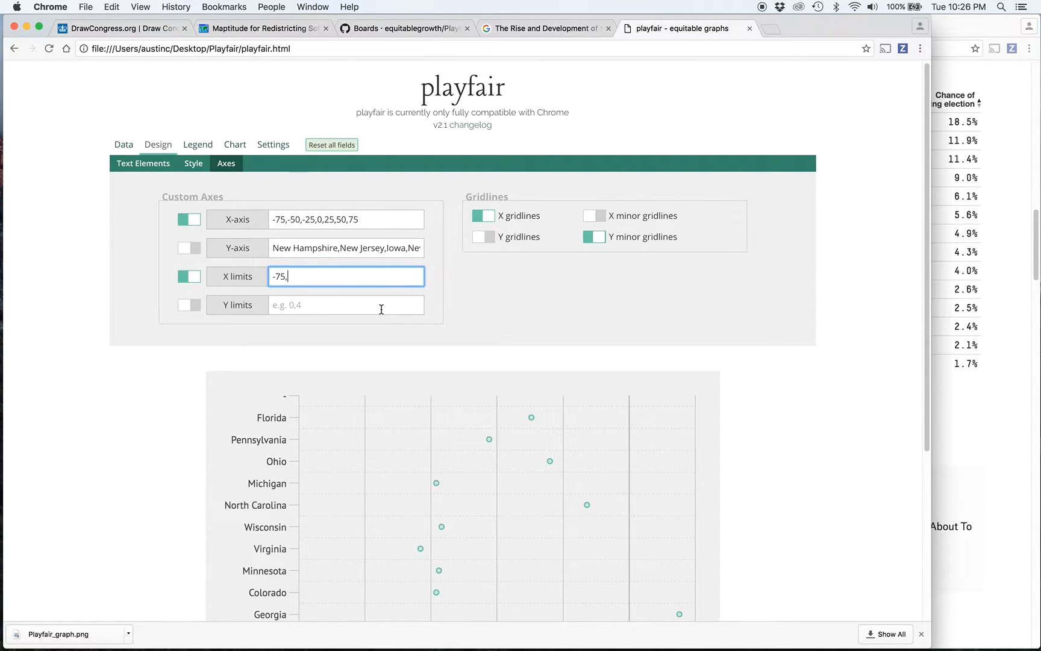
{"action": "type", "text": ",150"}
{"action": "scroll", "coordinate": [181, 341], "scroll_direction": "down", "scroll_amount": 5}
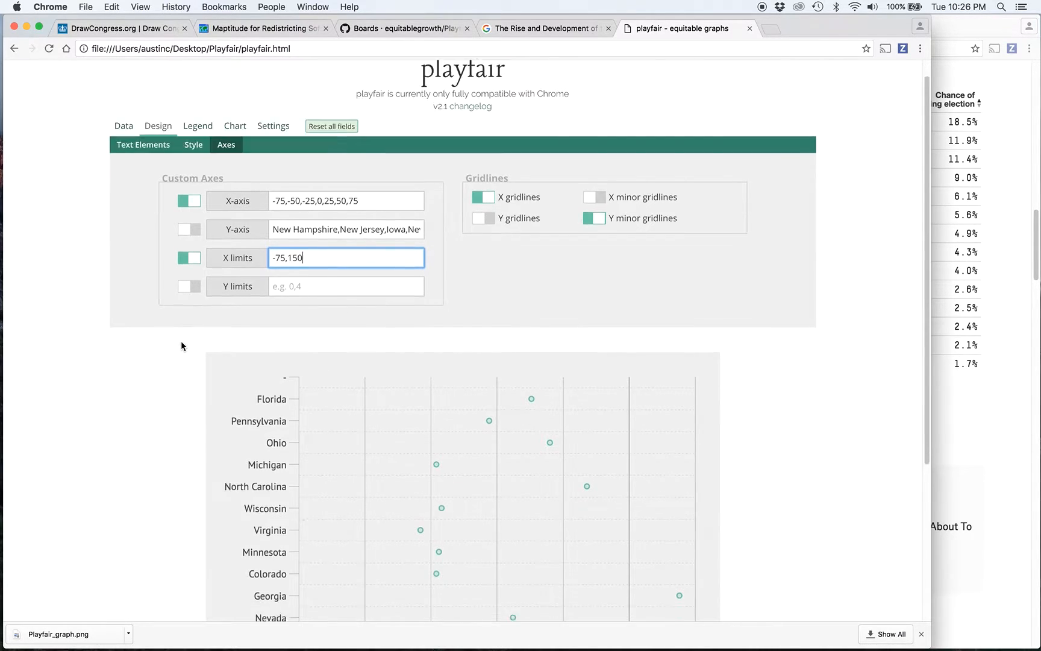
{"action": "left_click", "coordinate": [271, 560]}
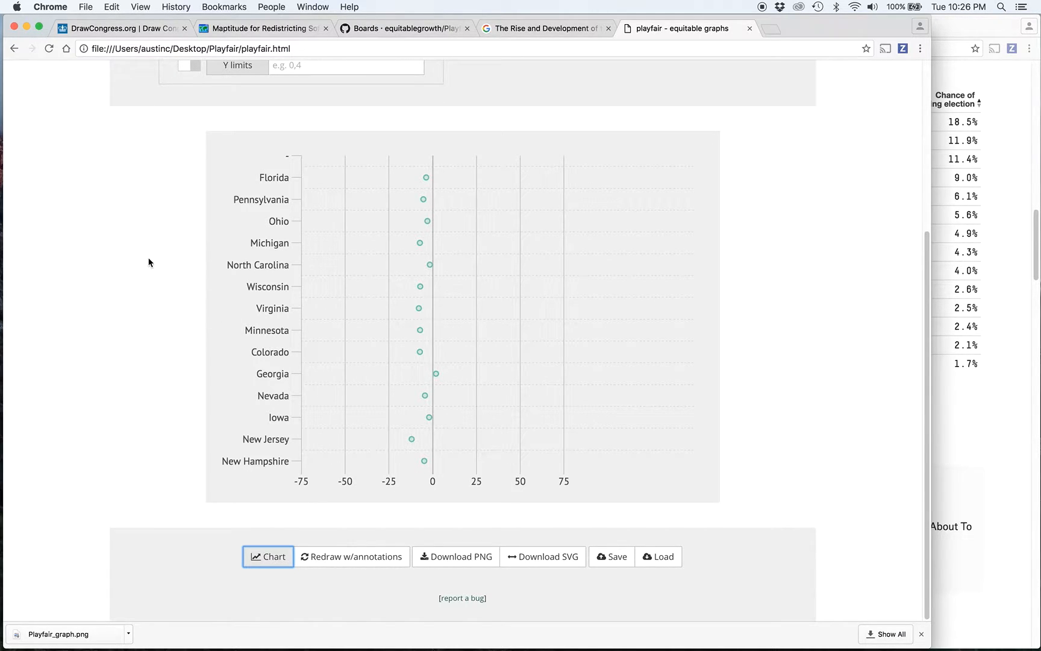
- Set up chart rectangles that start at xleft and end at xright on the X axis, using the FiveThirtyEight bars as reference
{"action": "scroll", "coordinate": [149, 263], "scroll_direction": "up", "scroll_amount": 5}
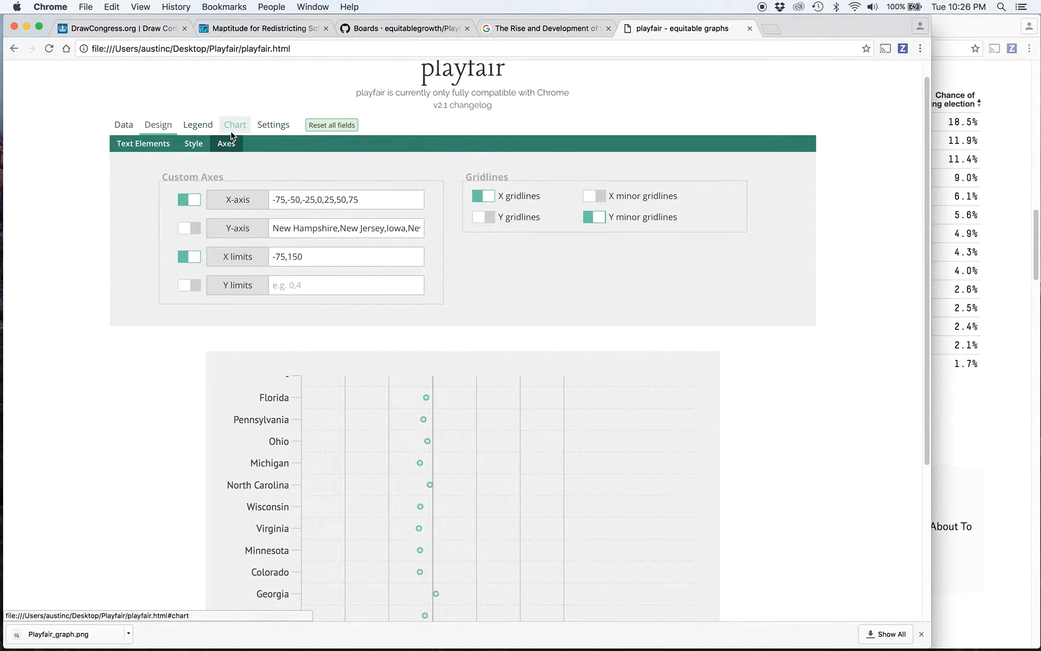
{"action": "left_click", "coordinate": [232, 128]}
{"action": "left_click", "coordinate": [554, 143]}
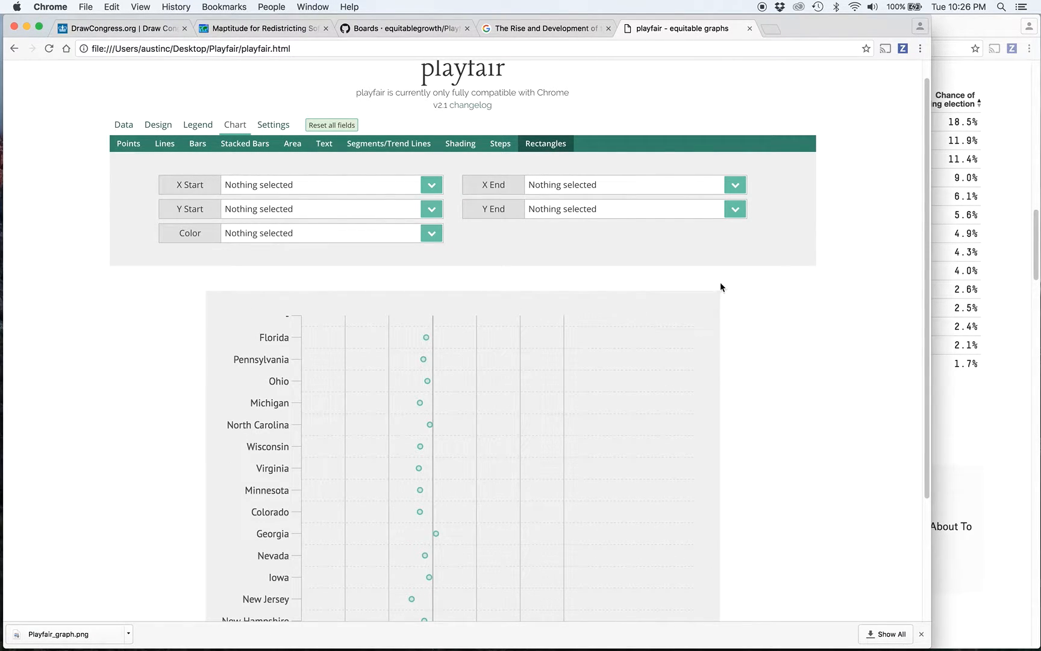
{"action": "left_click", "coordinate": [960, 198]}
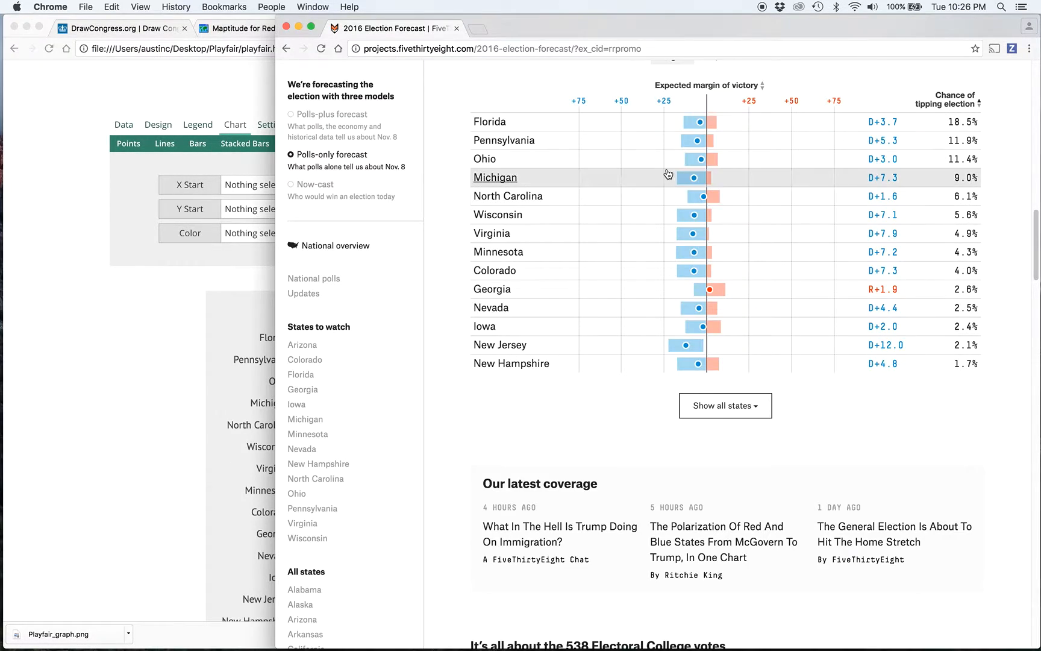
{"action": "left_click", "coordinate": [146, 249]}
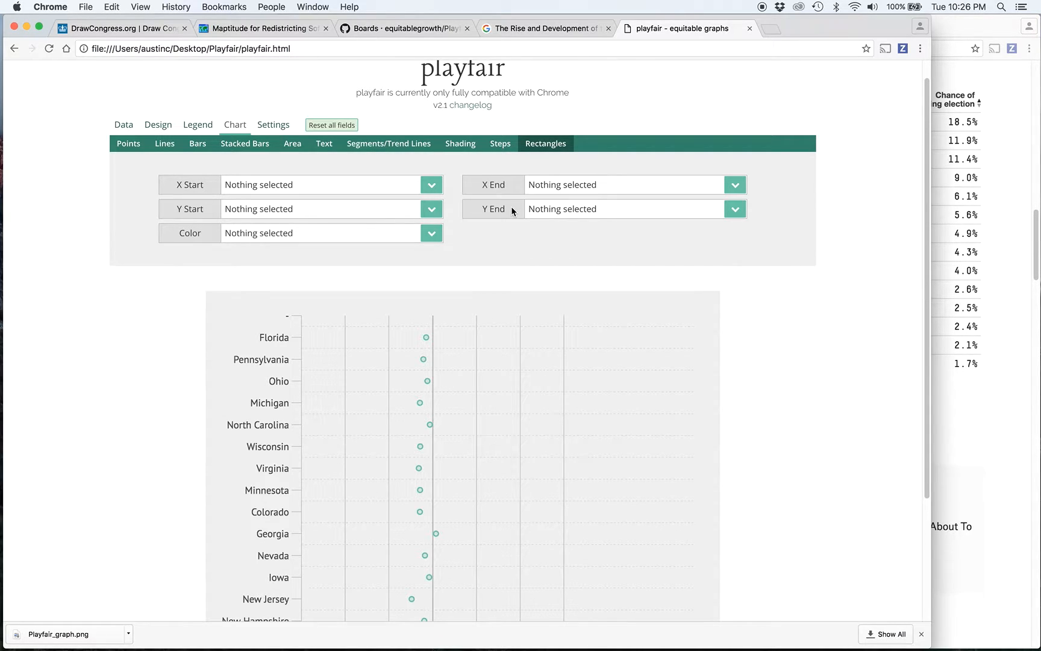
{"action": "left_click", "coordinate": [303, 184]}
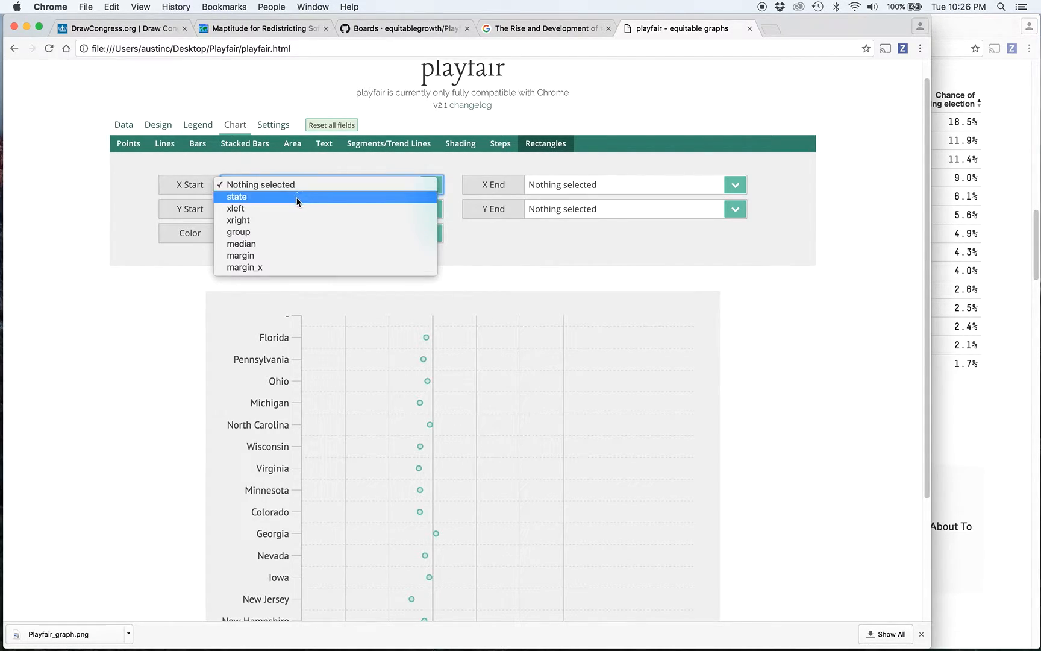
{"action": "left_click", "coordinate": [296, 209]}
{"action": "left_click", "coordinate": [593, 187]}
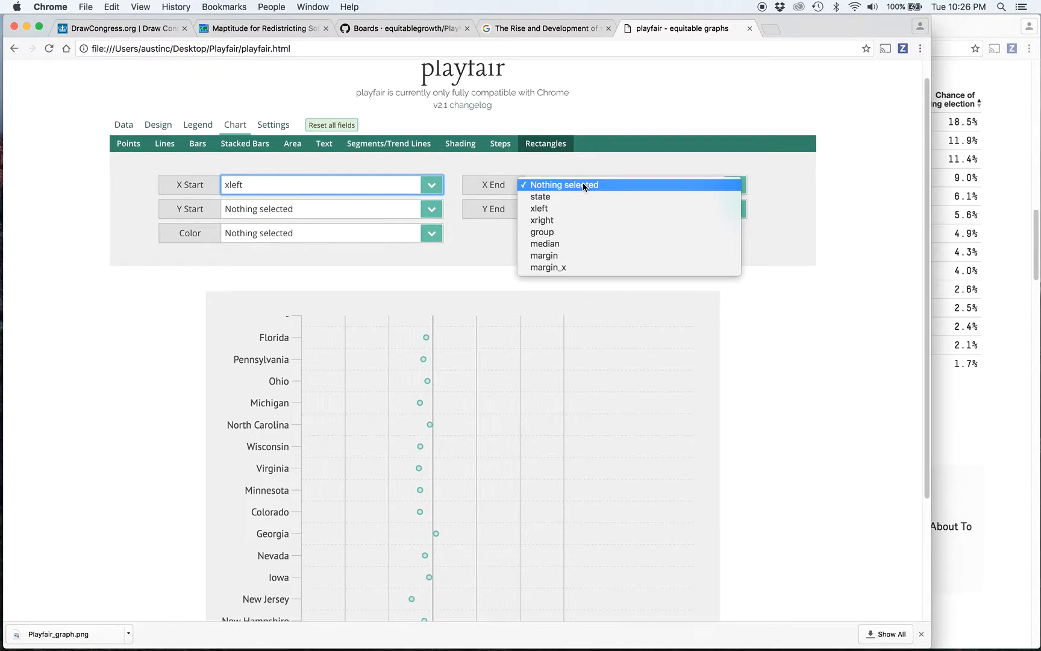
{"action": "left_click", "coordinate": [570, 221]}
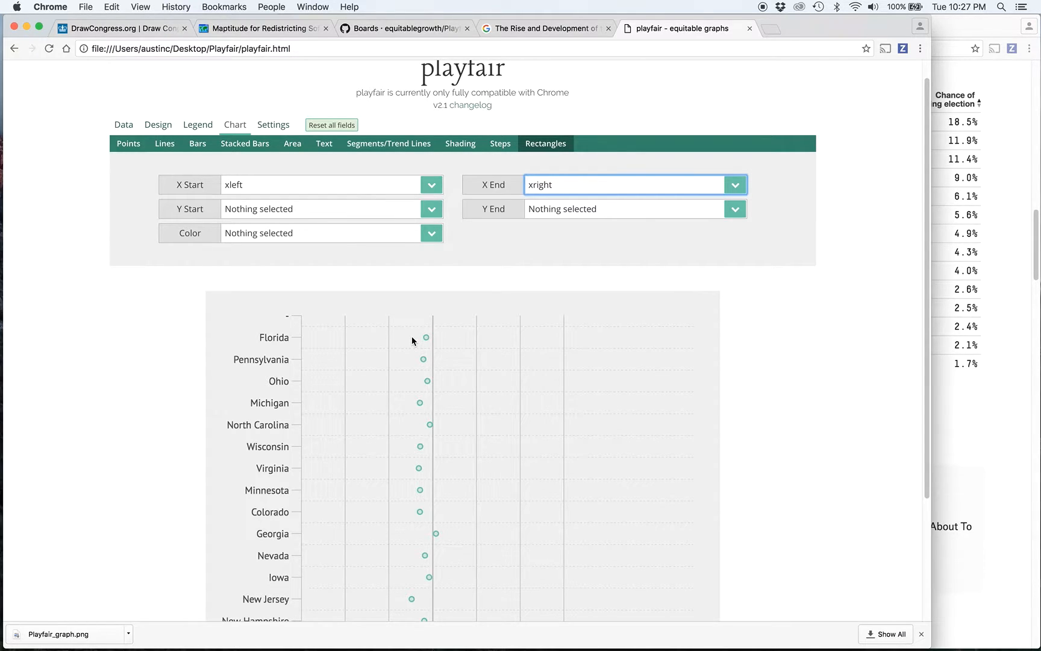
- Set both the Y start and the Y end of the rectangles to state
{"action": "left_click", "coordinate": [269, 213]}
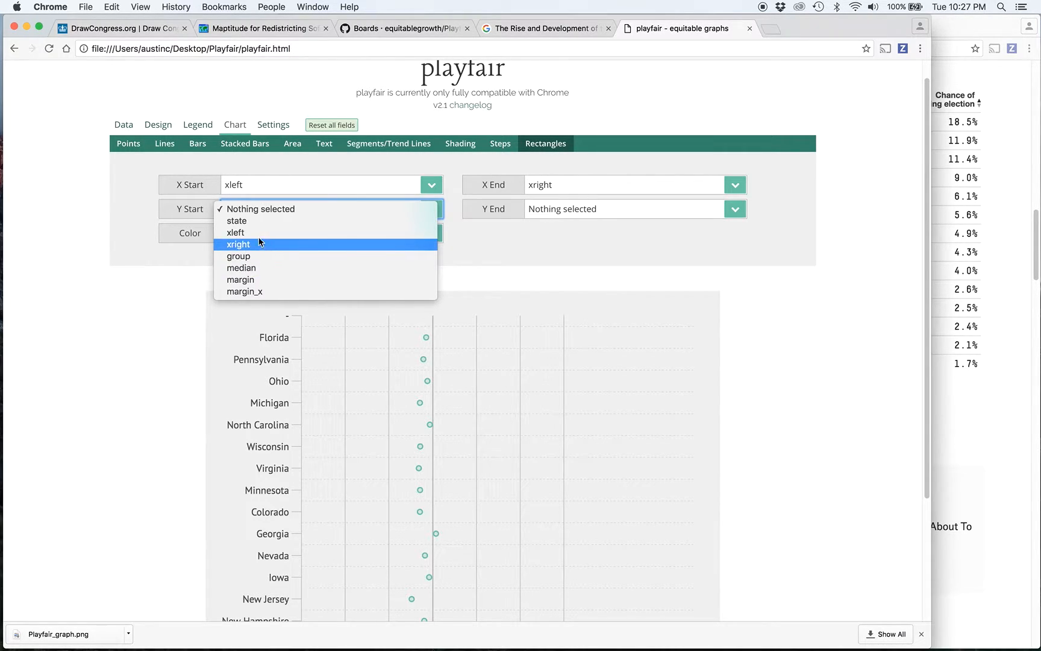
{"action": "left_click", "coordinate": [259, 221]}
{"action": "left_click", "coordinate": [605, 213]}
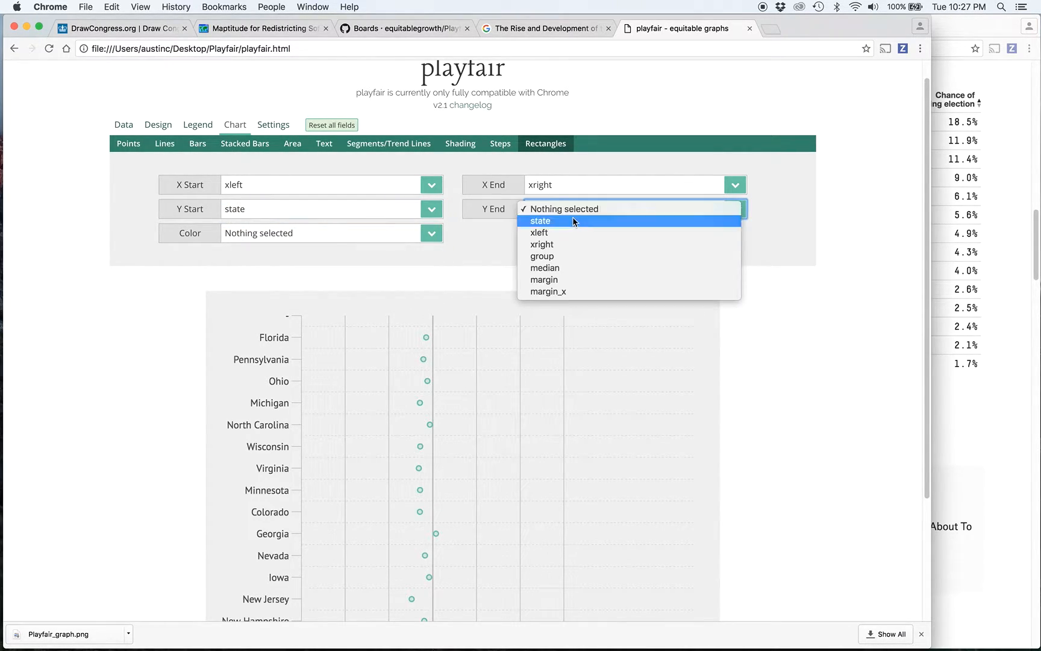
{"action": "key", "text": "Escape"}
{"action": "scroll", "coordinate": [510, 248], "scroll_direction": "down", "scroll_amount": 1}
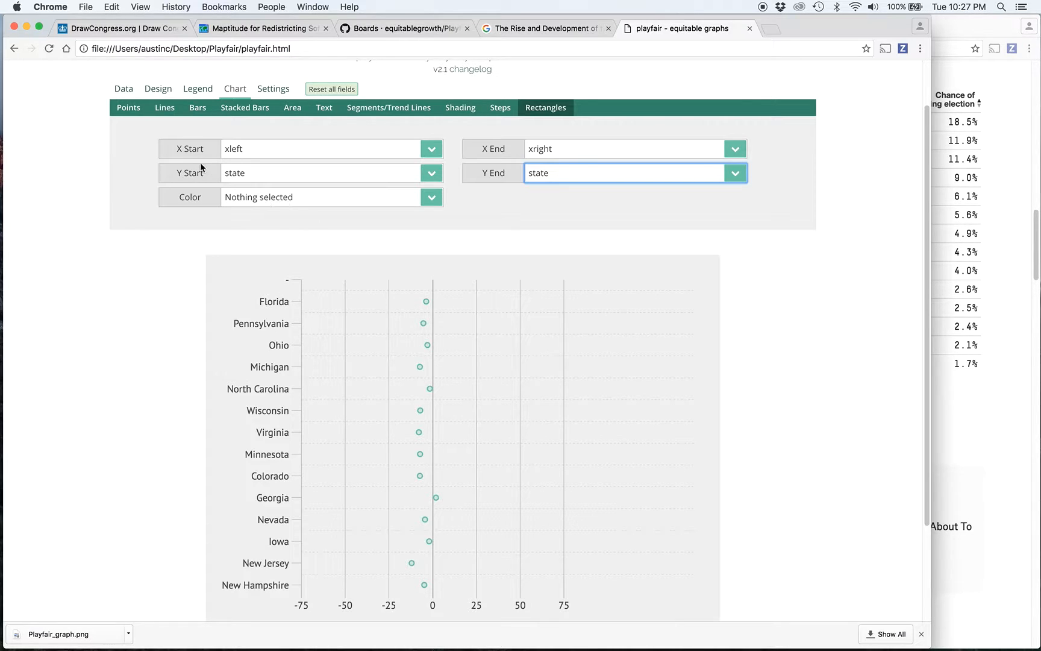
{"action": "left_click", "coordinate": [477, 214]}
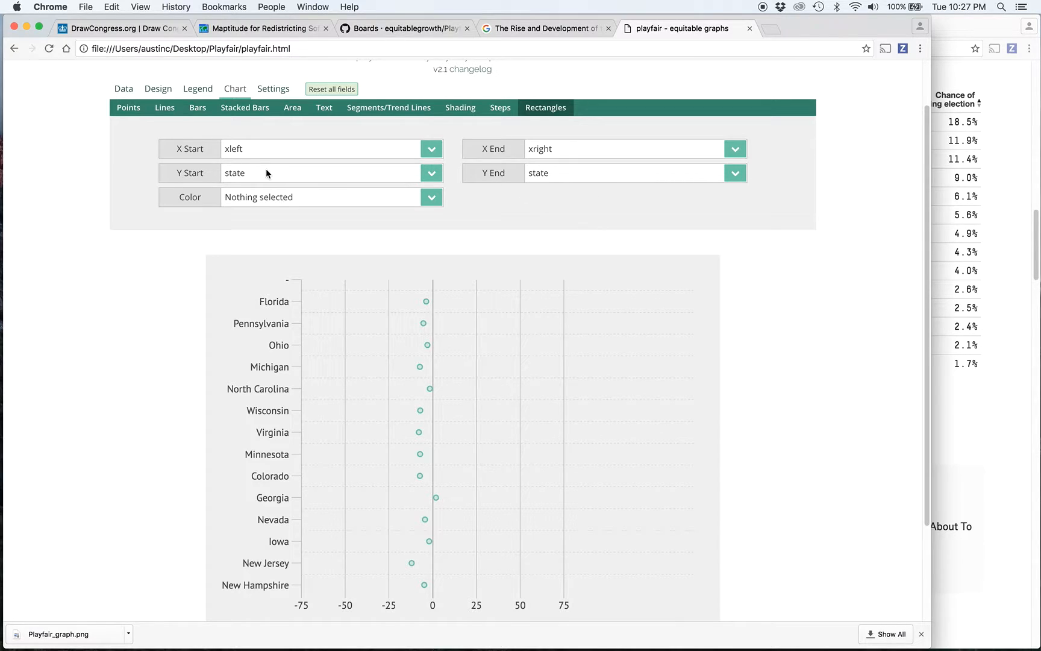
- Color the rectangles by group, and check the group column in the Excel sheet before returning to Chrome
{"action": "left_click", "coordinate": [285, 198]}
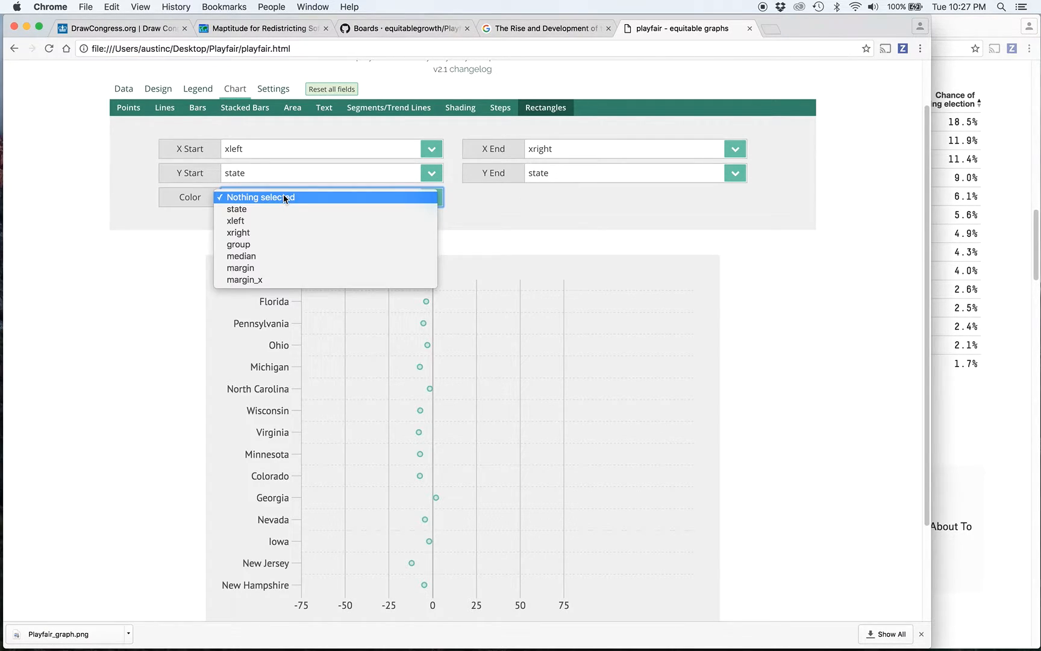
{"action": "left_click", "coordinate": [378, 243]}
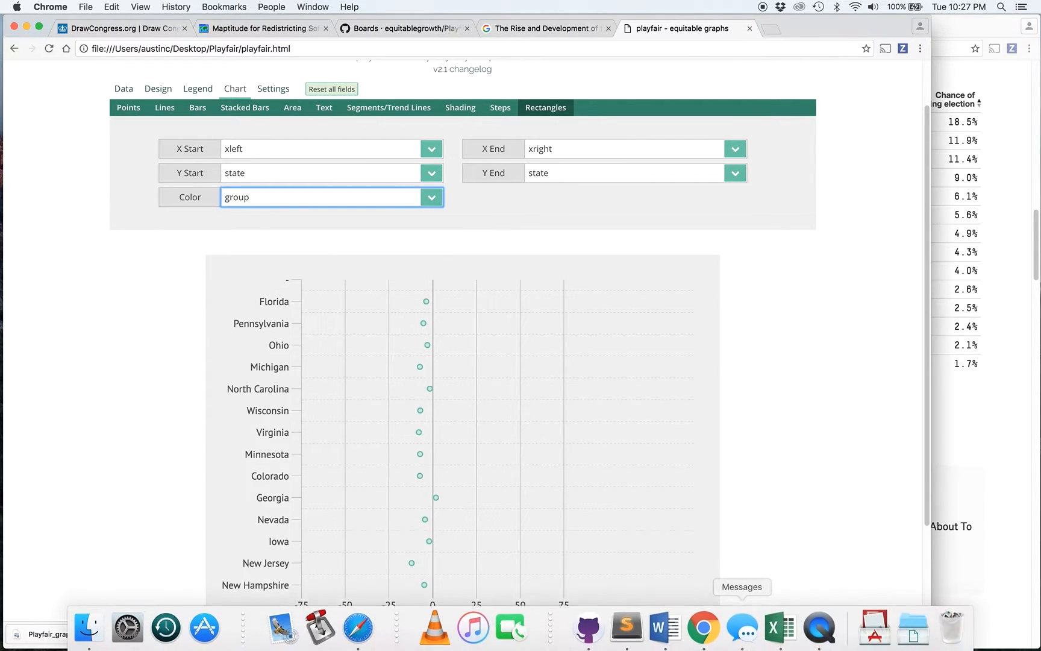
{"action": "left_click", "coordinate": [784, 630]}
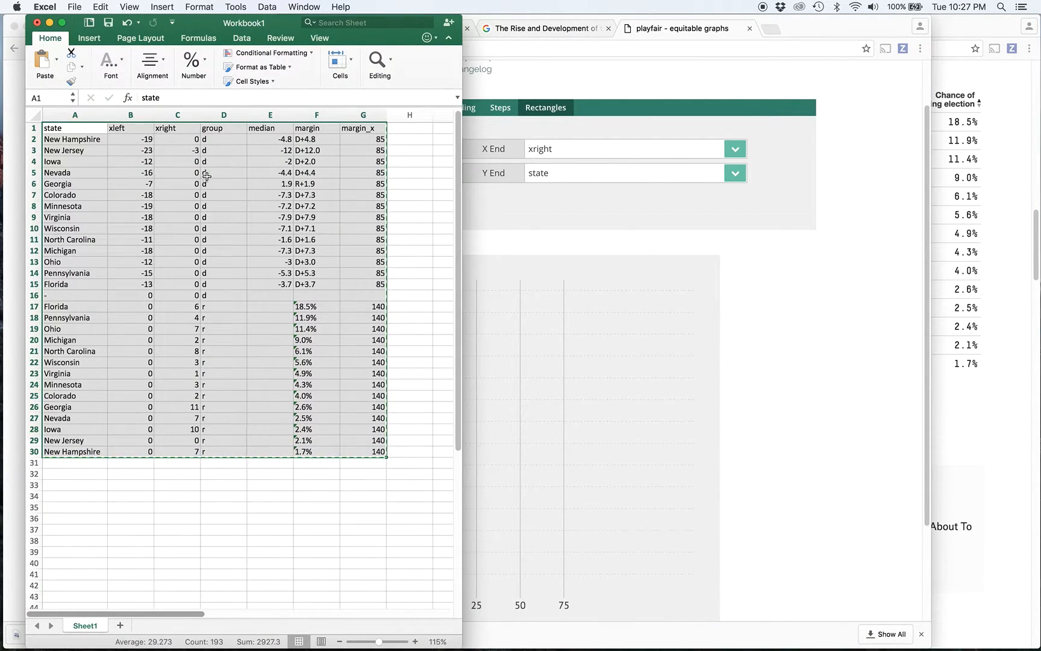
{"action": "left_click", "coordinate": [214, 143]}
{"action": "left_click", "coordinate": [225, 341]}
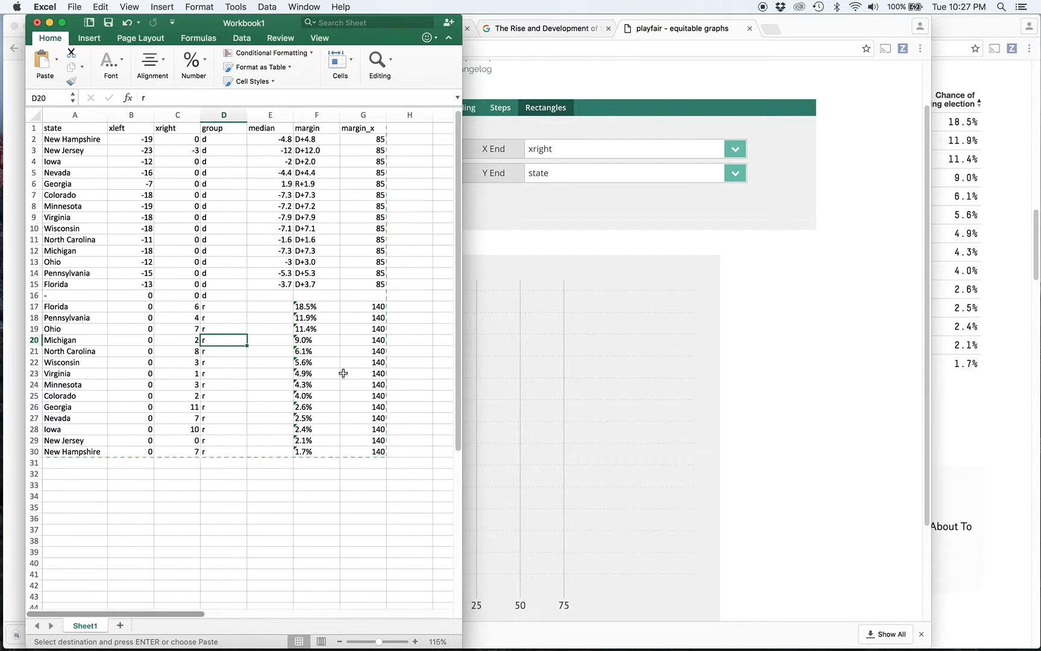
{"action": "left_click", "coordinate": [758, 346]}
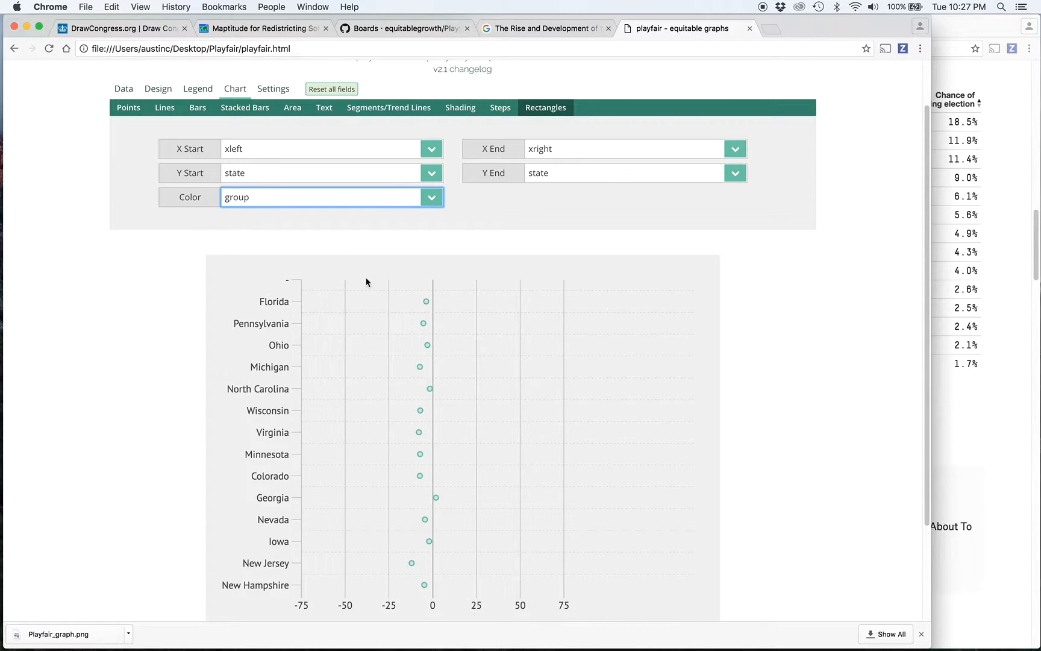
- Redraw the chart with the rectangles and compare it with the FiveThirtyEight original
{"action": "scroll", "coordinate": [386, 336], "scroll_direction": "down", "scroll_amount": 3}
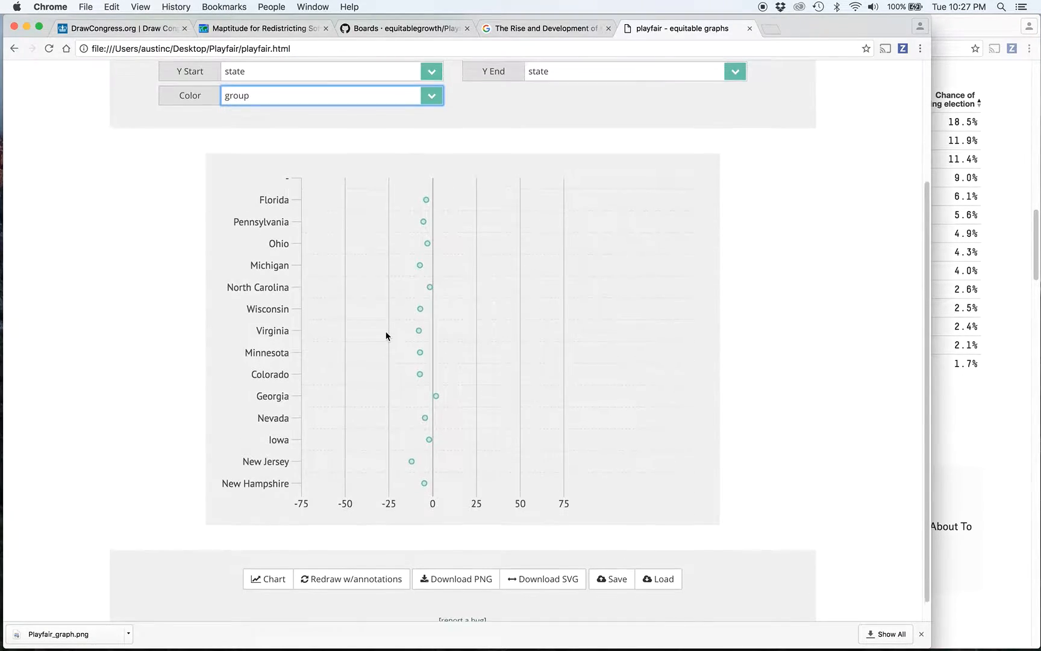
{"action": "left_click", "coordinate": [266, 595]}
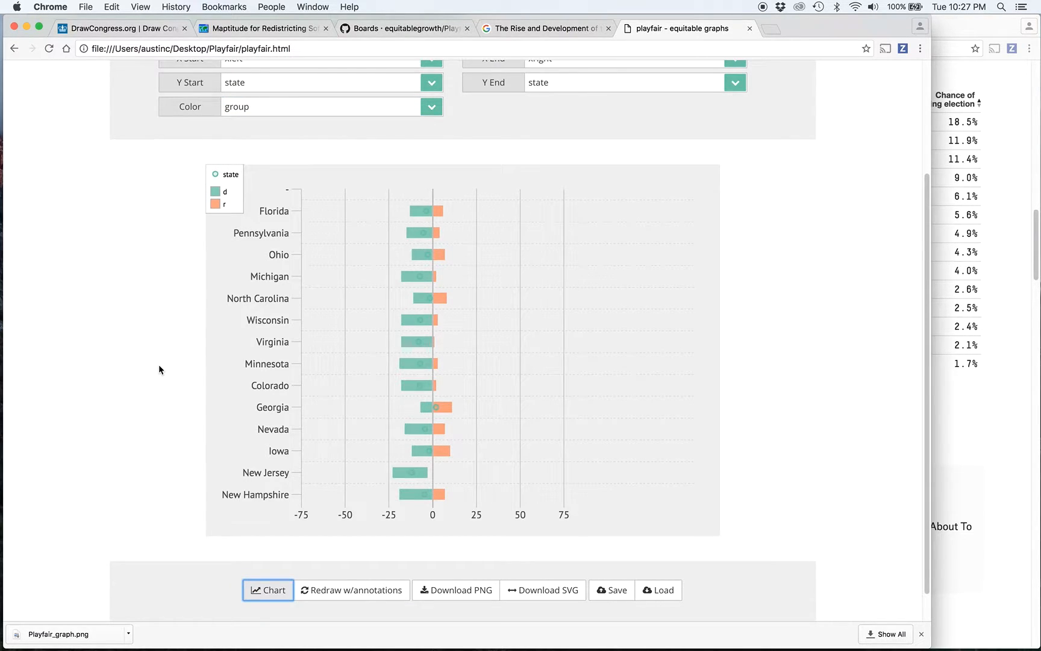
{"action": "left_click", "coordinate": [977, 402]}
{"action": "left_click", "coordinate": [176, 301]}
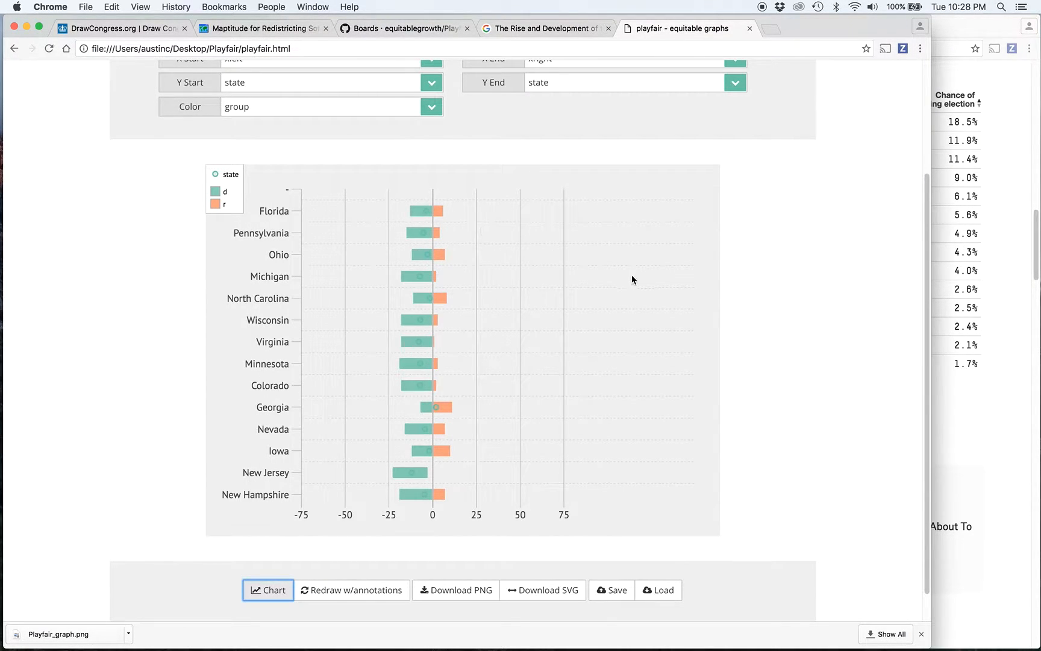
- Check the FiveThirtyEight forecast table again as a reference for the chart, and return to the Playfair page
{"action": "left_click", "coordinate": [1002, 333]}
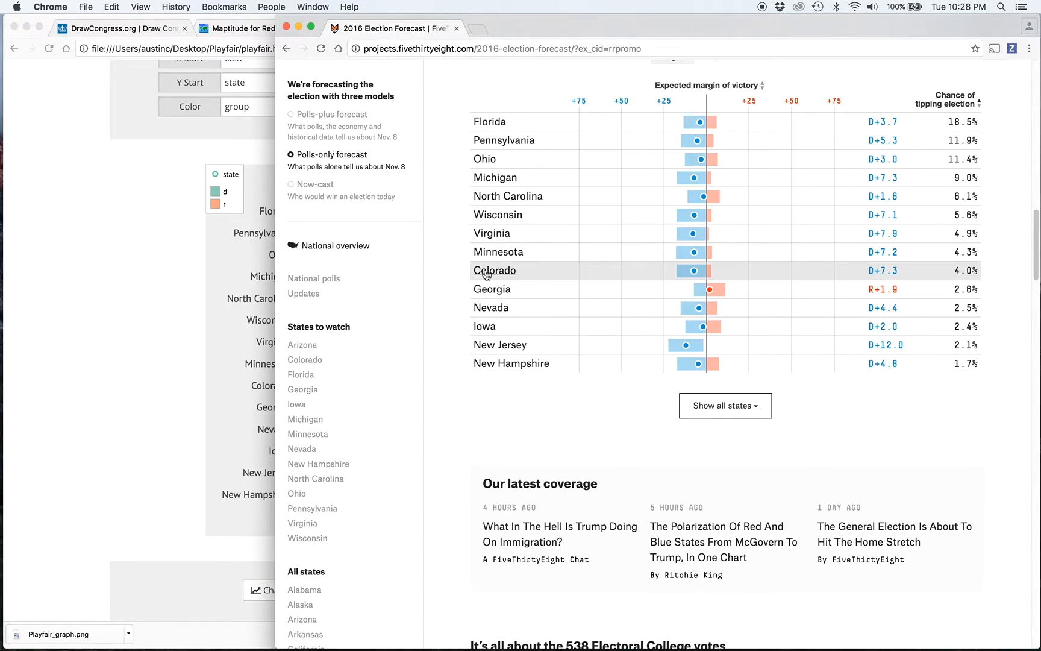
{"action": "left_click", "coordinate": [127, 325]}
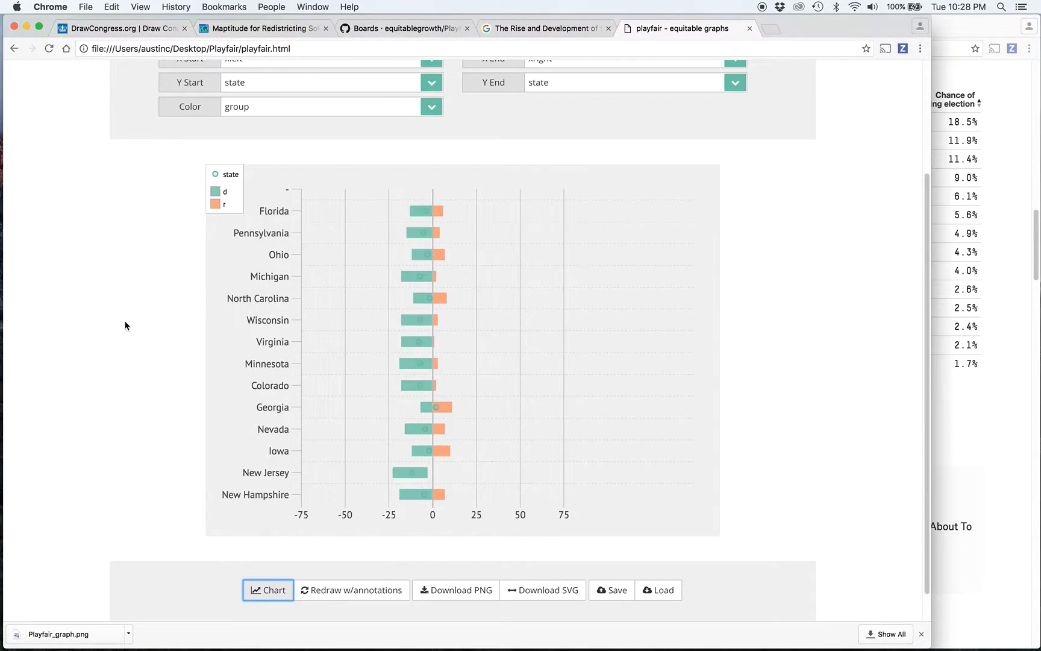
{"action": "scroll", "coordinate": [456, 340], "scroll_direction": "up", "scroll_amount": 5}
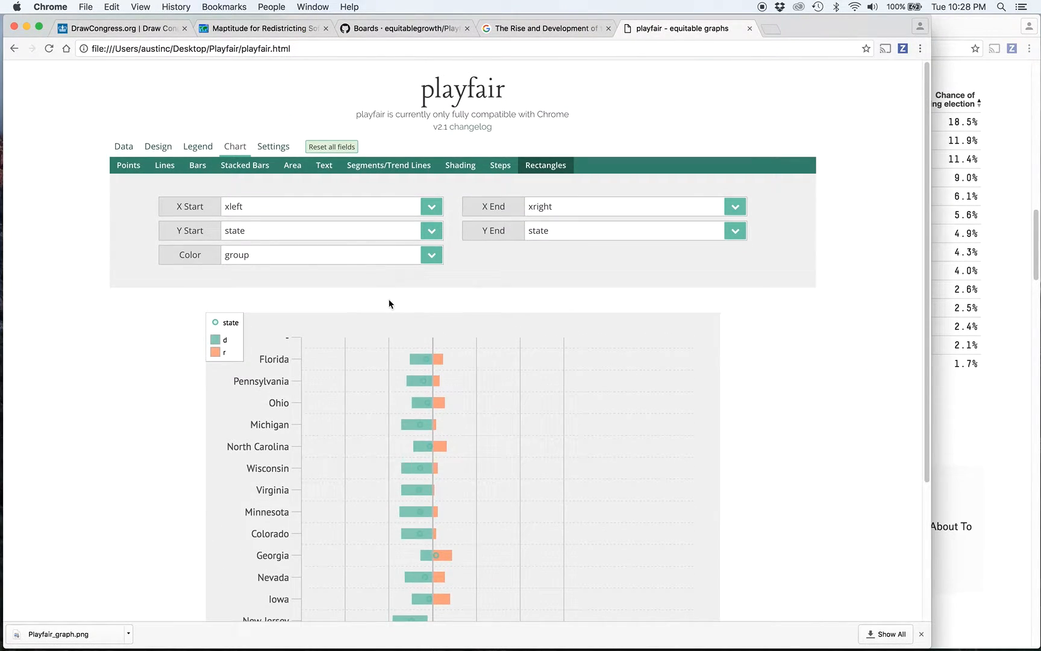
{"action": "scroll", "coordinate": [409, 384], "scroll_direction": "down", "scroll_amount": 3}
{"action": "scroll", "coordinate": [409, 384], "scroll_direction": "up", "scroll_amount": 2}
{"action": "scroll", "coordinate": [295, 276], "scroll_direction": "down", "scroll_amount": 3}
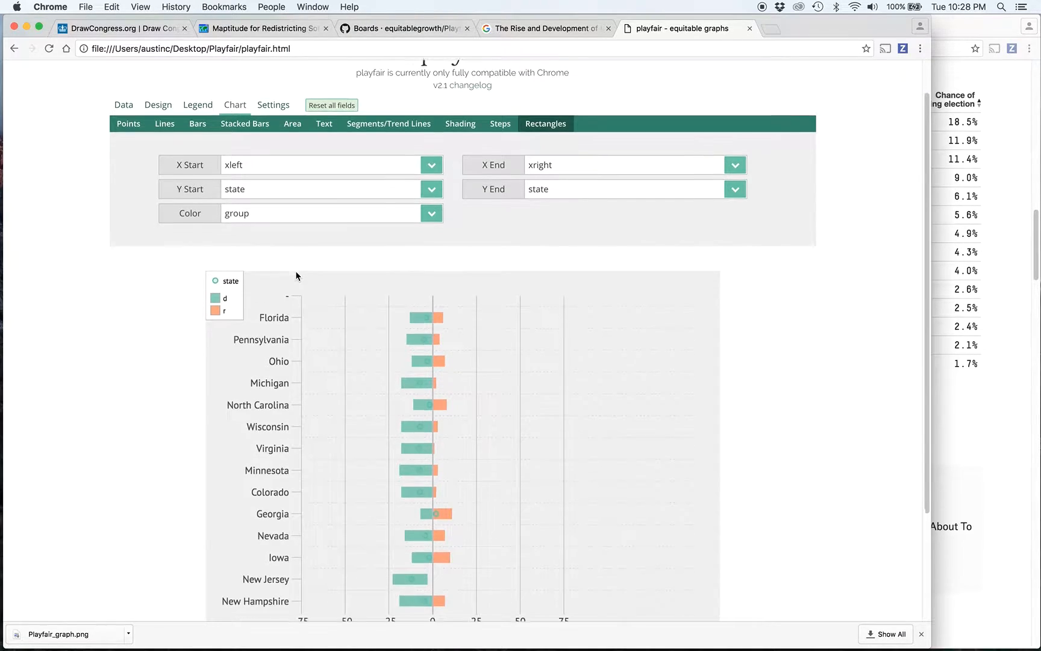
- Set up chart text labels with margin_x as the X variable and state as the Y variable
{"action": "left_click", "coordinate": [326, 82]}
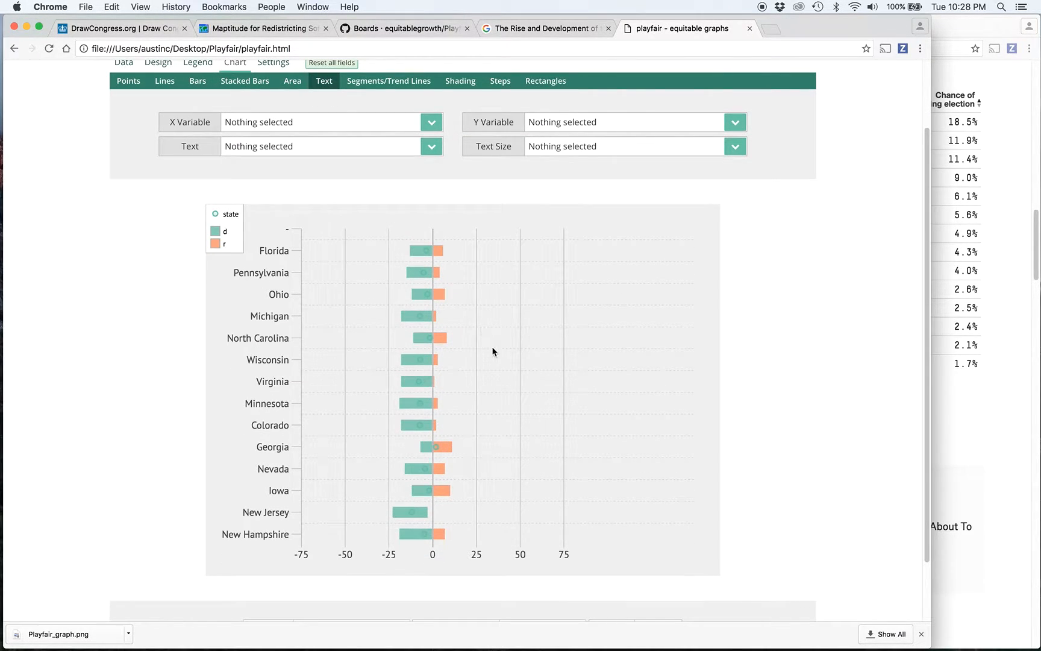
{"action": "scroll", "coordinate": [392, 231], "scroll_direction": "up", "scroll_amount": 1}
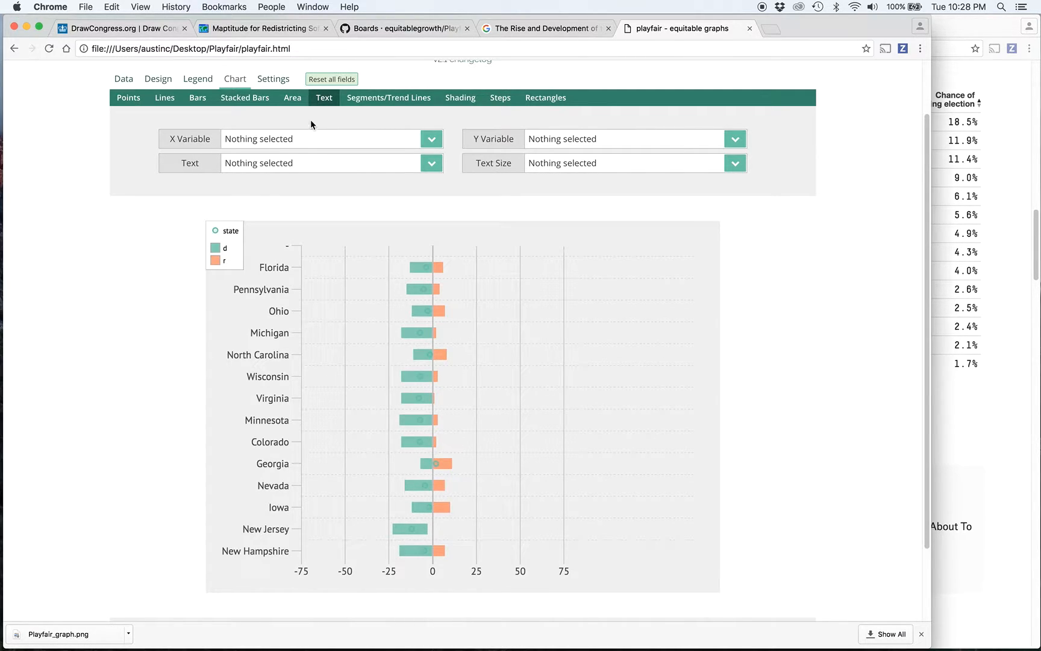
{"action": "left_click", "coordinate": [305, 137]}
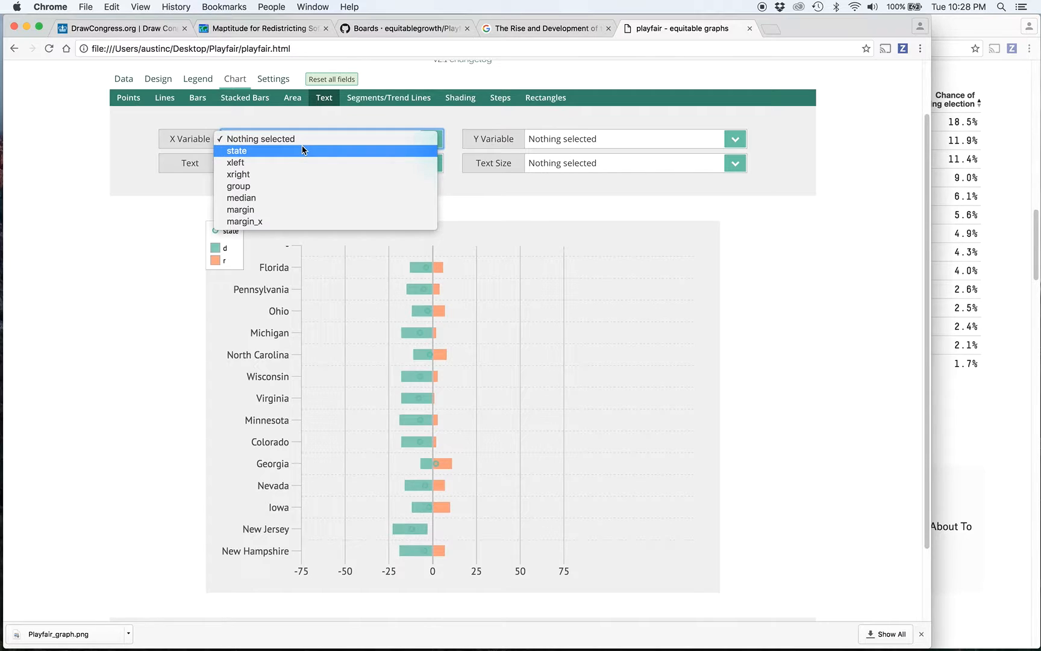
{"action": "left_click", "coordinate": [530, 138]}
{"action": "left_click", "coordinate": [573, 139]}
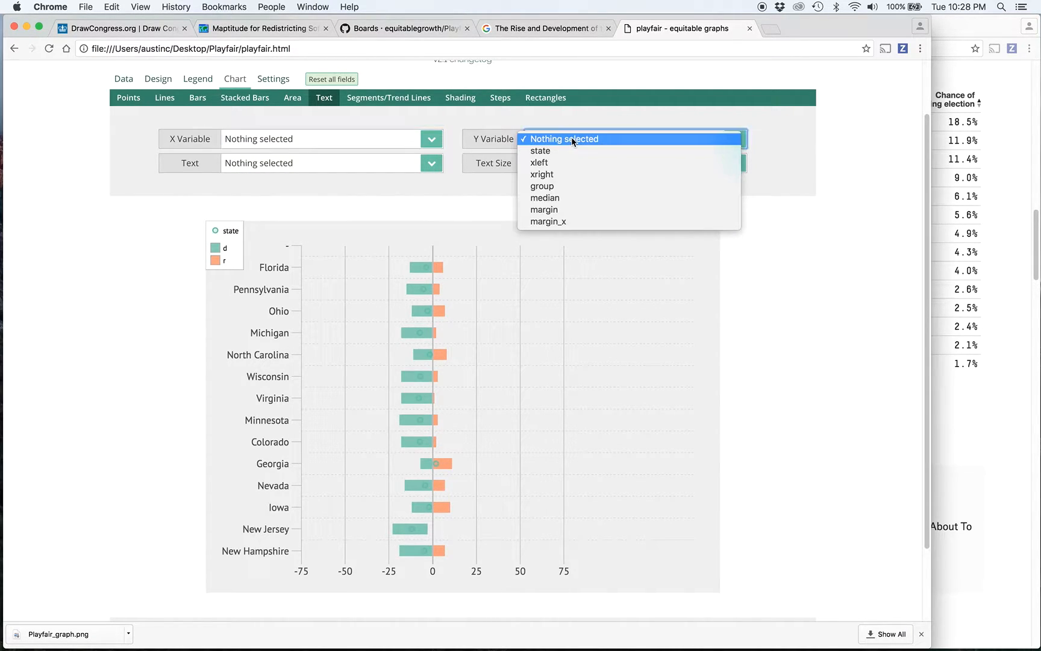
{"action": "left_click", "coordinate": [541, 150]}
{"action": "left_click", "coordinate": [386, 139]}
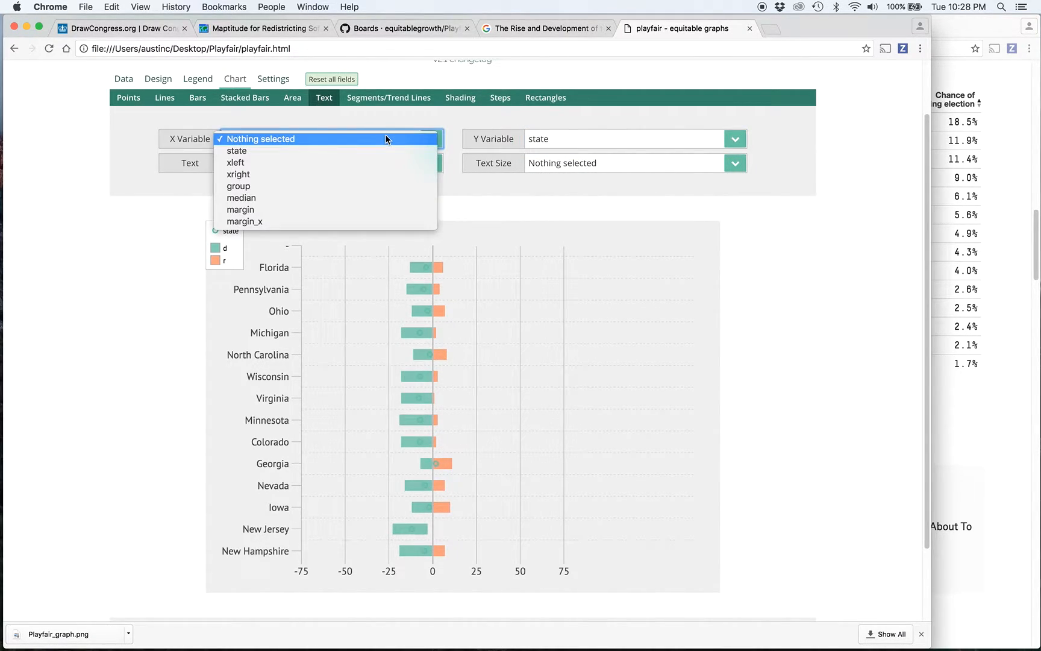
{"action": "left_click", "coordinate": [374, 222]}
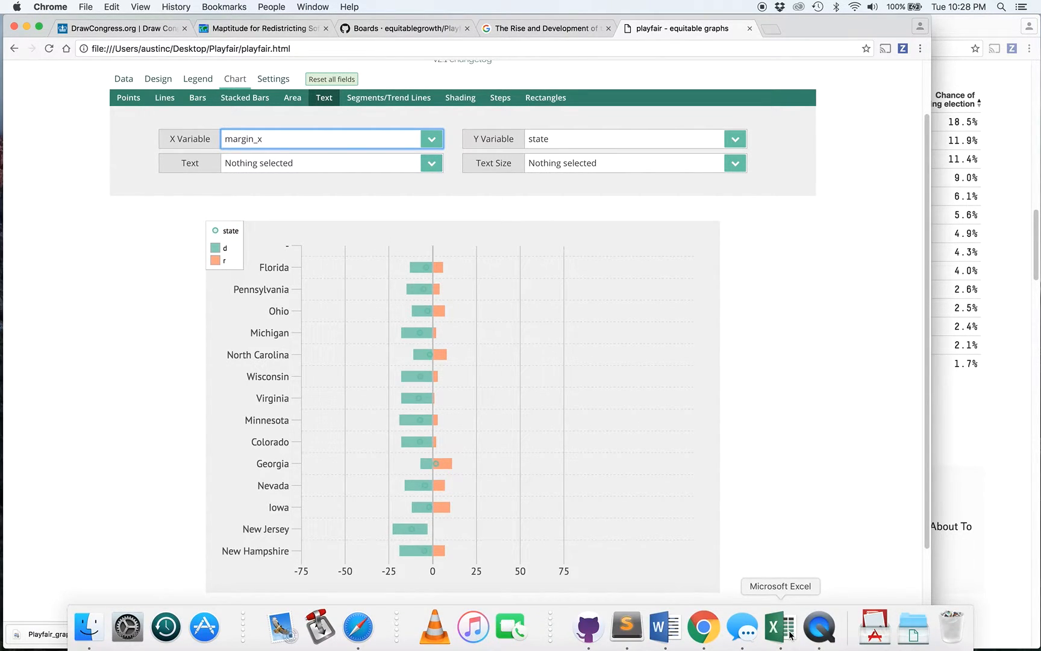
- Switch to Excel, examine how the margin_x and margin columns define each state's label positions and text, and return to Chrome
{"action": "left_click", "coordinate": [781, 627]}
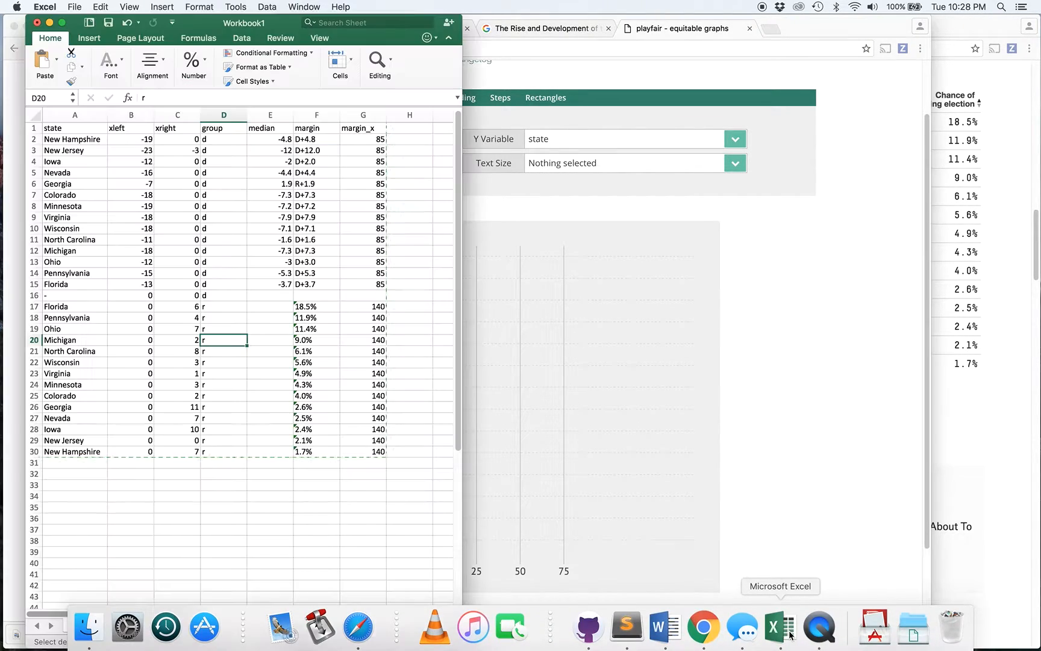
{"action": "left_click", "coordinate": [356, 141]}
{"action": "left_click_drag", "start_coordinate": [353, 141], "coordinate": [358, 276]}
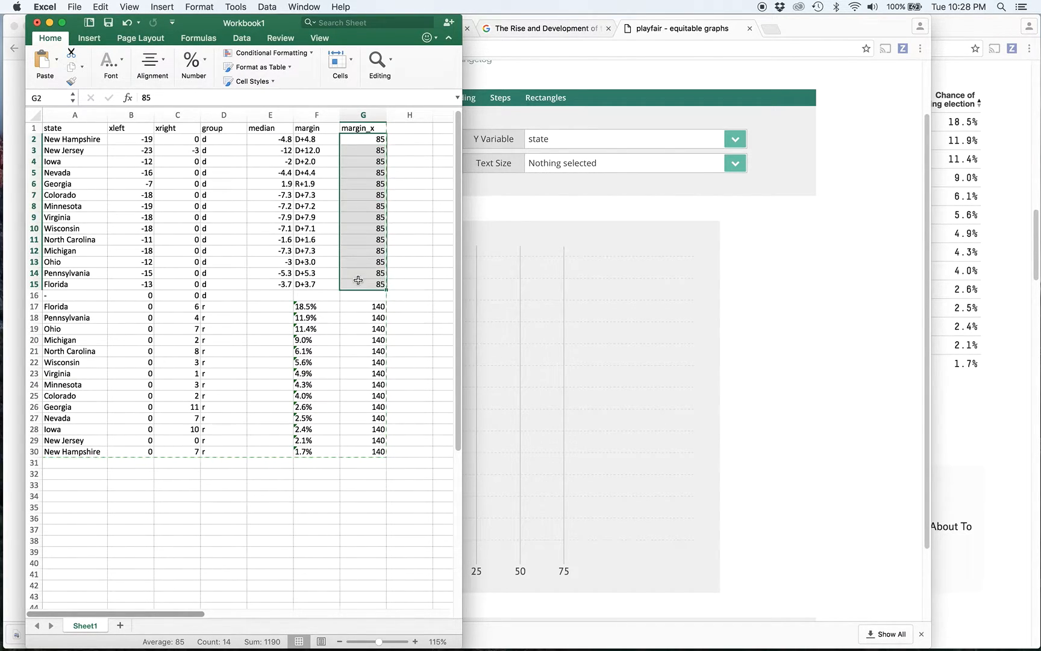
{"action": "left_click", "coordinate": [314, 139]}
{"action": "left_click", "coordinate": [370, 141]}
{"action": "left_click", "coordinate": [319, 140]}
{"action": "left_click", "coordinate": [364, 148]}
{"action": "left_click", "coordinate": [363, 142]}
{"action": "left_click", "coordinate": [355, 308]}
{"action": "left_click", "coordinate": [333, 309]}
{"action": "left_click", "coordinate": [353, 309]}
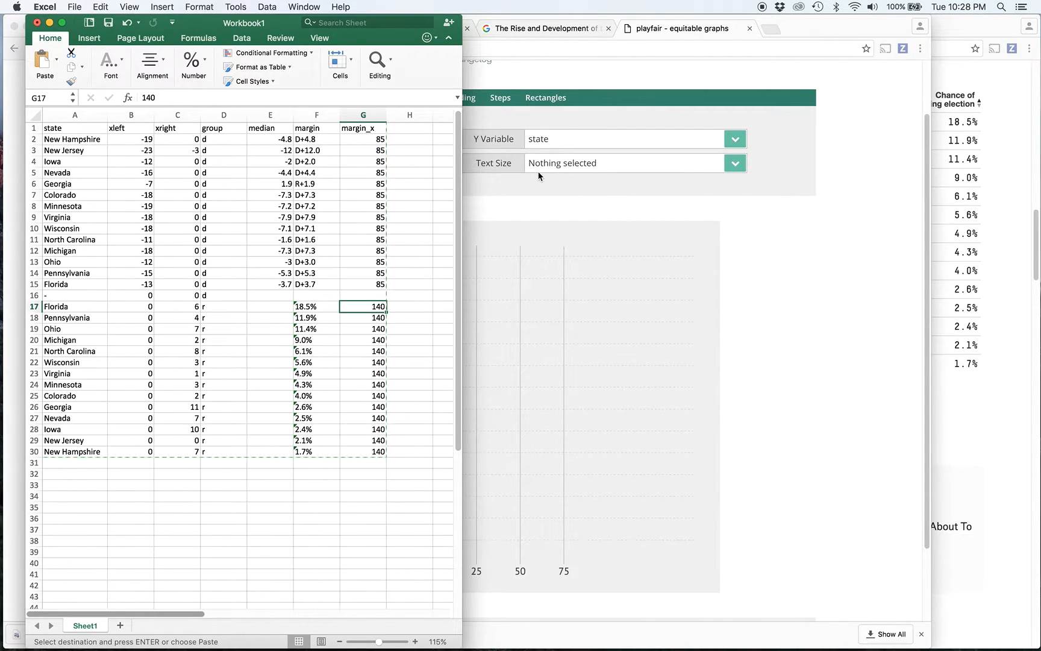
{"action": "left_click", "coordinate": [73, 141]}
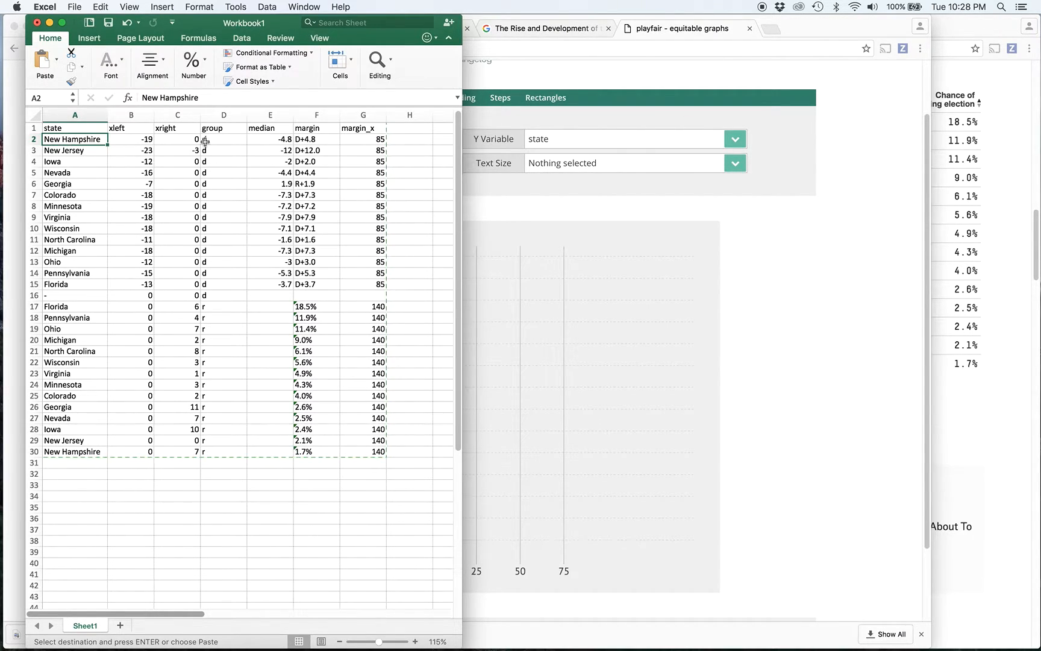
{"action": "left_click", "coordinate": [375, 138]}
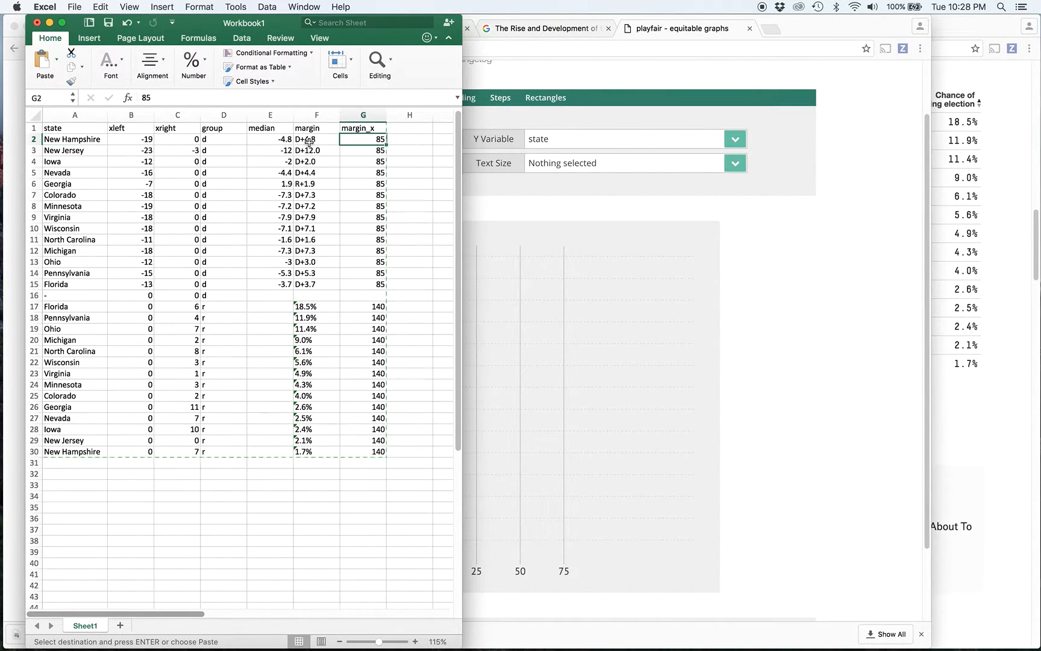
{"action": "left_click", "coordinate": [308, 143]}
{"action": "left_click", "coordinate": [513, 281]}
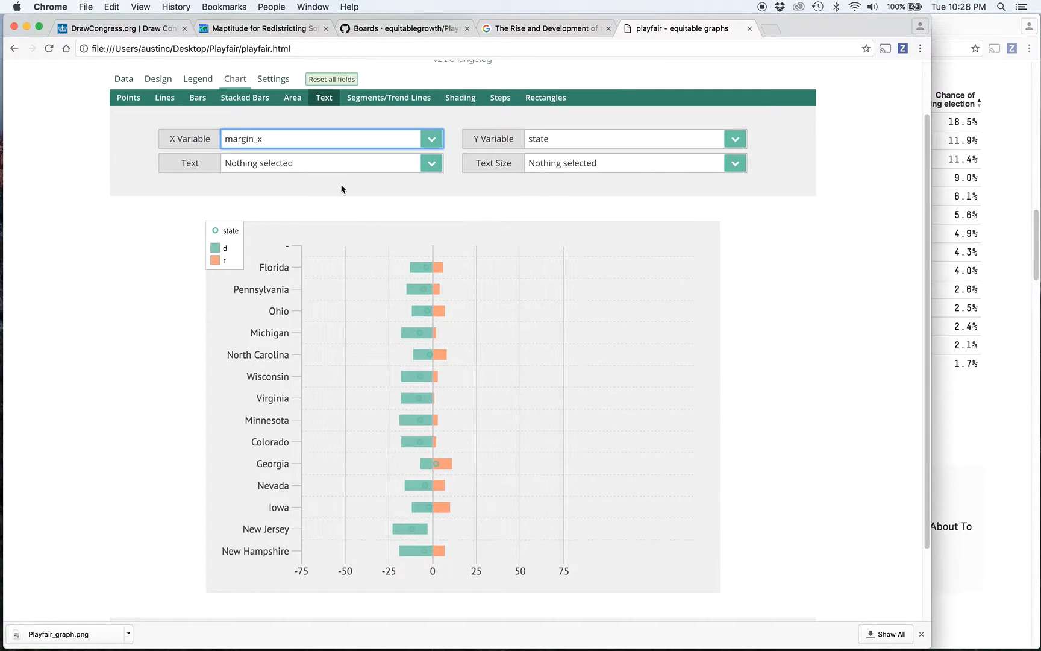
- Set the label text to margin, check that column in Excel, and leave the text size unselected
{"action": "left_click", "coordinate": [328, 163]}
{"action": "left_click", "coordinate": [286, 235]}
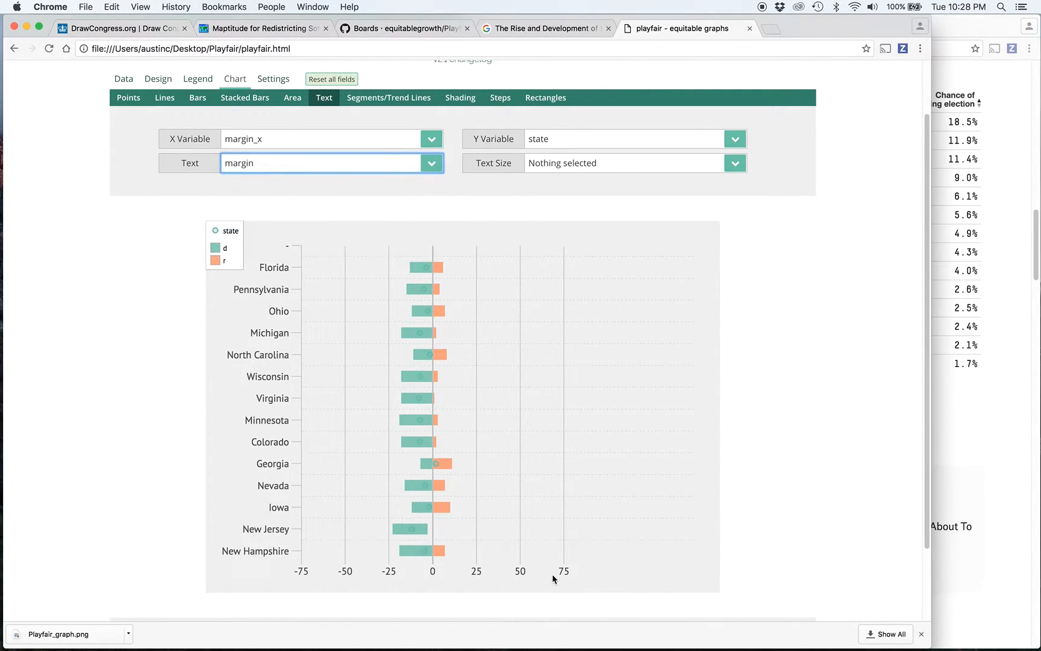
{"action": "left_click", "coordinate": [774, 627]}
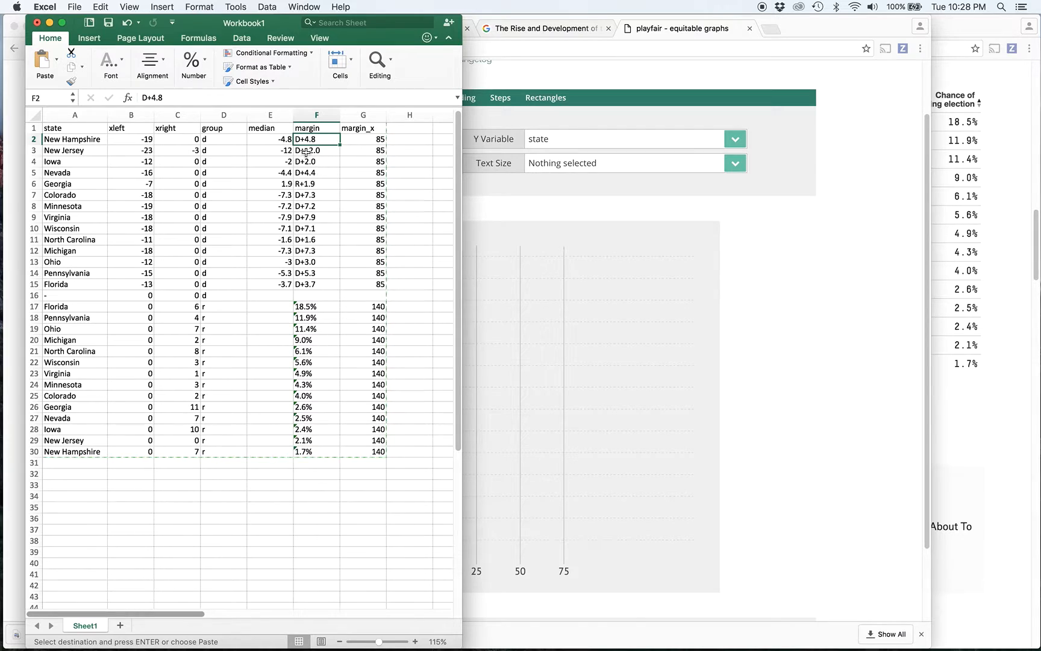
{"action": "left_click", "coordinate": [588, 291]}
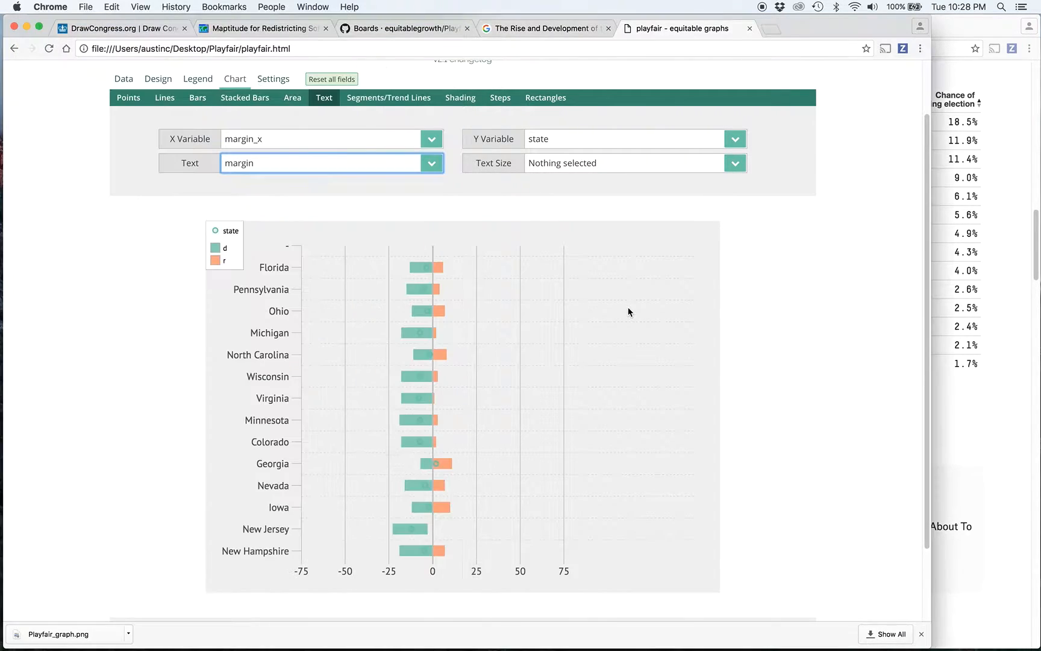
{"action": "left_click", "coordinate": [574, 168]}
{"action": "left_click", "coordinate": [815, 224]}
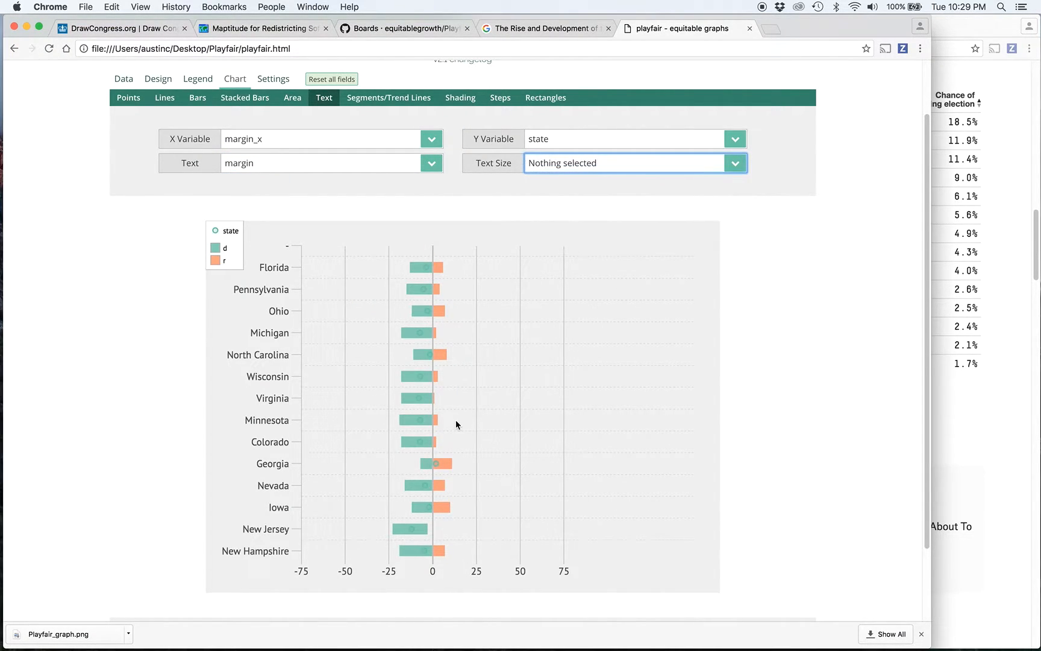
- Redraw the chart with the margin text labels
{"action": "scroll", "coordinate": [455, 421], "scroll_direction": "down", "scroll_amount": 2}
{"action": "left_click", "coordinate": [271, 564]}
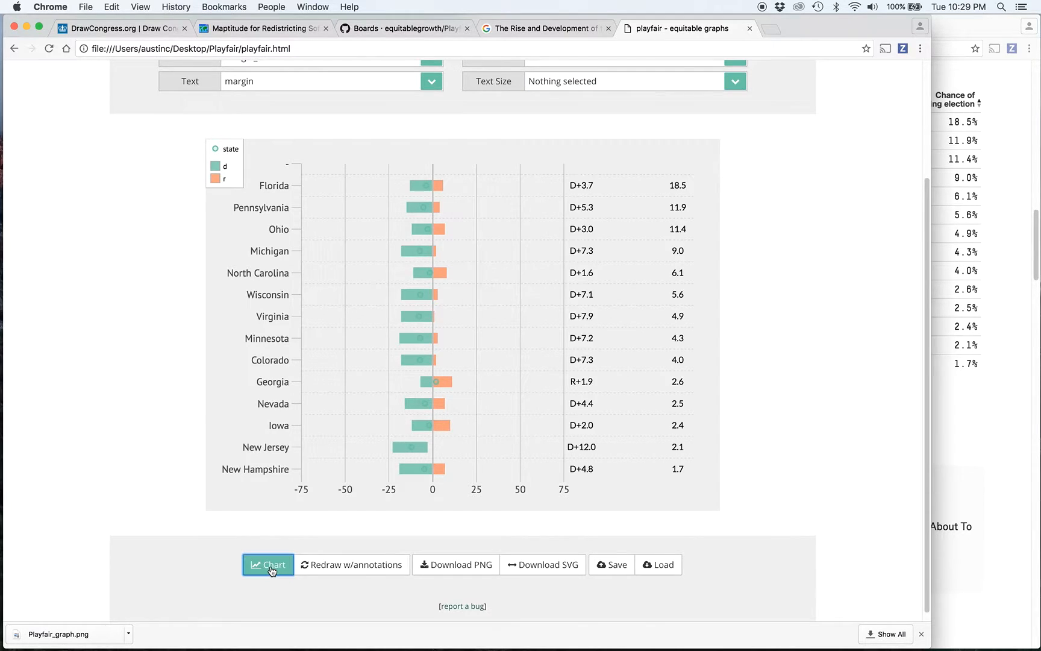
{"action": "scroll", "coordinate": [190, 260], "scroll_direction": "up", "scroll_amount": 2}
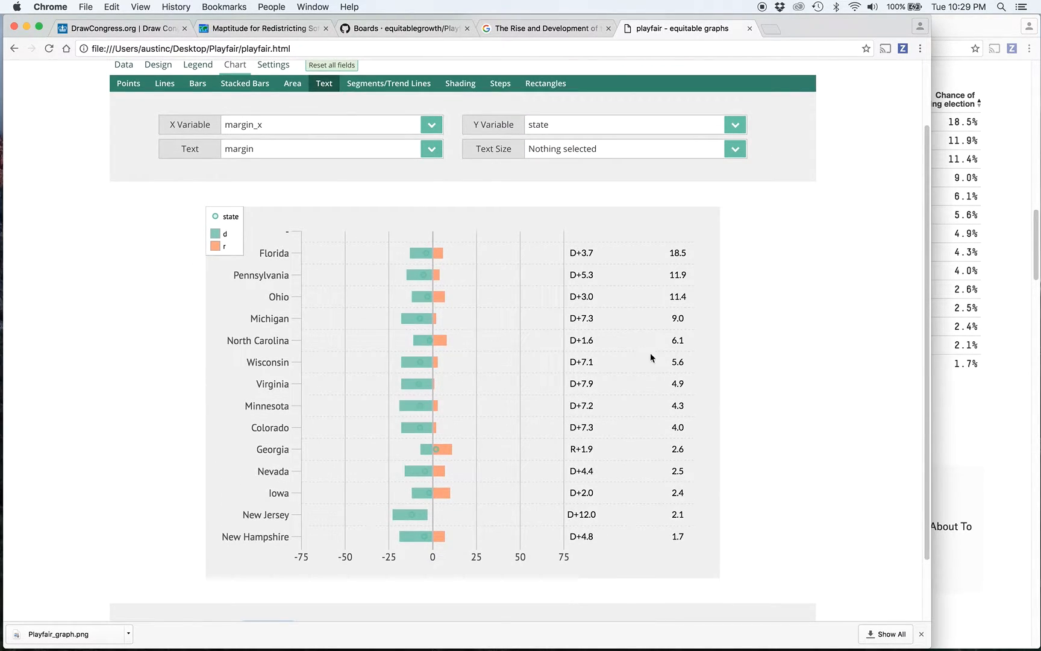
- Left-align Florida's D+3.7 label on the chart, and look over its text formatting options again
{"action": "left_click", "coordinate": [582, 254]}
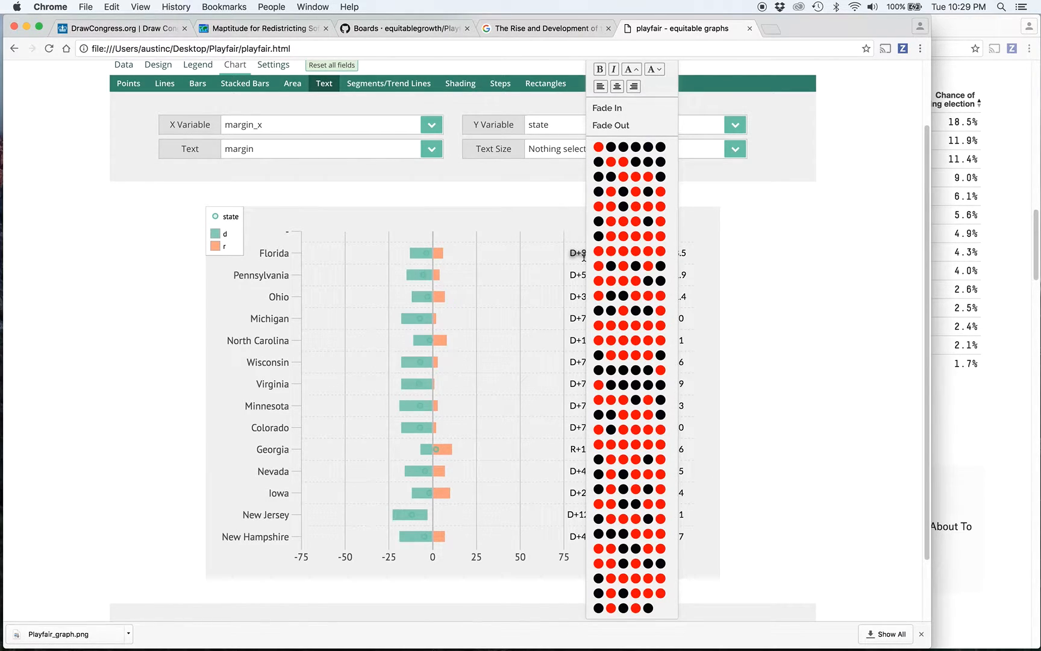
{"action": "left_click", "coordinate": [601, 87]}
{"action": "left_click", "coordinate": [603, 86]}
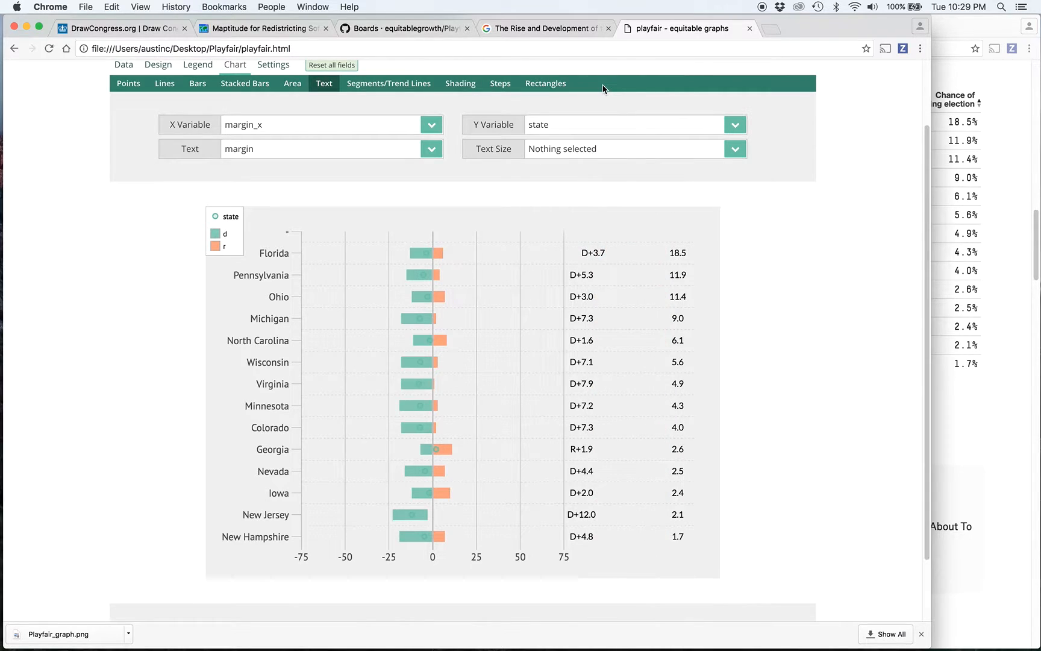
{"action": "left_click", "coordinate": [589, 253]}
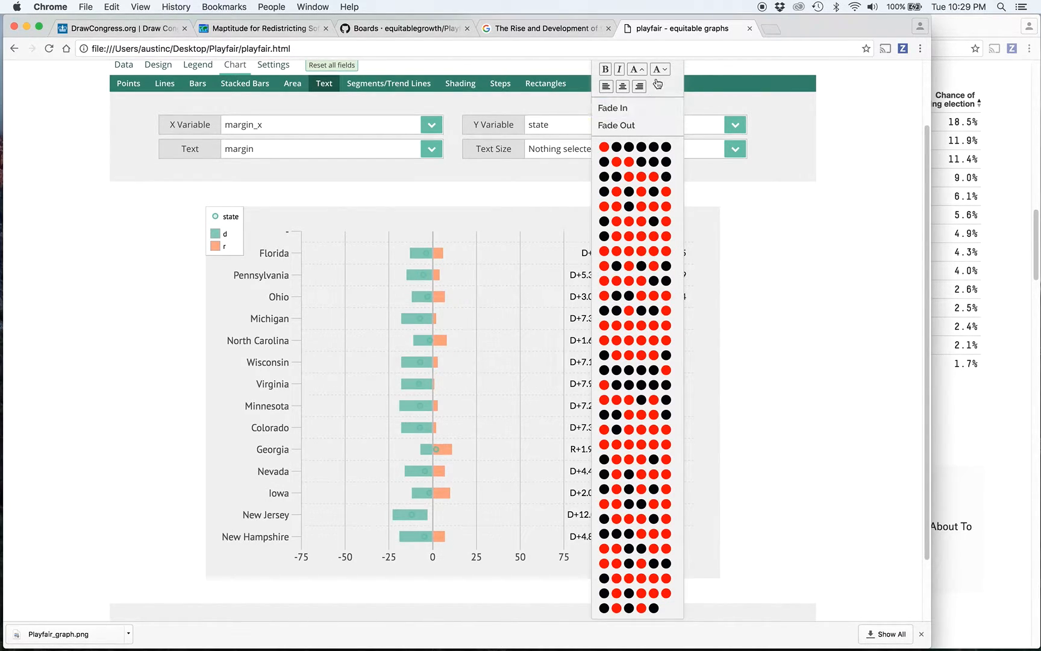
{"action": "left_click", "coordinate": [517, 248]}
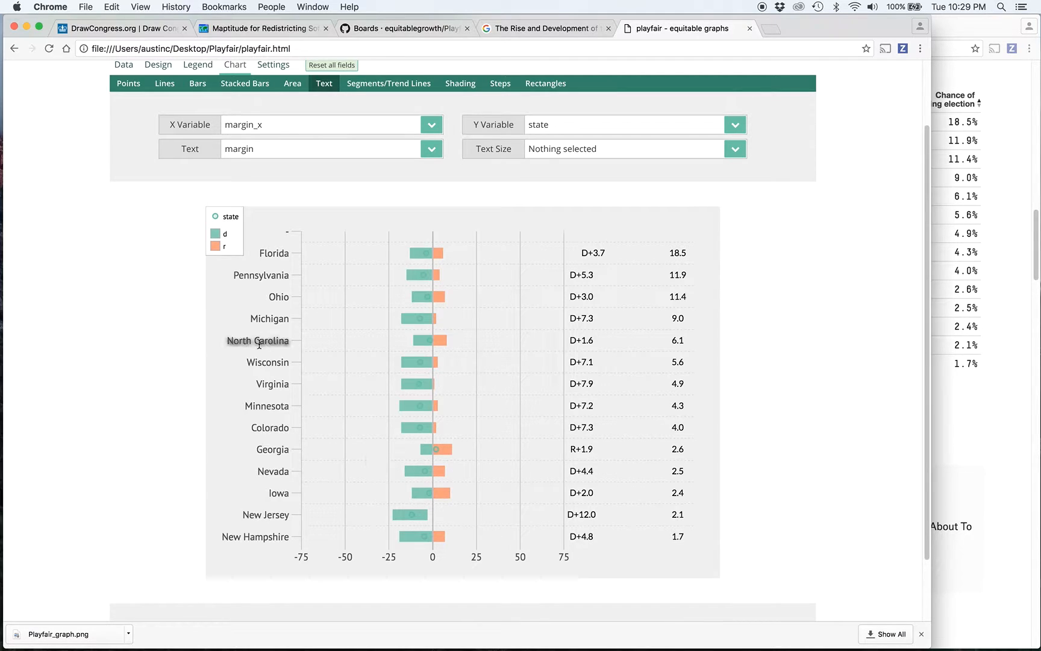
- Compare the labelled chart with the FiveThirtyEight original, and return to Playfair
{"action": "scroll", "coordinate": [500, 271], "scroll_direction": "up", "scroll_amount": 1}
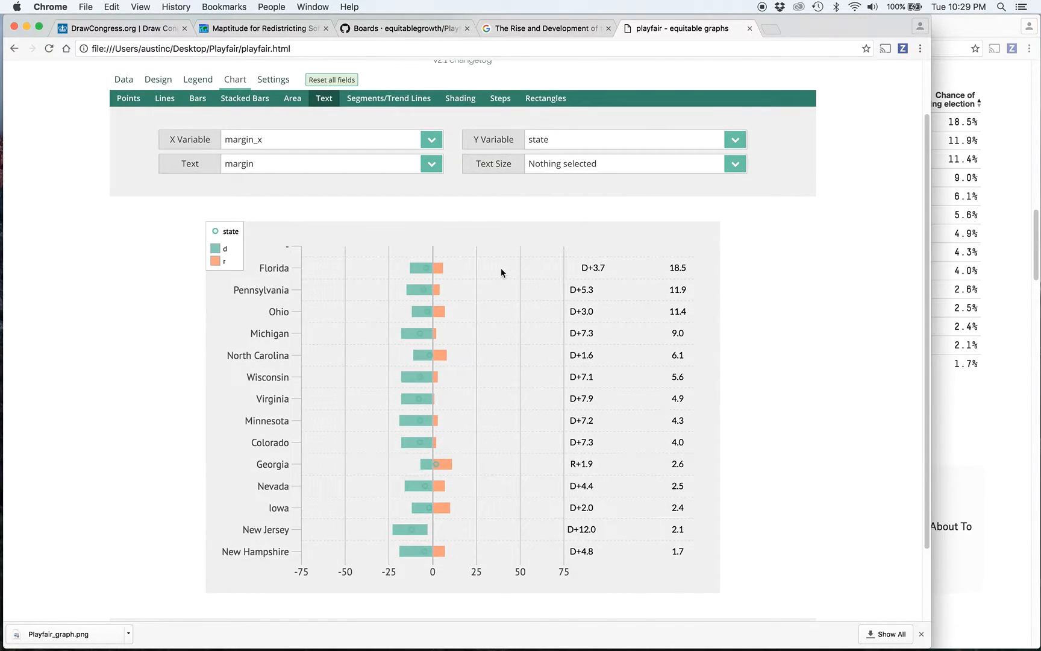
{"action": "left_click", "coordinate": [970, 374]}
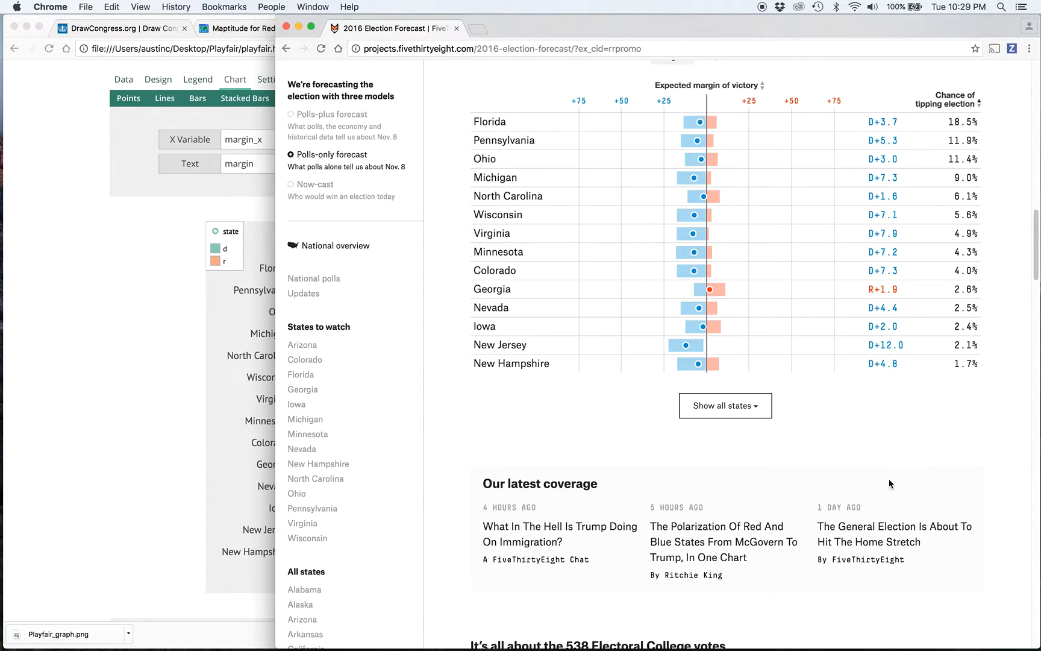
{"action": "left_click", "coordinate": [138, 421]}
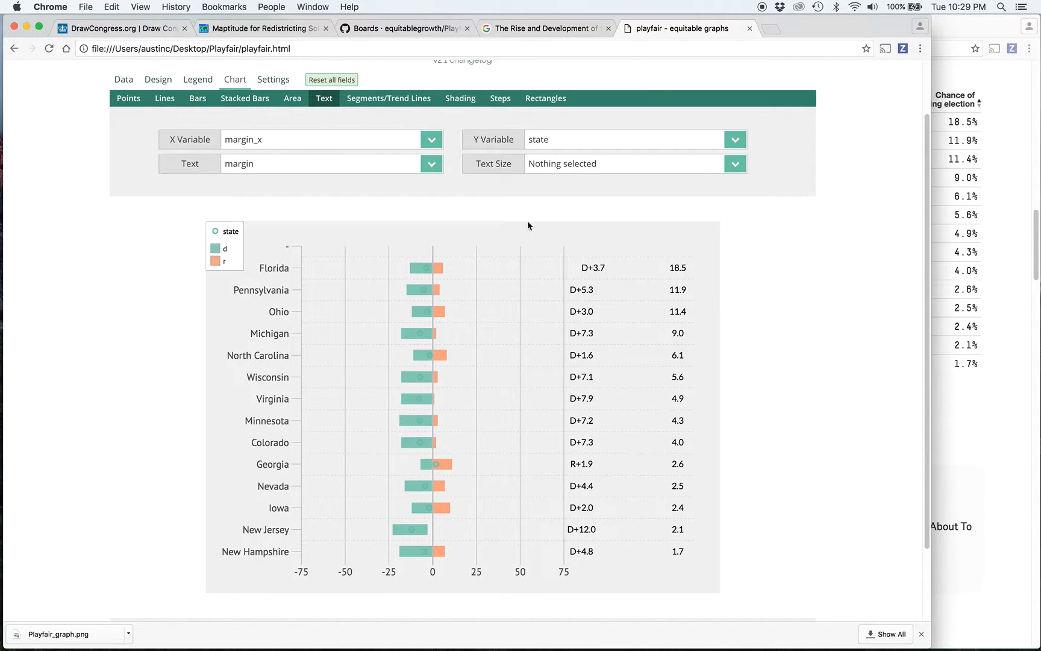
- Delete the state point and both group rectangle items from the legend key, and redraw the chart
{"action": "scroll", "coordinate": [530, 223], "scroll_direction": "up", "scroll_amount": 1}
{"action": "scroll", "coordinate": [235, 229], "scroll_direction": "up", "scroll_amount": 1}
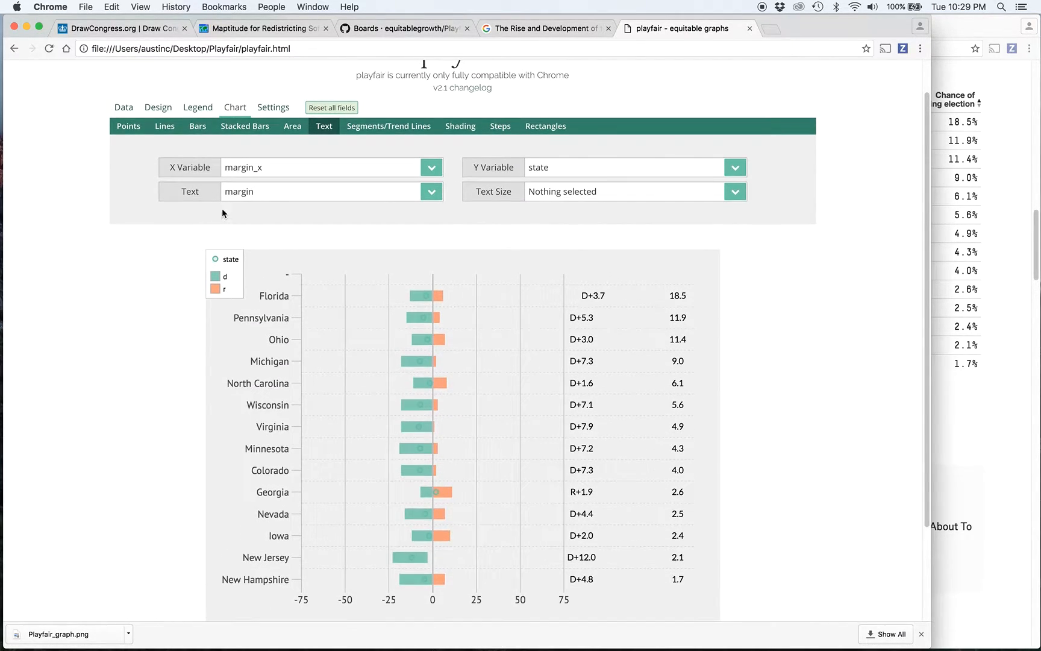
{"action": "left_click", "coordinate": [198, 107]}
{"action": "left_click", "coordinate": [722, 224]}
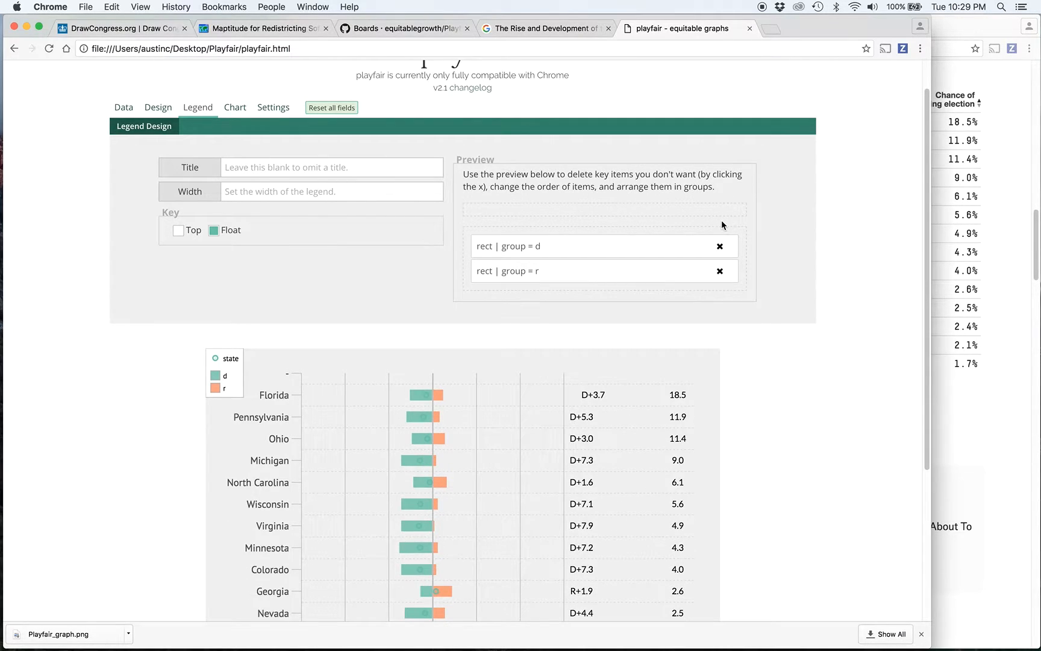
{"action": "left_click", "coordinate": [723, 250]}
{"action": "left_click", "coordinate": [722, 249]}
{"action": "scroll", "coordinate": [472, 375], "scroll_direction": "down", "scroll_amount": 5}
{"action": "left_click", "coordinate": [268, 554]}
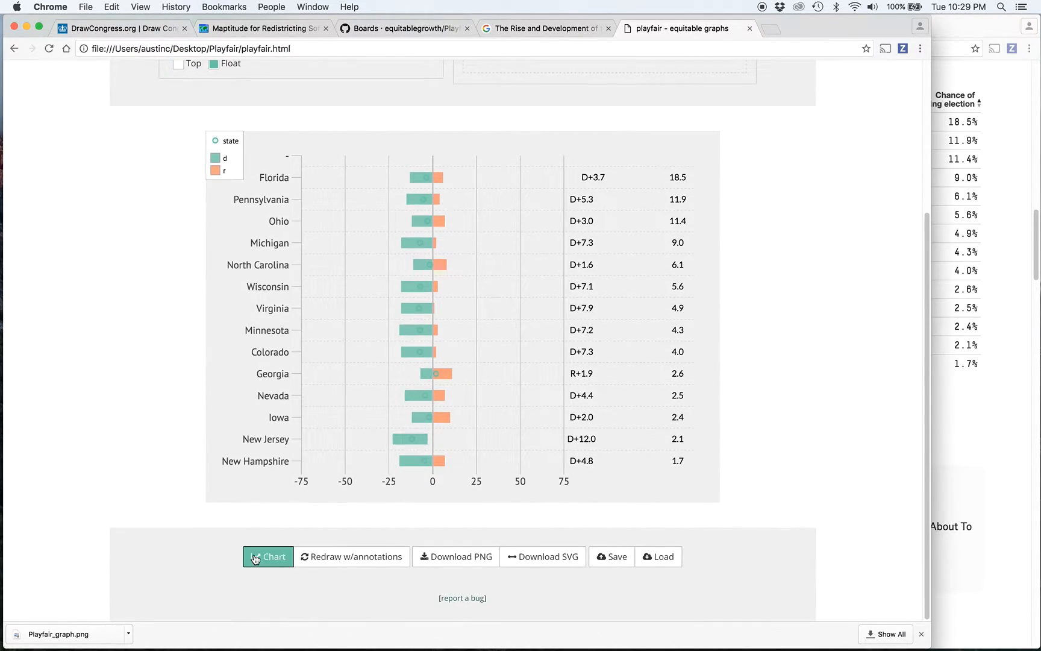
{"action": "scroll", "coordinate": [157, 335], "scroll_direction": "up", "scroll_amount": 1}
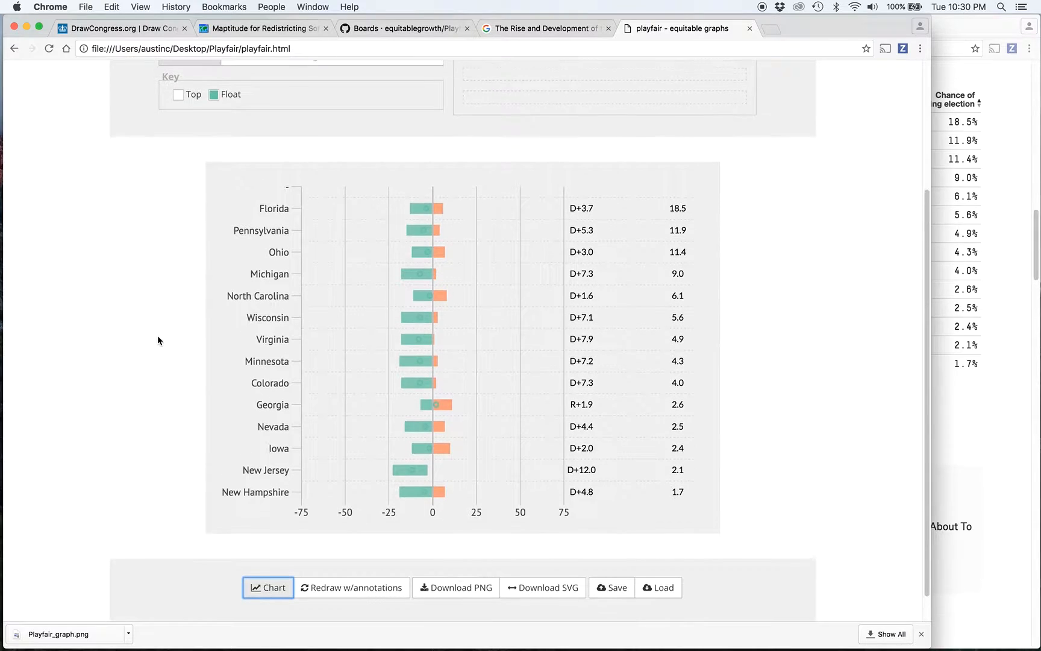
- Set the graph area's top margin to 60 in the chart settings, and redraw the chart
{"action": "scroll", "coordinate": [157, 335], "scroll_direction": "up", "scroll_amount": 4}
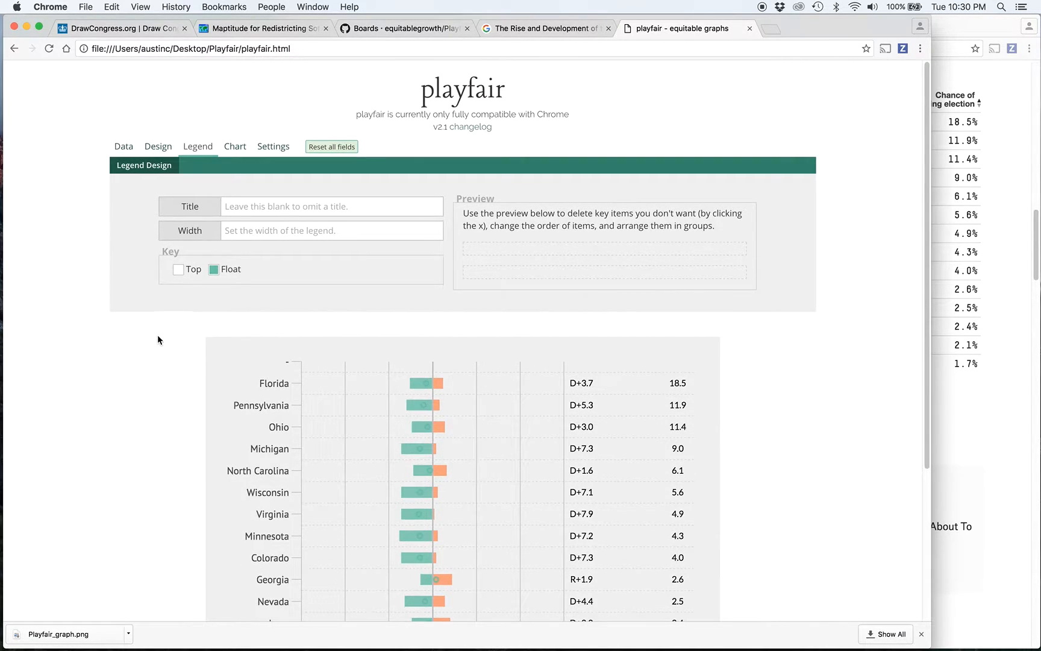
{"action": "left_click", "coordinate": [273, 148]}
{"action": "scroll", "coordinate": [121, 432], "scroll_direction": "down", "scroll_amount": 2}
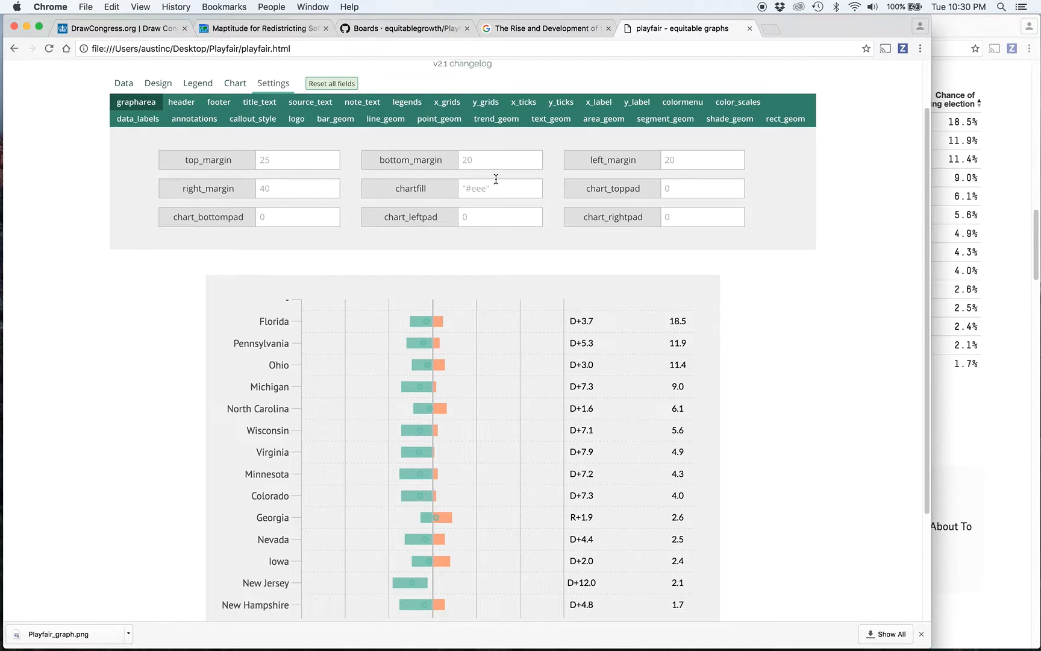
{"action": "left_click", "coordinate": [287, 156]}
{"action": "type", "text": "40"}
{"action": "scroll", "coordinate": [244, 542], "scroll_direction": "down", "scroll_amount": 3}
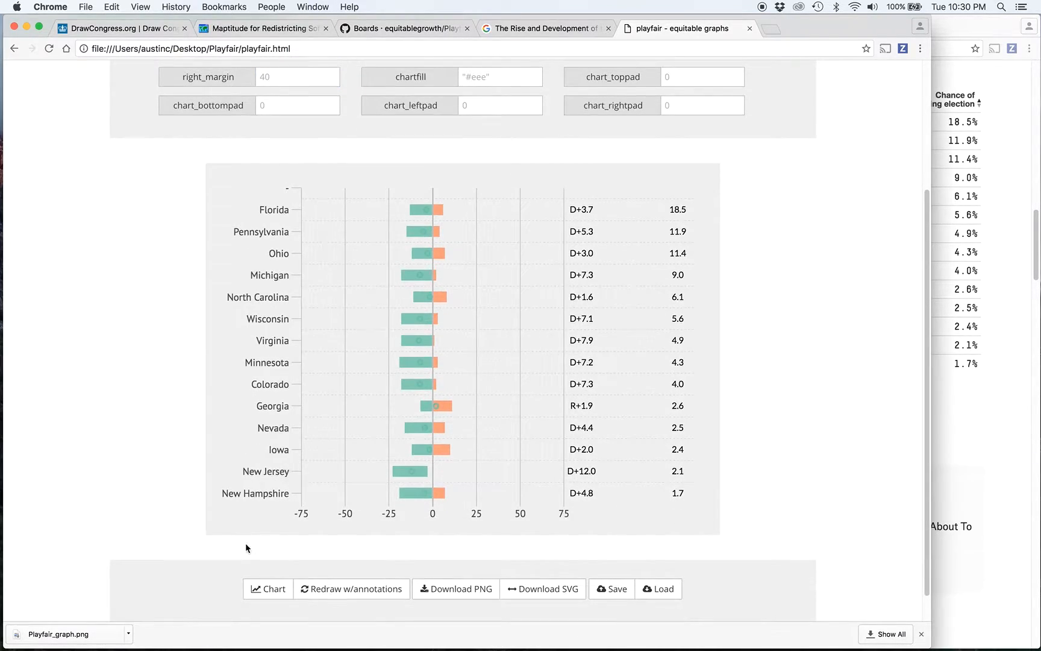
{"action": "left_click", "coordinate": [266, 600]}
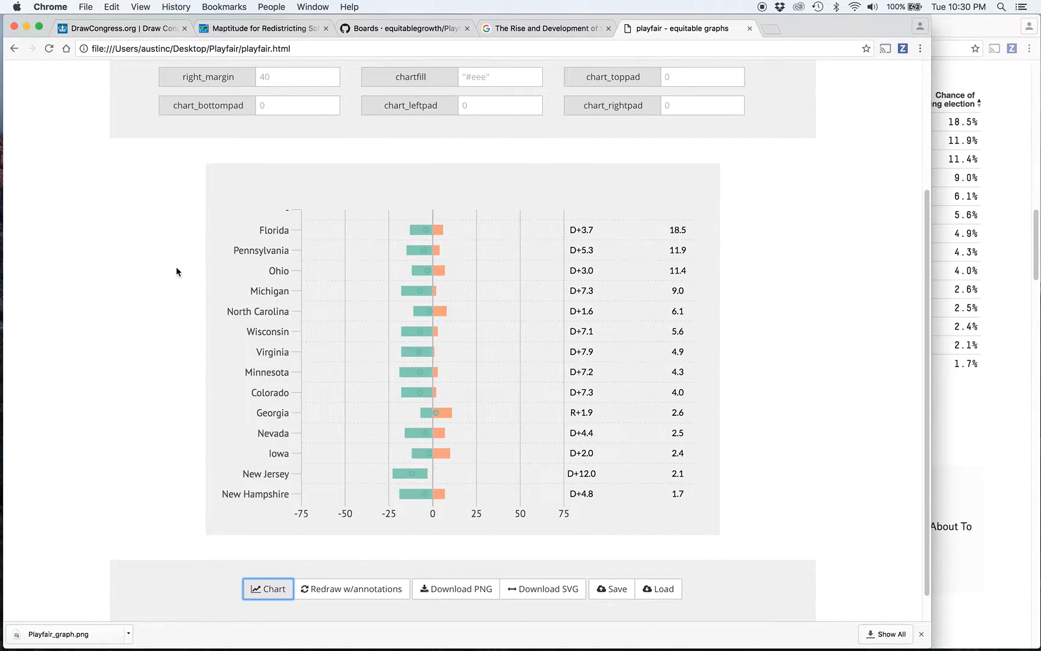
- Set the graph area's top margin to 50 and redraw the chart
{"action": "scroll", "coordinate": [176, 266], "scroll_direction": "up", "scroll_amount": 2}
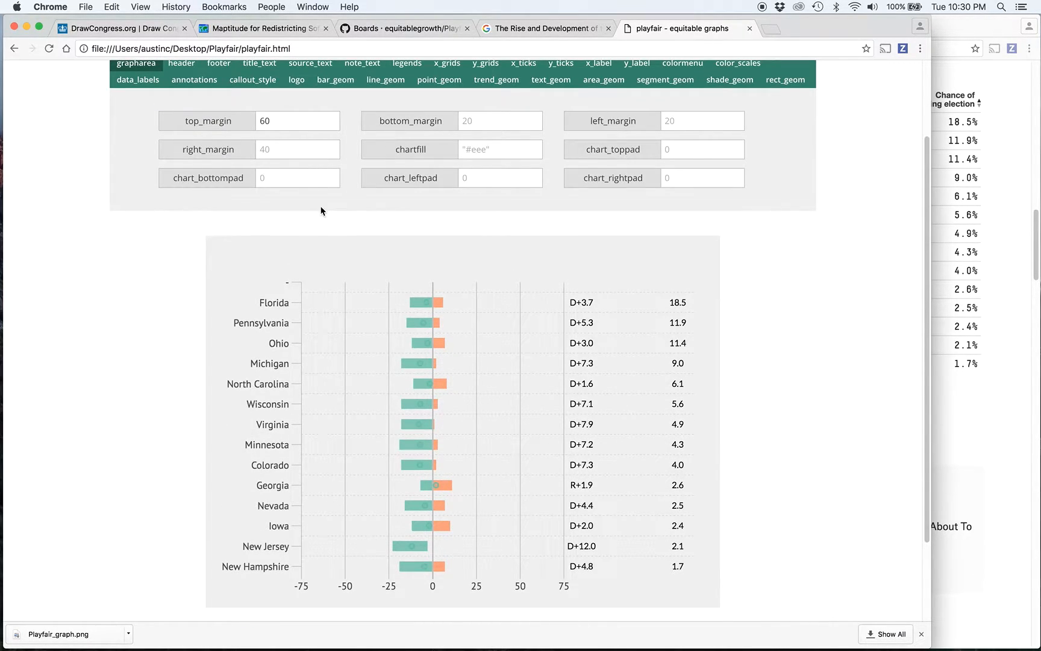
{"action": "left_click", "coordinate": [266, 122]}
{"action": "key", "text": "BackSpace"}
{"action": "type", "text": "8"}
{"action": "scroll", "coordinate": [306, 309], "scroll_direction": "down", "scroll_amount": 3}
{"action": "left_click", "coordinate": [269, 562]}
- Try to set the graph area's chart fill to 'white' with single quotes, and redraw the chart
{"action": "scroll", "coordinate": [198, 395], "scroll_direction": "up", "scroll_amount": 5}
{"action": "left_click", "coordinate": [505, 232]}
{"action": "scroll", "coordinate": [543, 326], "scroll_direction": "down", "scroll_amount": 1}
{"action": "type", "text": "'white'"}
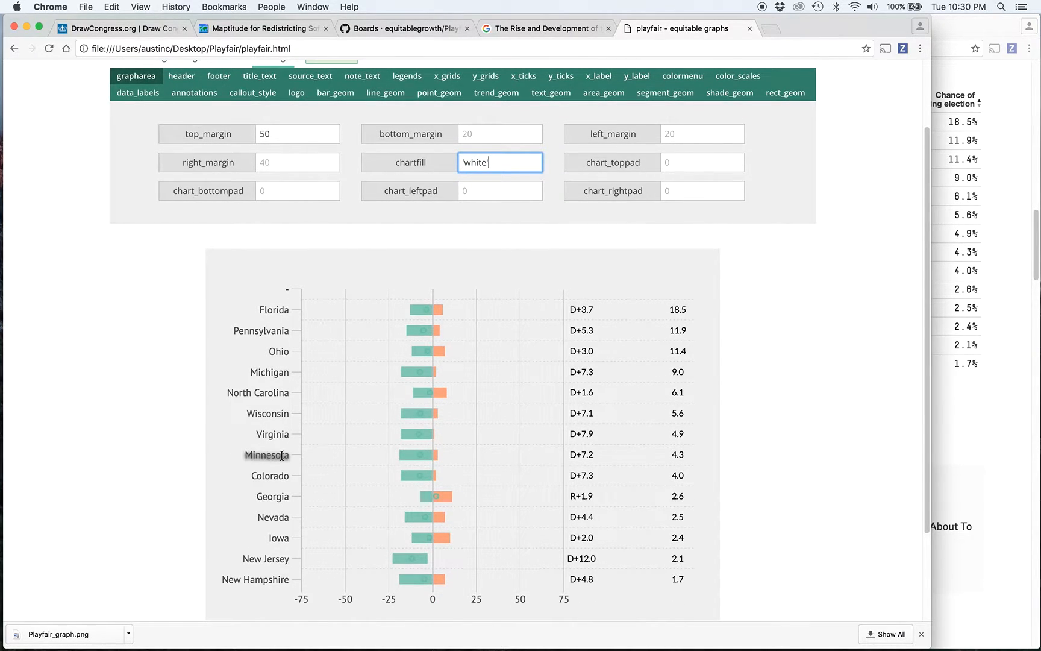
{"action": "scroll", "coordinate": [282, 456], "scroll_direction": "down", "scroll_amount": 3}
{"action": "left_click", "coordinate": [269, 571]}
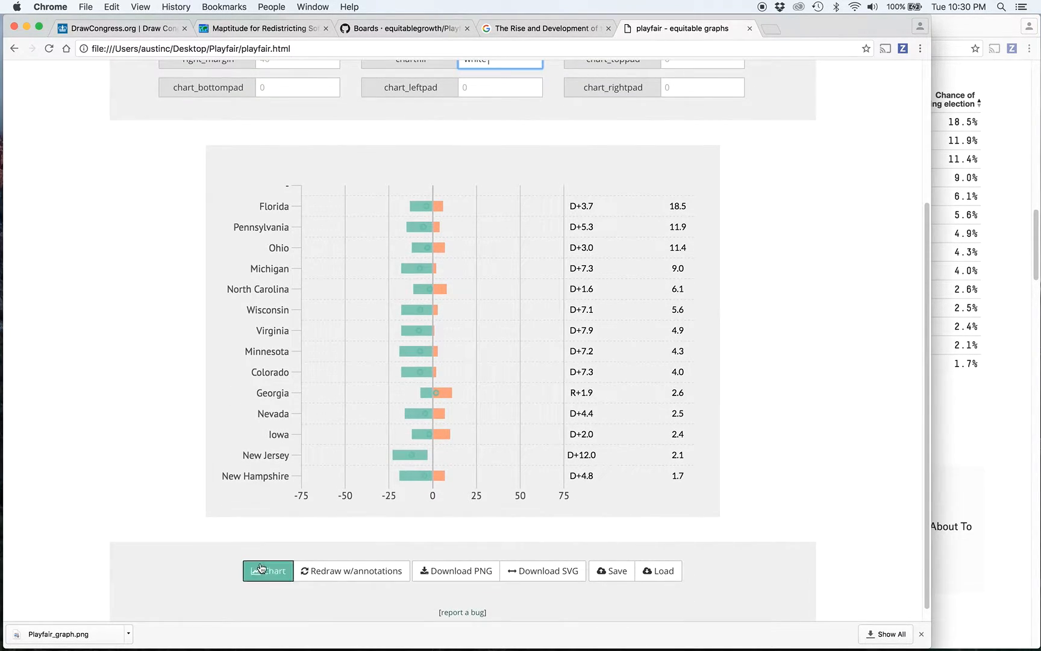
- Set the graph area's chart fill to white without quotes, and redraw the chart
{"action": "scroll", "coordinate": [437, 169], "scroll_direction": "up", "scroll_amount": 1}
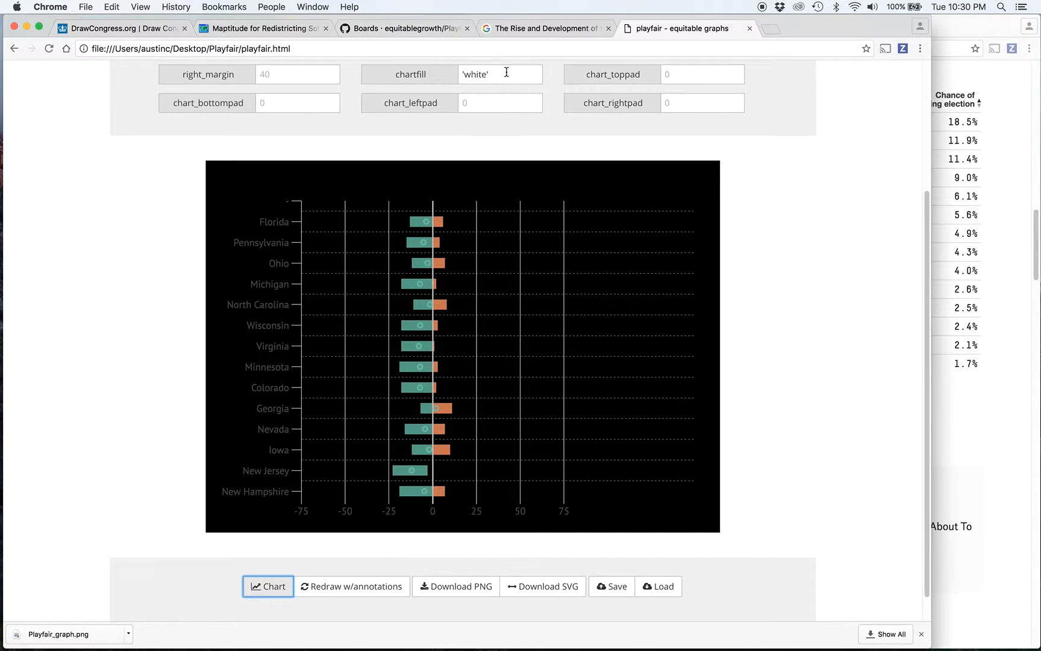
{"action": "left_click_drag", "start_coordinate": [507, 74], "coordinate": [407, 76]}
{"action": "type", "text": "white"}
{"action": "left_click", "coordinate": [249, 582]}
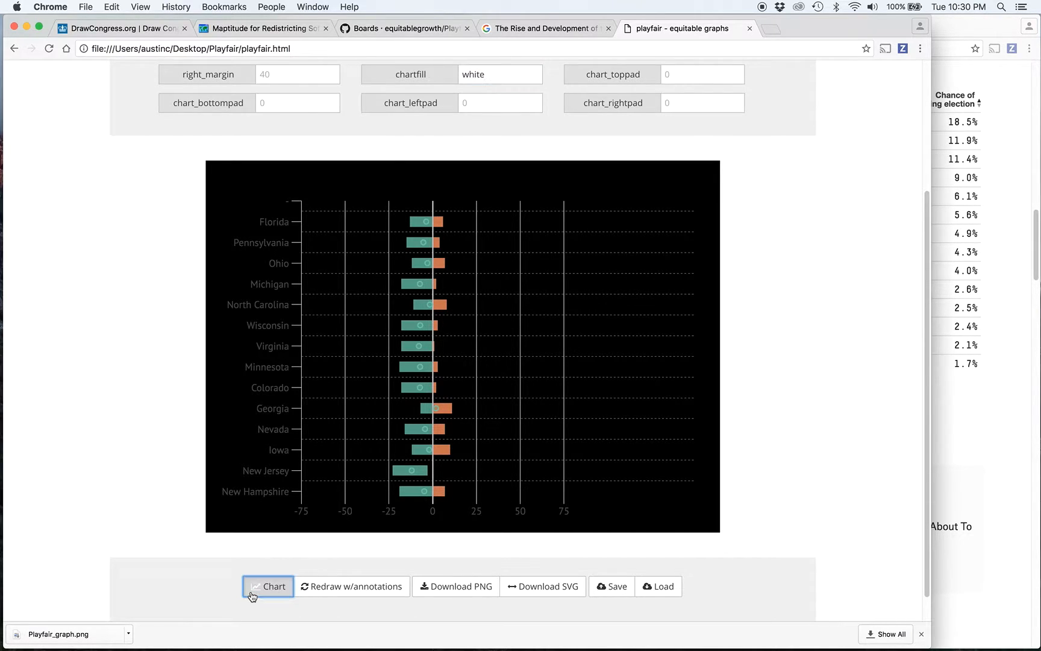
{"action": "scroll", "coordinate": [191, 269], "scroll_direction": "up", "scroll_amount": 1}
{"action": "left_click", "coordinate": [488, 118]}
{"action": "left_click", "coordinate": [515, 211]}
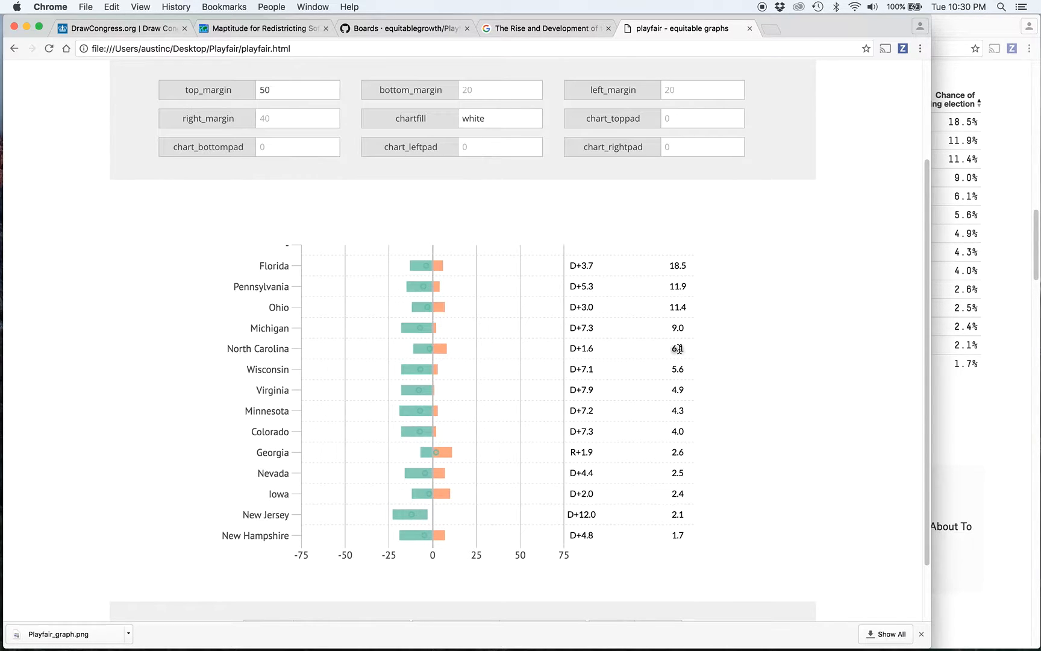
- Set the opacity of the x grid's zero line to .5 and redraw the chart
{"action": "scroll", "coordinate": [558, 175], "scroll_direction": "up", "scroll_amount": 1}
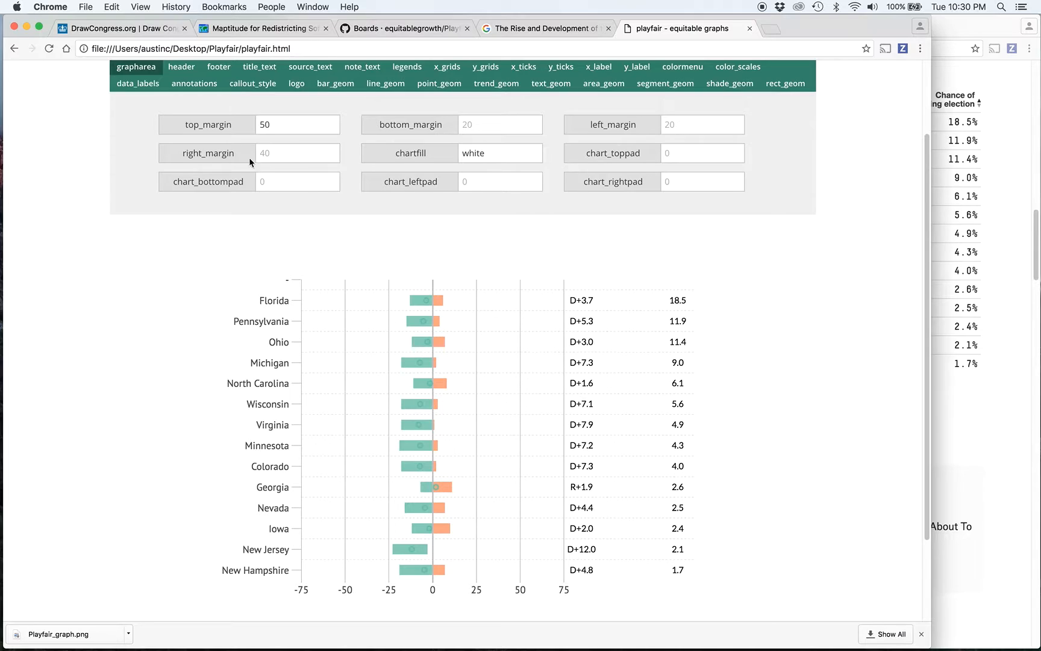
{"action": "scroll", "coordinate": [312, 245], "scroll_direction": "up", "scroll_amount": 1}
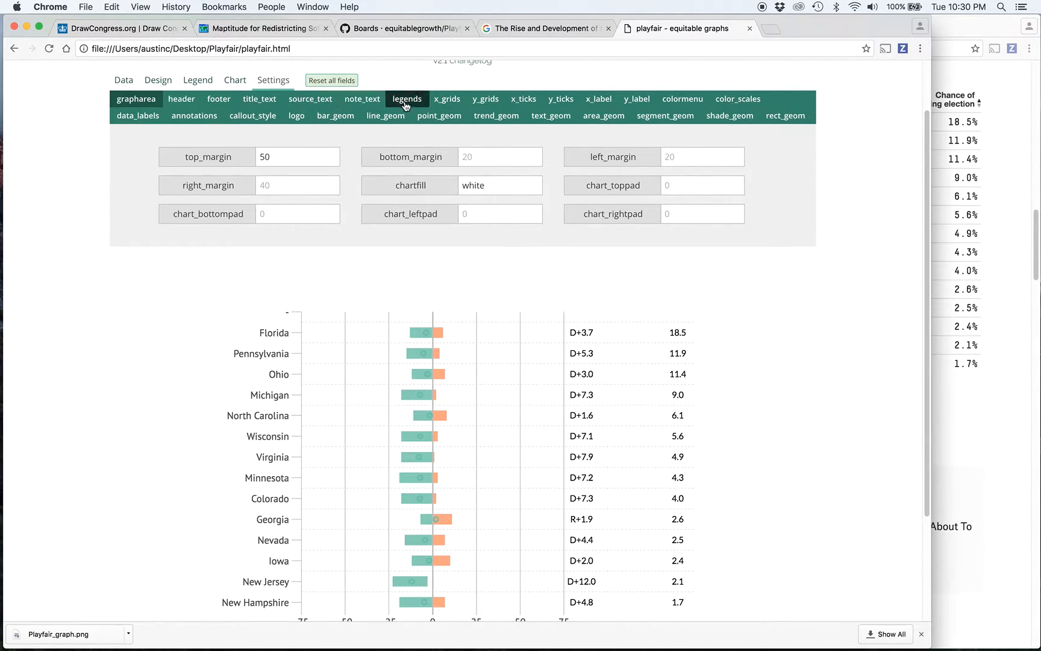
{"action": "left_click", "coordinate": [447, 100]}
{"action": "scroll", "coordinate": [455, 337], "scroll_direction": "down", "scroll_amount": 3}
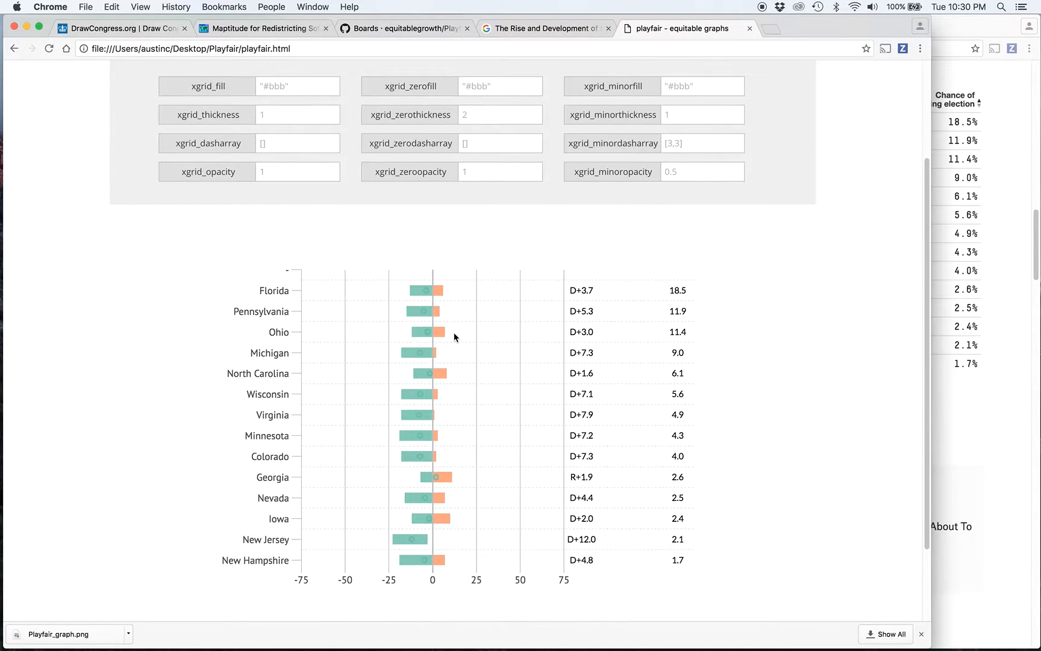
{"action": "scroll", "coordinate": [455, 336], "scroll_direction": "up", "scroll_amount": 1}
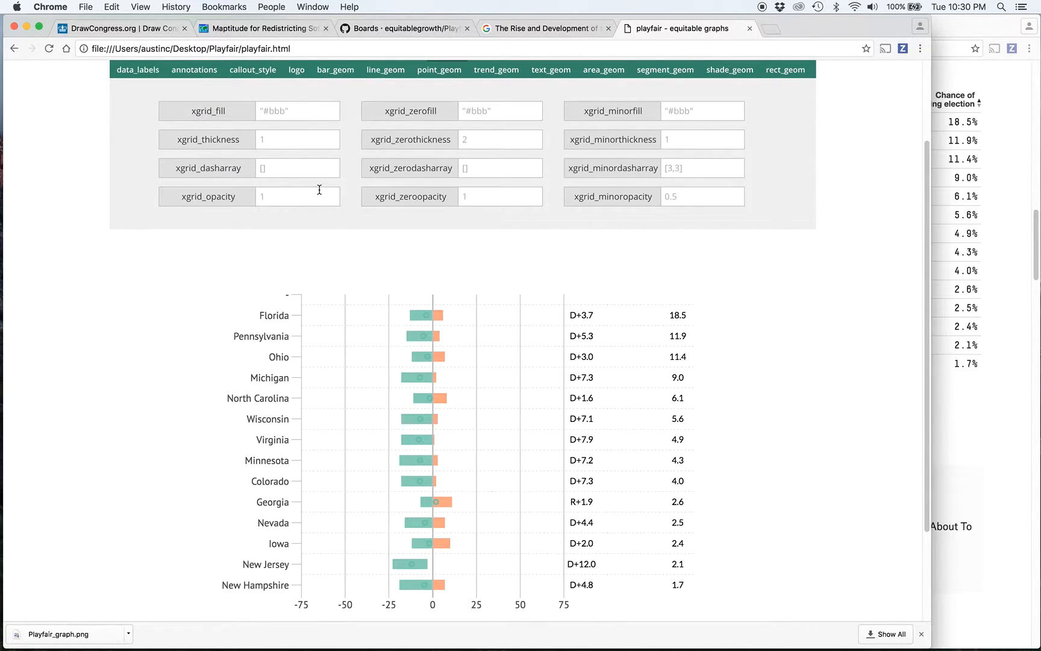
{"action": "scroll", "coordinate": [423, 232], "scroll_direction": "up", "scroll_amount": 1}
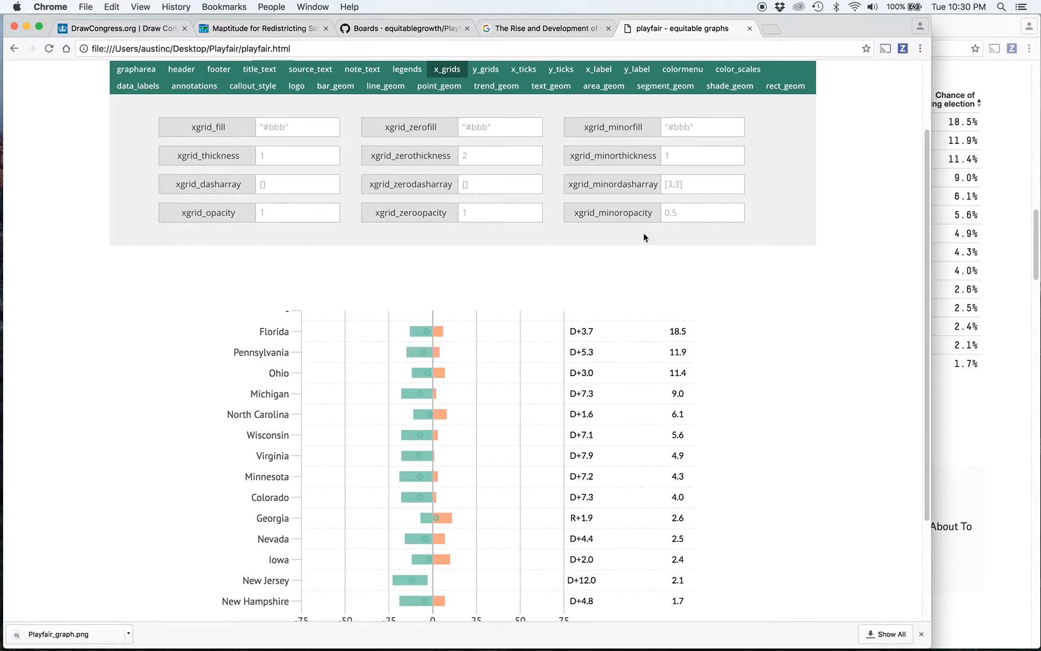
{"action": "left_click", "coordinate": [514, 219]}
{"action": "type", "text": ".5"}
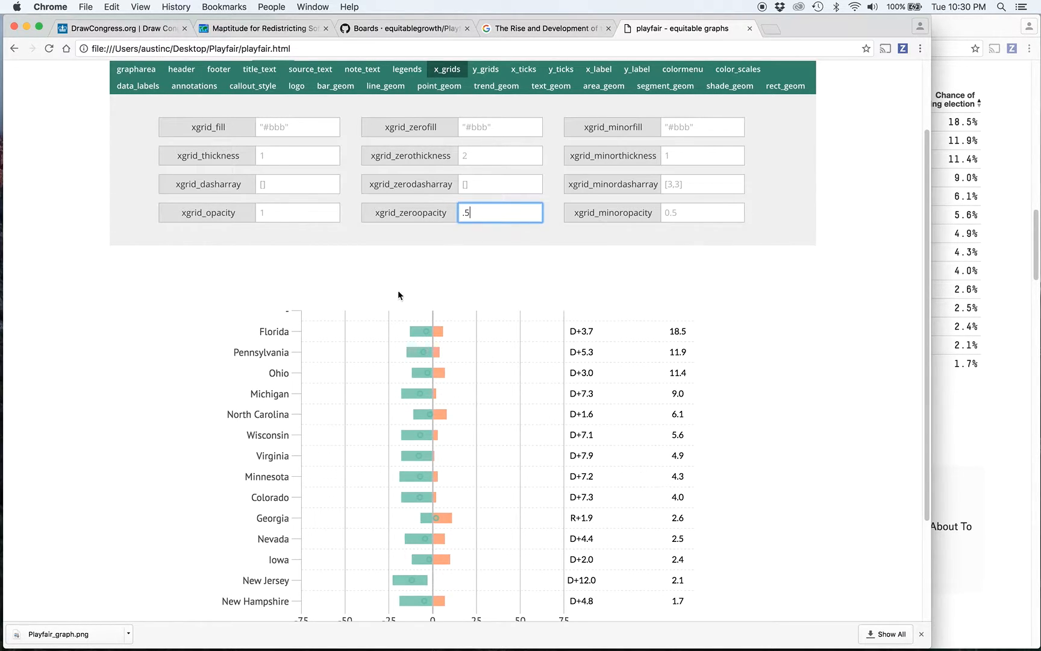
{"action": "scroll", "coordinate": [389, 324], "scroll_direction": "down", "scroll_amount": 3}
{"action": "scroll", "coordinate": [345, 393], "scroll_direction": "down", "scroll_amount": 3}
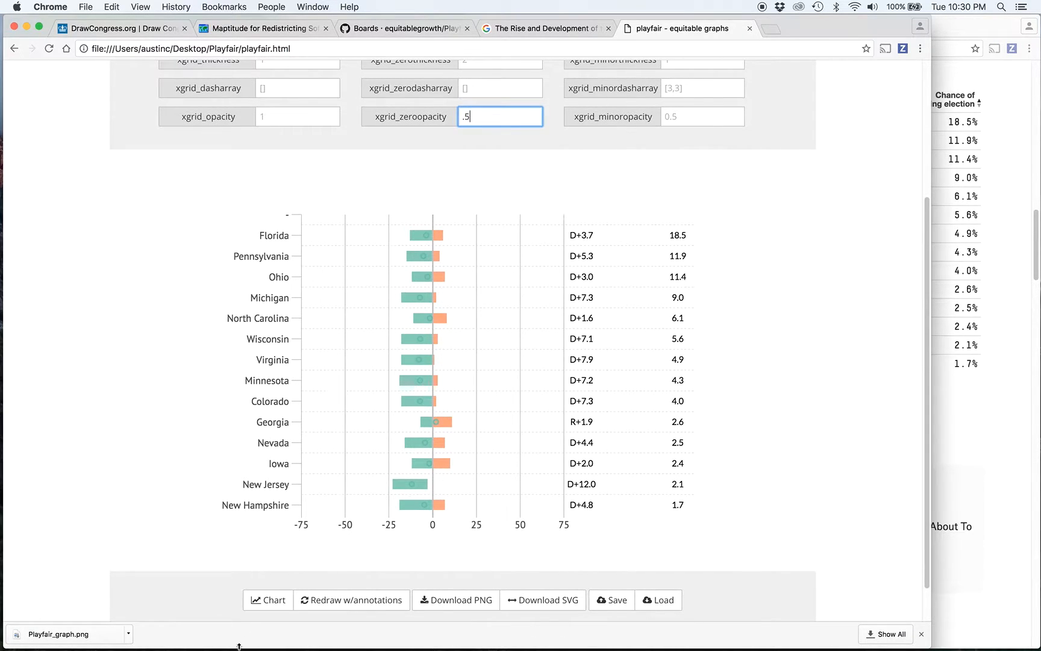
{"action": "left_click", "coordinate": [260, 610]}
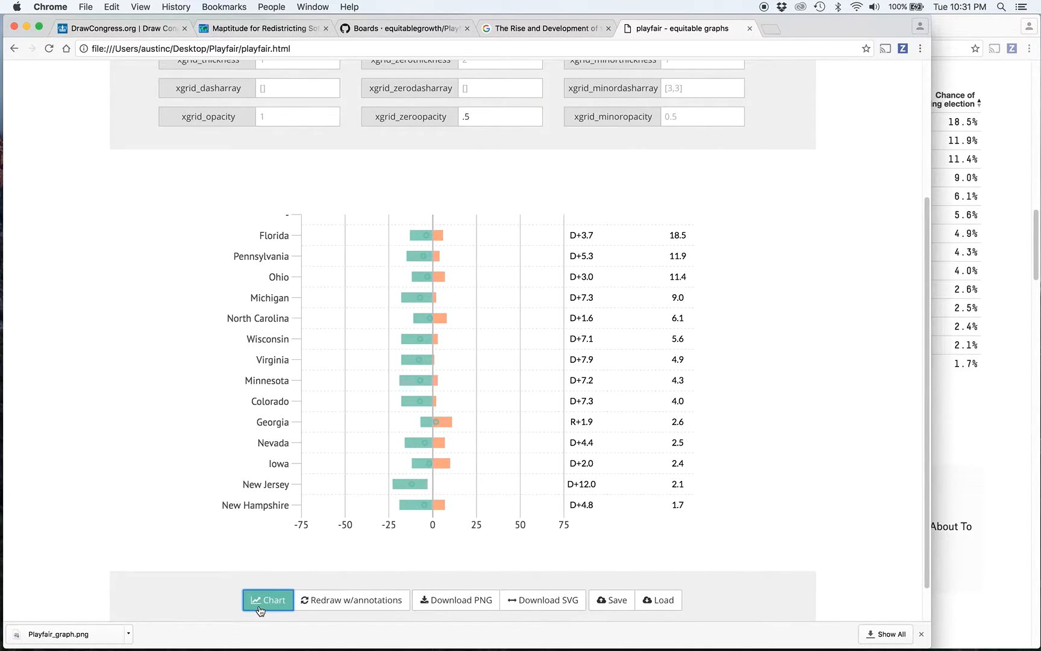
- Set the opacity of the regular x grid lines to .5 and redraw the chart
{"action": "scroll", "coordinate": [289, 471], "scroll_direction": "up", "scroll_amount": 4}
{"action": "left_click", "coordinate": [277, 185]}
{"action": "type", "text": ".5"}
{"action": "scroll", "coordinate": [247, 360], "scroll_direction": "down", "scroll_amount": 3}
{"action": "left_click", "coordinate": [270, 587]}
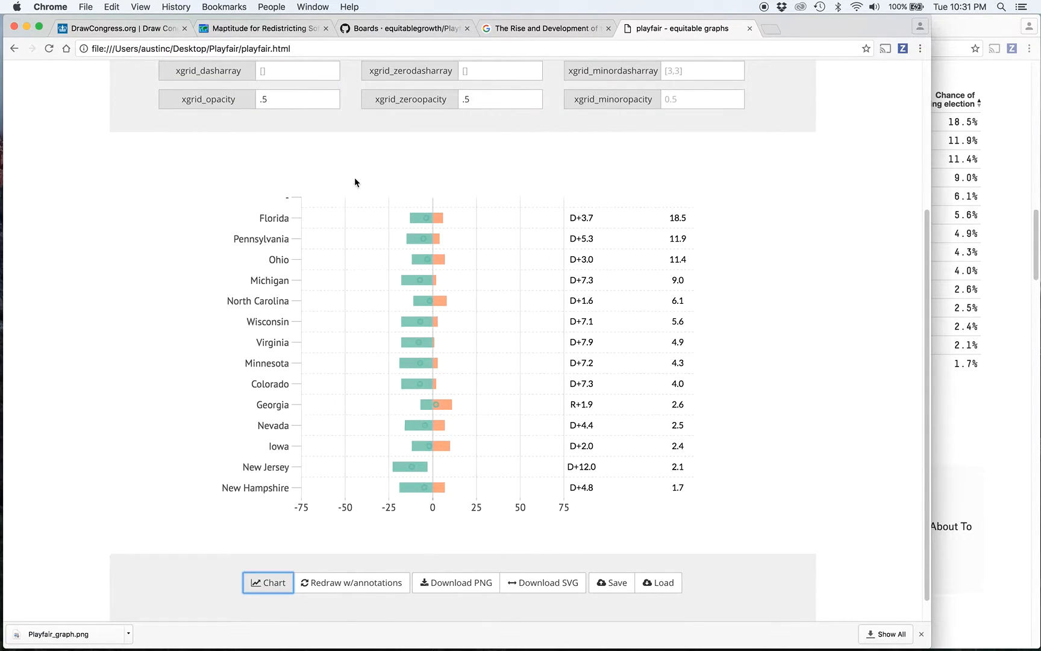
- Set the x grid opacity and the x grid zero-line opacity both to .6, and redraw the chart
{"action": "mouse_move", "coordinate": [435, 483]}
{"action": "scroll", "coordinate": [362, 204], "scroll_direction": "up", "scroll_amount": 2}
{"action": "left_click", "coordinate": [286, 149]}
{"action": "key", "text": "BackSpace"}
{"action": "type", "text": "6"}
{"action": "left_click", "coordinate": [473, 154]}
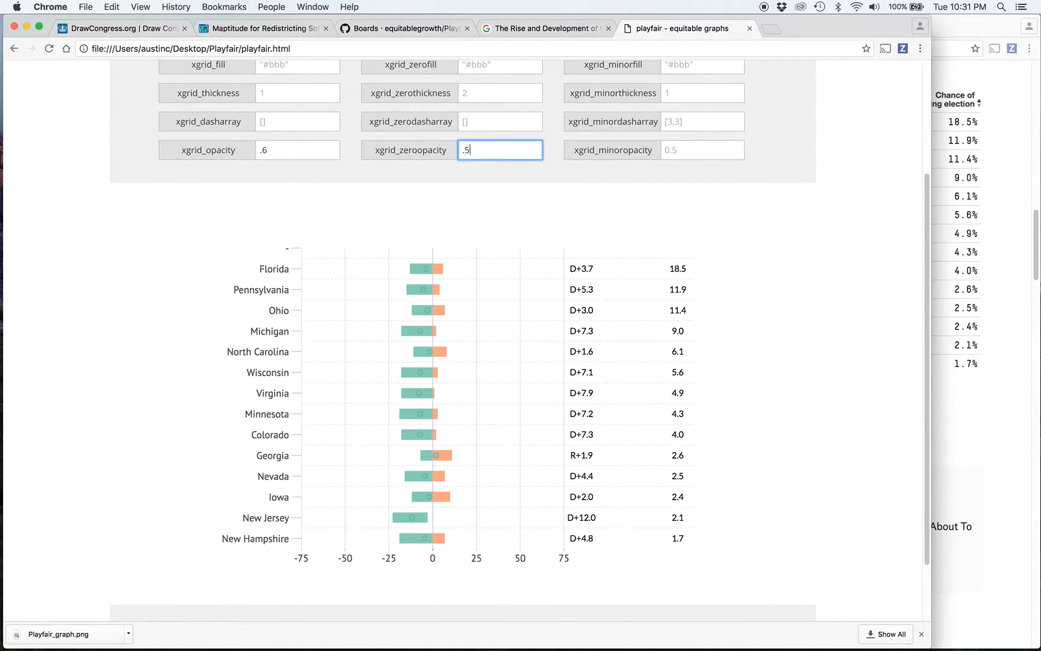
{"action": "type", "text": "6"}
{"action": "scroll", "coordinate": [290, 428], "scroll_direction": "down", "scroll_amount": 3}
{"action": "left_click", "coordinate": [263, 556]}
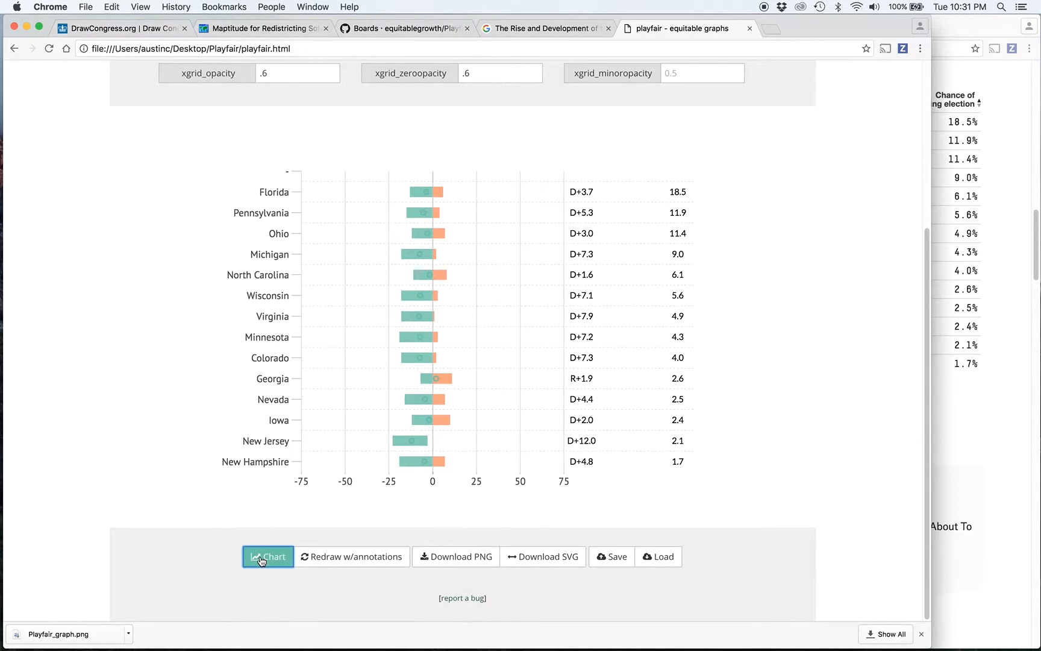
- Make the minor y grid lines solid by setting their dash array to [], and redraw the chart
{"action": "scroll", "coordinate": [209, 350], "scroll_direction": "up", "scroll_amount": 4}
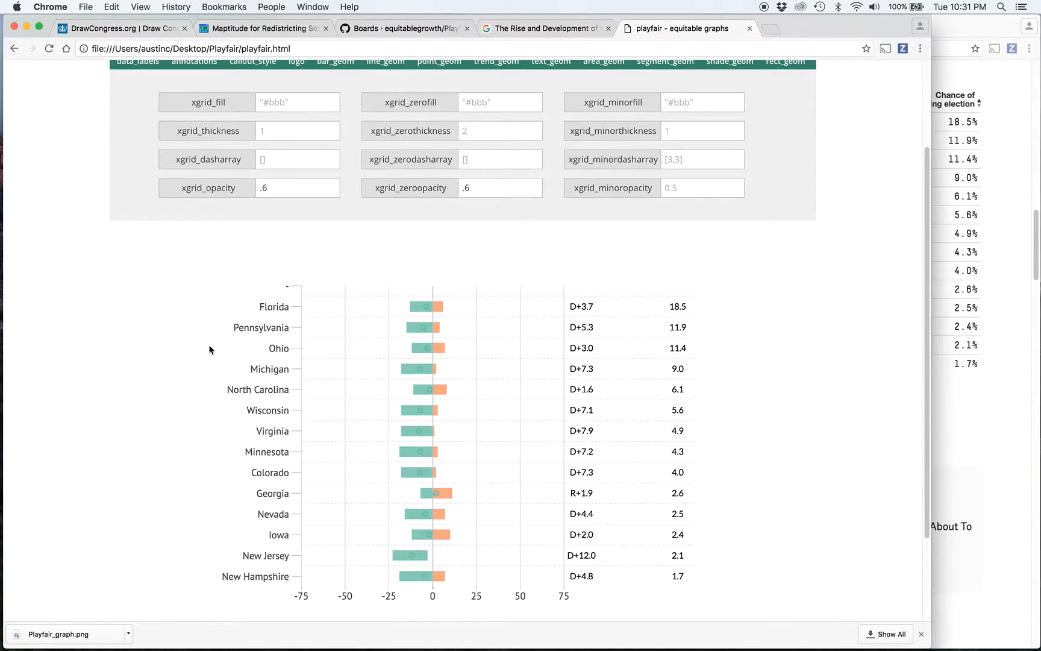
{"action": "scroll", "coordinate": [300, 251], "scroll_direction": "up", "scroll_amount": 2}
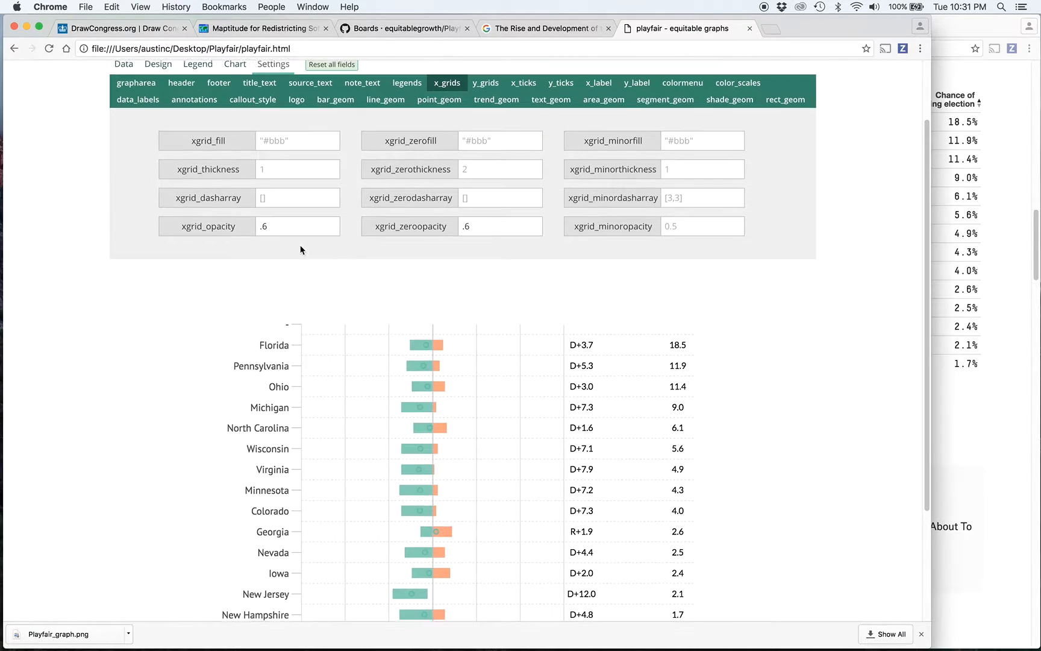
{"action": "left_click", "coordinate": [485, 83]}
{"action": "scroll", "coordinate": [428, 301], "scroll_direction": "down", "scroll_amount": 3}
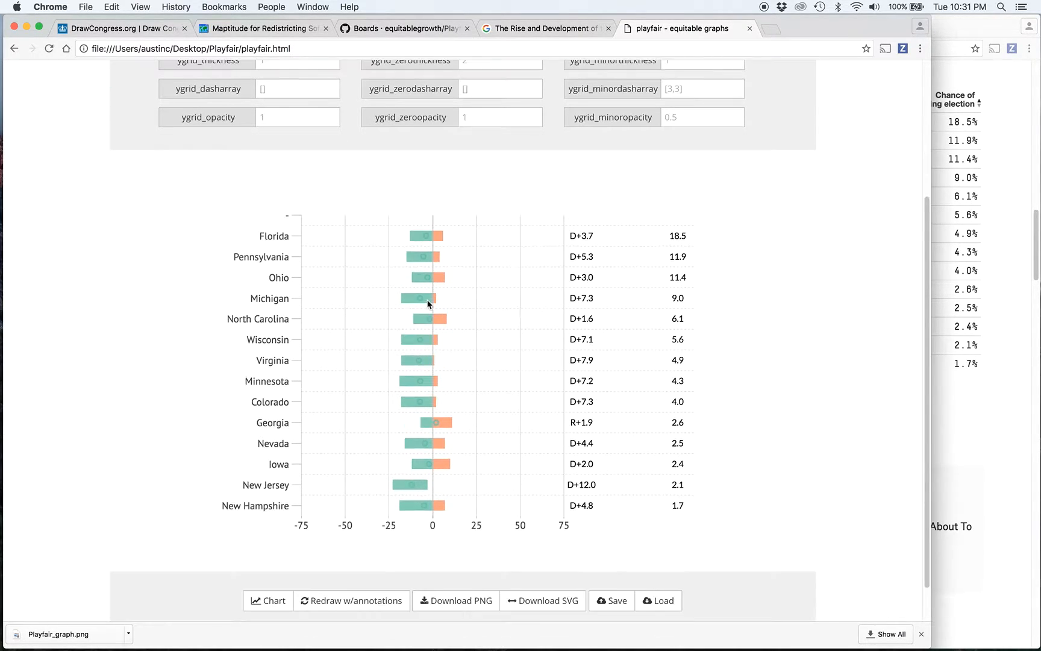
{"action": "scroll", "coordinate": [314, 241], "scroll_direction": "up", "scroll_amount": 3}
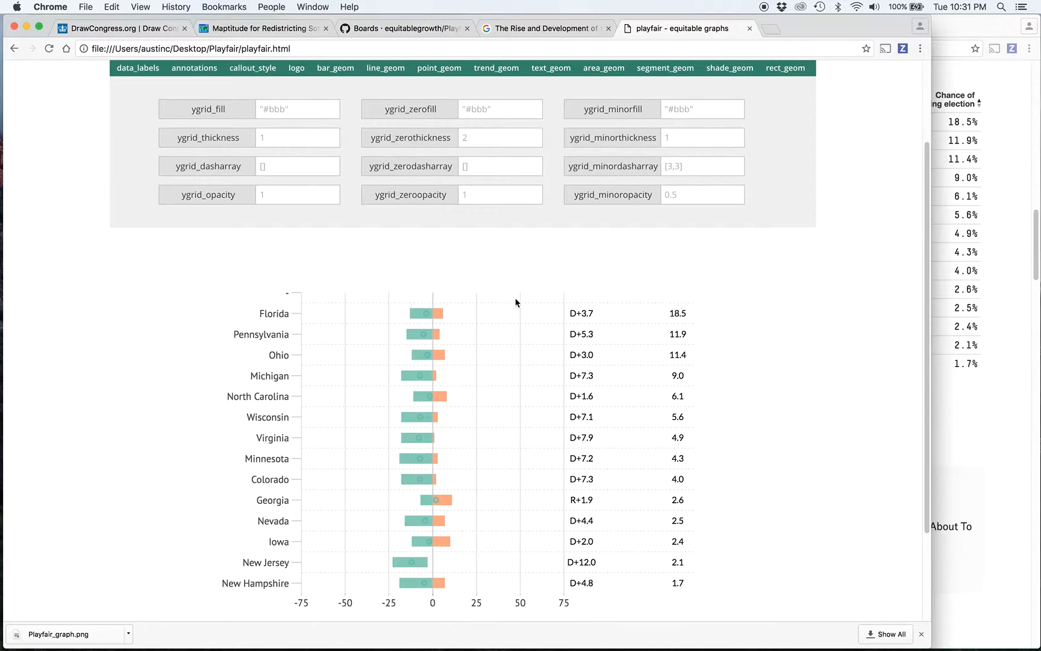
{"action": "left_click", "coordinate": [693, 169]}
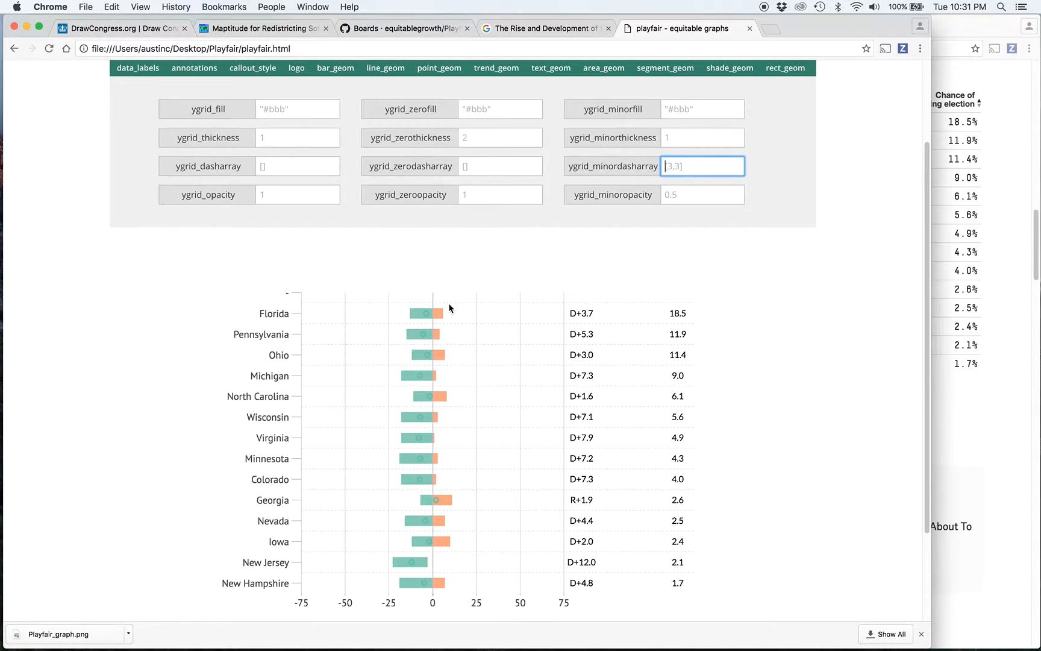
{"action": "type", "text": "[]"}
{"action": "scroll", "coordinate": [610, 294], "scroll_direction": "down", "scroll_amount": 3}
{"action": "left_click", "coordinate": [265, 576]}
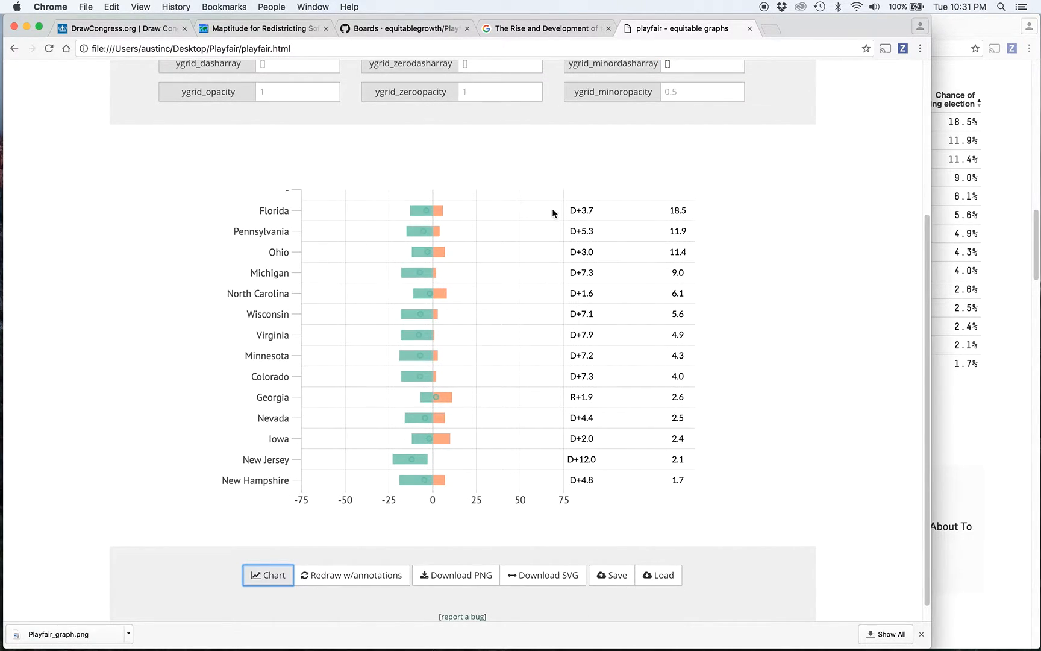
- Set the minor y grid opacity to .6 and redraw the chart
{"action": "scroll", "coordinate": [585, 227], "scroll_direction": "up", "scroll_amount": 3}
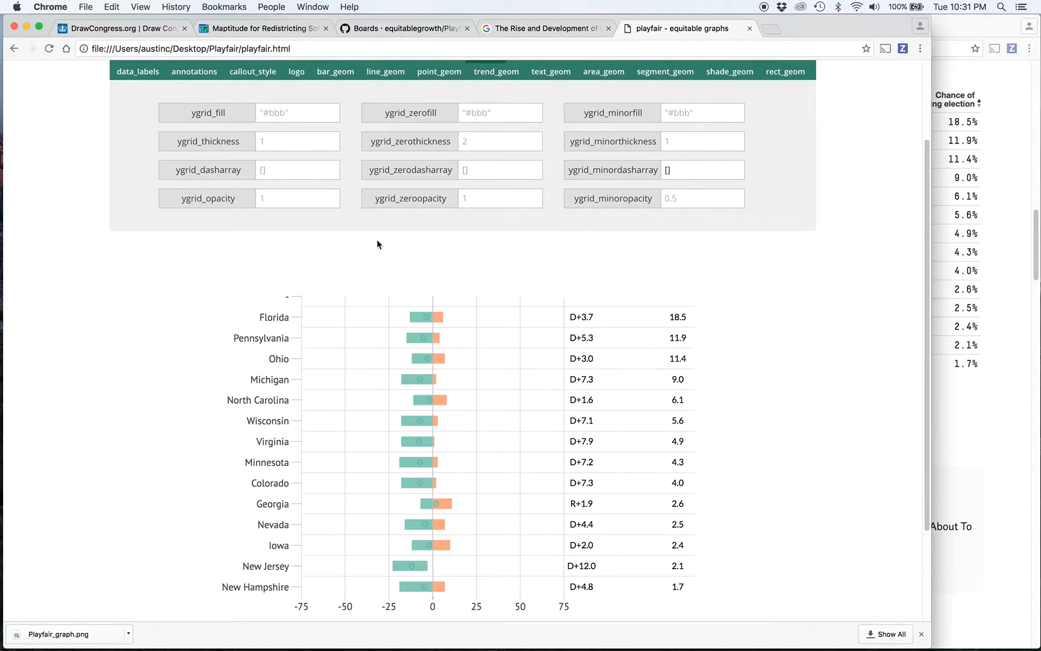
{"action": "scroll", "coordinate": [376, 241], "scroll_direction": "up", "scroll_amount": 1}
{"action": "left_click", "coordinate": [693, 234]}
{"action": "type", "text": ".6"}
{"action": "scroll", "coordinate": [540, 398], "scroll_direction": "down", "scroll_amount": 4}
{"action": "left_click", "coordinate": [262, 576]}
{"action": "scroll", "coordinate": [667, 429], "scroll_direction": "up", "scroll_amount": 3}
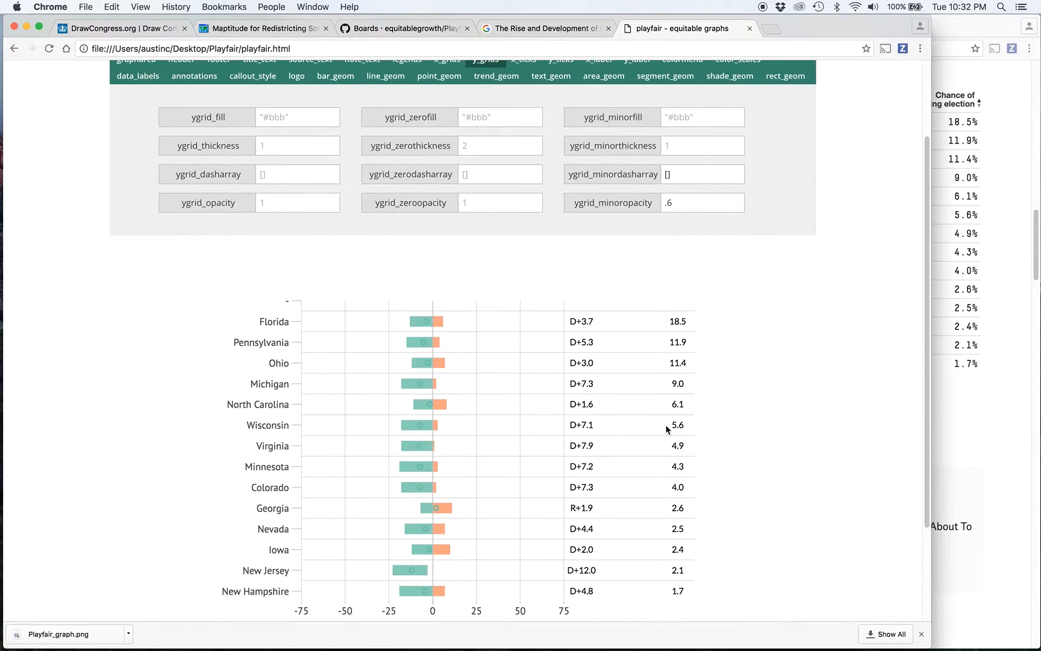
{"action": "scroll", "coordinate": [529, 410], "scroll_direction": "down", "scroll_amount": 1}
{"action": "scroll", "coordinate": [455, 304], "scroll_direction": "up", "scroll_amount": 2}
{"action": "scroll", "coordinate": [455, 308], "scroll_direction": "up", "scroll_amount": 1}
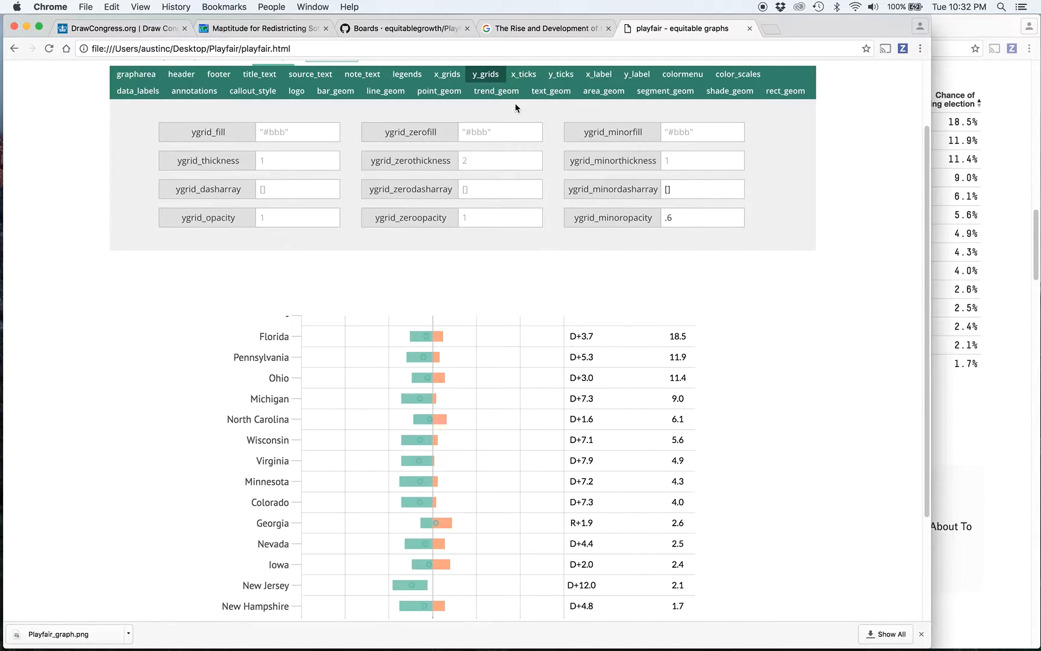
{"action": "scroll", "coordinate": [325, 381], "scroll_direction": "down", "scroll_amount": 2}
{"action": "scroll", "coordinate": [325, 381], "scroll_direction": "down", "scroll_amount": 1}
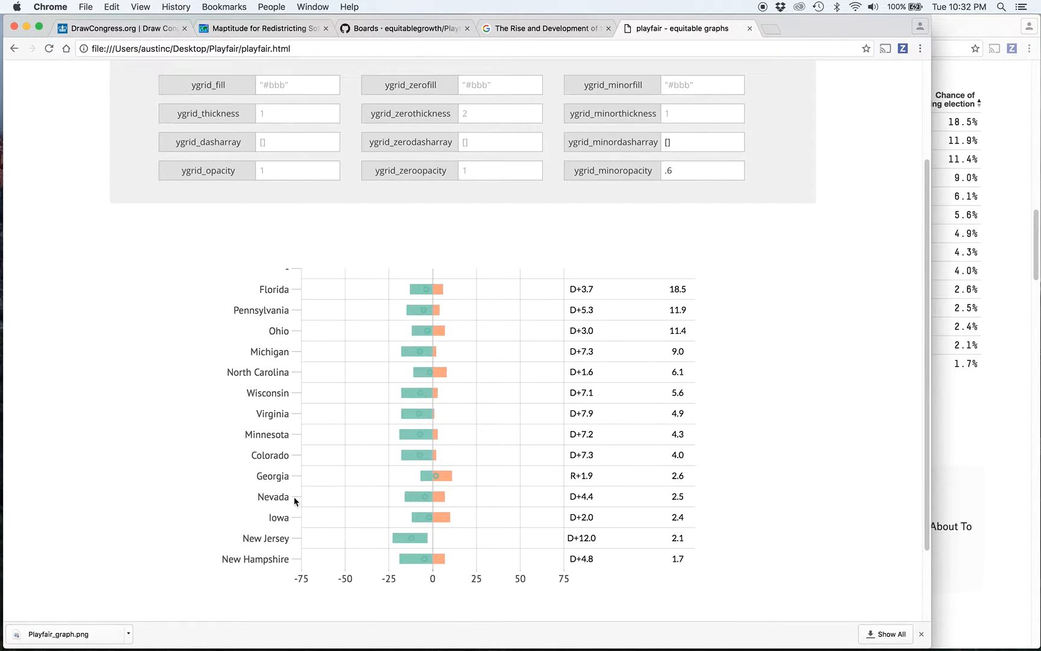
{"action": "scroll", "coordinate": [418, 435], "scroll_direction": "up", "scroll_amount": 3}
{"action": "left_click", "coordinate": [523, 117]}
{"action": "scroll", "coordinate": [453, 387], "scroll_direction": "down", "scroll_amount": 3}
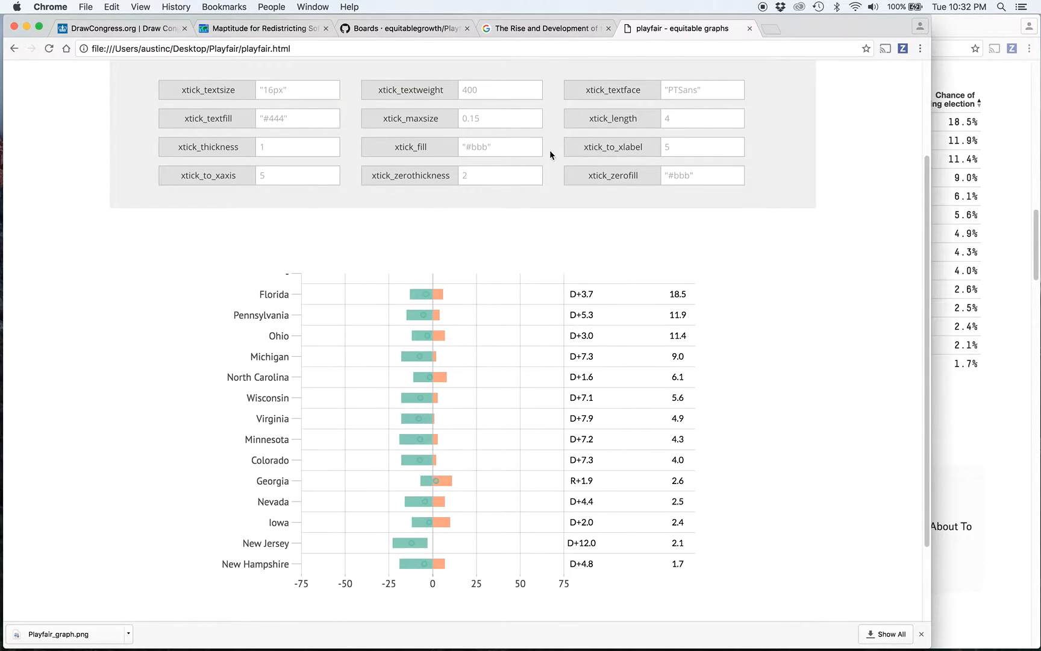
{"action": "left_click", "coordinate": [679, 121]}
- Remove the y-axis tick marks by setting the y tick length to 0, and redraw the chart
{"action": "scroll", "coordinate": [561, 127], "scroll_direction": "up", "scroll_amount": 3}
{"action": "left_click", "coordinate": [555, 107]}
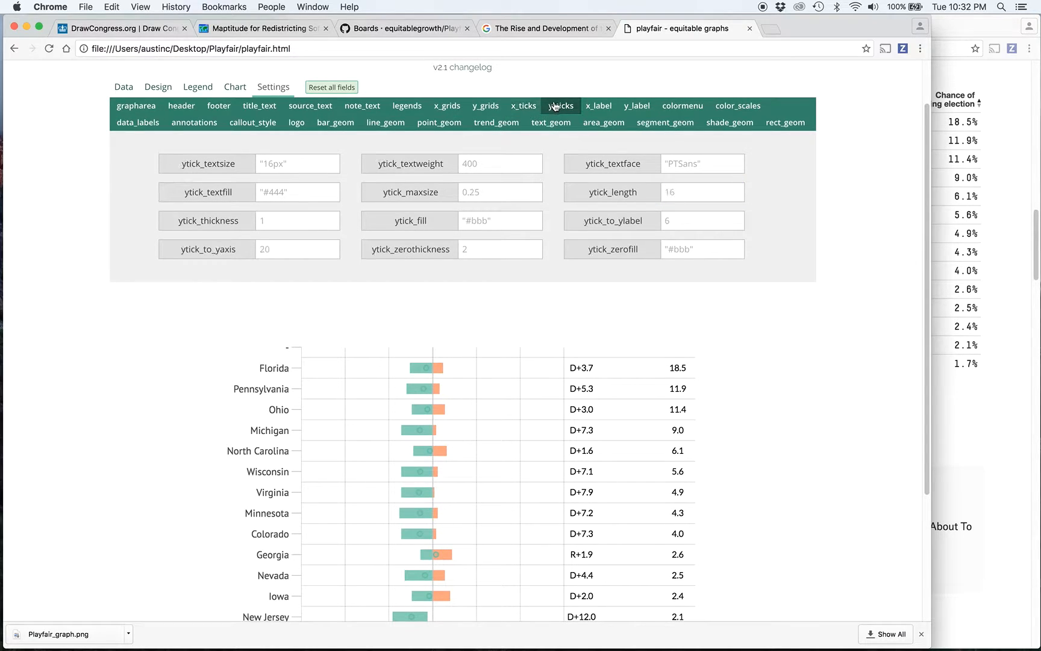
{"action": "left_click", "coordinate": [701, 195]}
{"action": "type", "text": "4"}
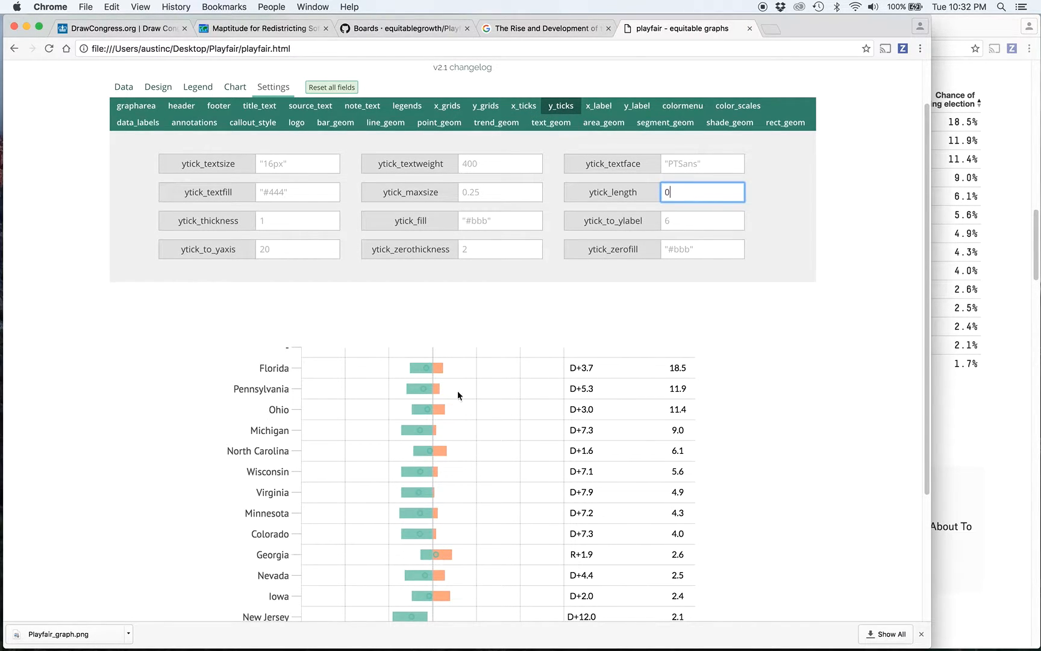
{"action": "scroll", "coordinate": [457, 390], "scroll_direction": "down", "scroll_amount": 3}
{"action": "left_click", "coordinate": [254, 565]}
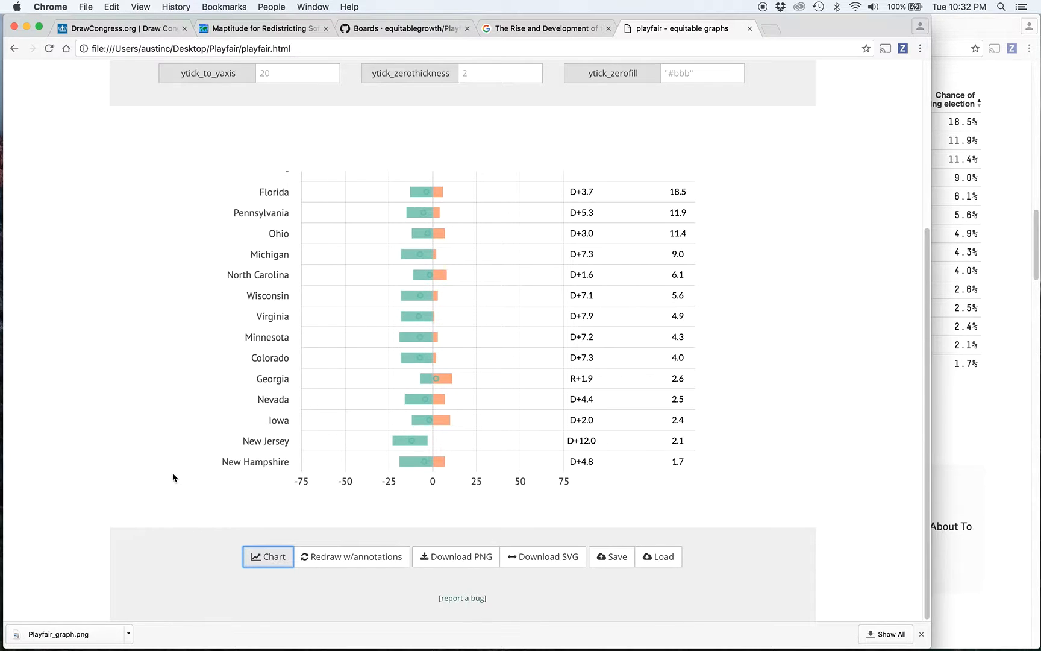
- Open the x_ticks settings and examine them against the redrawn chart's x axis
{"action": "scroll", "coordinate": [248, 427], "scroll_direction": "up", "scroll_amount": 3}
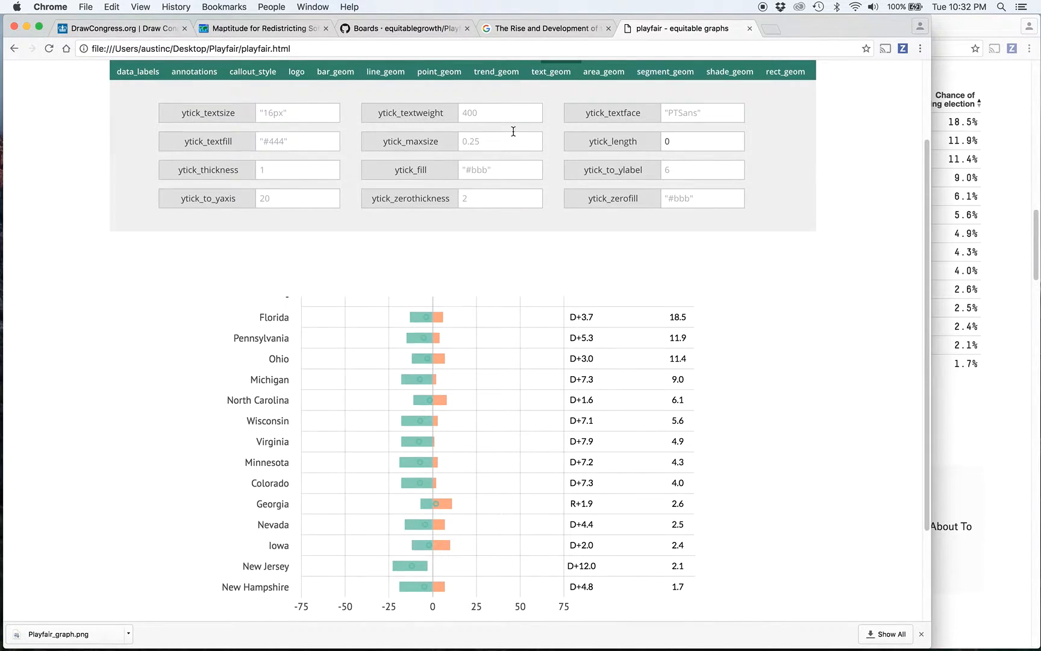
{"action": "scroll", "coordinate": [513, 131], "scroll_direction": "up", "scroll_amount": 1}
{"action": "left_click", "coordinate": [523, 70]}
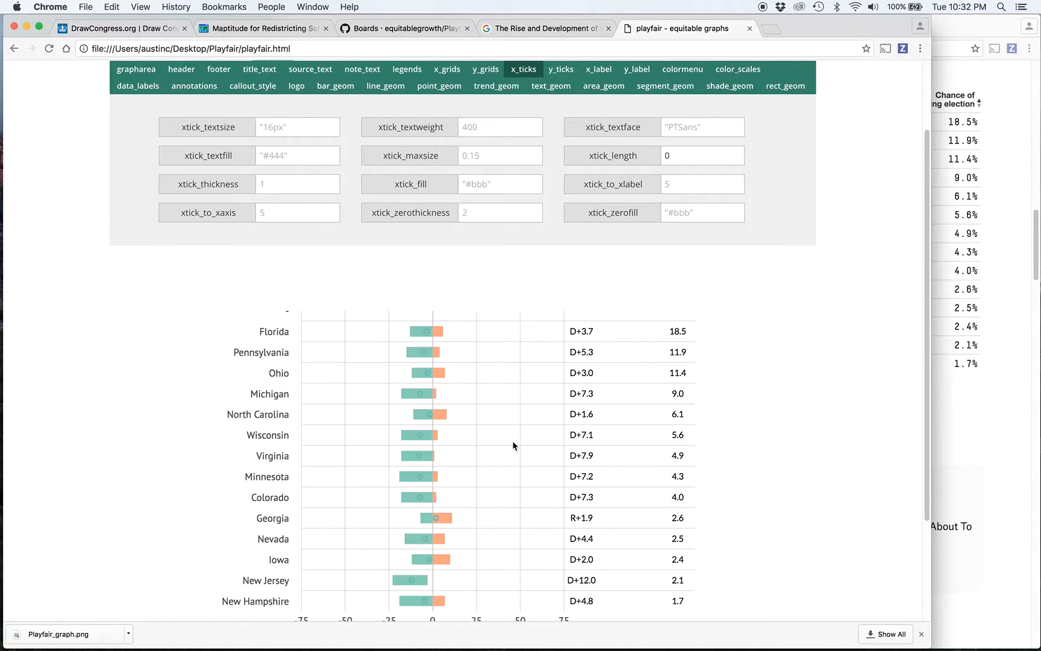
{"action": "scroll", "coordinate": [513, 446], "scroll_direction": "down", "scroll_amount": 3}
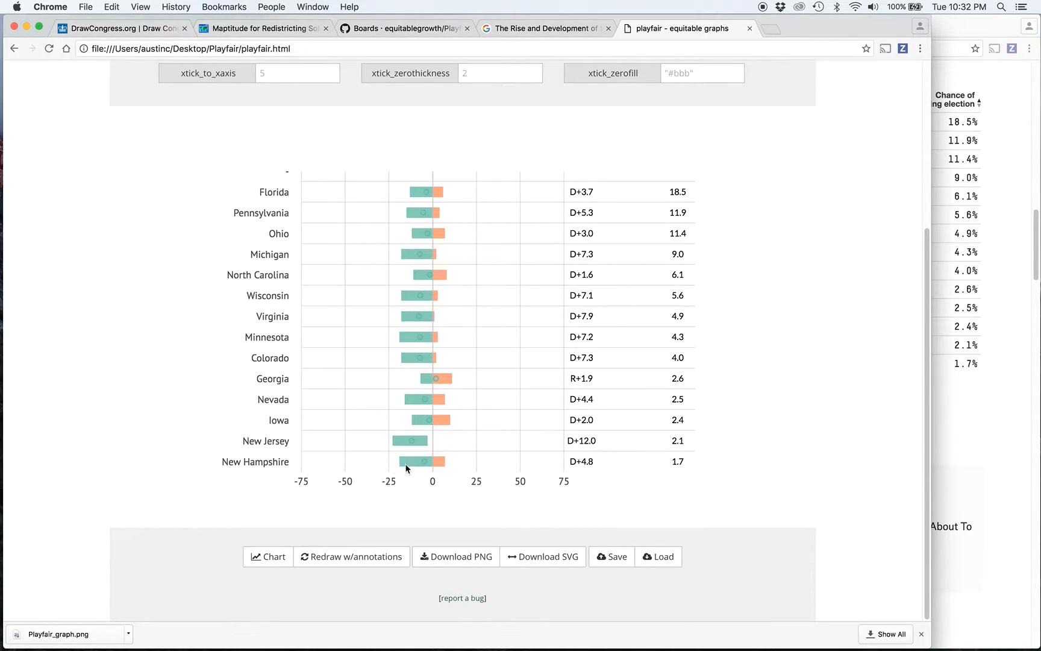
{"action": "scroll", "coordinate": [715, 395], "scroll_direction": "up", "scroll_amount": 2}
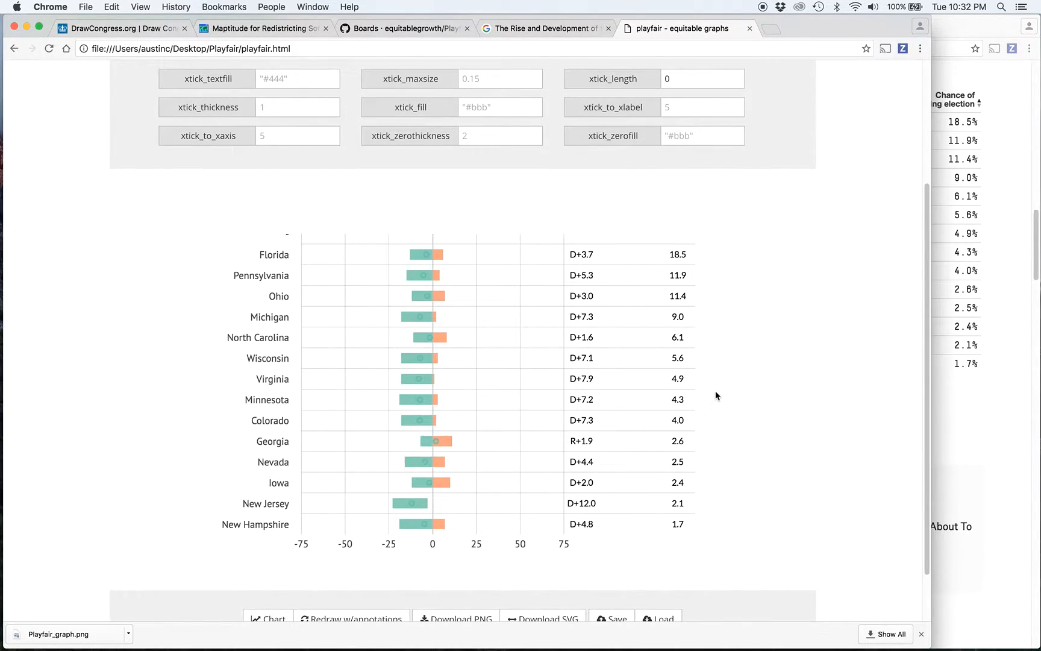
{"action": "scroll", "coordinate": [716, 392], "scroll_direction": "up", "scroll_amount": 1}
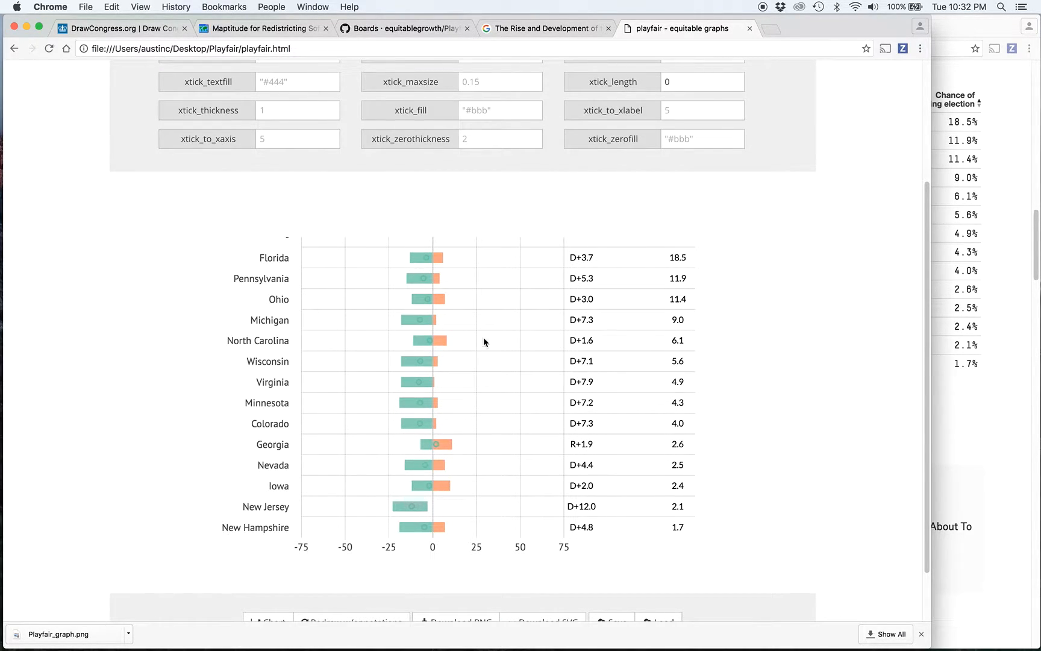
{"action": "scroll", "coordinate": [757, 475], "scroll_direction": "up", "scroll_amount": 1}
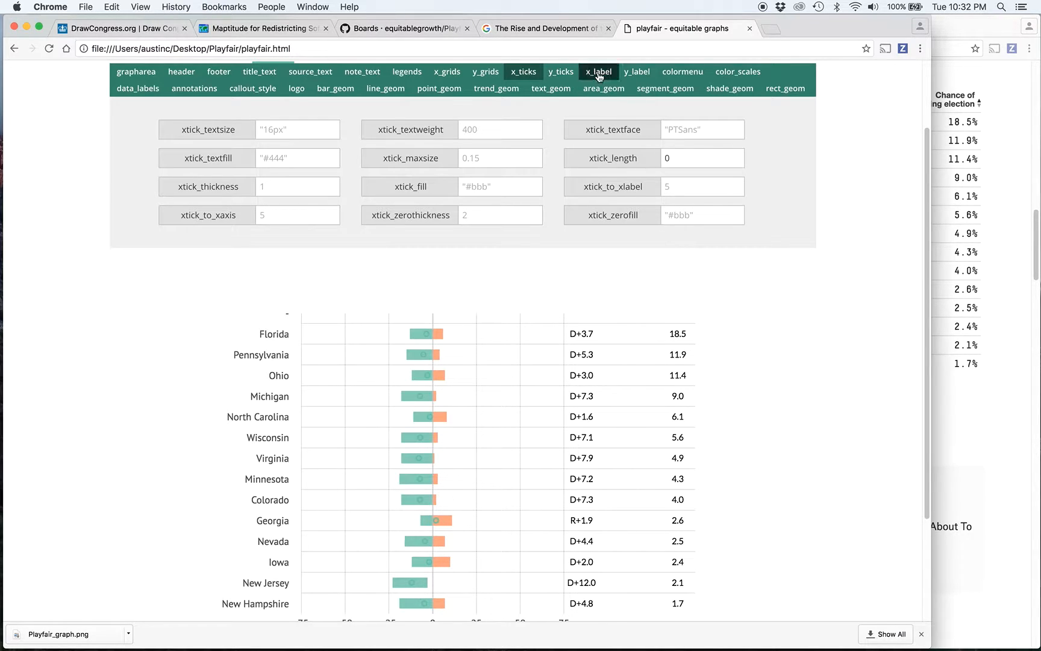
- Open the colormenu settings and check the bar and point colors in the FiveThirtyEight reference chart
{"action": "left_click", "coordinate": [677, 80]}
{"action": "left_click", "coordinate": [737, 75]}
{"action": "left_click", "coordinate": [684, 77]}
{"action": "left_click", "coordinate": [962, 238]}
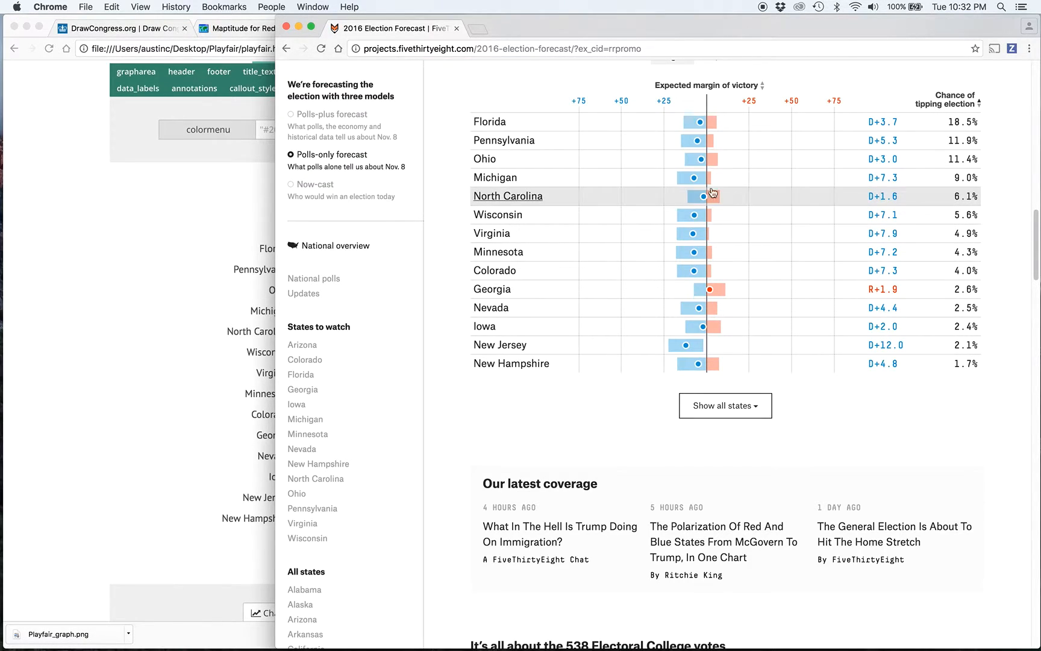
{"action": "left_click", "coordinate": [214, 274]}
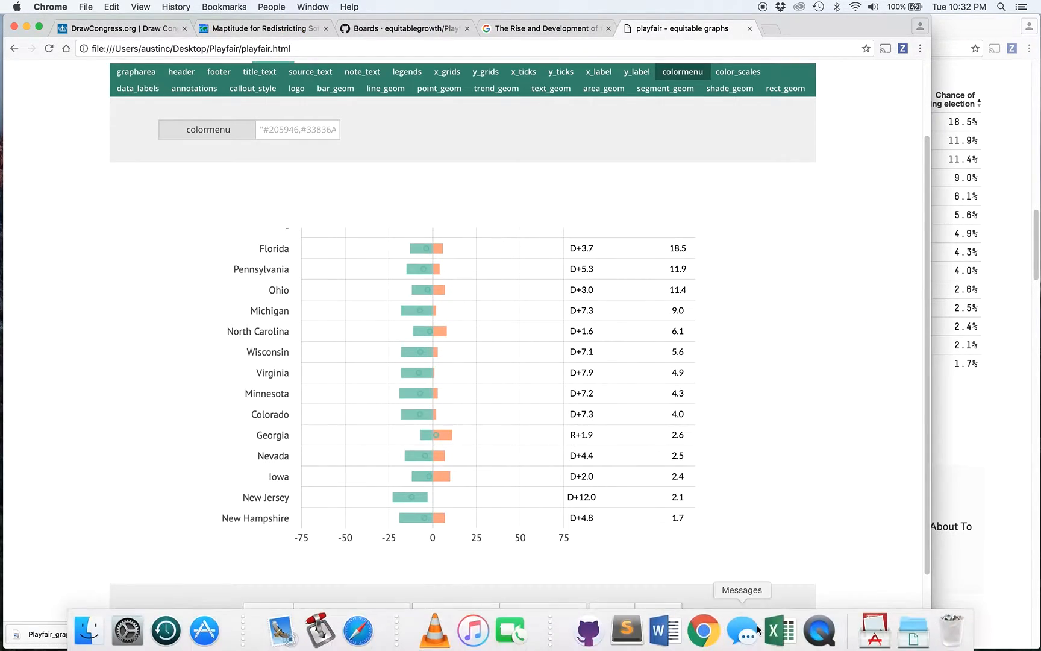
- Copy the color array ["#008fd5","#ff2700"] from the open Sublime Text file and switch back to Playfair in Chrome
{"action": "left_click", "coordinate": [627, 632]}
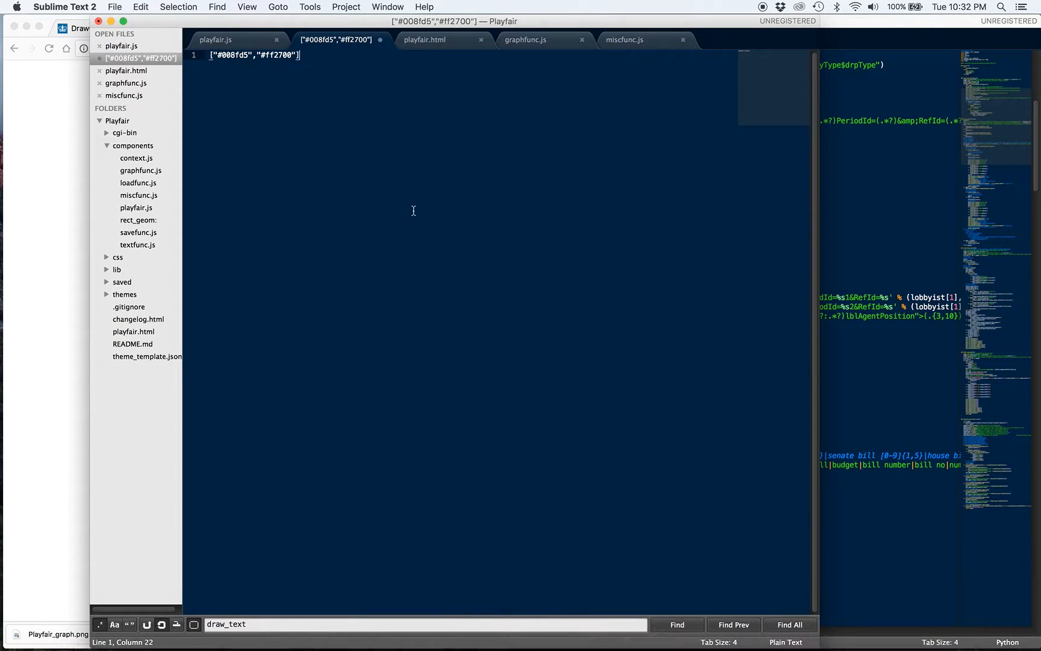
{"action": "left_click_drag", "start_coordinate": [308, 58], "coordinate": [188, 55]}
{"action": "key", "text": "super+c"}
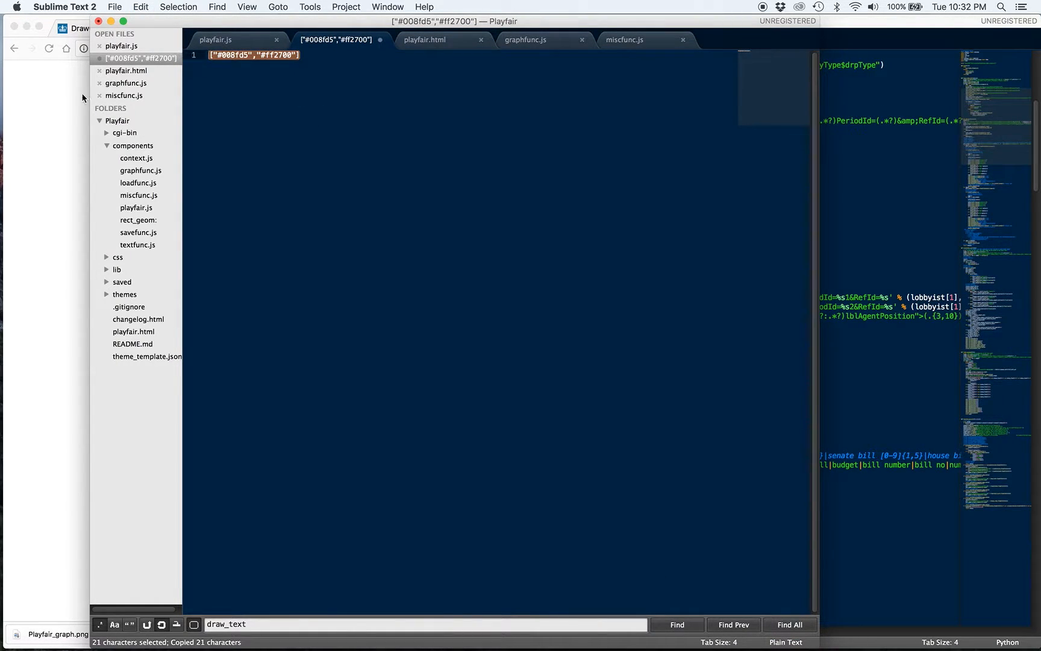
{"action": "left_click", "coordinate": [51, 113]}
{"action": "left_click", "coordinate": [704, 629]}
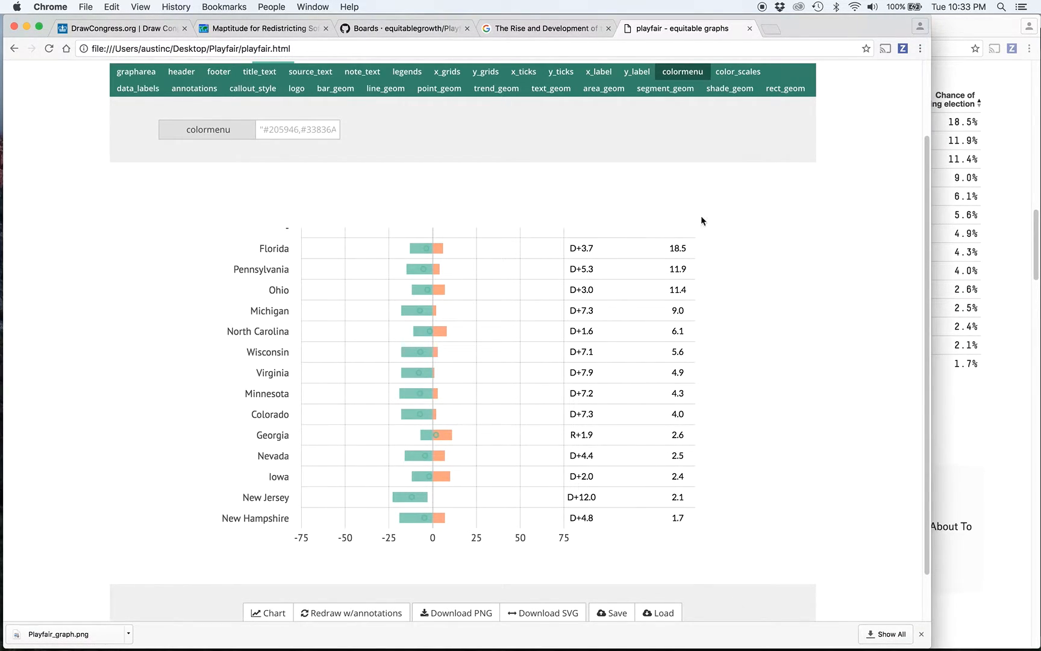
- Set the colormenu value to the copied array ["#008fd5","#ff2700"]
{"action": "left_click", "coordinate": [288, 135]}
{"action": "key", "text": "cmd+v"}
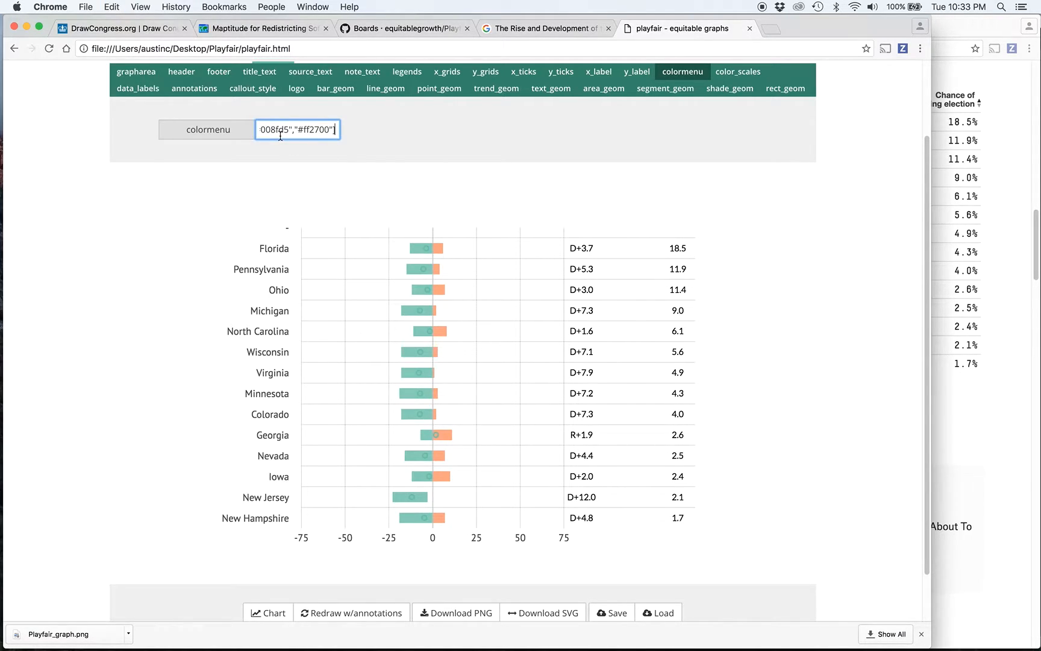
{"action": "left_click", "coordinate": [464, 193]}
- Set the qualitative color scale to ["#008fd5","#ff2700"] and redraw the chart
{"action": "left_click", "coordinate": [723, 72]}
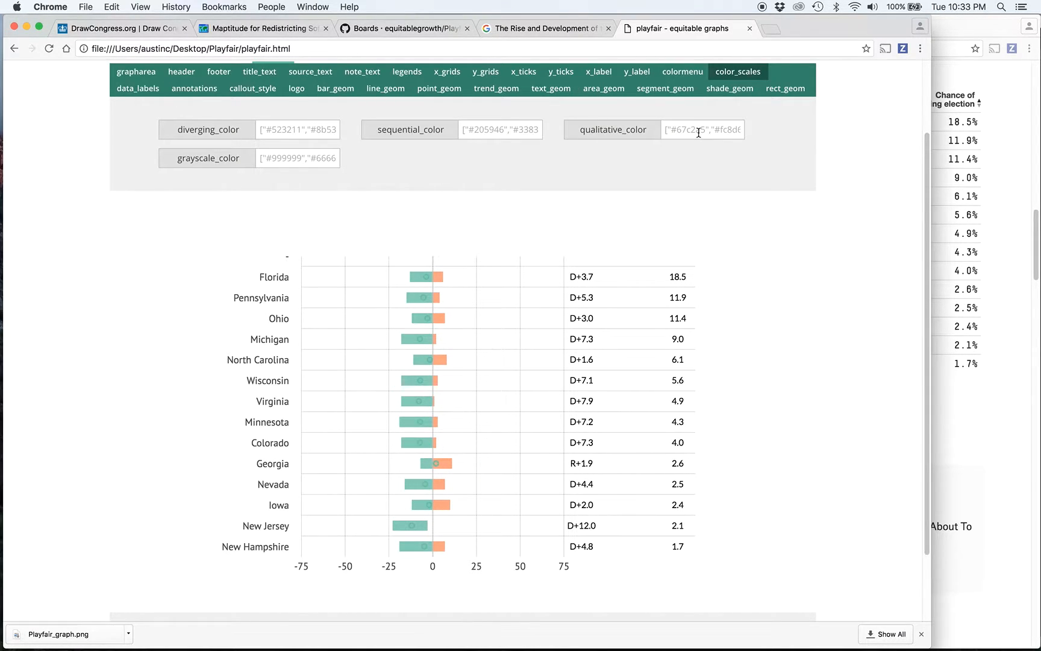
{"action": "left_click", "coordinate": [670, 138]}
{"action": "key", "text": "cmd+v"}
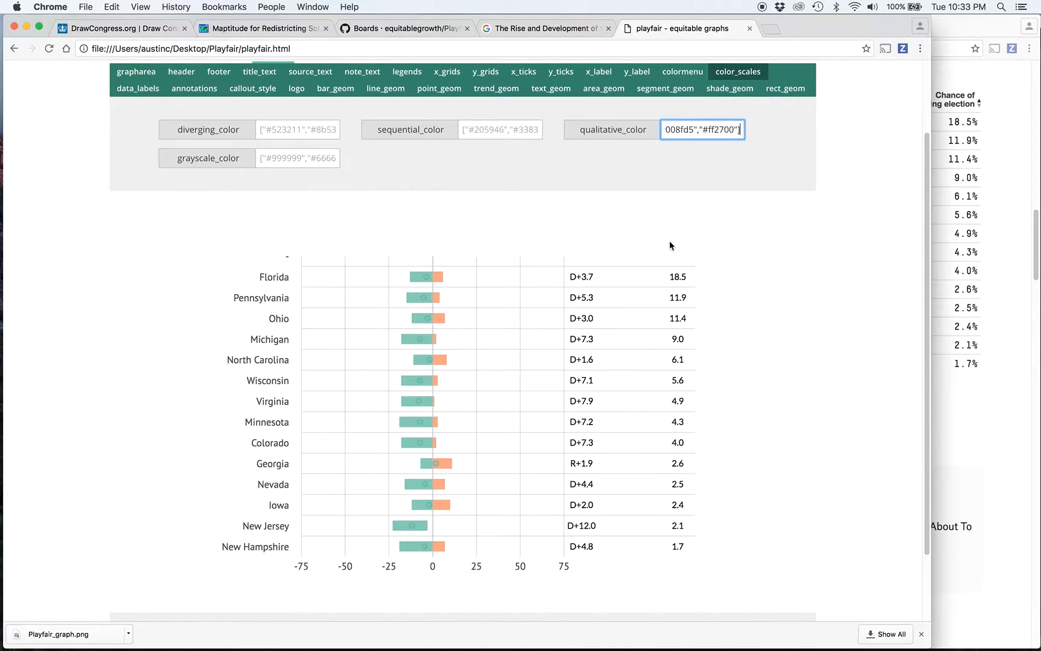
{"action": "scroll", "coordinate": [670, 245], "scroll_direction": "down", "scroll_amount": 3}
{"action": "left_click", "coordinate": [270, 555]}
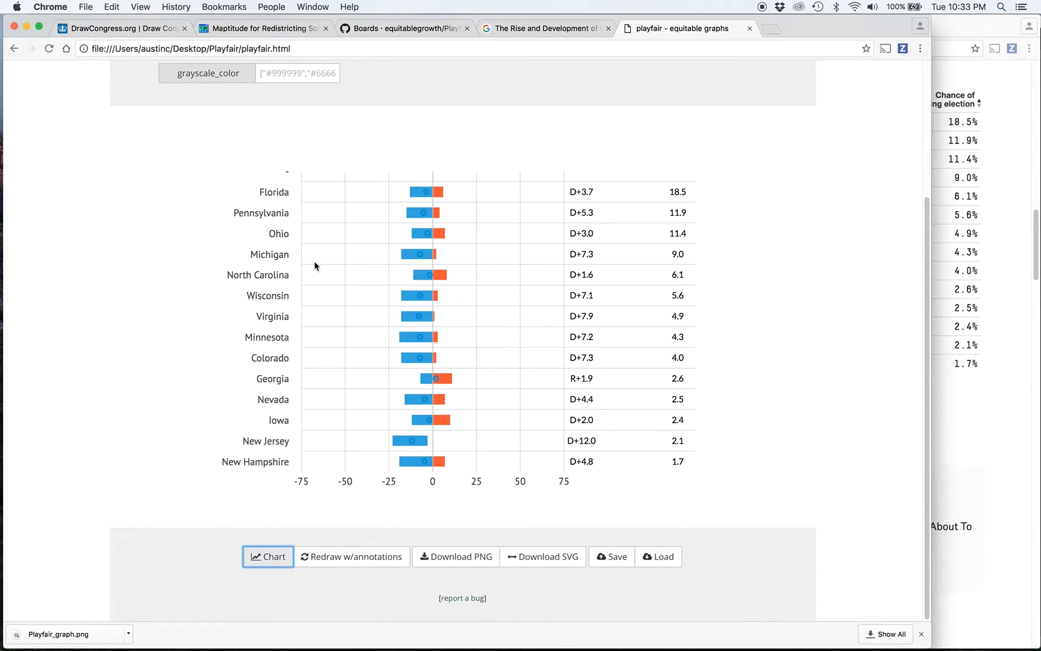
{"action": "left_click", "coordinate": [277, 255]}
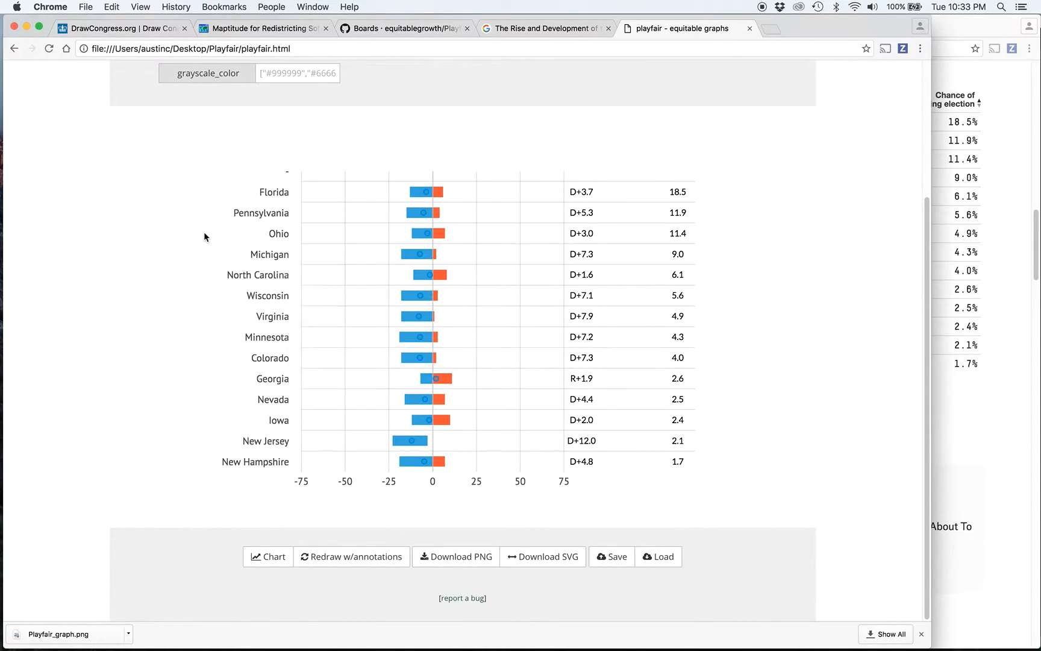
- Replace both hex codes in the qualitative color scale with named colors, making it ["blue","red"], and redraw the chart
{"action": "scroll", "coordinate": [201, 233], "scroll_direction": "up", "scroll_amount": 5}
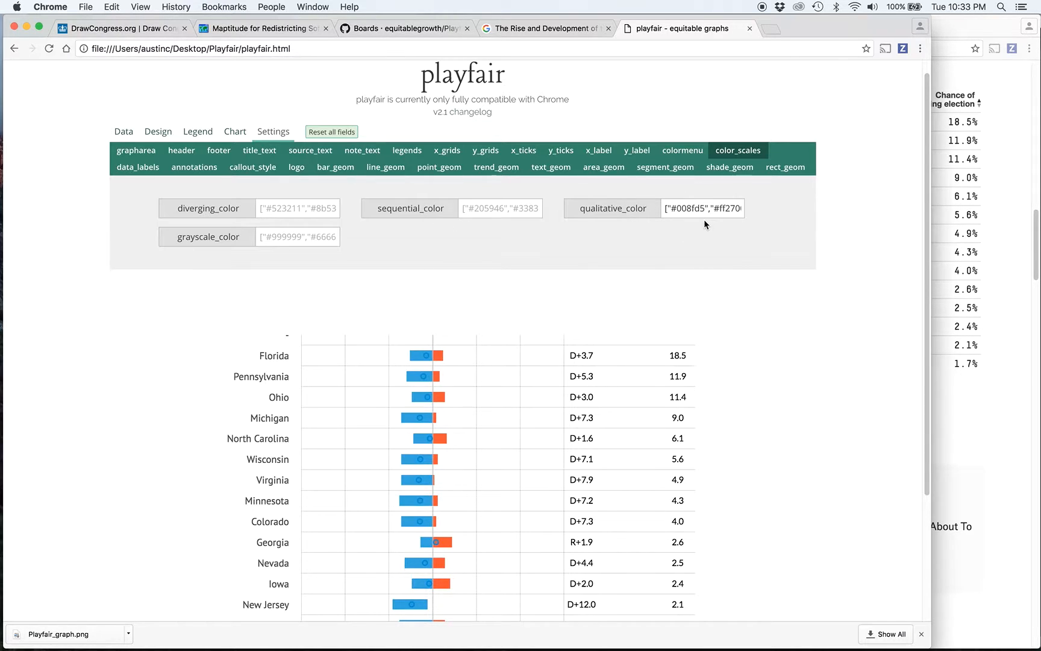
{"action": "scroll", "coordinate": [706, 211], "scroll_direction": "down", "scroll_amount": 1}
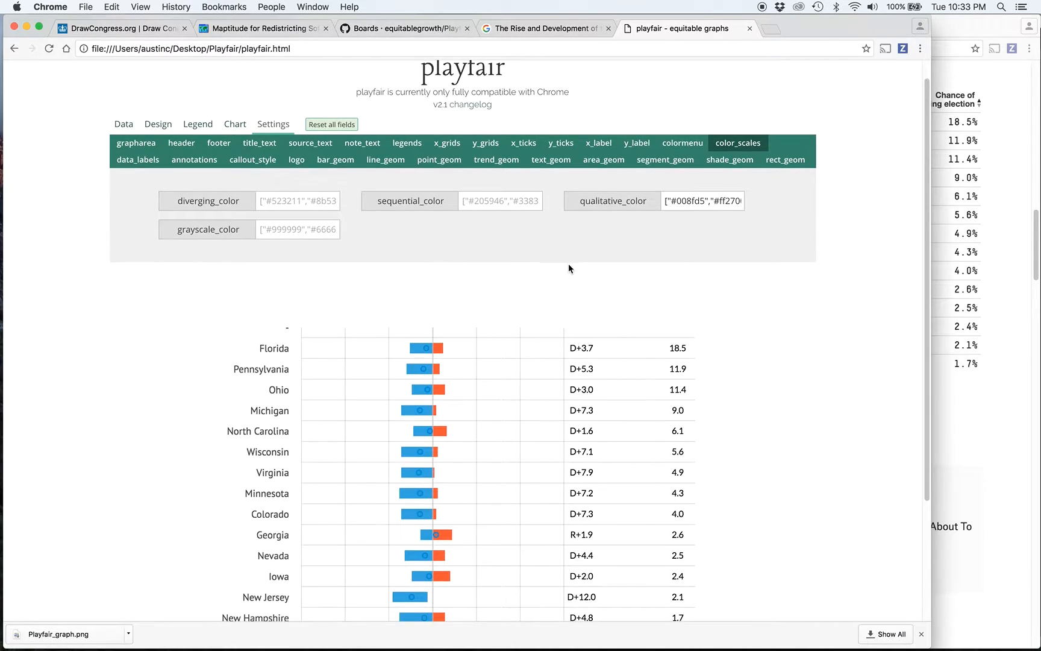
{"action": "left_click_drag", "start_coordinate": [666, 201], "coordinate": [691, 201]}
{"action": "left_click", "coordinate": [706, 200]}
{"action": "double_click", "coordinate": [691, 201]}
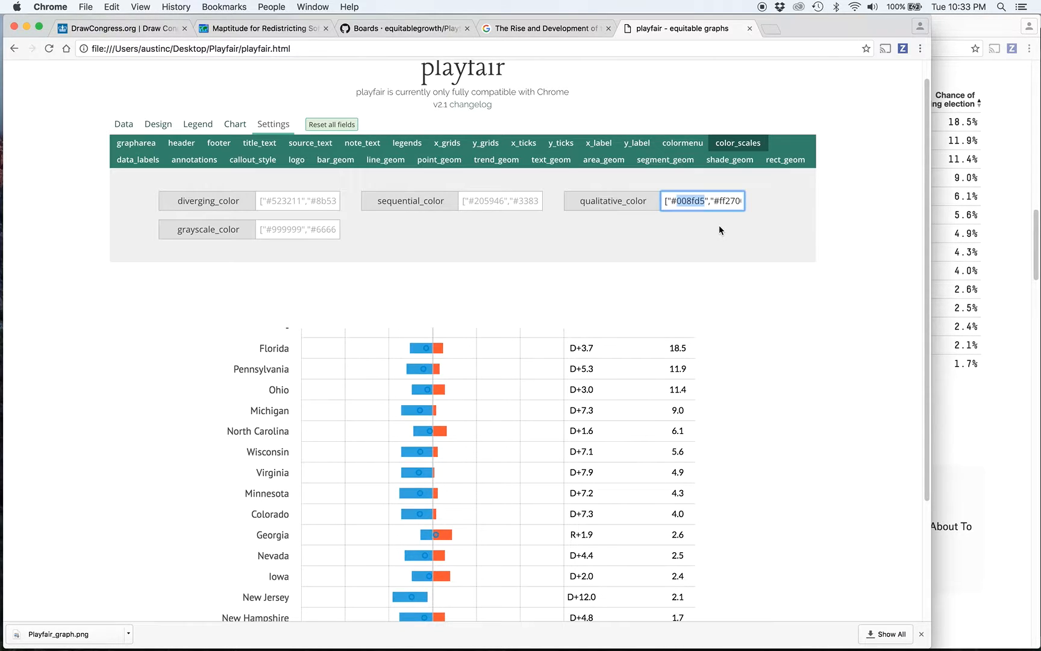
{"action": "left_click_drag", "start_coordinate": [672, 200], "coordinate": [704, 202]}
{"action": "type", "text": "blue"}
{"action": "left_click_drag", "start_coordinate": [697, 201], "coordinate": [732, 203]}
{"action": "type", "text": "red"}
{"action": "left_click", "coordinate": [698, 252]}
{"action": "scroll", "coordinate": [697, 252], "scroll_direction": "down", "scroll_amount": 5}
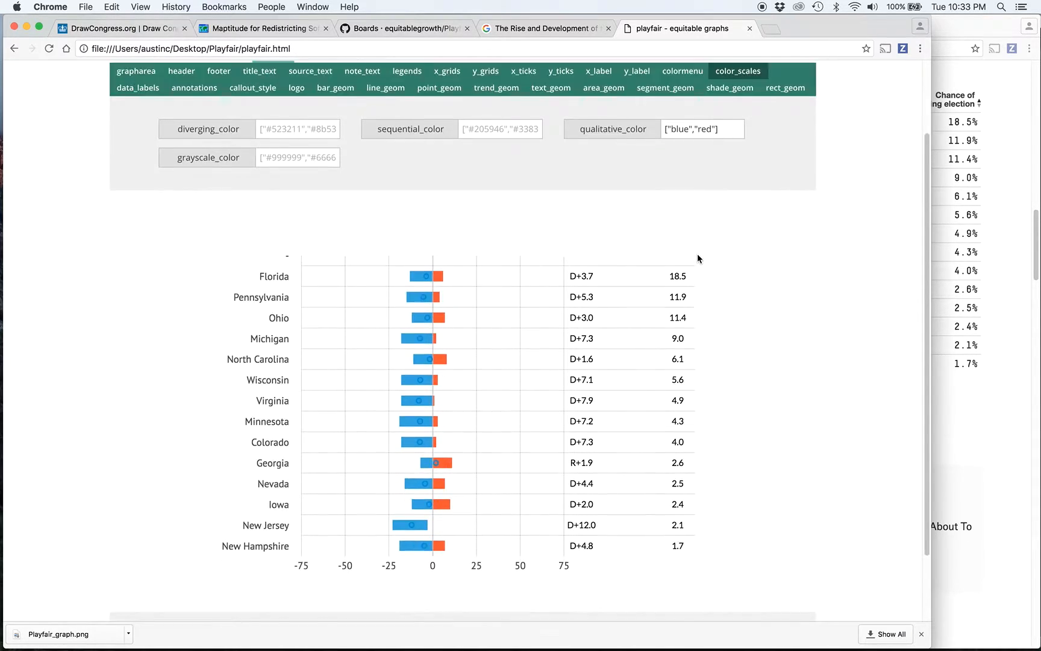
{"action": "left_click", "coordinate": [274, 555]}
{"action": "scroll", "coordinate": [569, 338], "scroll_direction": "up", "scroll_amount": 3}
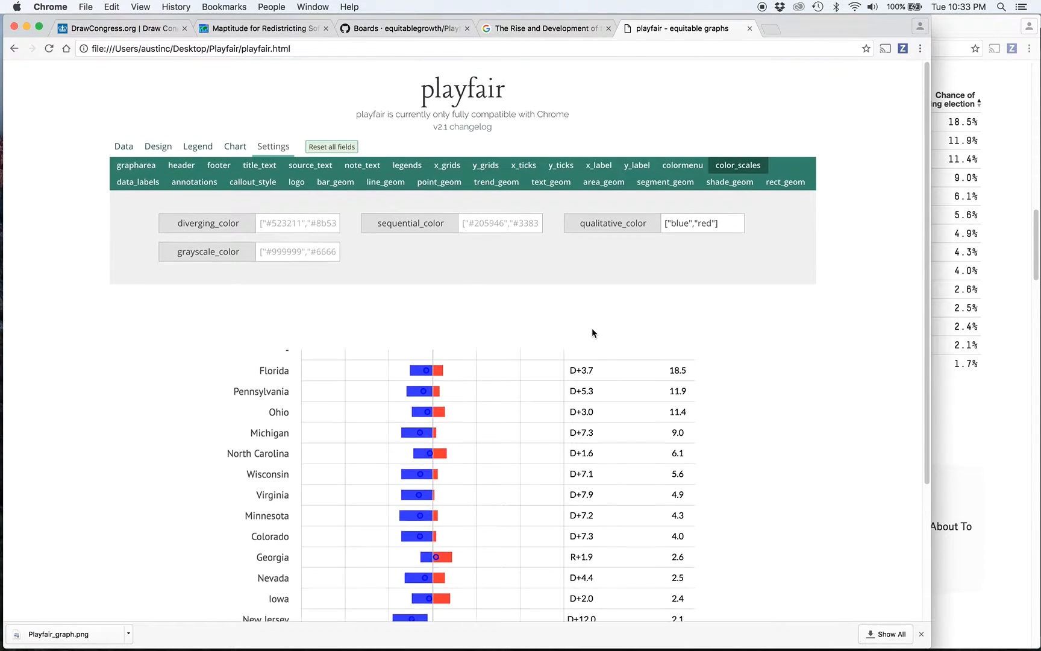
- Restore the qualitative color scale to the copied array ["#008fd5","#ff2700"] and redraw the chart
{"action": "left_click", "coordinate": [727, 224]}
{"action": "key", "text": "super+a"}
{"action": "key", "text": "super+v"}
{"action": "left_click", "coordinate": [684, 294]}
{"action": "scroll", "coordinate": [312, 521], "scroll_direction": "down", "scroll_amount": 5}
{"action": "left_click", "coordinate": [269, 556]}
{"action": "scroll", "coordinate": [742, 279], "scroll_direction": "up", "scroll_amount": 5}
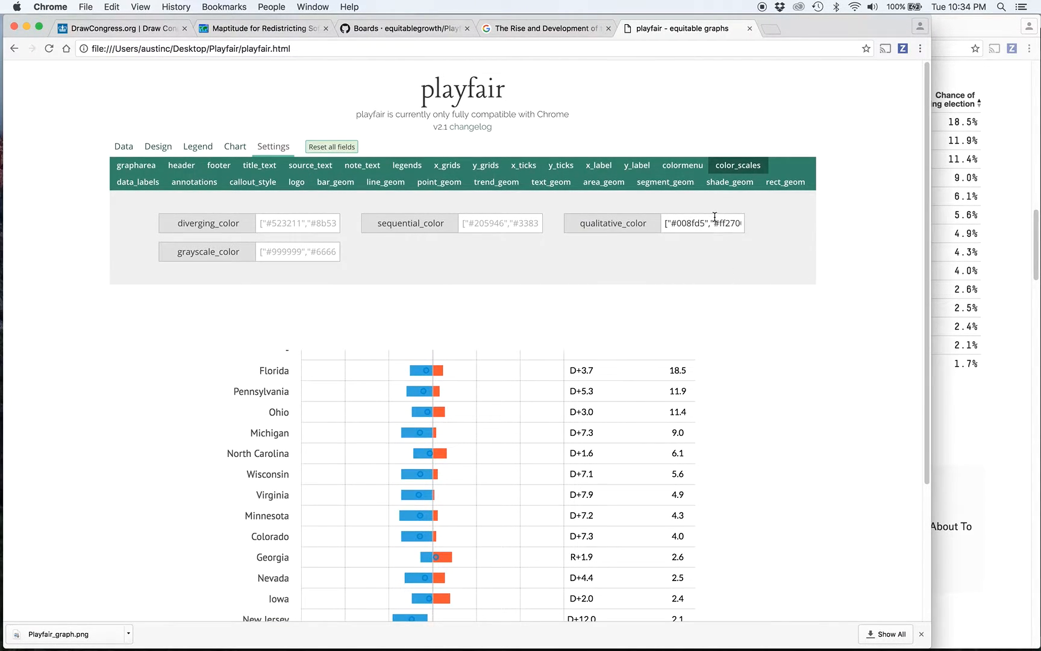
- Review the colormenu value and examine the color choices offered for the Florida point in the chart
{"action": "left_click", "coordinate": [683, 165]}
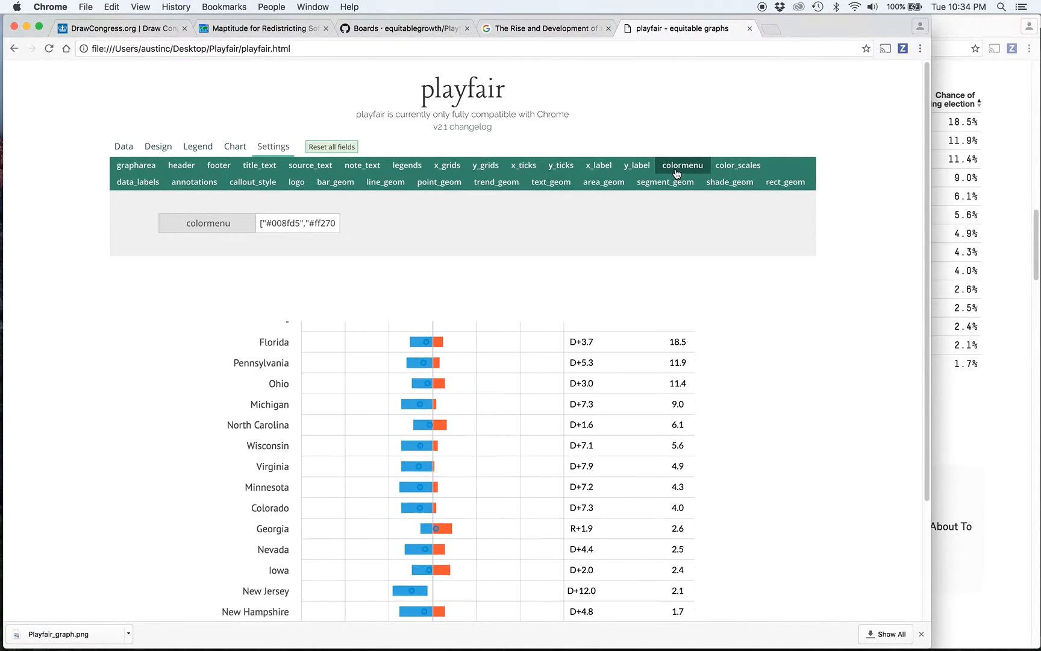
{"action": "left_click", "coordinate": [289, 227]}
{"action": "key", "text": "super+a"}
{"action": "left_click", "coordinate": [239, 277]}
{"action": "left_click", "coordinate": [265, 223]}
{"action": "key", "text": "super+a"}
{"action": "left_click", "coordinate": [340, 270]}
{"action": "scroll", "coordinate": [340, 270], "scroll_direction": "down", "scroll_amount": 2}
{"action": "scroll", "coordinate": [342, 271], "scroll_direction": "down", "scroll_amount": 1}
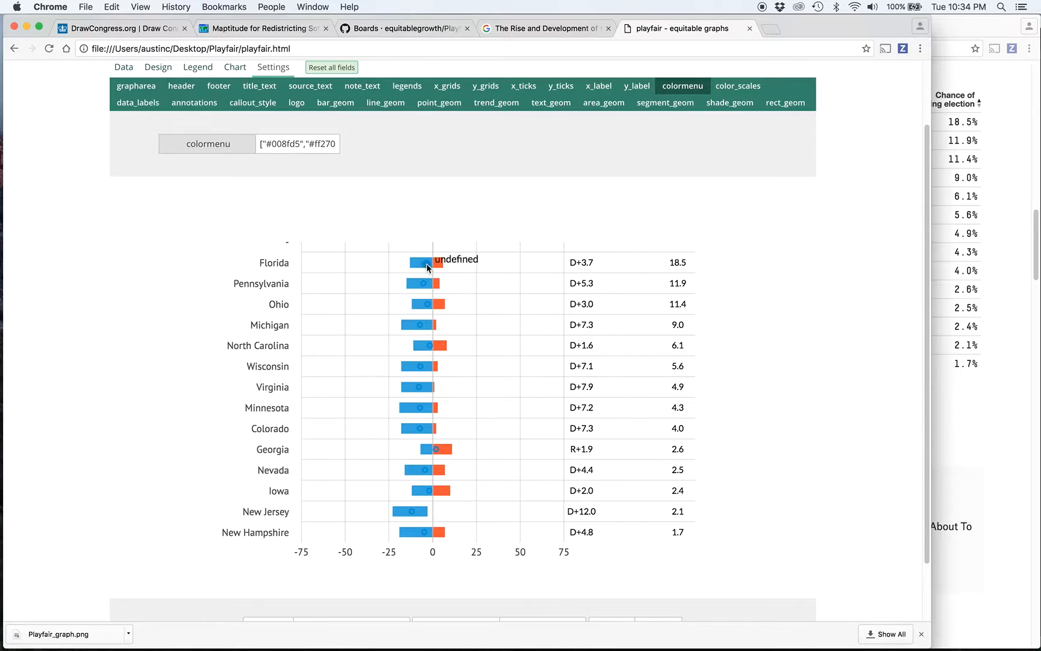
{"action": "right_click", "coordinate": [428, 266]}
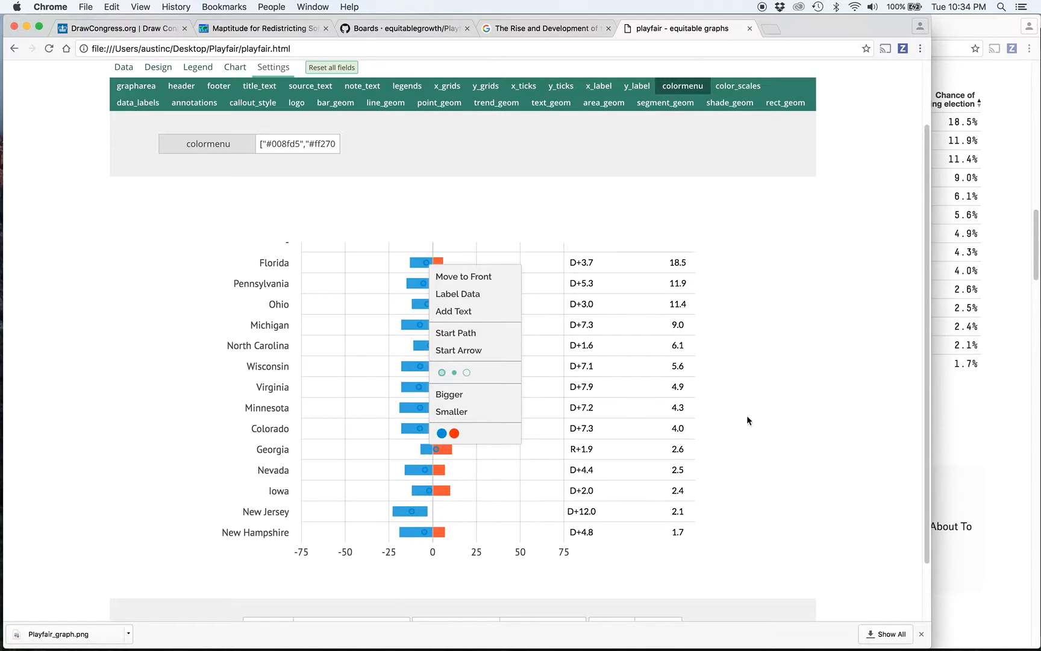
{"action": "left_click", "coordinate": [777, 418]}
- Open the point_geom settings and compare the chart's points with those in the FiveThirtyEight reference chart
{"action": "scroll", "coordinate": [536, 258], "scroll_direction": "up", "scroll_amount": 2}
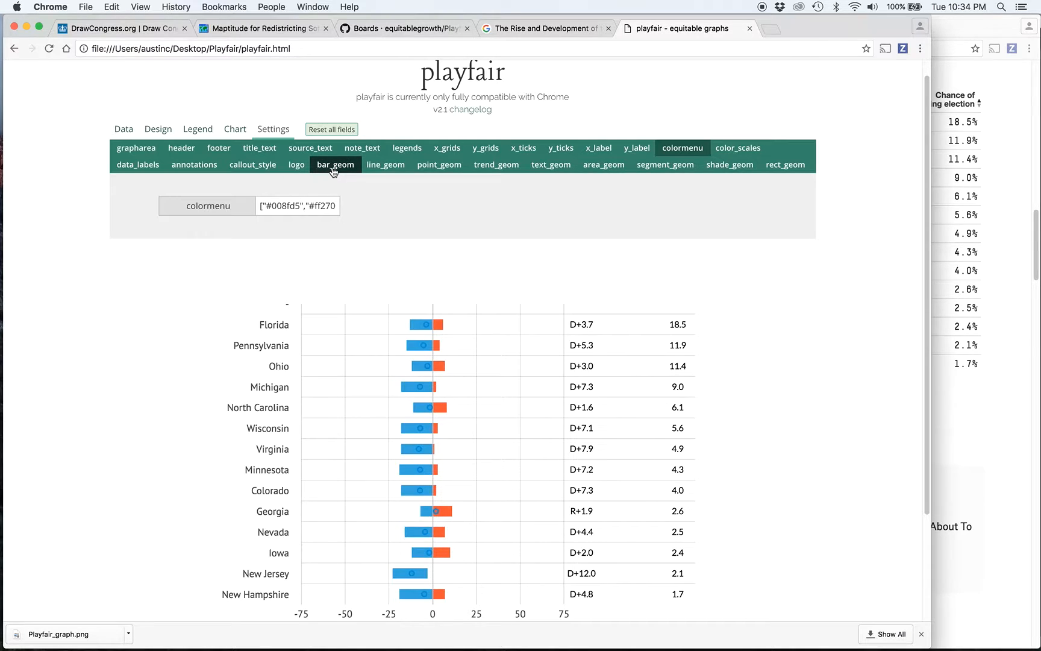
{"action": "left_click", "coordinate": [436, 169]}
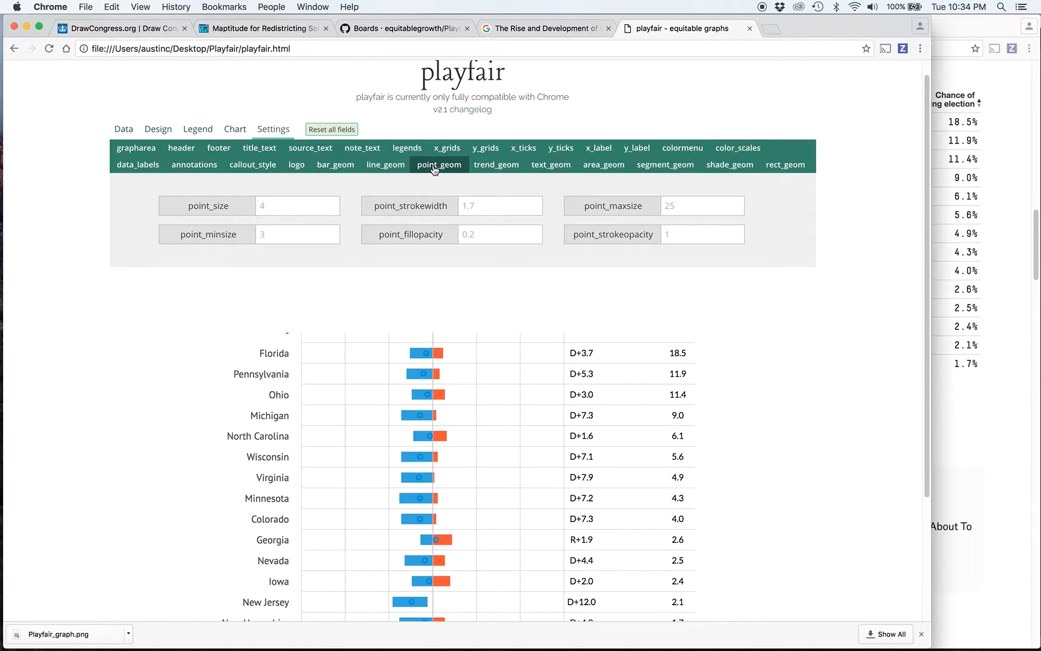
{"action": "scroll", "coordinate": [462, 355], "scroll_direction": "down", "scroll_amount": 2}
{"action": "scroll", "coordinate": [462, 356], "scroll_direction": "up", "scroll_amount": 1}
{"action": "scroll", "coordinate": [461, 353], "scroll_direction": "down", "scroll_amount": 2}
{"action": "scroll", "coordinate": [461, 352], "scroll_direction": "up", "scroll_amount": 1}
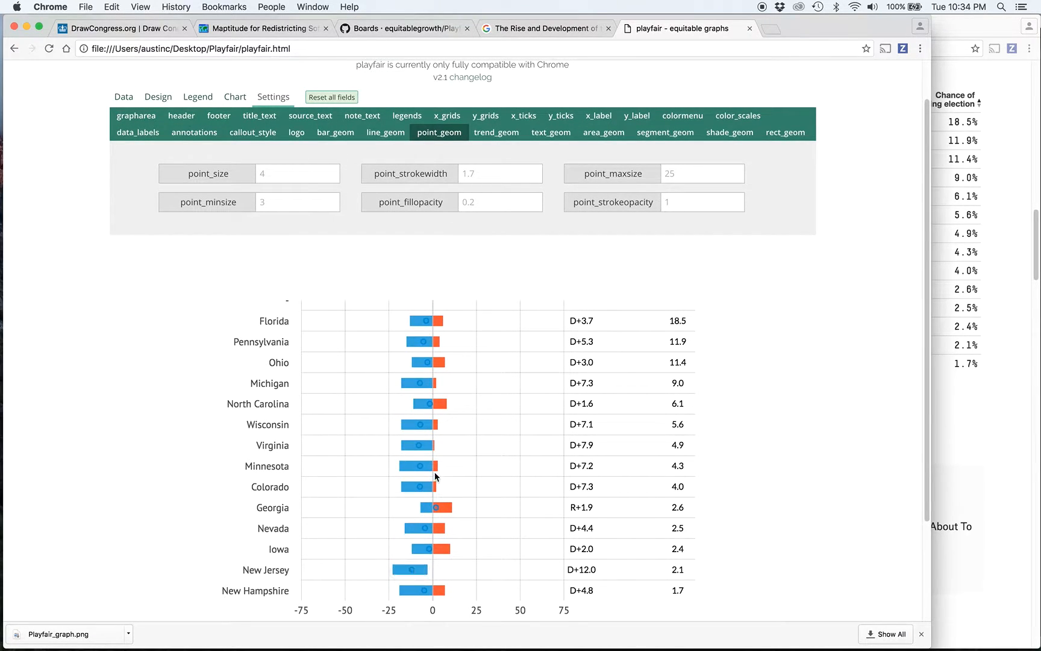
{"action": "left_click", "coordinate": [969, 422]}
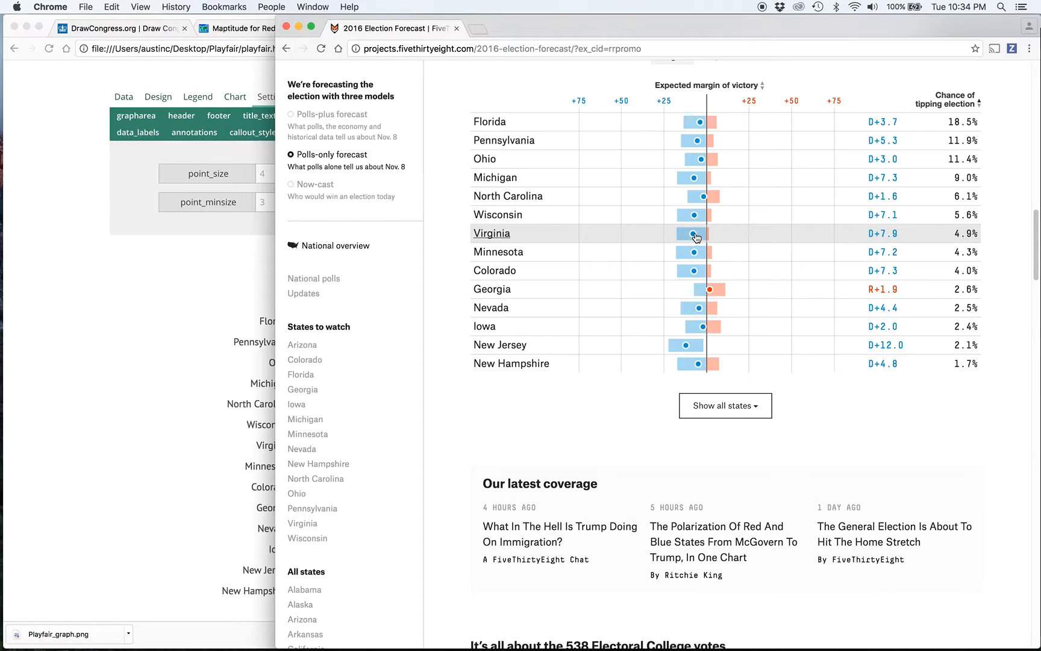
{"action": "left_click", "coordinate": [187, 332]}
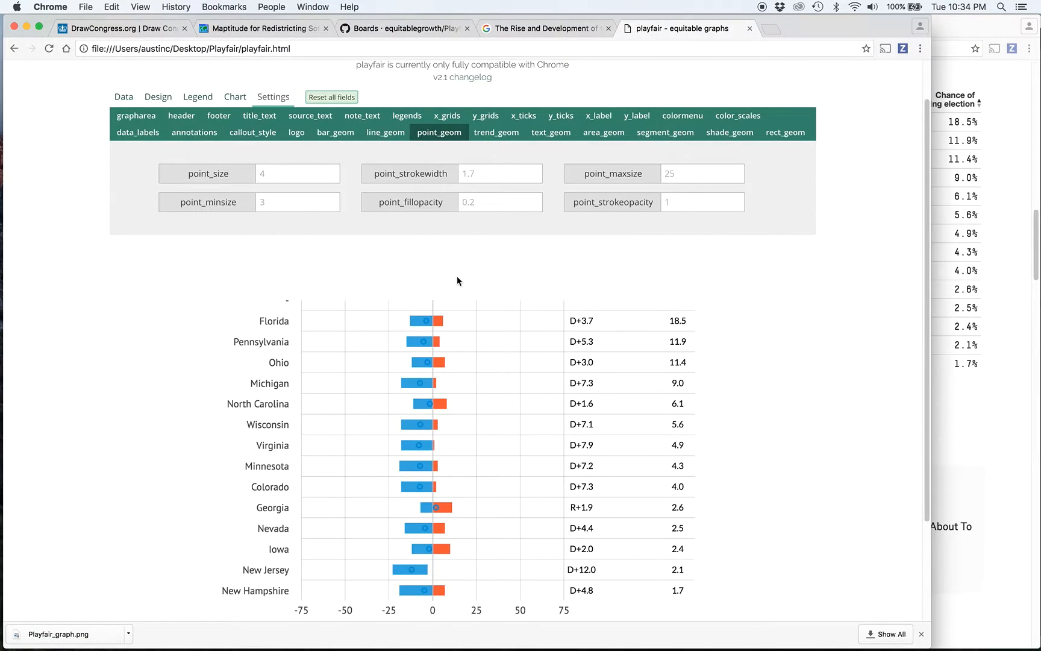
- Make the points solid by setting point stroke width to 0 and point fill opacity to 1, and redraw the chart
{"action": "left_click", "coordinate": [485, 171]}
{"action": "type", "text": "0"}
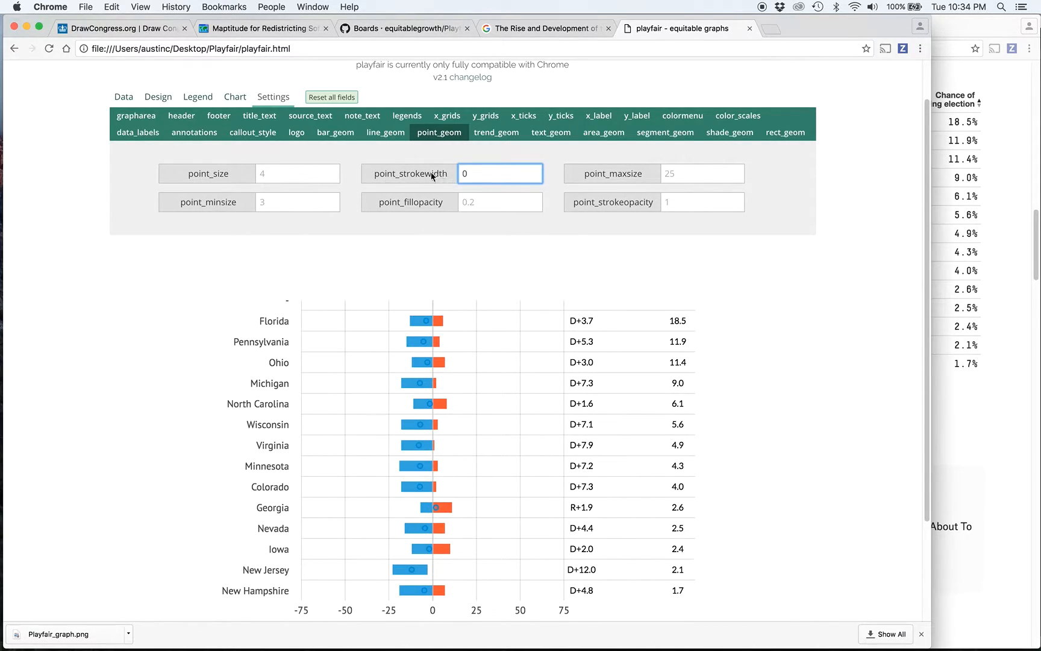
{"action": "left_click", "coordinate": [486, 205]}
{"action": "type", "text": "1"}
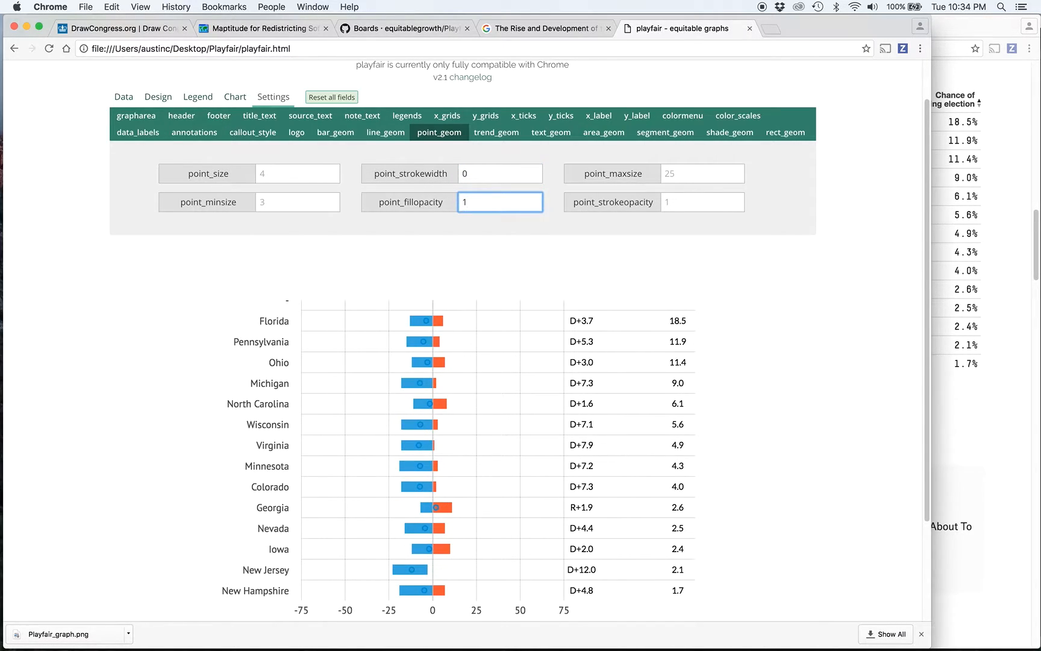
{"action": "scroll", "coordinate": [458, 285], "scroll_direction": "down", "scroll_amount": 5}
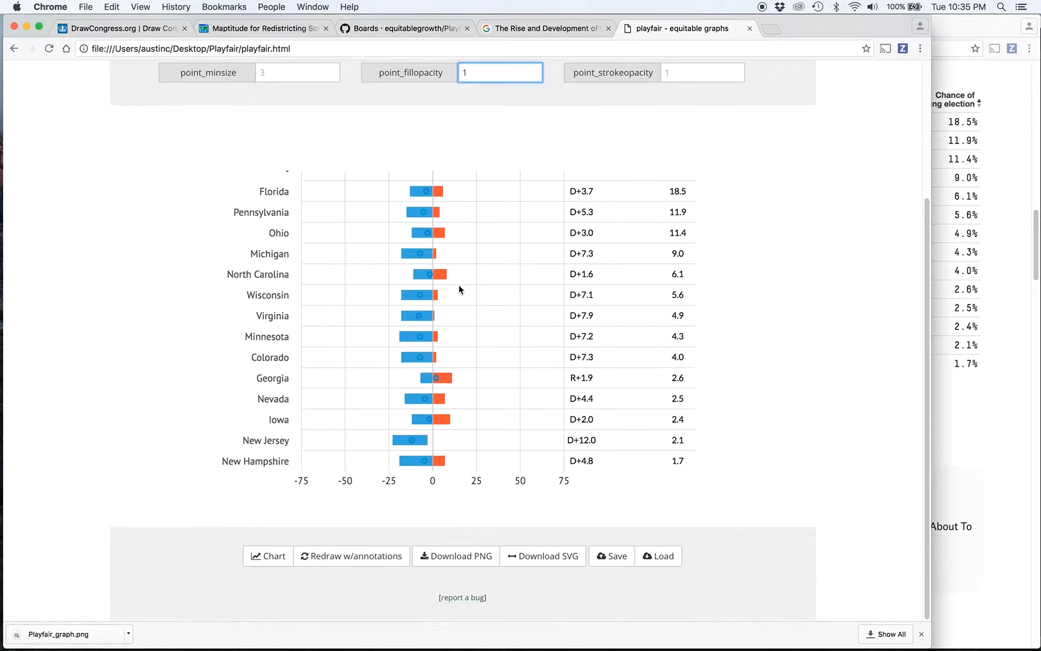
{"action": "left_click", "coordinate": [258, 557]}
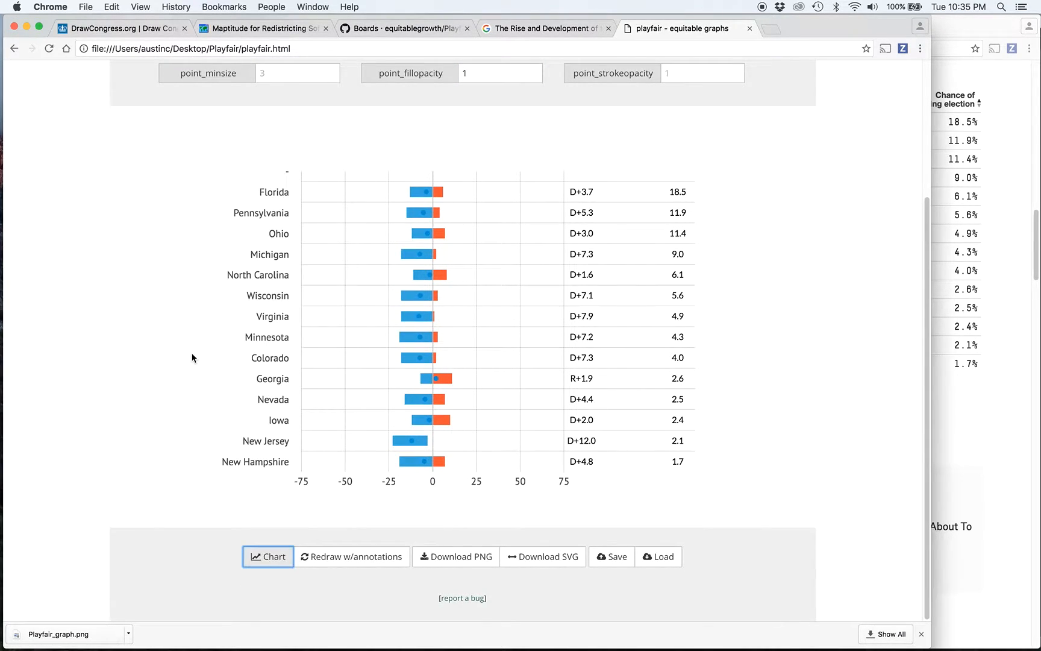
{"action": "scroll", "coordinate": [193, 358], "scroll_direction": "up", "scroll_amount": 1}
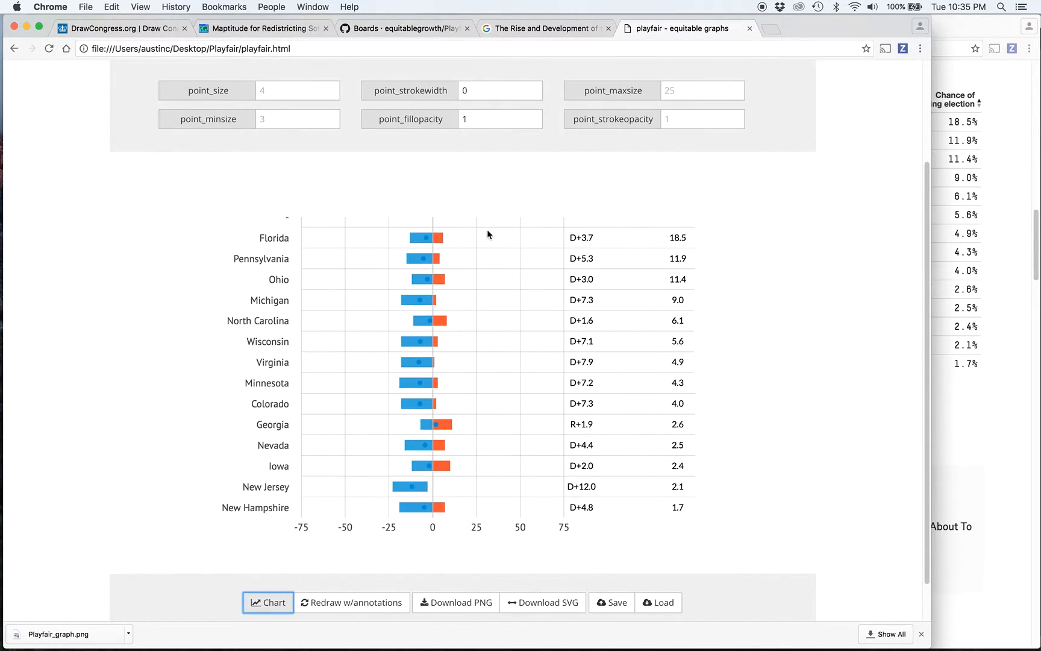
- In the text_geom settings, set text_face to "Courier" in quotation marks to resemble the FiveThirtyEight labels, and redraw the chart
{"action": "scroll", "coordinate": [488, 234], "scroll_direction": "up", "scroll_amount": 2}
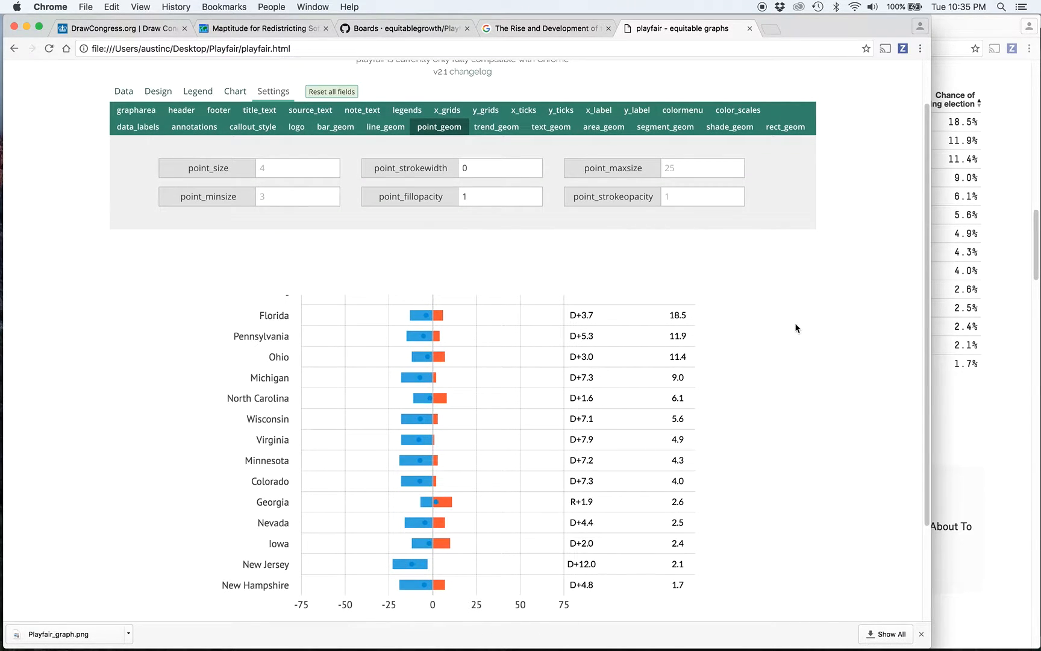
{"action": "left_click", "coordinate": [566, 129]}
{"action": "scroll", "coordinate": [646, 335], "scroll_direction": "down", "scroll_amount": 1}
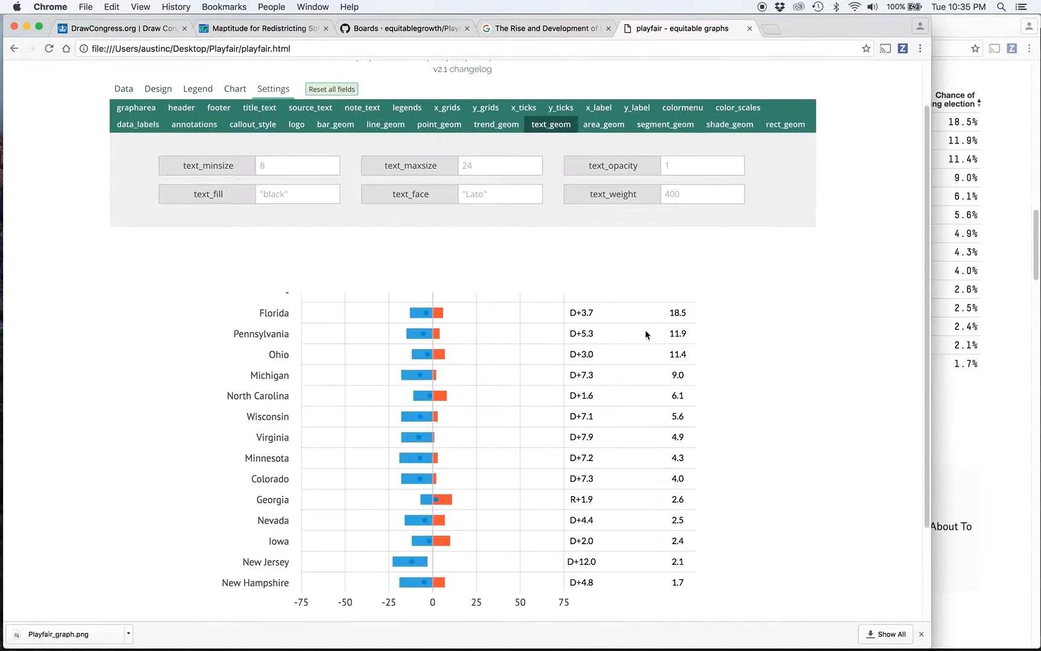
{"action": "left_click", "coordinate": [1013, 297]}
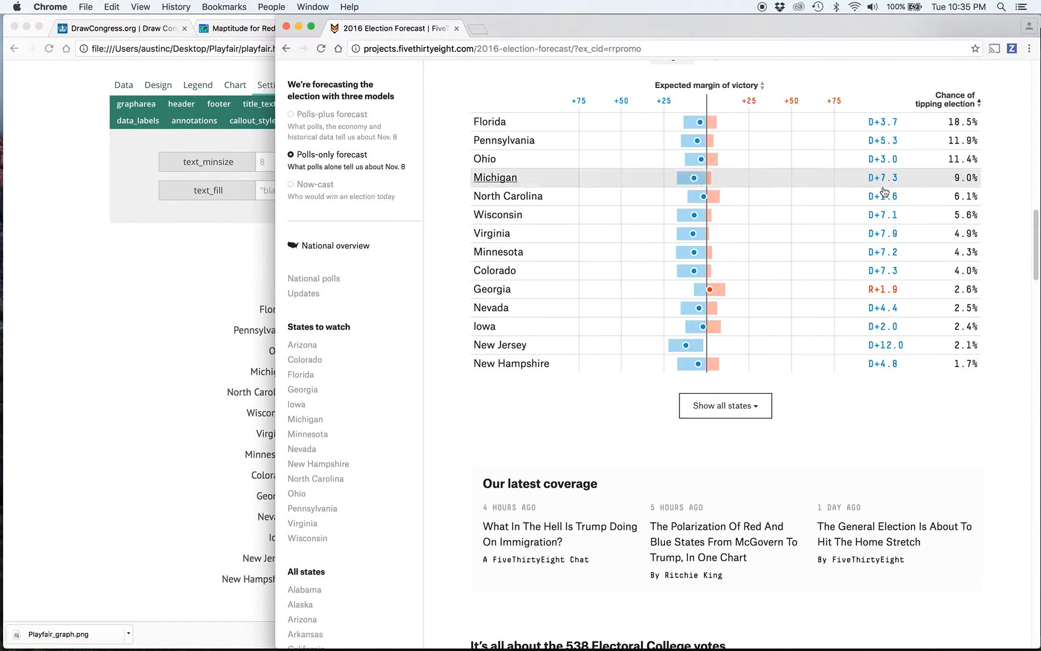
{"action": "left_click", "coordinate": [177, 374]}
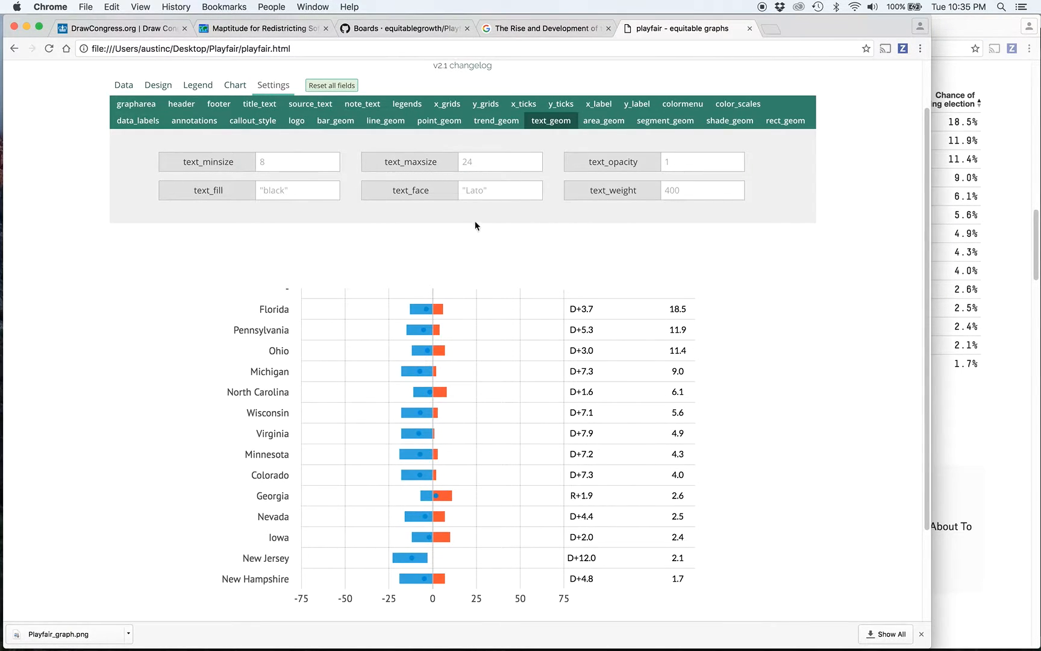
{"action": "left_click", "coordinate": [489, 194]}
{"action": "type", "text": "\"Courier\""}
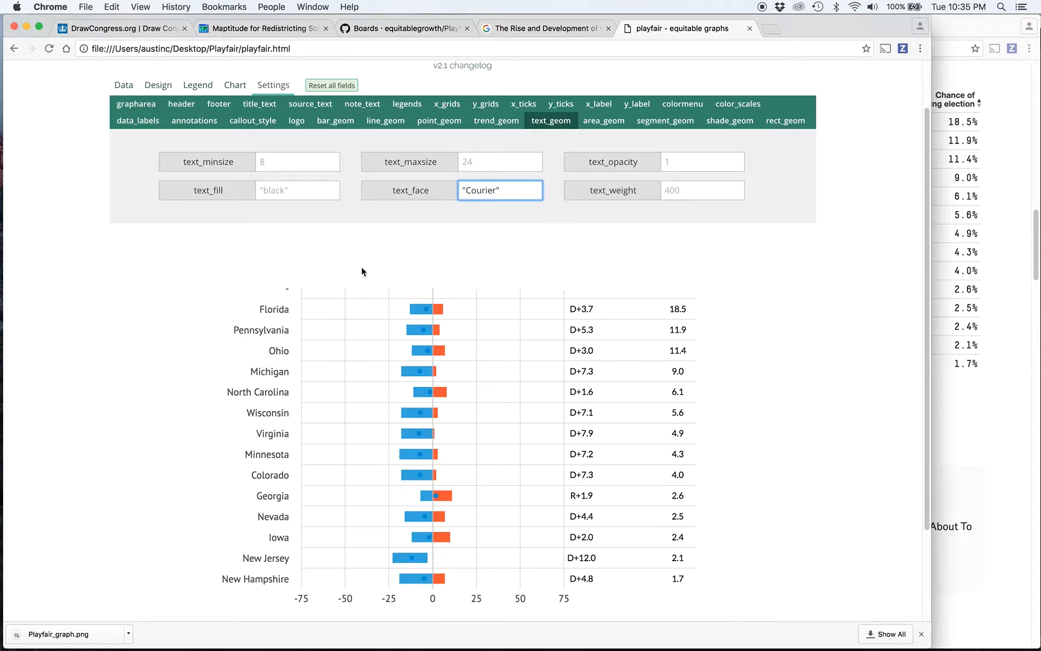
{"action": "scroll", "coordinate": [361, 274], "scroll_direction": "down", "scroll_amount": 1}
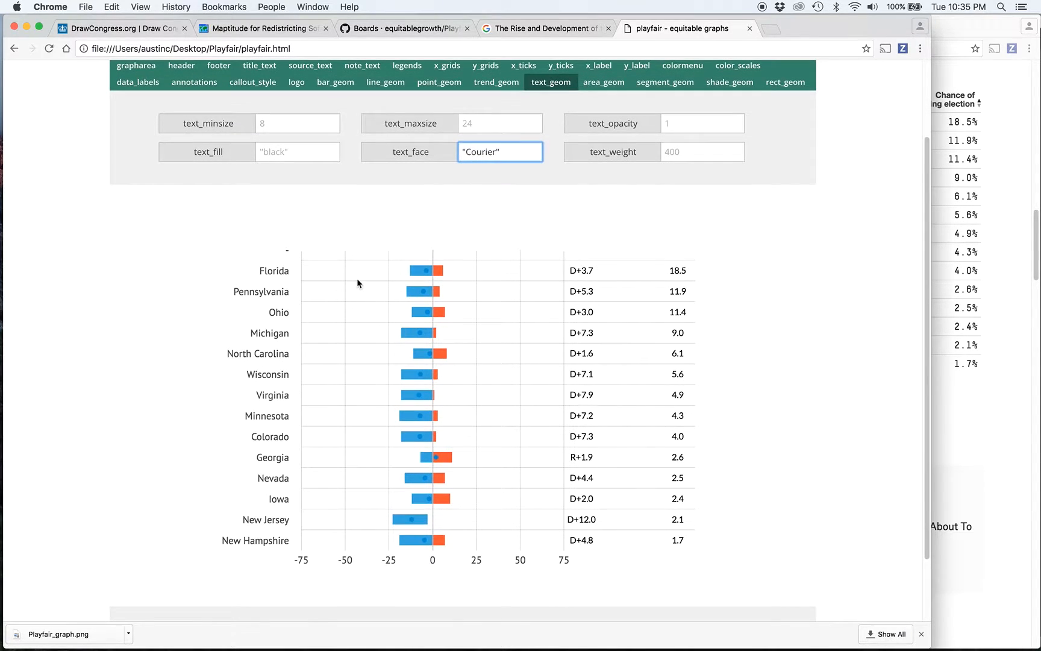
{"action": "scroll", "coordinate": [241, 483], "scroll_direction": "down", "scroll_amount": 3}
{"action": "left_click", "coordinate": [269, 556]}
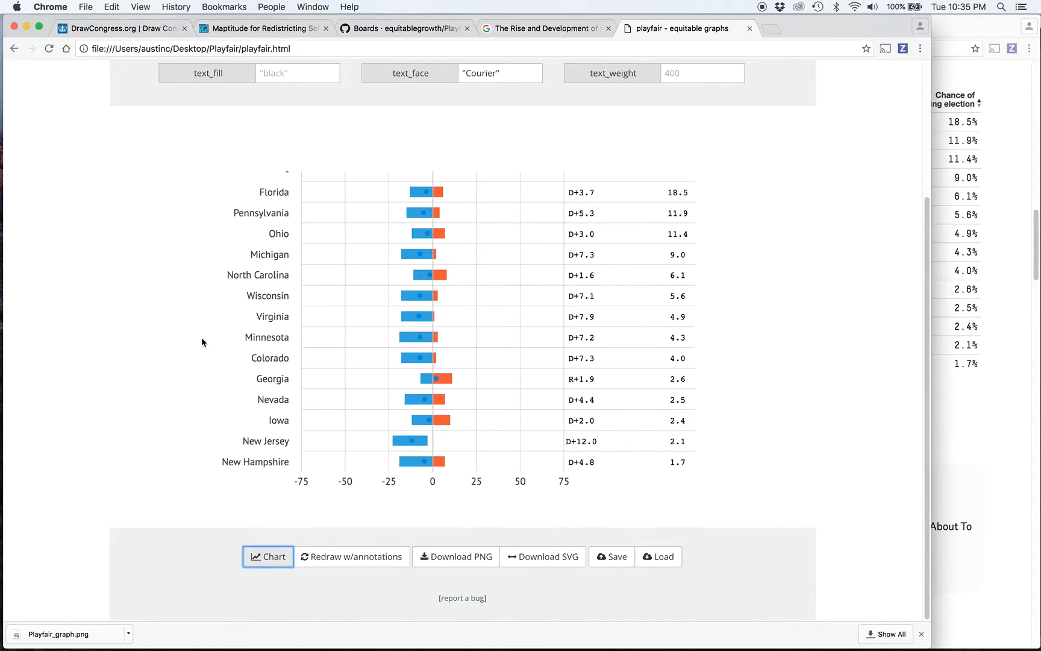
- Remove the quotation marks from the text_face value so it reads Courier, and redraw the chart
{"action": "scroll", "coordinate": [204, 341], "scroll_direction": "up", "scroll_amount": 3}
{"action": "left_click", "coordinate": [465, 172]}
{"action": "key", "text": "BackSpace"}
{"action": "key", "text": "super+a"}
{"action": "key", "text": "Right"}
{"action": "key", "text": "BackSpace"}
{"action": "scroll", "coordinate": [331, 320], "scroll_direction": "down", "scroll_amount": 1}
{"action": "scroll", "coordinate": [331, 320], "scroll_direction": "down", "scroll_amount": 2}
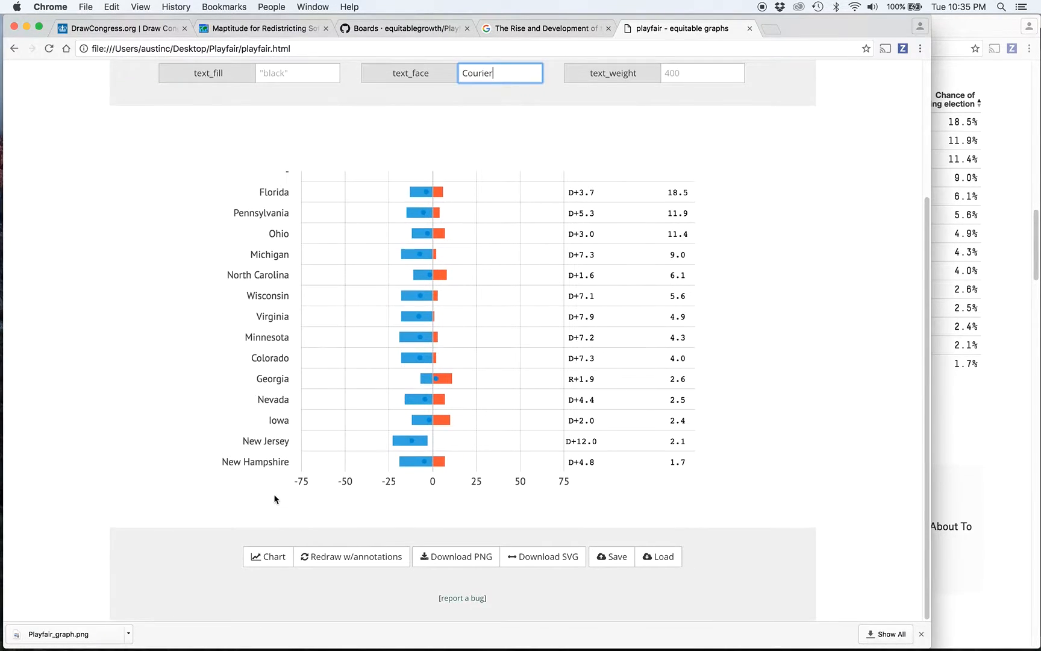
{"action": "left_click", "coordinate": [267, 556]}
{"action": "scroll", "coordinate": [243, 312], "scroll_direction": "up", "scroll_amount": 4}
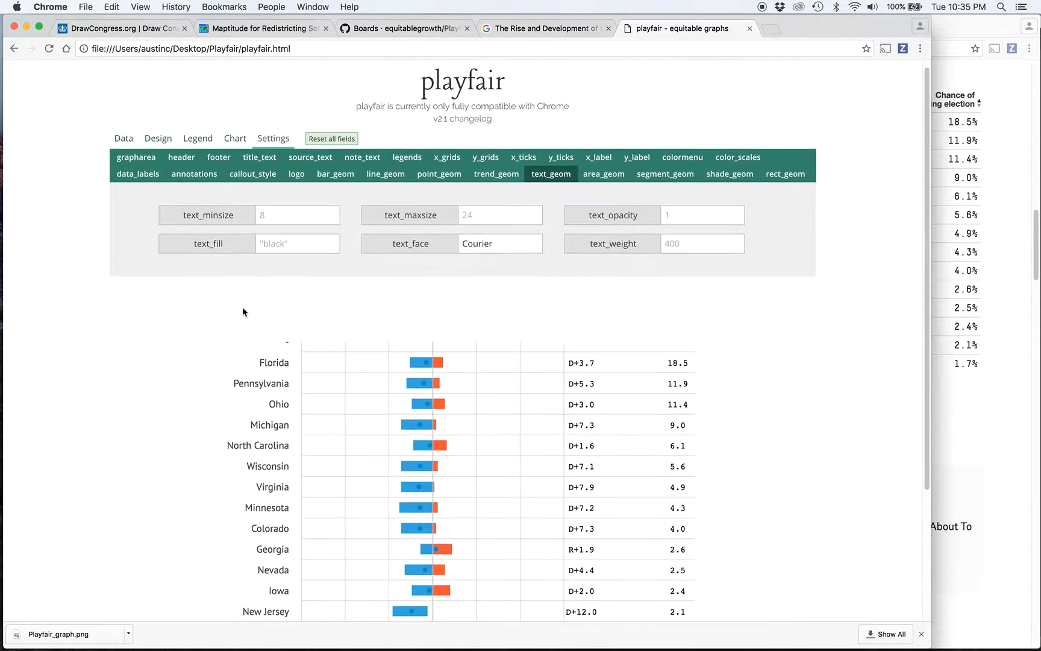
{"action": "scroll", "coordinate": [453, 281], "scroll_direction": "down", "scroll_amount": 2}
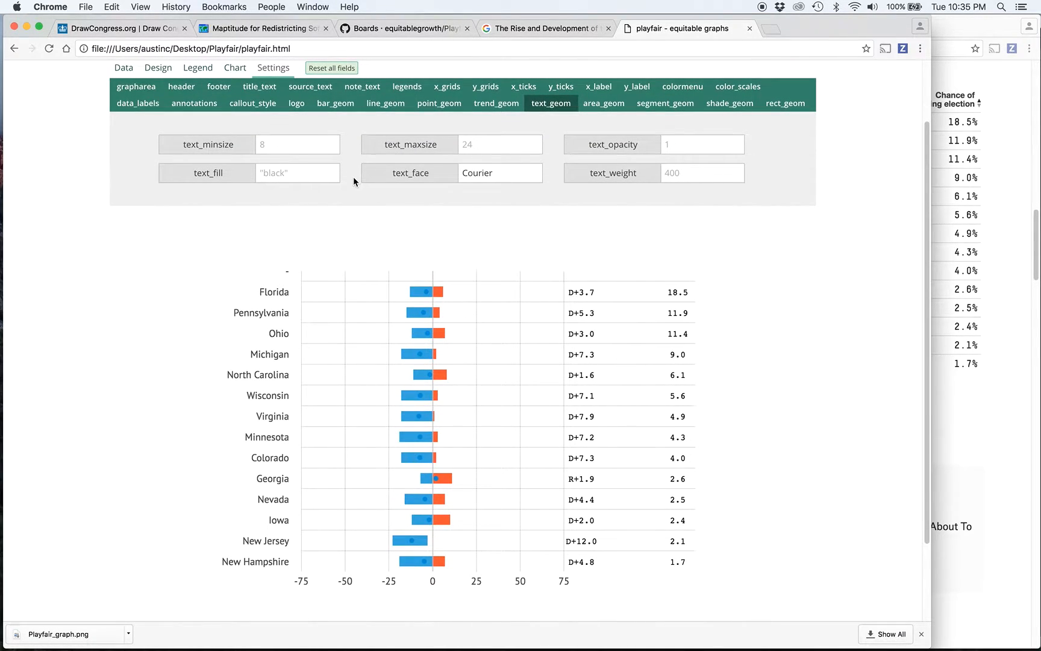
{"action": "left_click", "coordinate": [477, 147]}
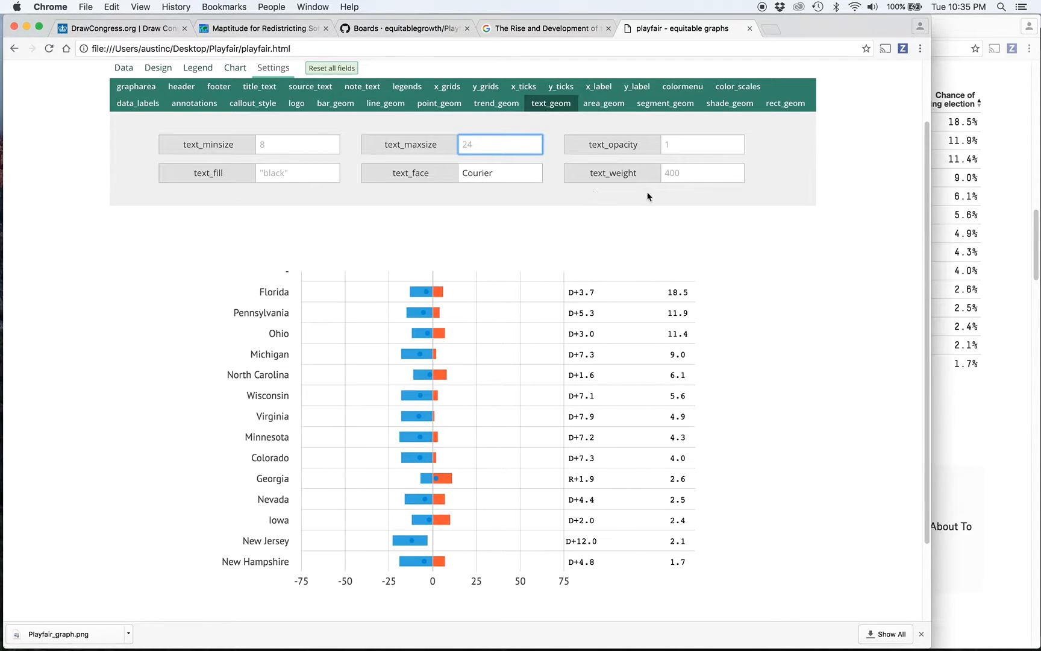
{"action": "scroll", "coordinate": [708, 268], "scroll_direction": "up", "scroll_amount": 1}
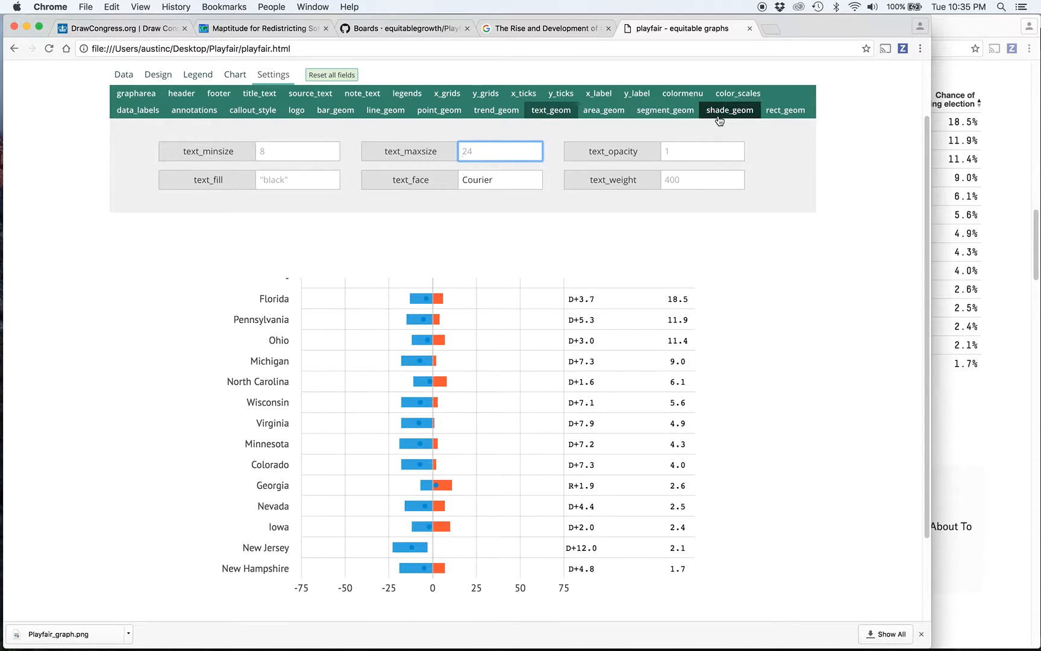
- Open the rect_geom settings, set rect_opacity to .4, and redraw the chart
{"action": "left_click", "coordinate": [775, 113]}
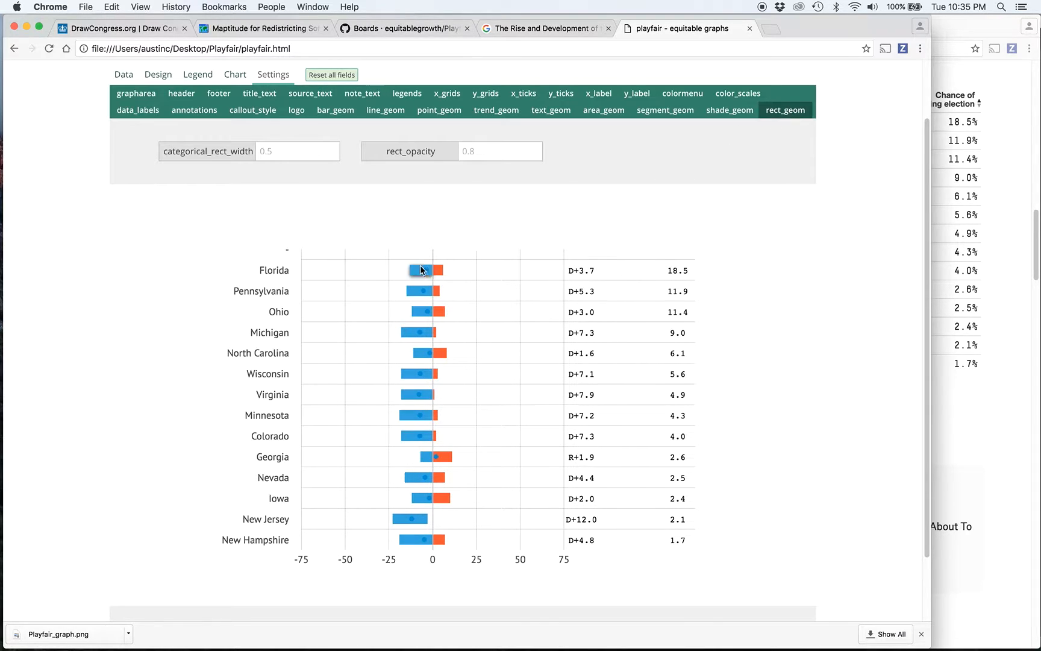
{"action": "left_click", "coordinate": [511, 155]}
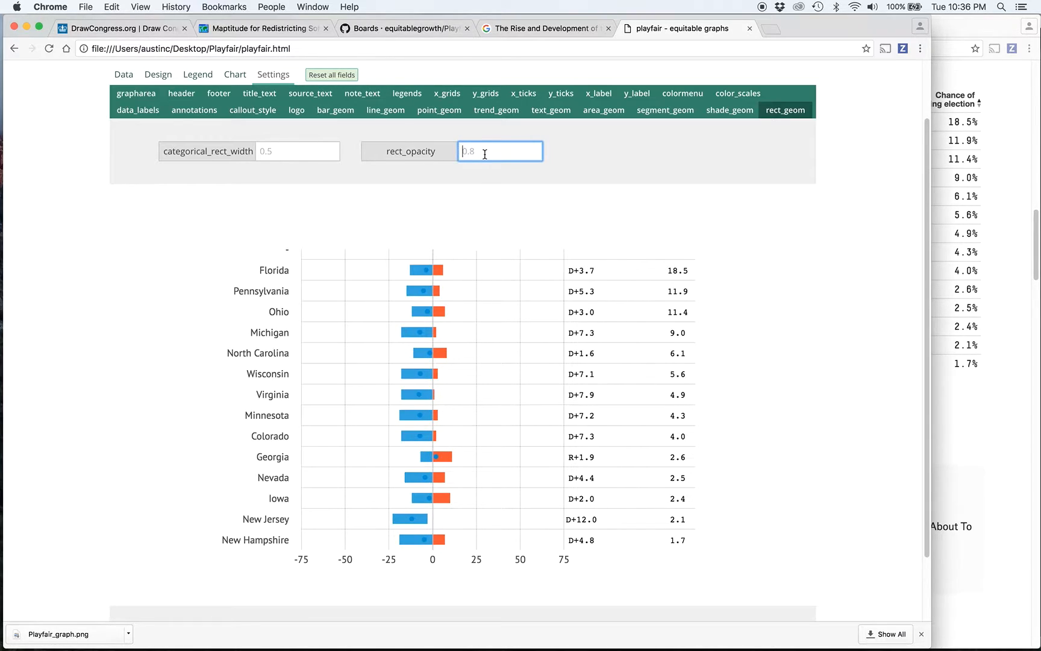
{"action": "type", "text": ".4"}
{"action": "scroll", "coordinate": [352, 236], "scroll_direction": "down", "scroll_amount": 2}
{"action": "left_click", "coordinate": [268, 581]}
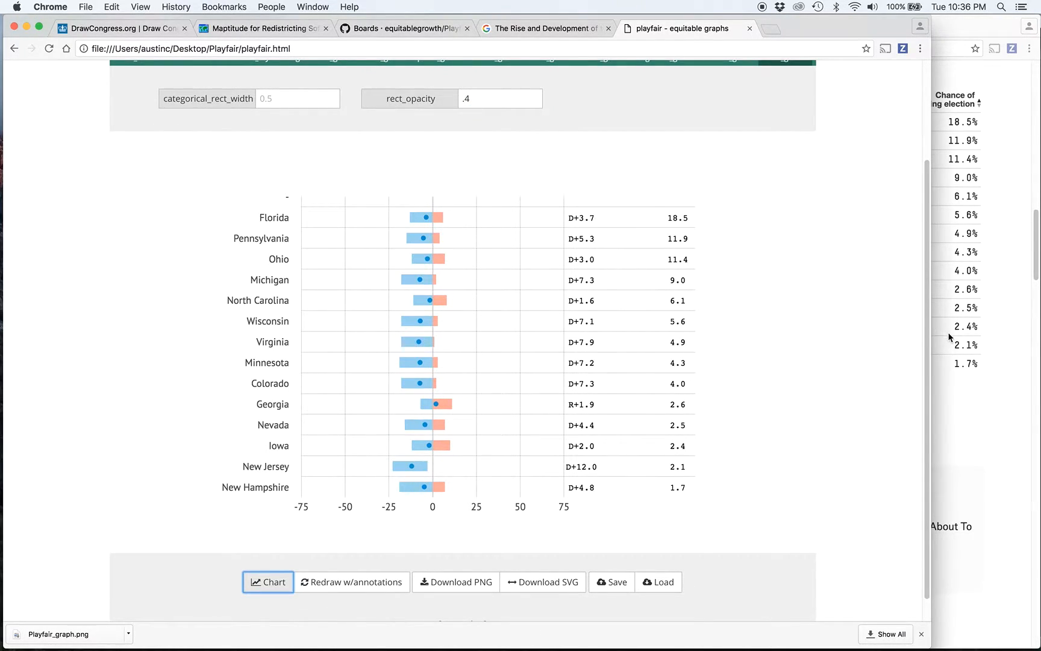
- Compare the bar shading with the FiveThirtyEight chart, set rect_opacity to .3, and redraw the chart
{"action": "left_click", "coordinate": [949, 337]}
{"action": "left_click", "coordinate": [158, 345]}
{"action": "mouse_move", "coordinate": [822, 24]}
{"action": "left_mouse_down"}
{"action": "mouse_move", "coordinate": [666, 22]}
{"action": "mouse_move", "coordinate": [557, 3]}
{"action": "mouse_move", "coordinate": [822, 3]}
{"action": "left_mouse_up"}
{"action": "left_click", "coordinate": [502, 100]}
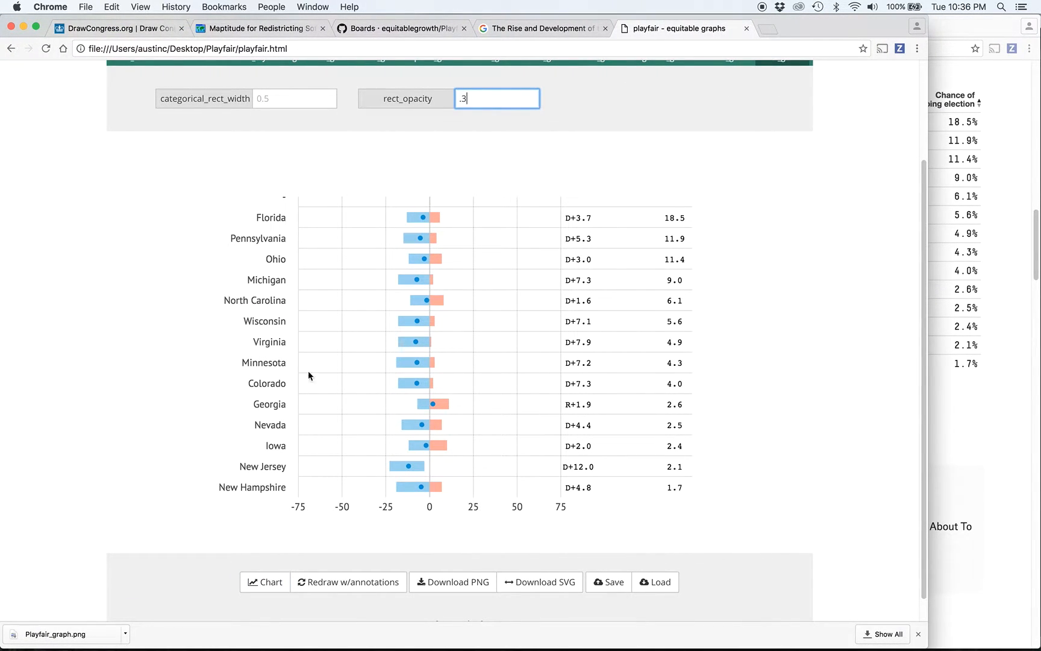
{"action": "key", "text": "Tab"}
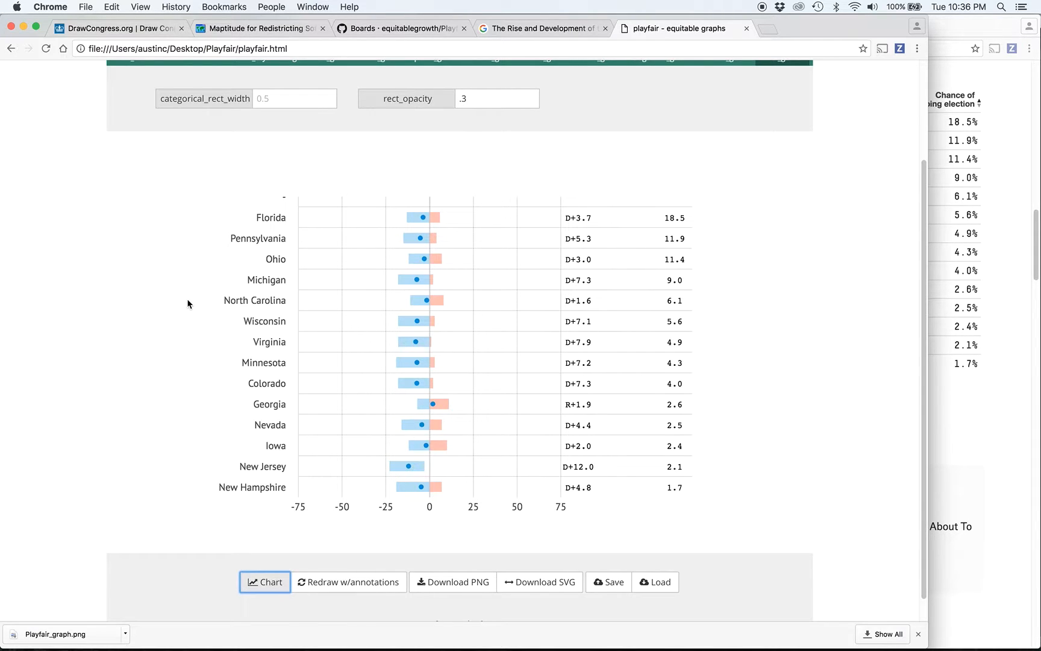
- Set categorical_rect_width to 1 and redraw the chart
{"action": "left_click", "coordinate": [282, 101]}
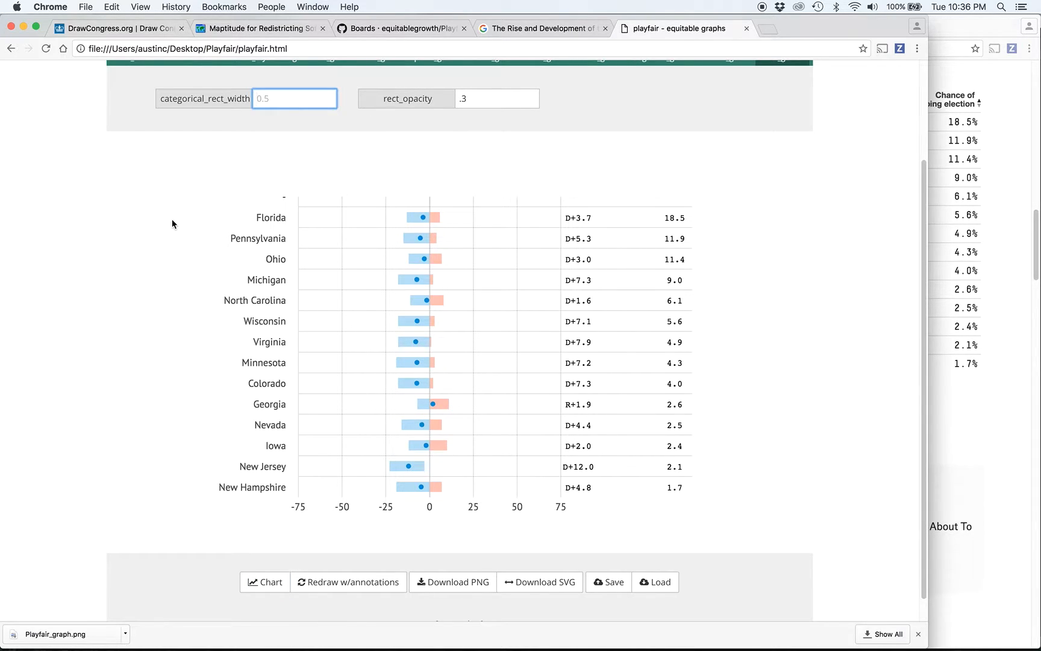
{"action": "scroll", "coordinate": [172, 219], "scroll_direction": "up", "scroll_amount": 1}
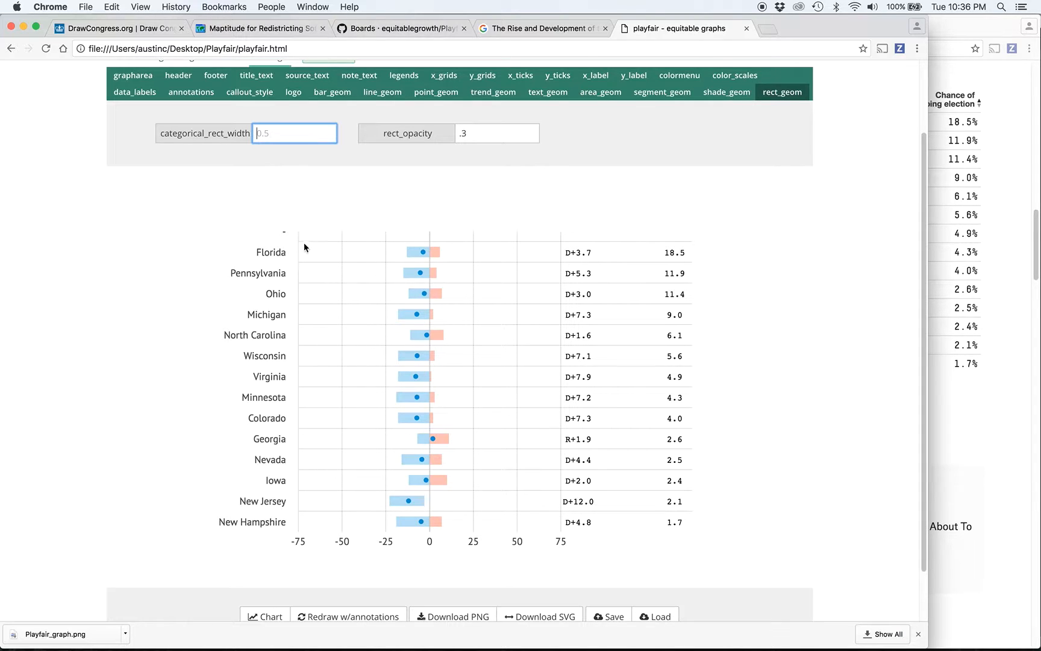
{"action": "type", "text": "1"}
{"action": "scroll", "coordinate": [289, 386], "scroll_direction": "down", "scroll_amount": 1}
{"action": "left_click", "coordinate": [259, 580]}
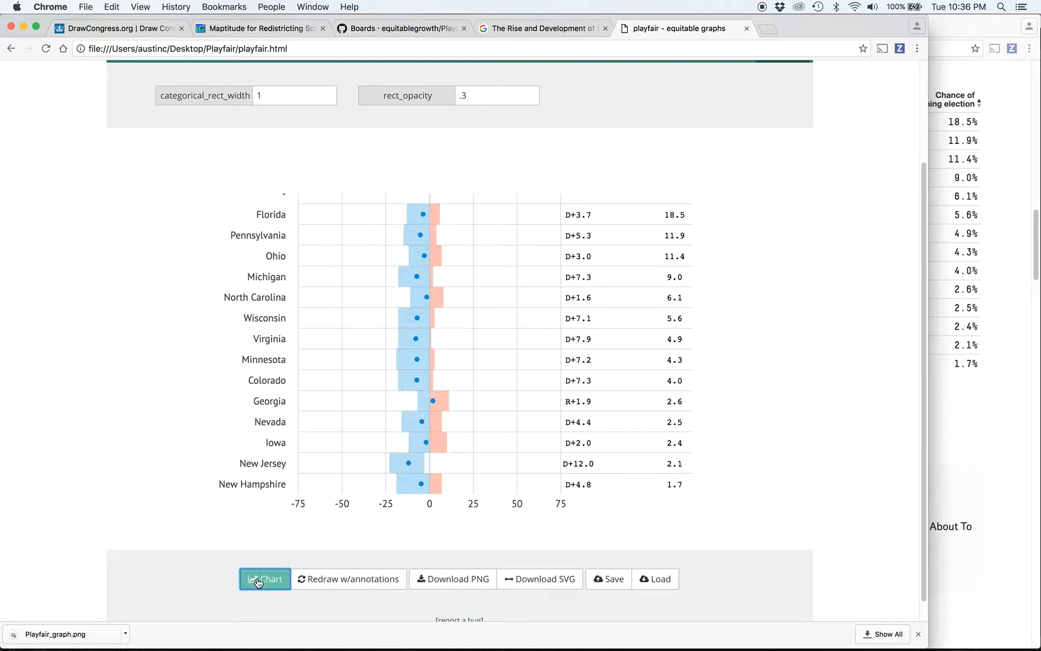
- Set categorical_rect_width to .7 and redraw the chart
{"action": "scroll", "coordinate": [158, 277], "scroll_direction": "up", "scroll_amount": 1}
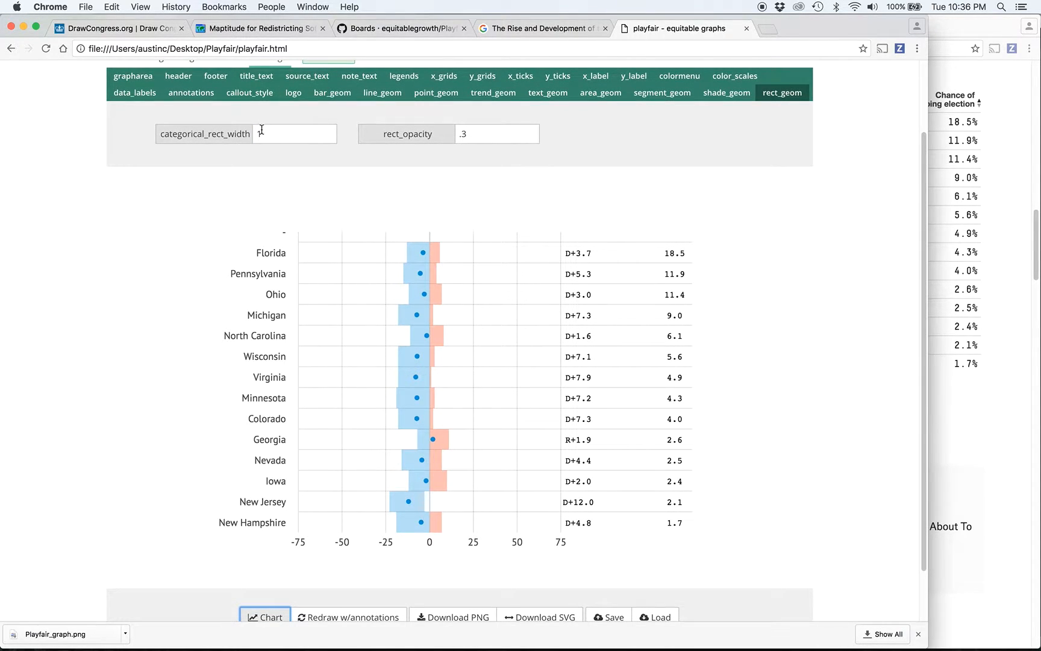
{"action": "left_click", "coordinate": [261, 132]}
{"action": "key", "text": "BackSpace"}
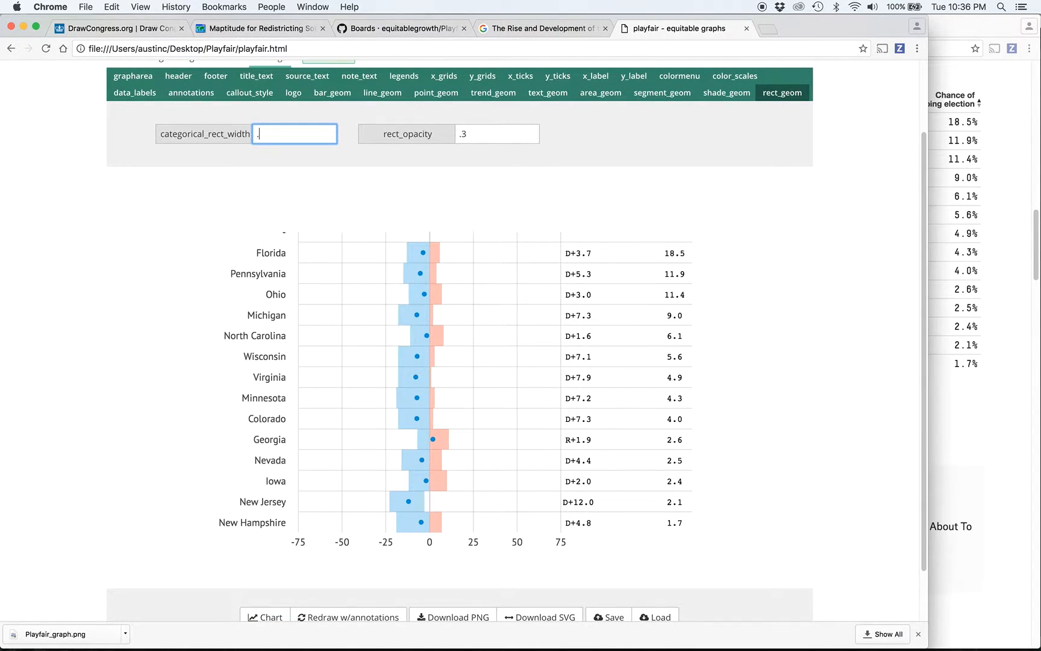
{"action": "scroll", "coordinate": [238, 288], "scroll_direction": "down", "scroll_amount": 1}
{"action": "left_click", "coordinate": [260, 567]}
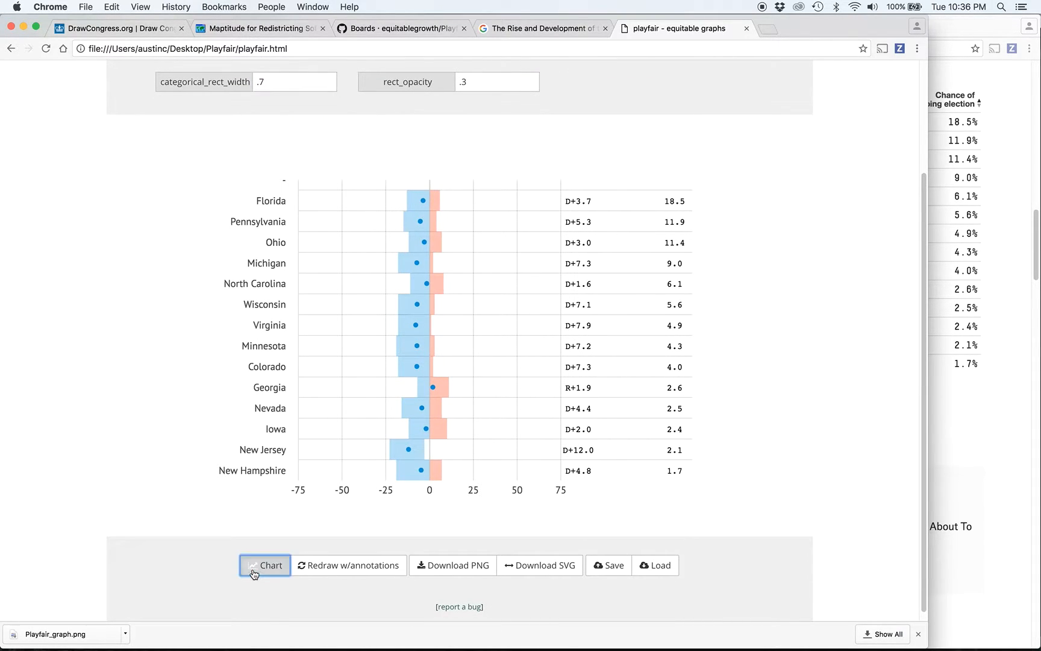
- Compare the redrawn Playfair chart's bars, points and labels with the FiveThirtyEight reference chart
{"action": "left_click_drag", "start_coordinate": [838, 27], "coordinate": [584, 4]}
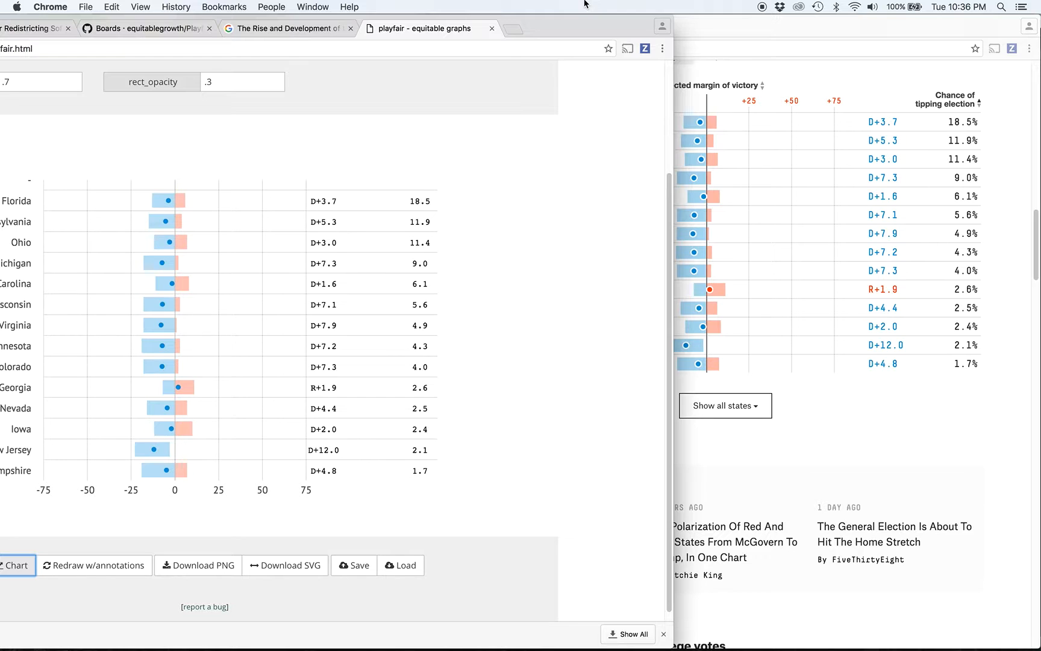
{"action": "left_click_drag", "start_coordinate": [551, 32], "coordinate": [808, 3]}
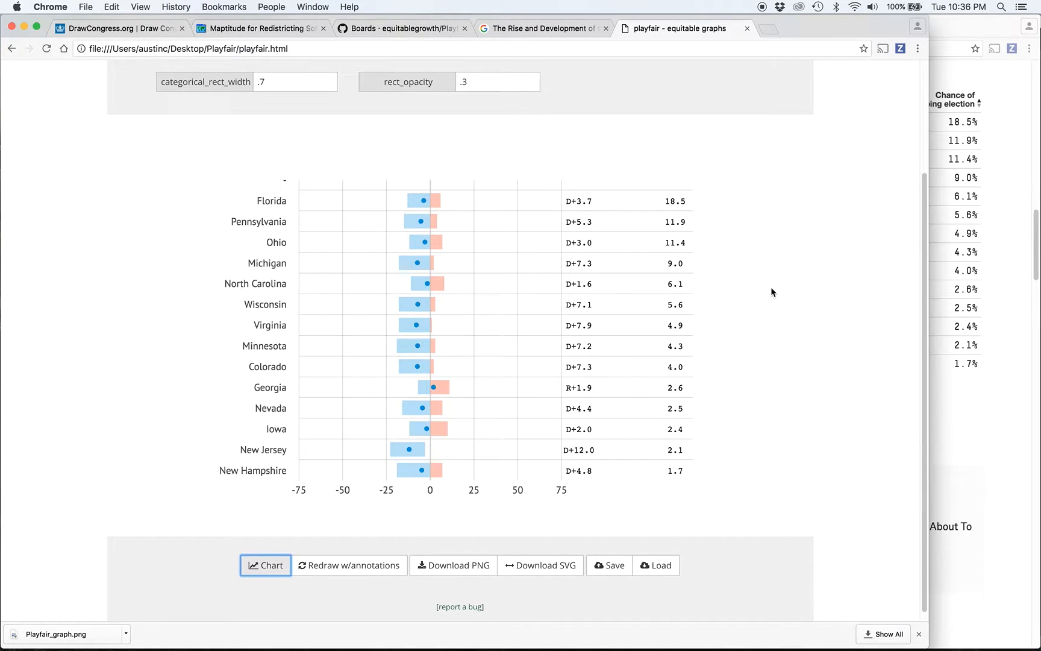
{"action": "scroll", "coordinate": [539, 188], "scroll_direction": "up", "scroll_amount": 4}
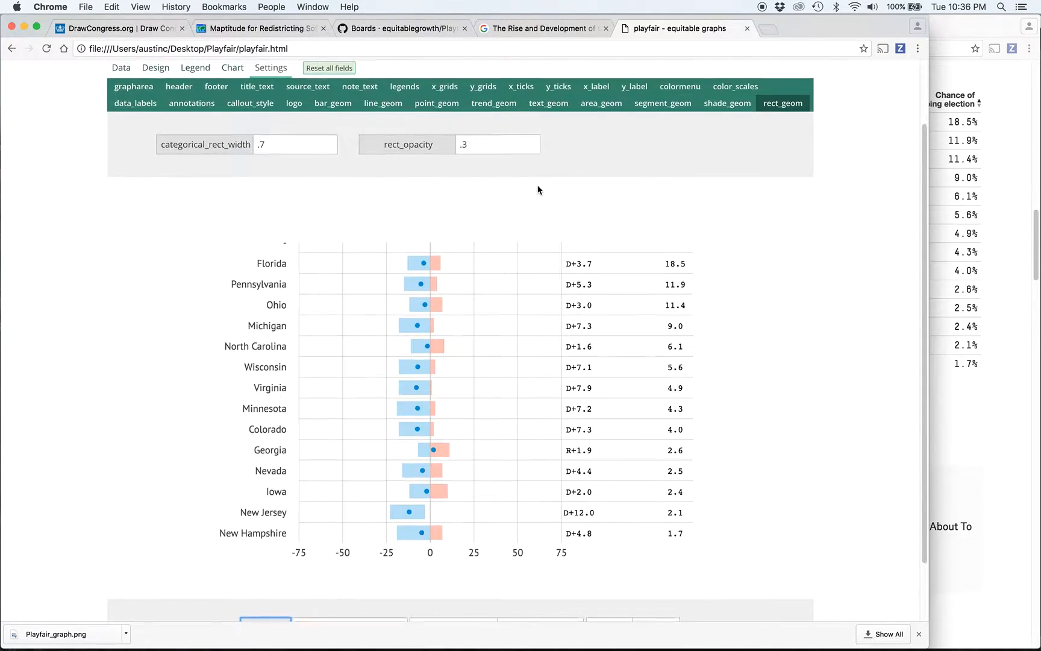
{"action": "scroll", "coordinate": [387, 303], "scroll_direction": "down", "scroll_amount": 3}
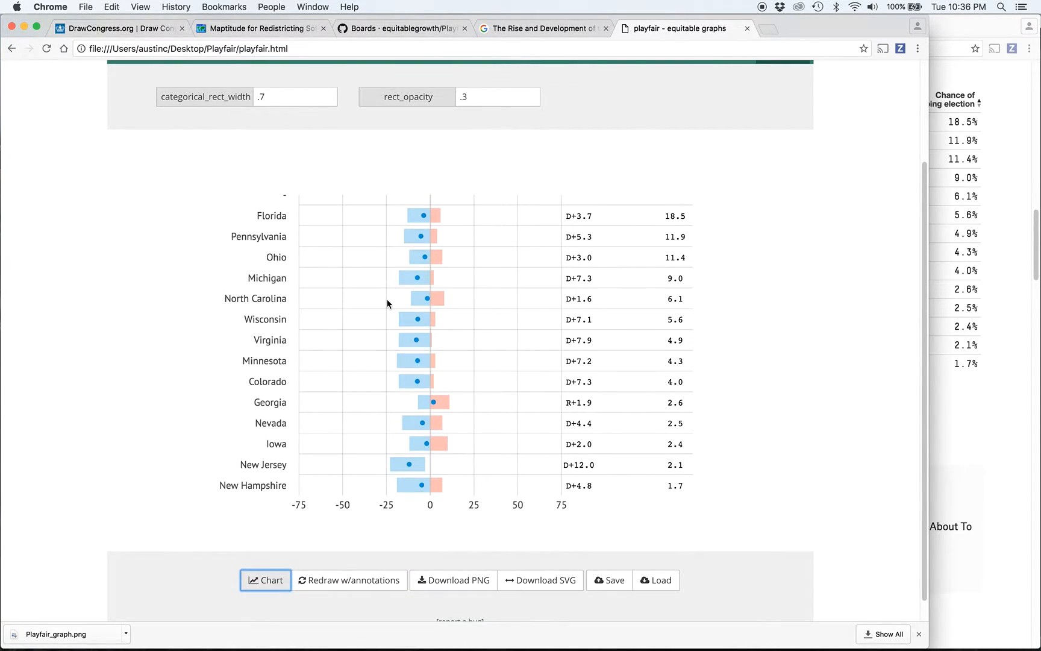
{"action": "scroll", "coordinate": [387, 303], "scroll_direction": "up", "scroll_amount": 2}
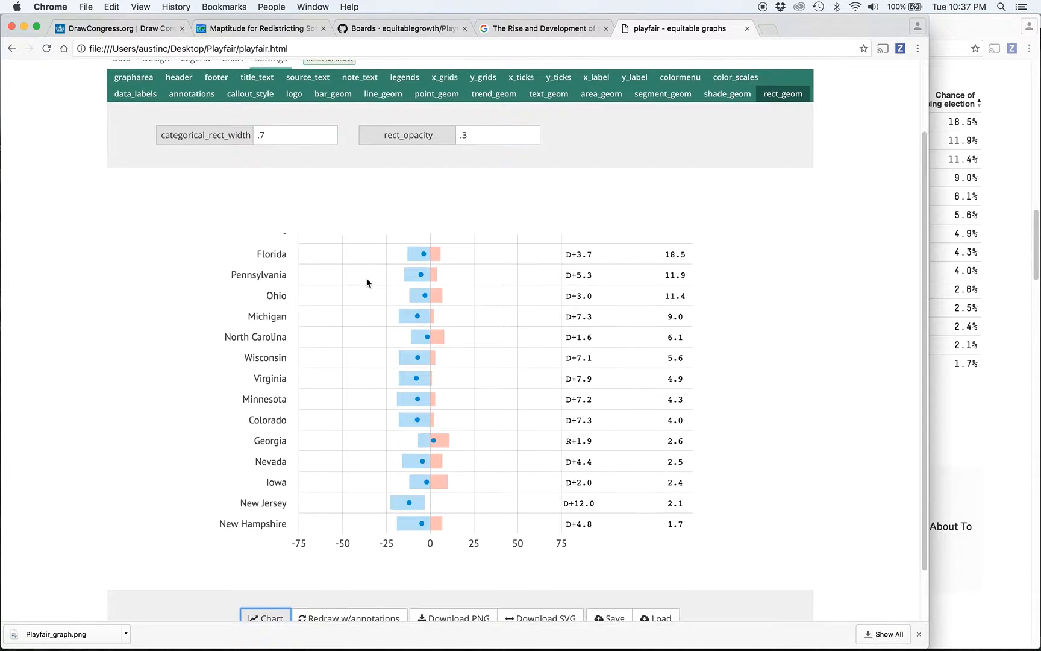
{"action": "scroll", "coordinate": [199, 137], "scroll_direction": "up", "scroll_amount": 2}
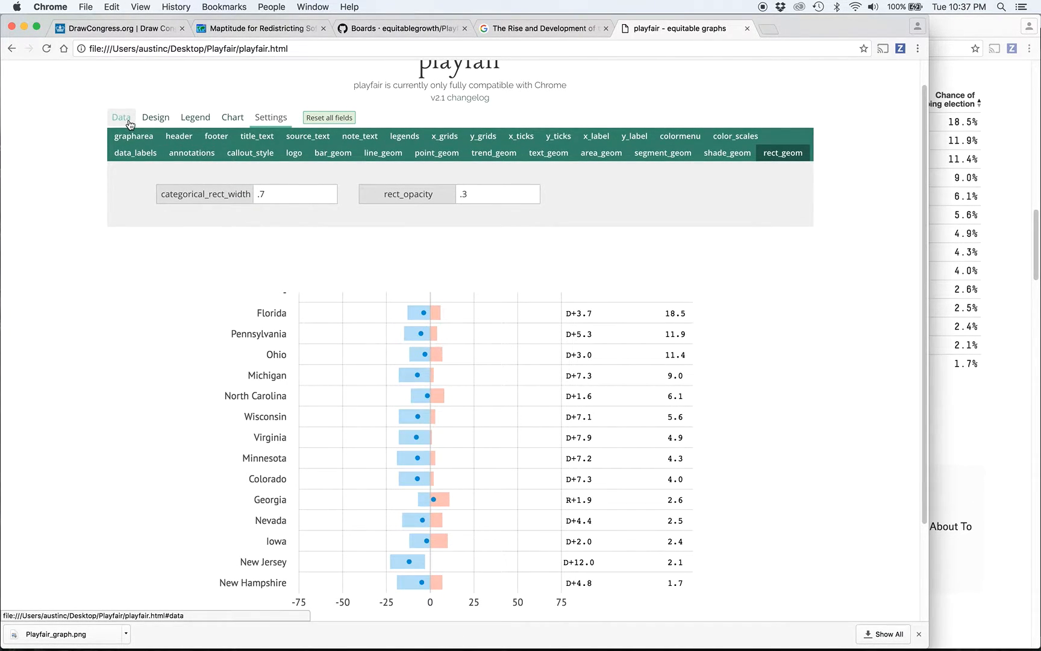
{"action": "scroll", "coordinate": [414, 260], "scroll_direction": "down", "scroll_amount": 1}
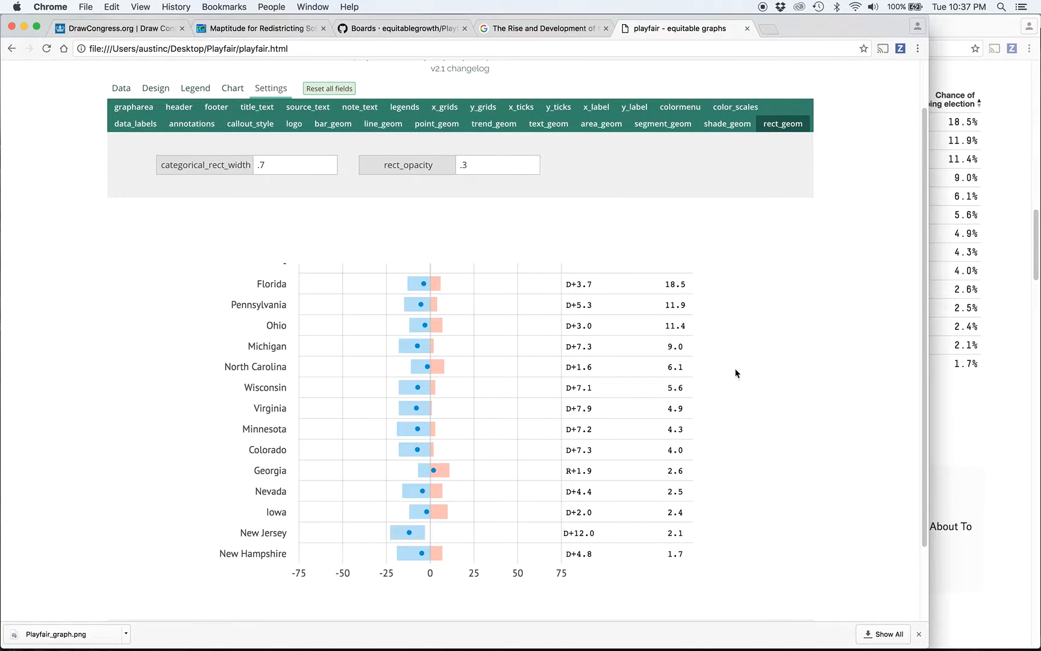
{"action": "scroll", "coordinate": [416, 260], "scroll_direction": "down", "scroll_amount": 1}
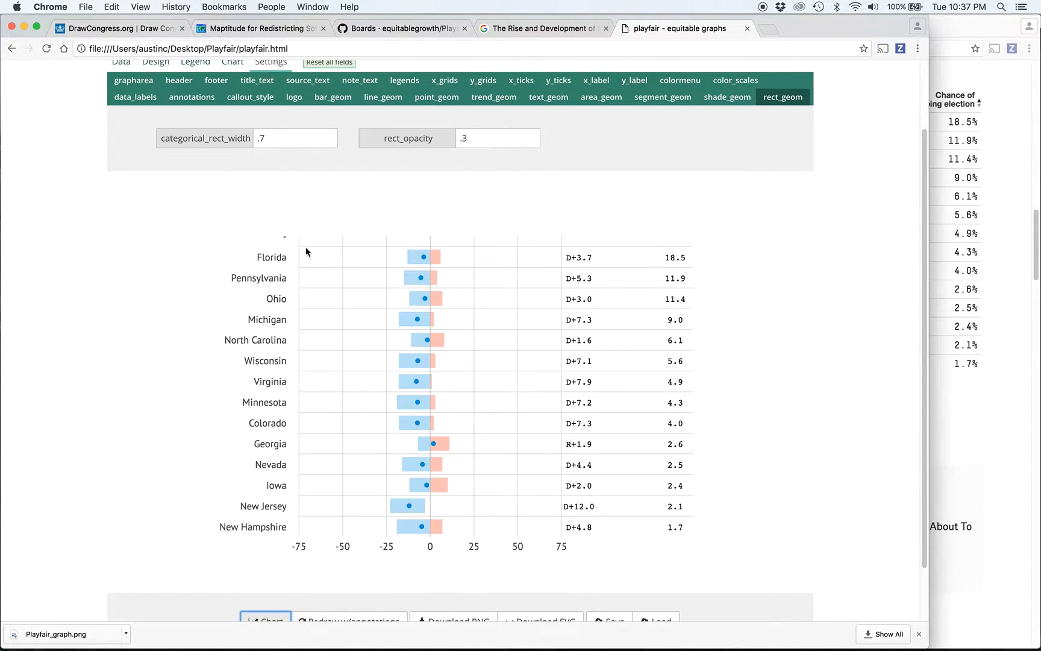
{"action": "left_click", "coordinate": [948, 326]}
{"action": "left_click", "coordinate": [200, 324]}
- Switch to the Excel workbook, inspect the "-" placeholder row in the state column, and return to the chart in Chrome
{"action": "mouse_move", "coordinate": [580, 648]}
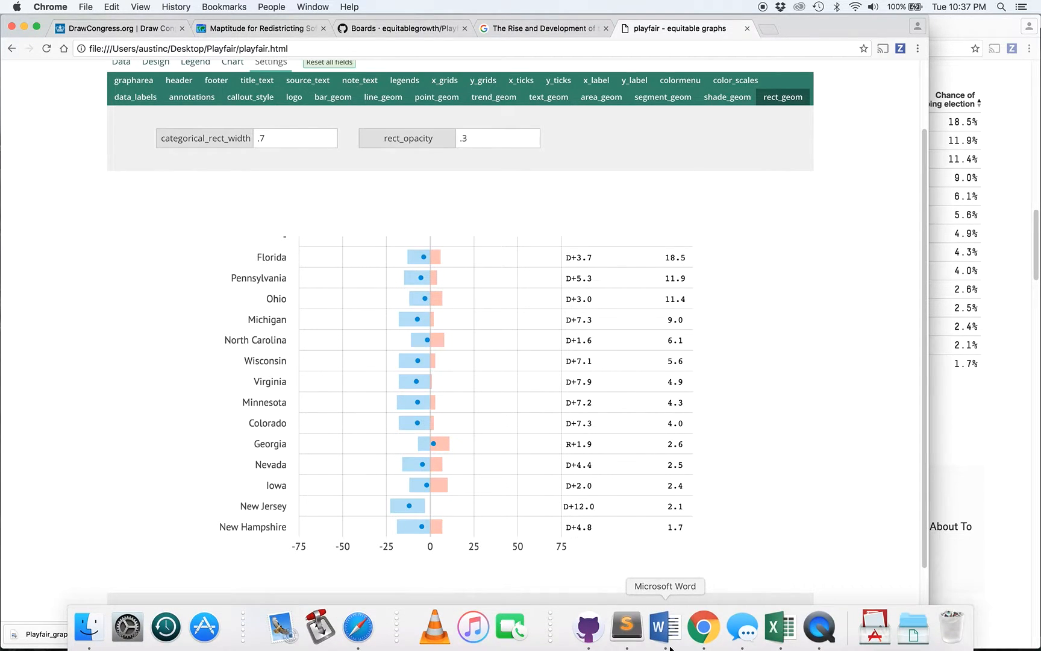
{"action": "left_click", "coordinate": [781, 627]}
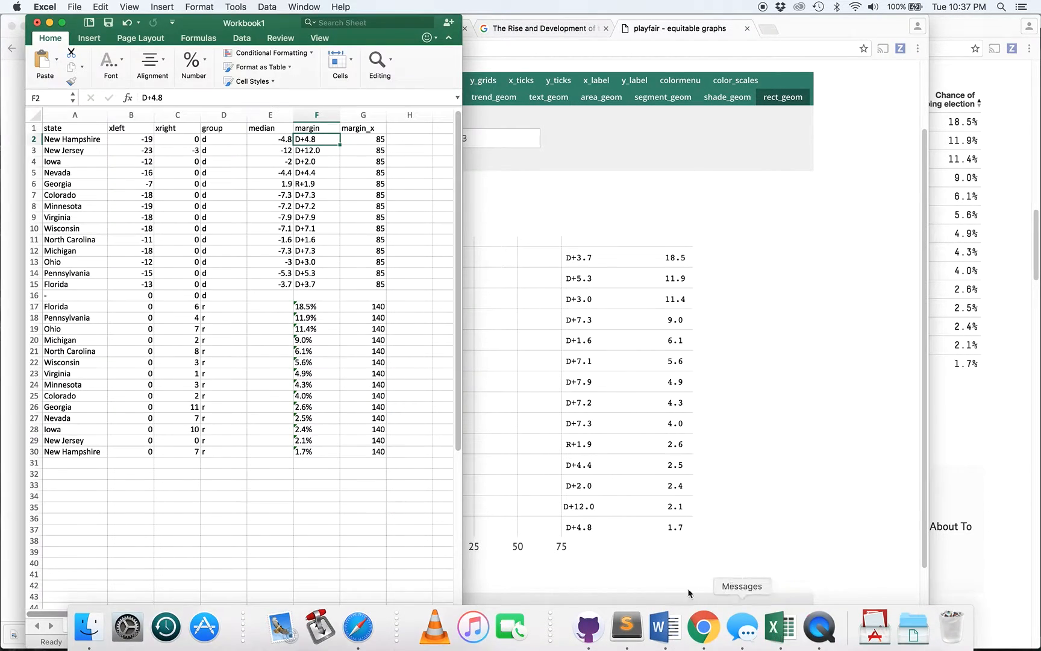
{"action": "left_click", "coordinate": [48, 295]}
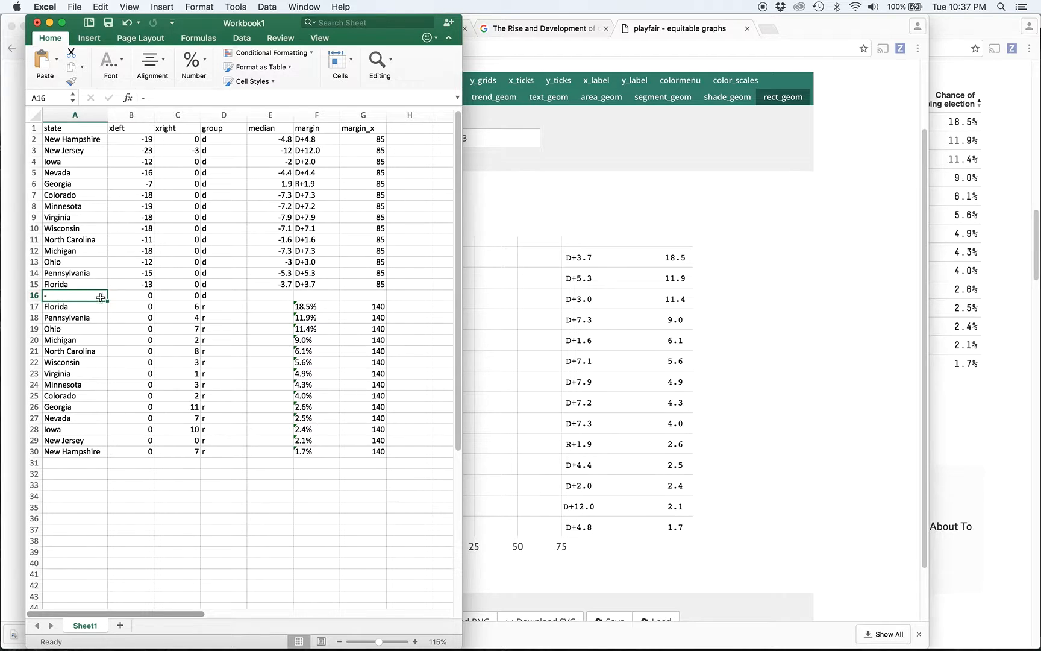
{"action": "key", "text": "super+Tab"}
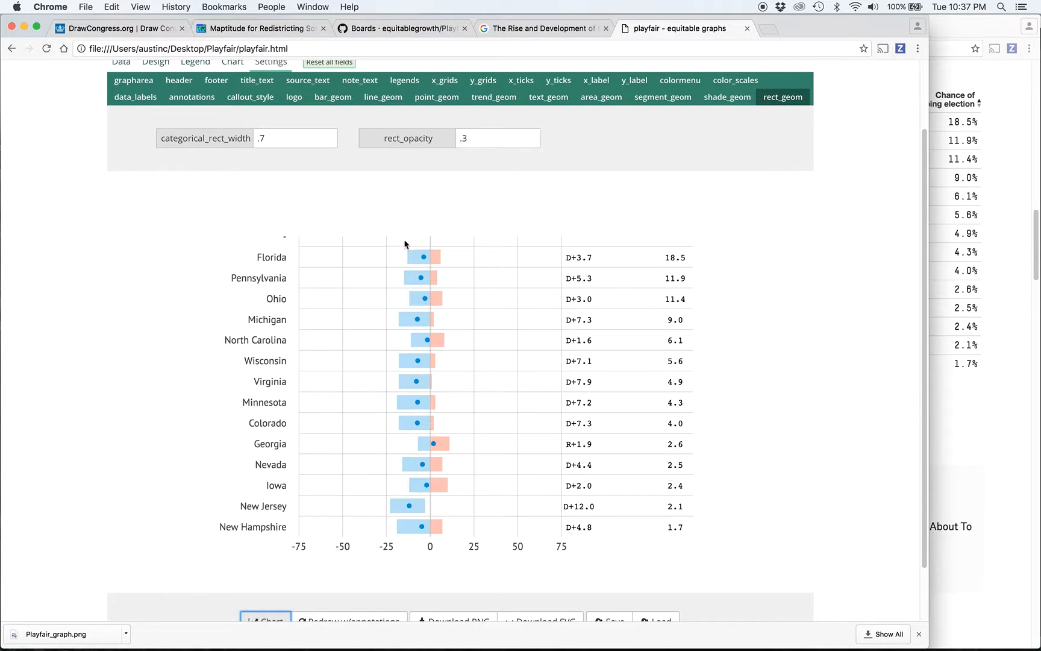
- Check the FiveThirtyEight reference chart and delete the "-" placeholder label above Florida in the Playfair chart
{"action": "left_click", "coordinate": [938, 250]}
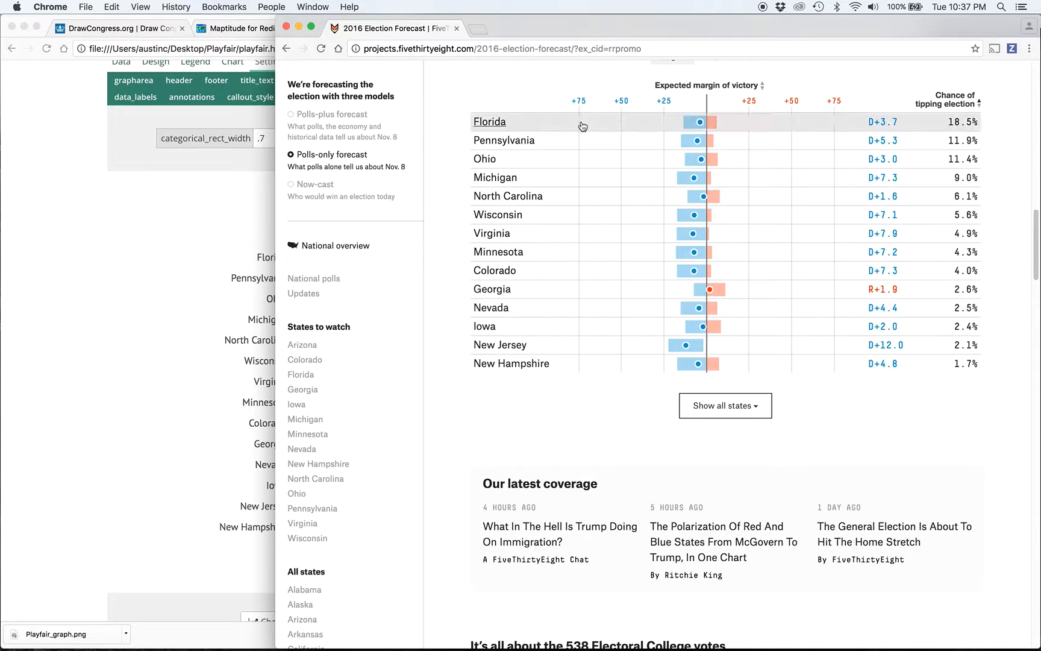
{"action": "left_click", "coordinate": [264, 275]}
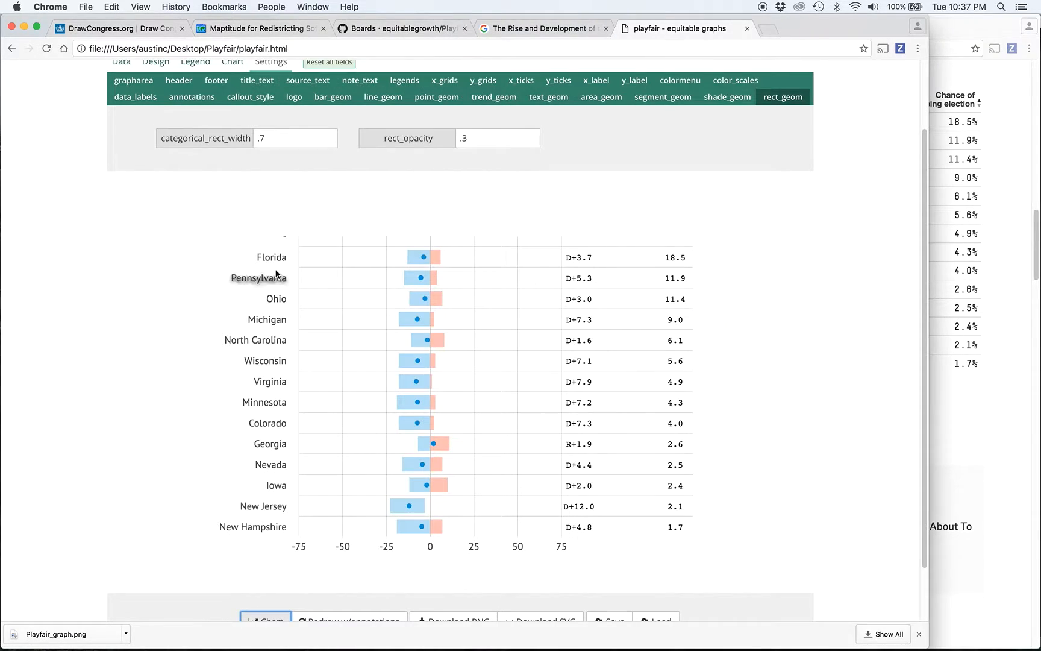
{"action": "double_click", "coordinate": [285, 236]}
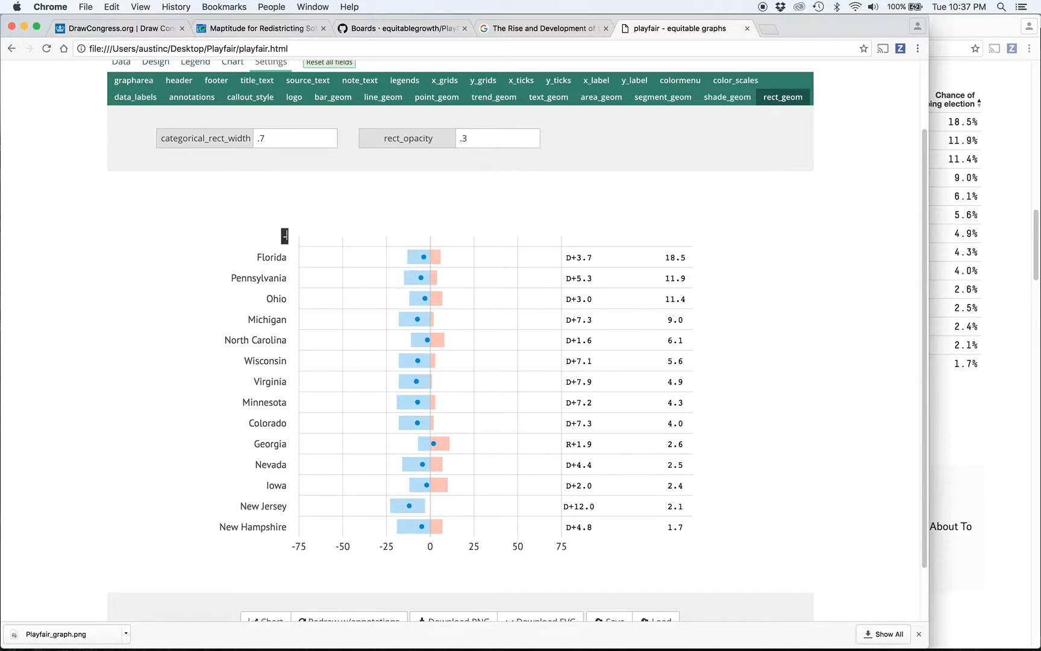
{"action": "key", "text": "BackSpace"}
- Compare with the FiveThirtyEight chart's zero line and set the x grid's xgrid_zeroopacity to 1
{"action": "left_click", "coordinate": [939, 269]}
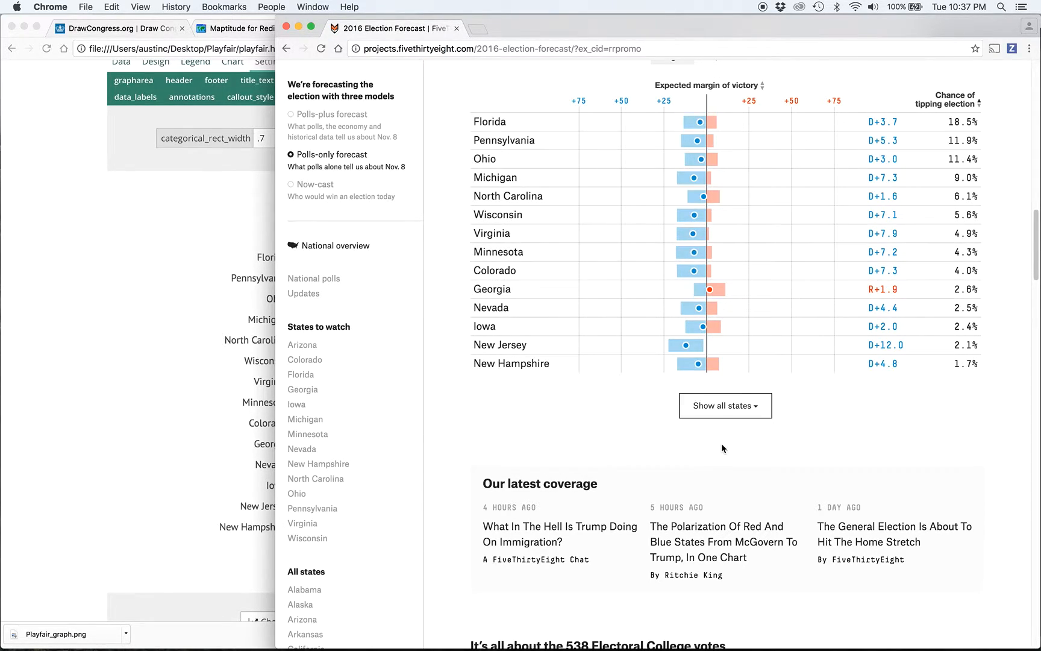
{"action": "left_click", "coordinate": [133, 238]}
{"action": "scroll", "coordinate": [151, 235], "scroll_direction": "up", "scroll_amount": 2}
{"action": "scroll", "coordinate": [165, 235], "scroll_direction": "down", "scroll_amount": 1}
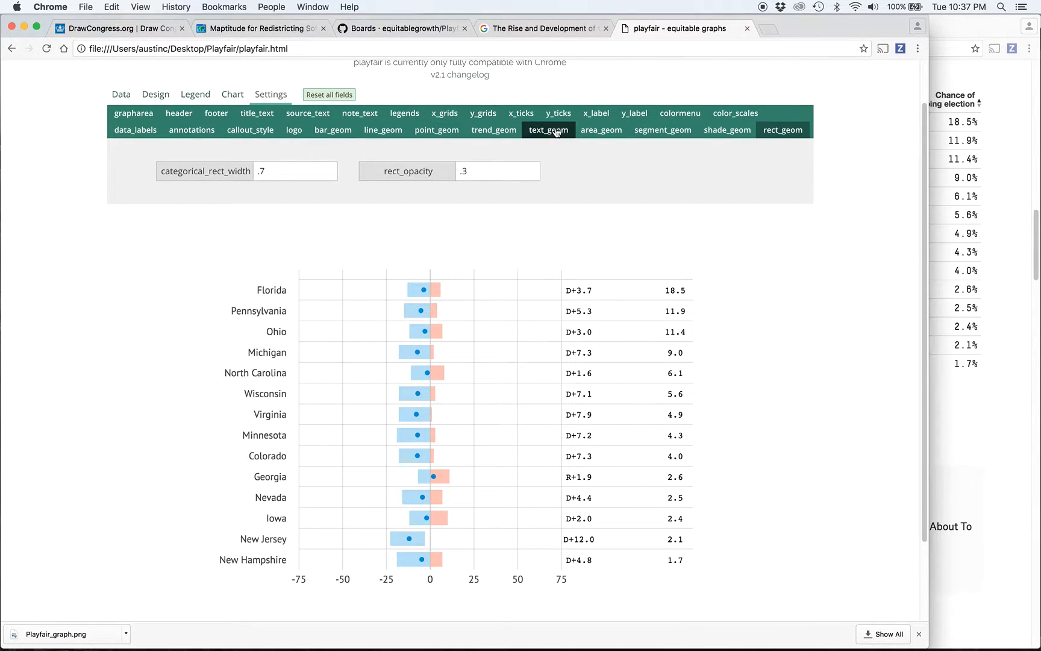
{"action": "left_click", "coordinate": [437, 118]}
{"action": "scroll", "coordinate": [449, 318], "scroll_direction": "down", "scroll_amount": 2}
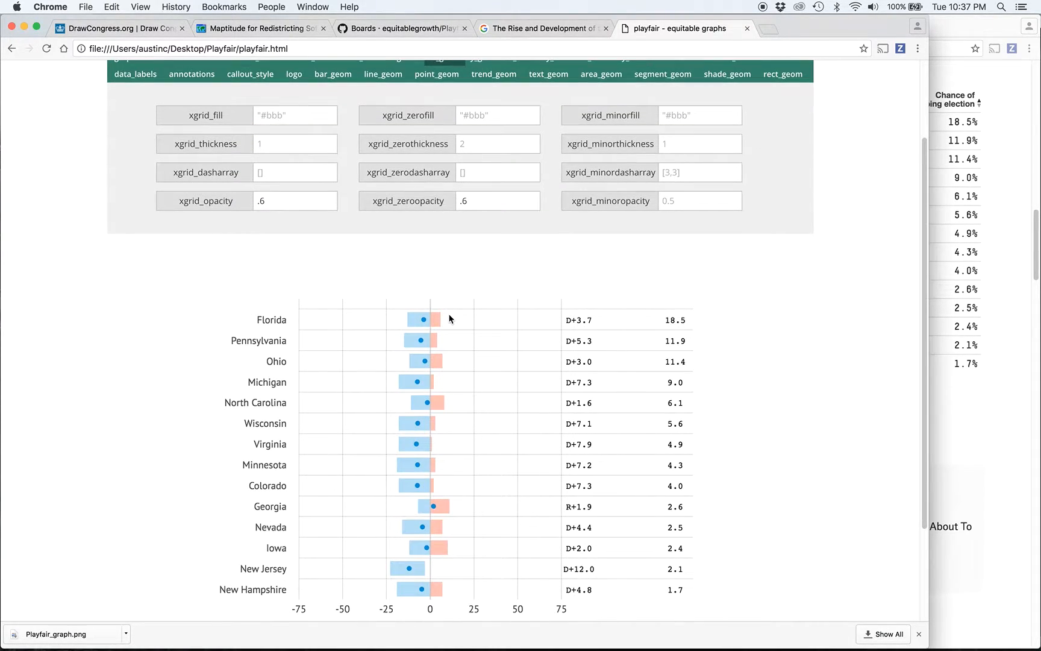
{"action": "scroll", "coordinate": [445, 229], "scroll_direction": "down", "scroll_amount": 1}
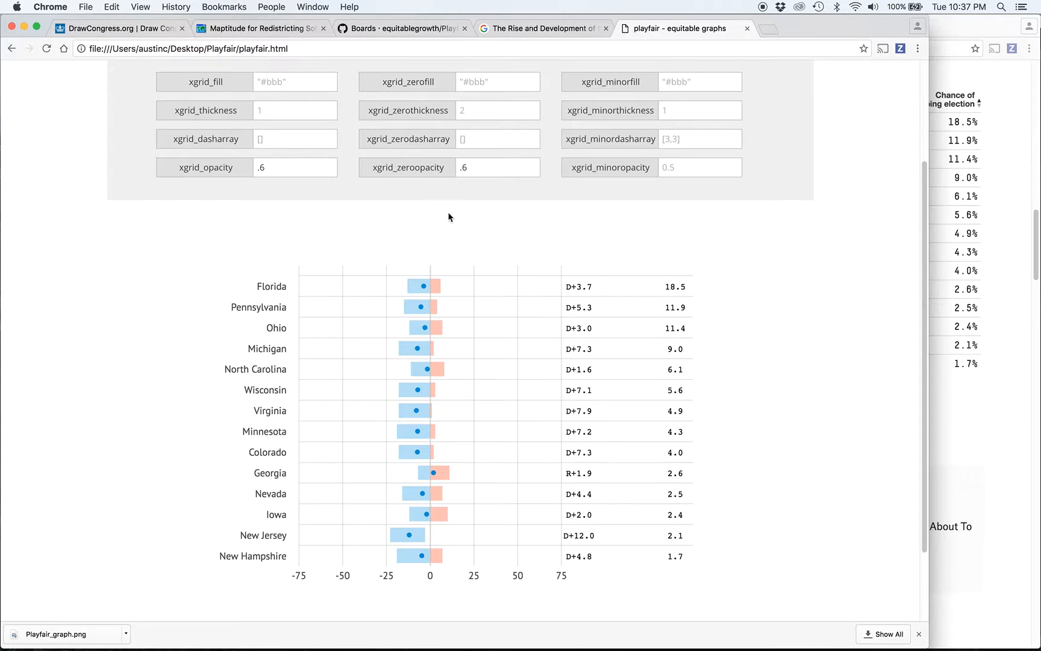
{"action": "triple_click", "coordinate": [486, 169]}
{"action": "type", "text": "1"}
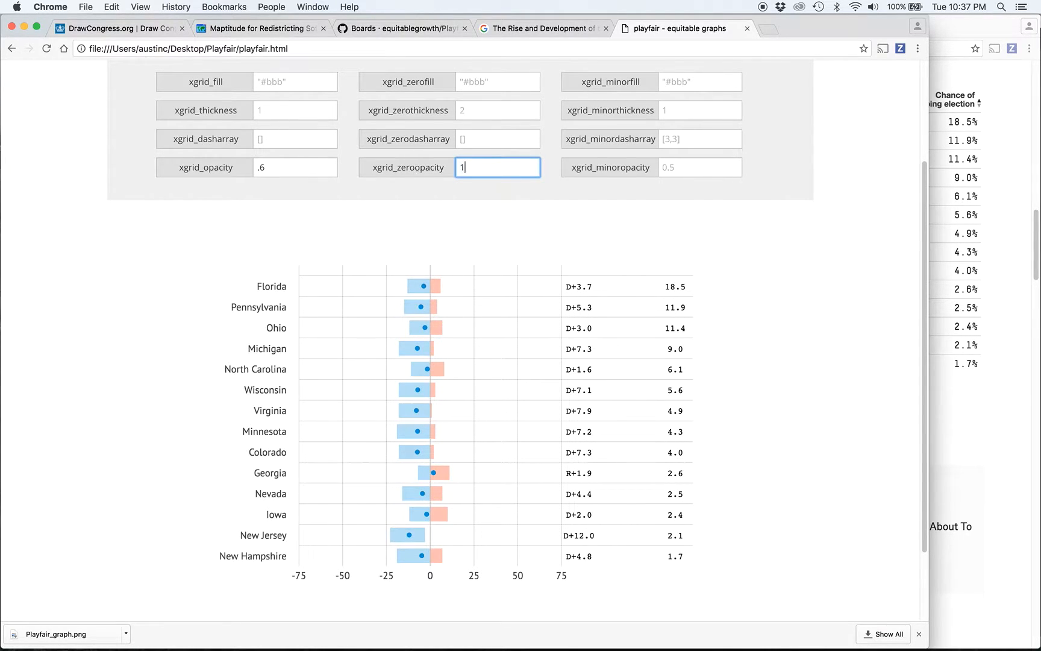
{"action": "left_click", "coordinate": [463, 204]}
{"action": "scroll", "coordinate": [463, 202], "scroll_direction": "up", "scroll_amount": 3}
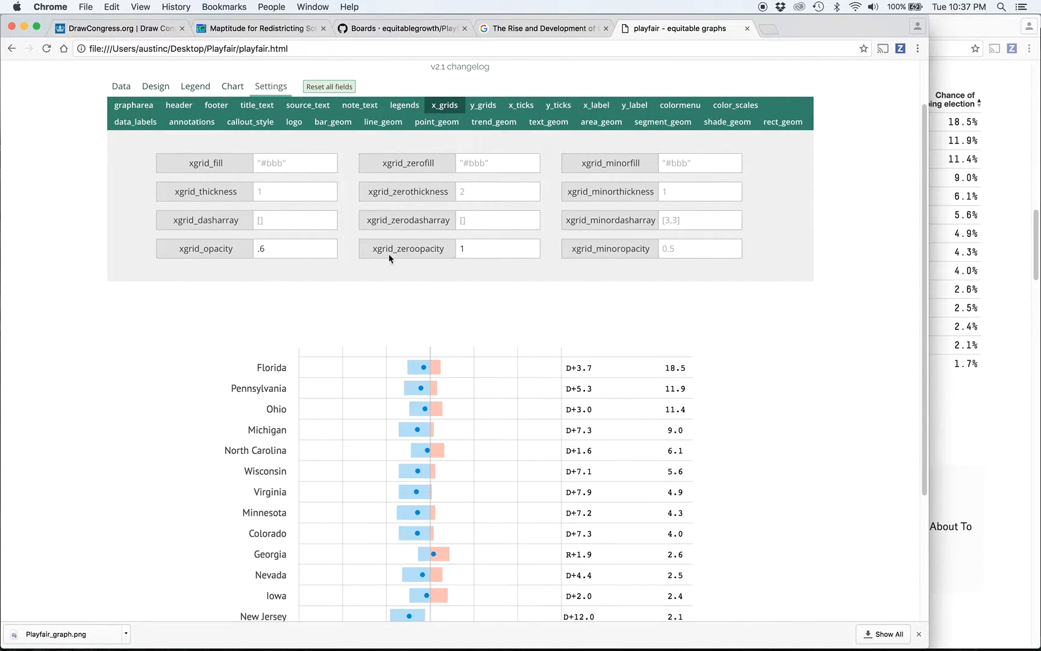
- Examine the x grid's zero-line opacity and thickness settings alongside the zero line in the chart
{"action": "left_click_drag", "start_coordinate": [396, 248], "coordinate": [438, 253]}
{"action": "left_click", "coordinate": [441, 260]}
{"action": "scroll", "coordinate": [440, 261], "scroll_direction": "down", "scroll_amount": 2}
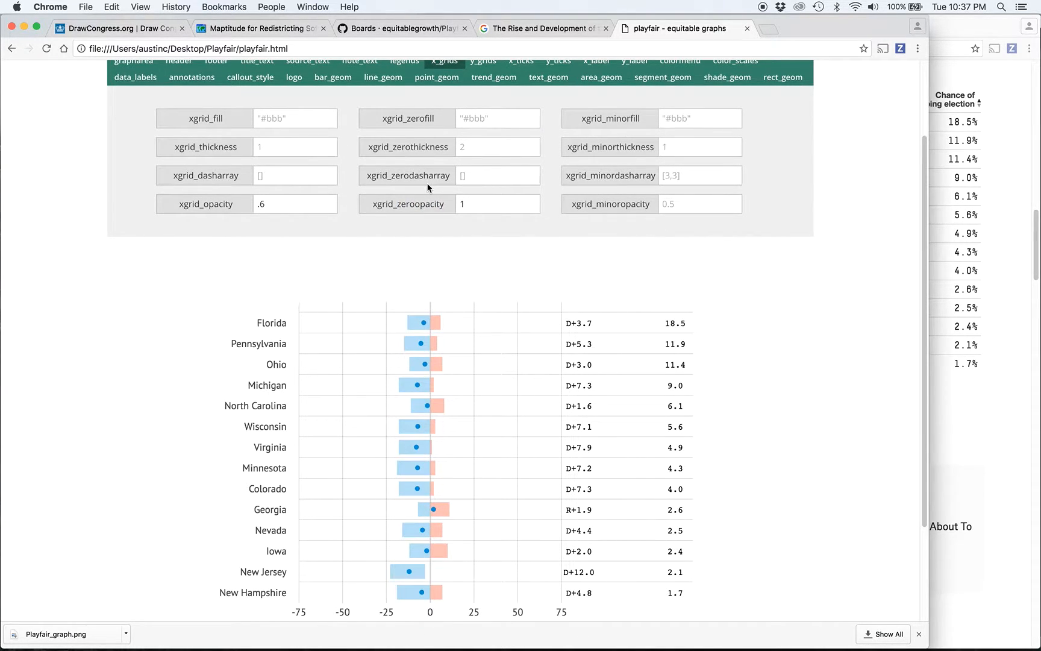
{"action": "left_click_drag", "start_coordinate": [393, 147], "coordinate": [434, 146]}
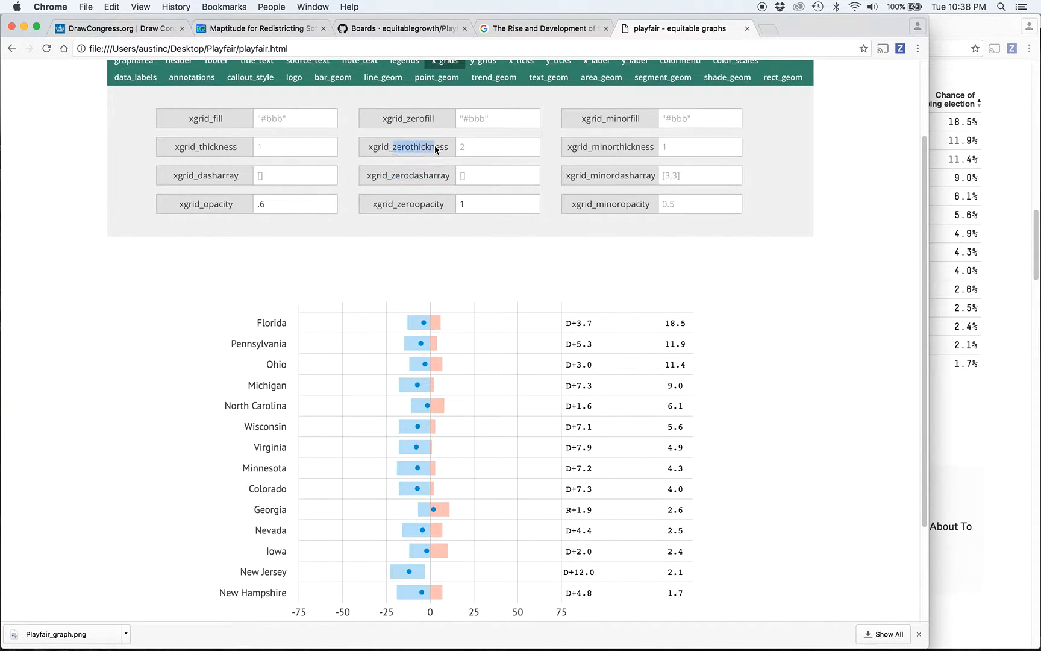
{"action": "left_click", "coordinate": [426, 233]}
{"action": "scroll", "coordinate": [426, 229], "scroll_direction": "down", "scroll_amount": 4}
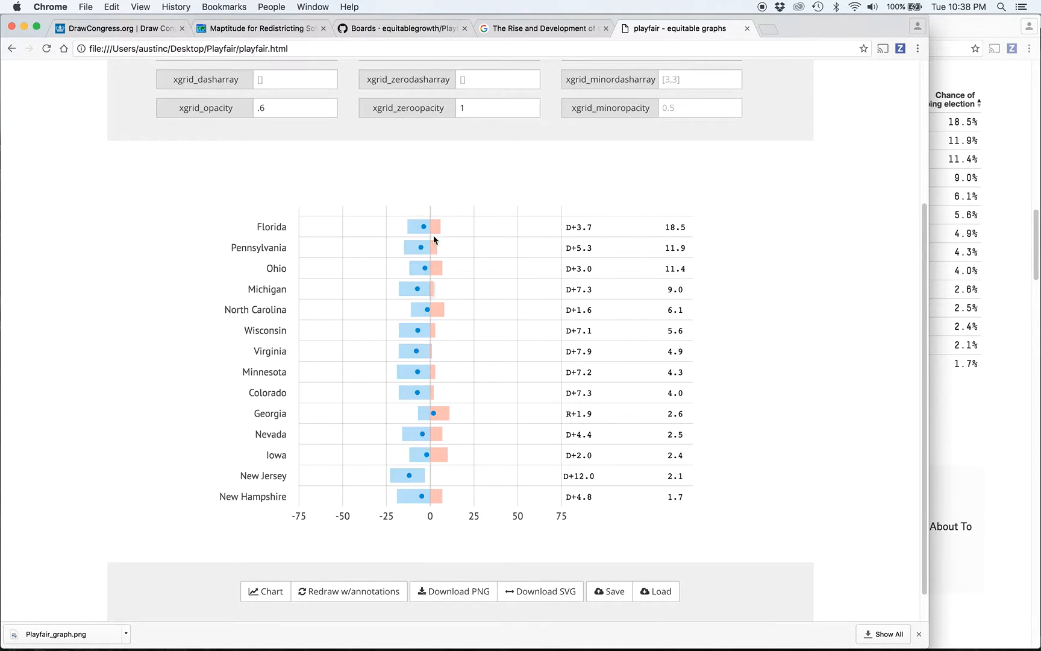
{"action": "scroll", "coordinate": [415, 214], "scroll_direction": "up", "scroll_amount": 5}
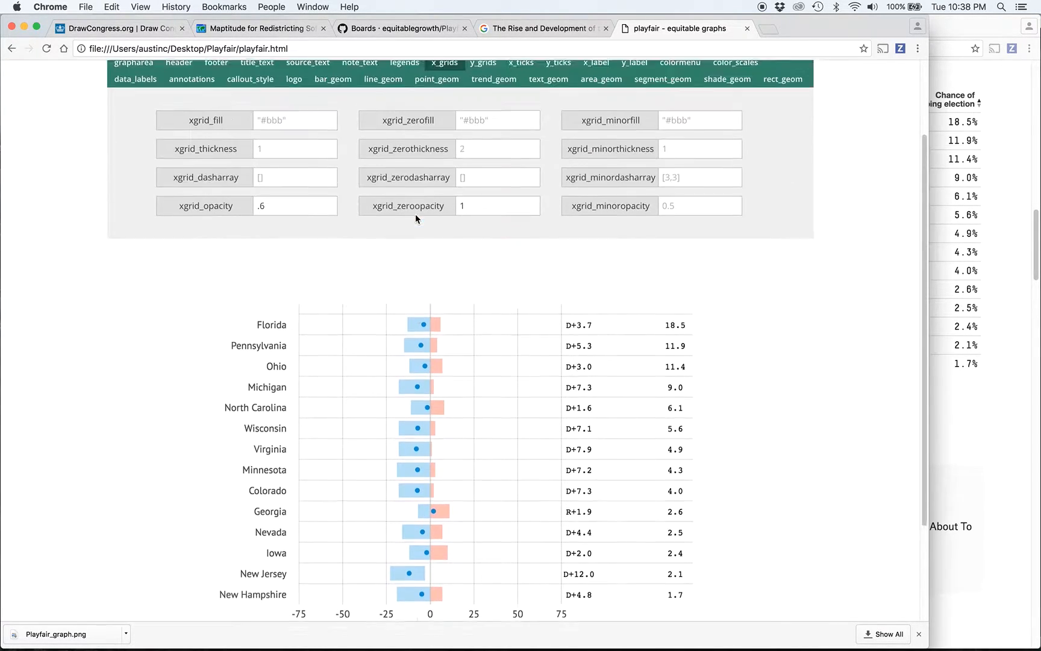
- Set xgrid_zerofill to "black" and xgrid_zerothickness to 1, checking against the reference zero line, and redraw the chart
{"action": "left_click", "coordinate": [480, 128]}
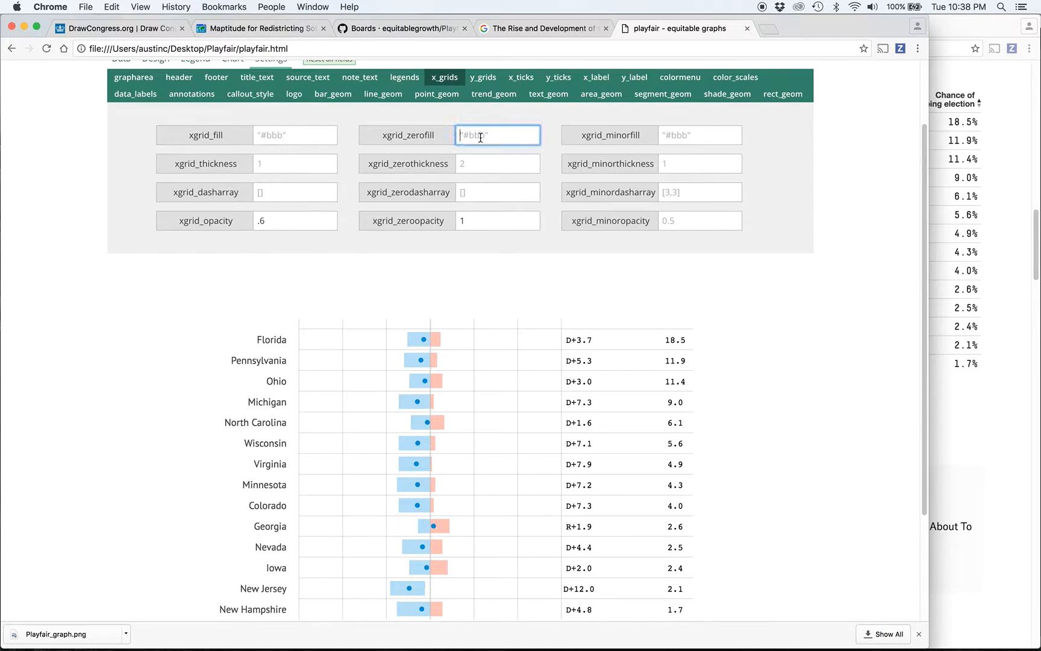
{"action": "type", "text": "\"black\""}
{"action": "left_click", "coordinate": [972, 184]}
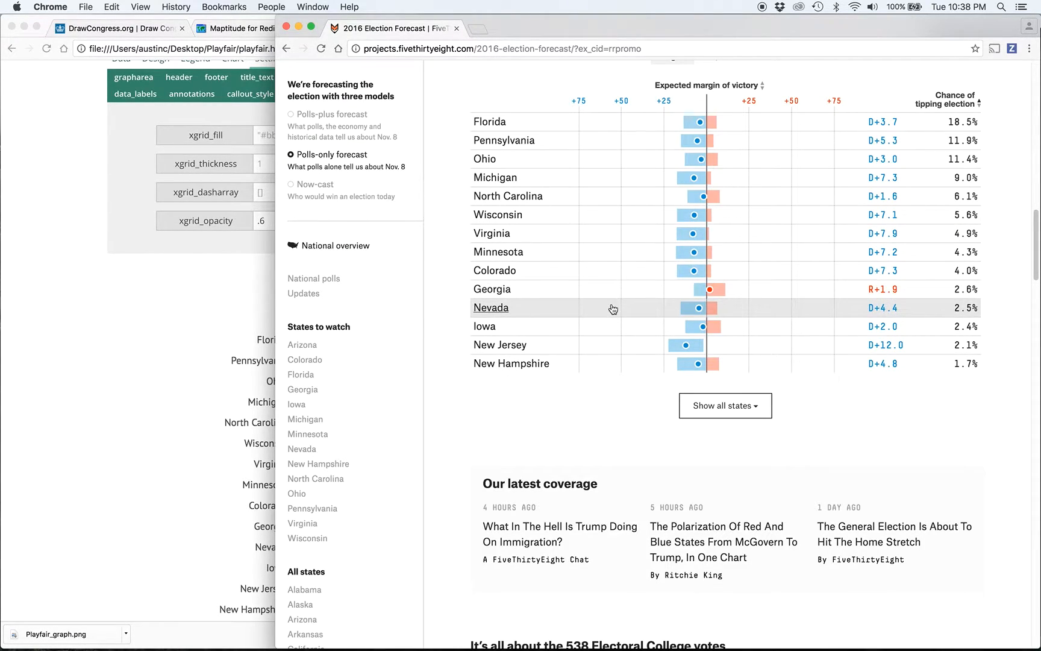
{"action": "left_click", "coordinate": [225, 377]}
{"action": "left_click", "coordinate": [477, 168]}
{"action": "type", "text": "1"}
{"action": "scroll", "coordinate": [424, 323], "scroll_direction": "down", "scroll_amount": 5}
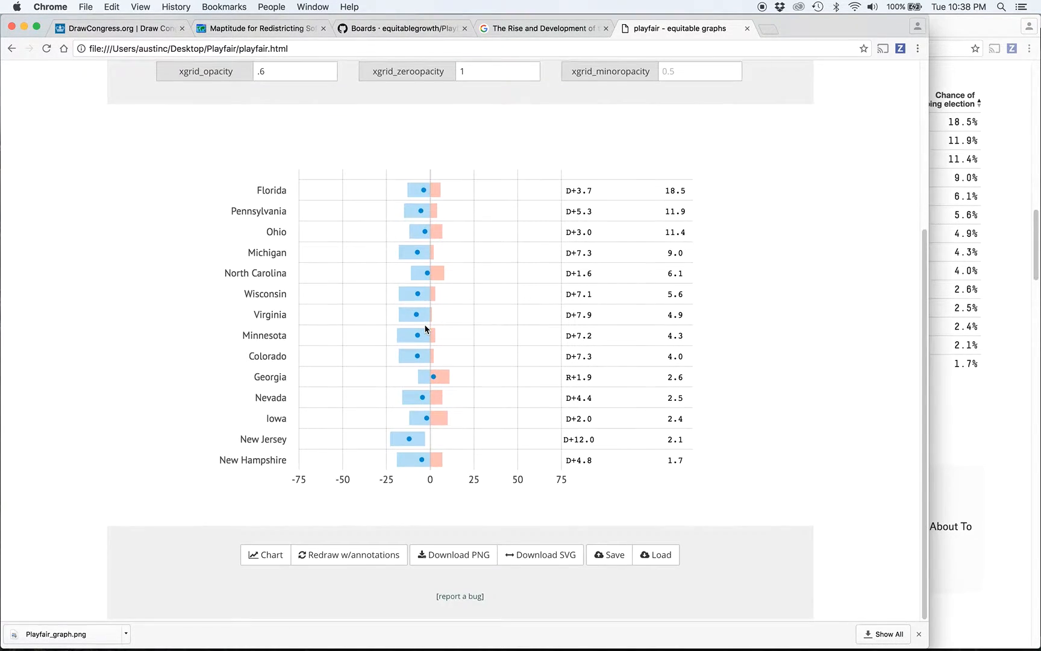
{"action": "left_click", "coordinate": [268, 569]}
{"action": "left_click", "coordinate": [268, 566]}
- Set xgrid_zerothickness to 2 and redraw the chart
{"action": "scroll", "coordinate": [486, 367], "scroll_direction": "up", "scroll_amount": 2}
{"action": "scroll", "coordinate": [486, 368], "scroll_direction": "up", "scroll_amount": 2}
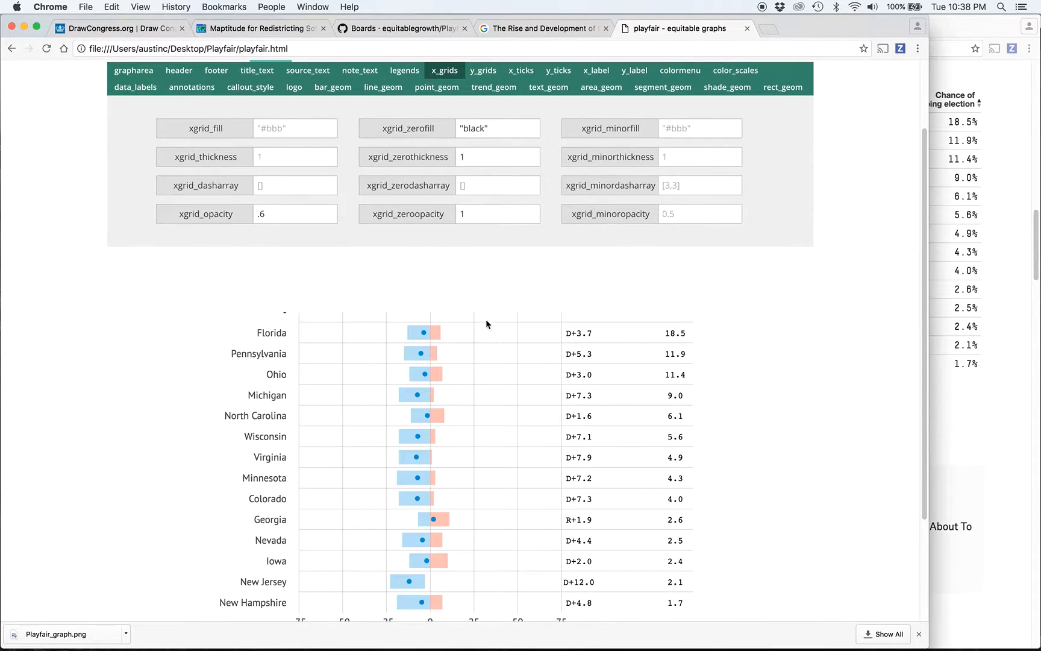
{"action": "left_click", "coordinate": [499, 130]}
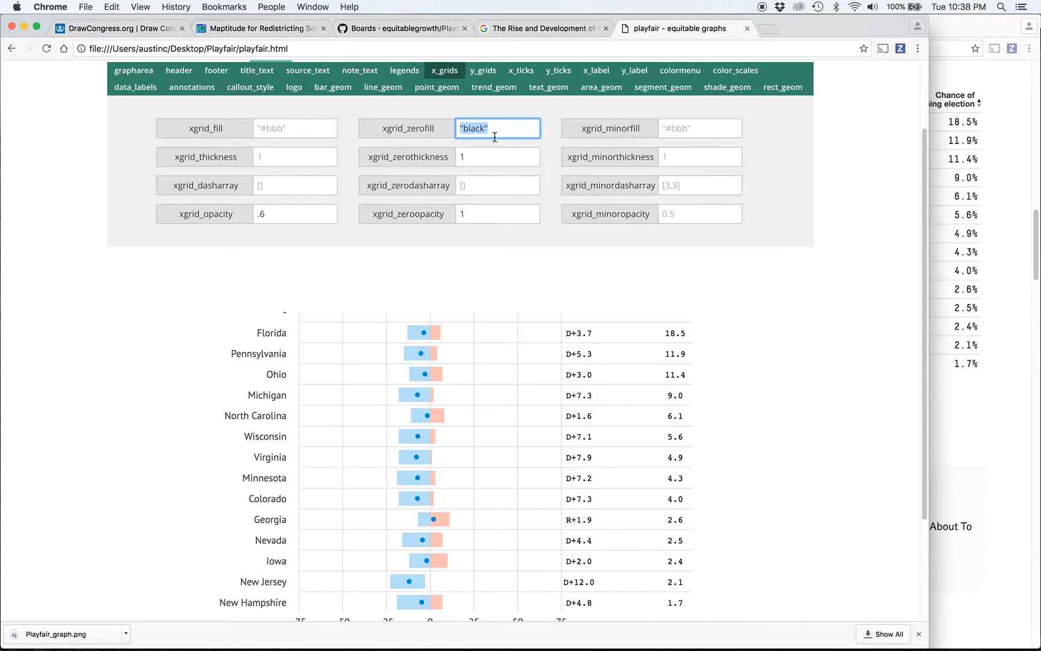
{"action": "left_click_drag", "start_coordinate": [470, 160], "coordinate": [446, 169]}
{"action": "type", "text": "2"}
{"action": "scroll", "coordinate": [456, 304], "scroll_direction": "down", "scroll_amount": 5}
{"action": "left_click", "coordinate": [274, 560]}
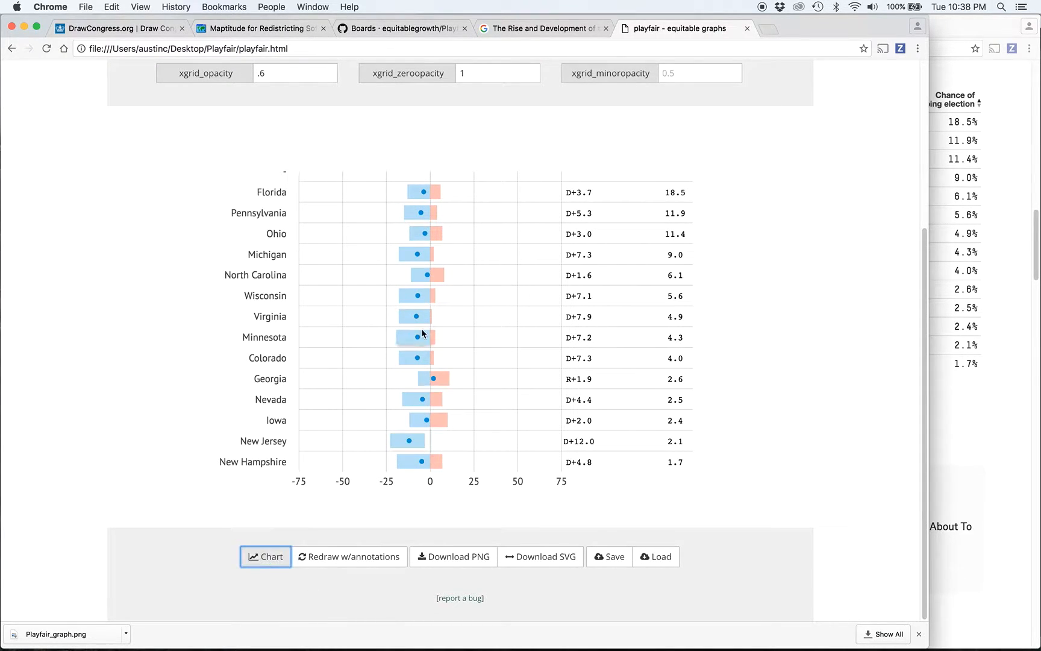
- Set xgrid_zerothickness back to 1 and redraw the chart
{"action": "scroll", "coordinate": [440, 343], "scroll_direction": "up", "scroll_amount": 3}
{"action": "left_click", "coordinate": [490, 120]}
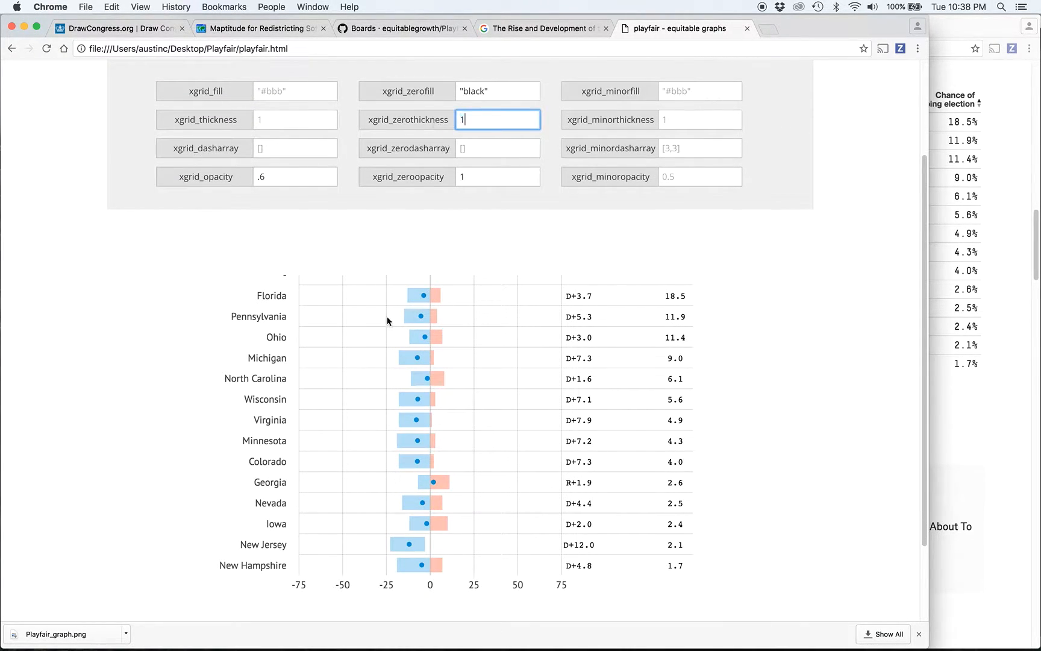
{"action": "scroll", "coordinate": [393, 298], "scroll_direction": "down", "scroll_amount": 2}
{"action": "left_click", "coordinate": [260, 562]}
{"action": "scroll", "coordinate": [439, 263], "scroll_direction": "up", "scroll_amount": 3}
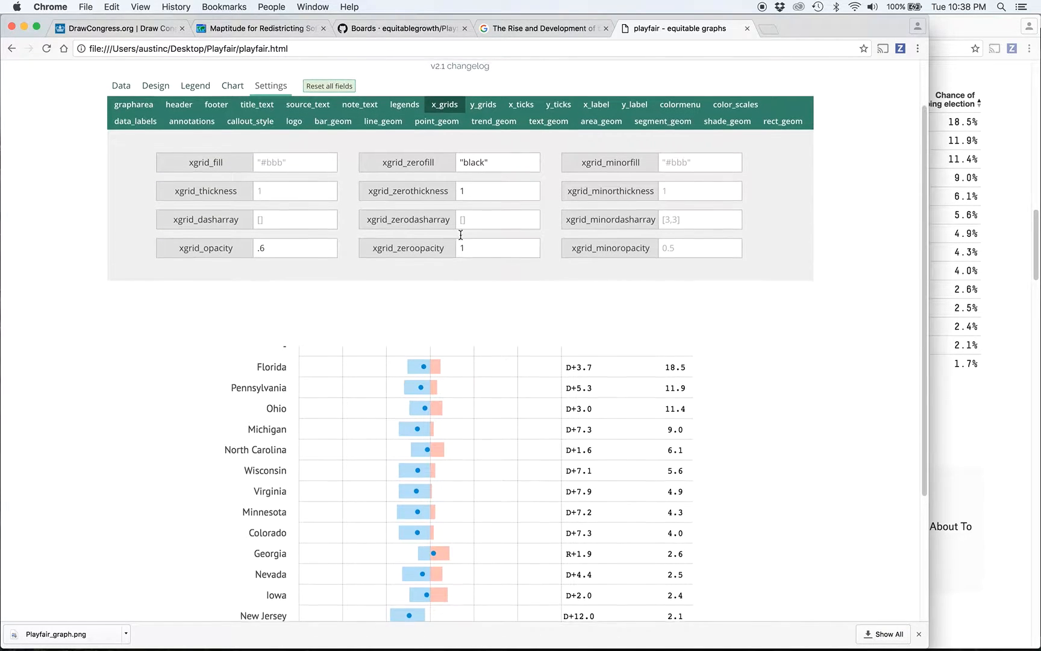
- Set xgrid_zerofill to #000 and redraw the chart
{"action": "left_click_drag", "start_coordinate": [504, 167], "coordinate": [401, 167]}
{"action": "type", "text": "#000"}
{"action": "scroll", "coordinate": [330, 302], "scroll_direction": "down", "scroll_amount": 3}
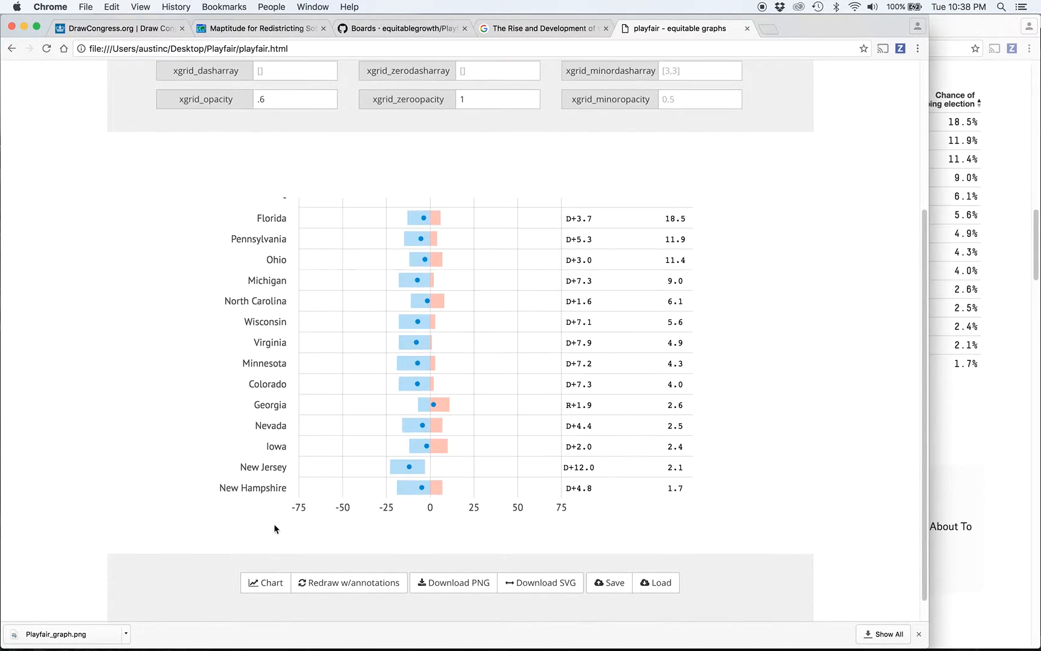
{"action": "left_click", "coordinate": [265, 582]}
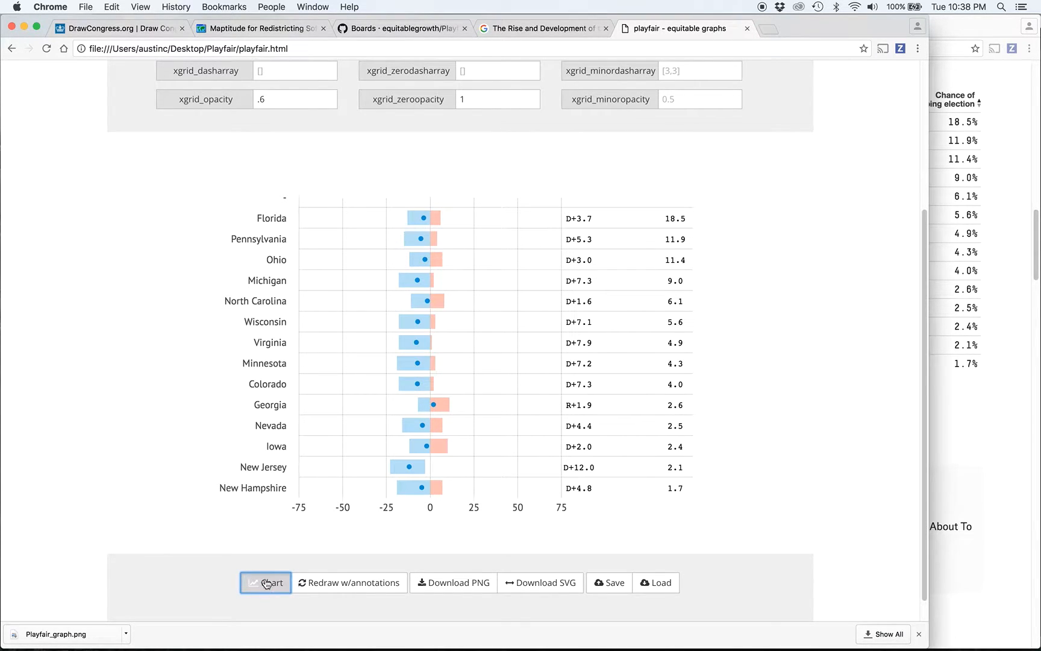
- Review the #000 zero-line fill, set xgrid_zerothickness to 2, and redraw the chart
{"action": "scroll", "coordinate": [398, 374], "scroll_direction": "up", "scroll_amount": 2}
{"action": "scroll", "coordinate": [398, 373], "scroll_direction": "up", "scroll_amount": 3}
{"action": "left_click_drag", "start_coordinate": [507, 146], "coordinate": [453, 148]}
{"action": "left_click", "coordinate": [403, 154]}
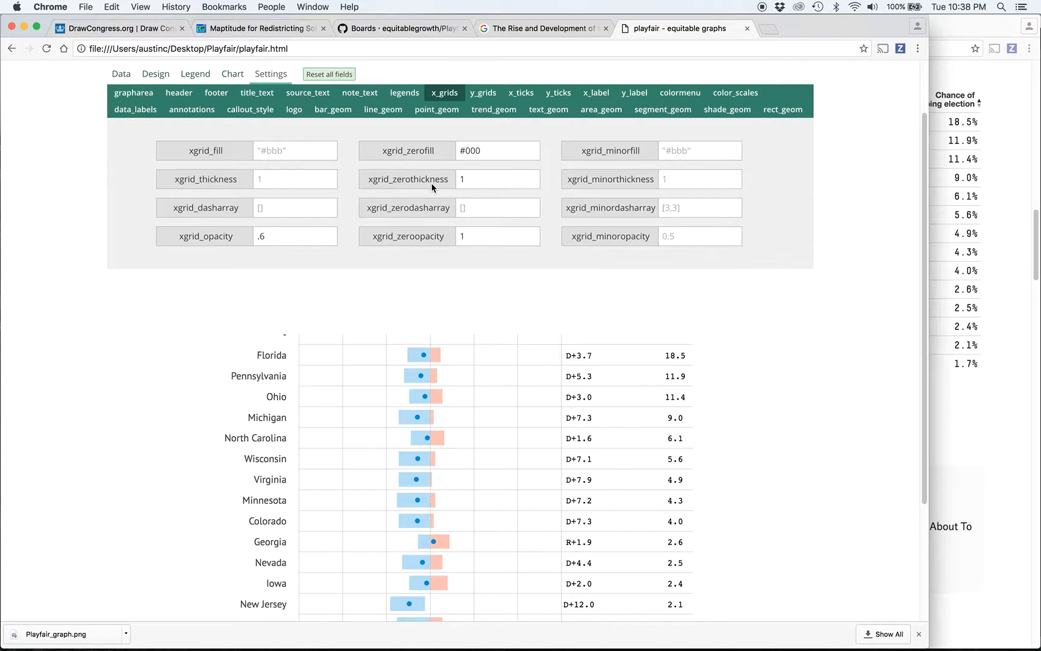
{"action": "scroll", "coordinate": [426, 283], "scroll_direction": "down", "scroll_amount": 3}
{"action": "scroll", "coordinate": [458, 229], "scroll_direction": "up", "scroll_amount": 2}
{"action": "left_click", "coordinate": [478, 158]}
{"action": "key", "text": "BackSpace"}
{"action": "type", "text": "2"}
{"action": "scroll", "coordinate": [331, 319], "scroll_direction": "down", "scroll_amount": 3}
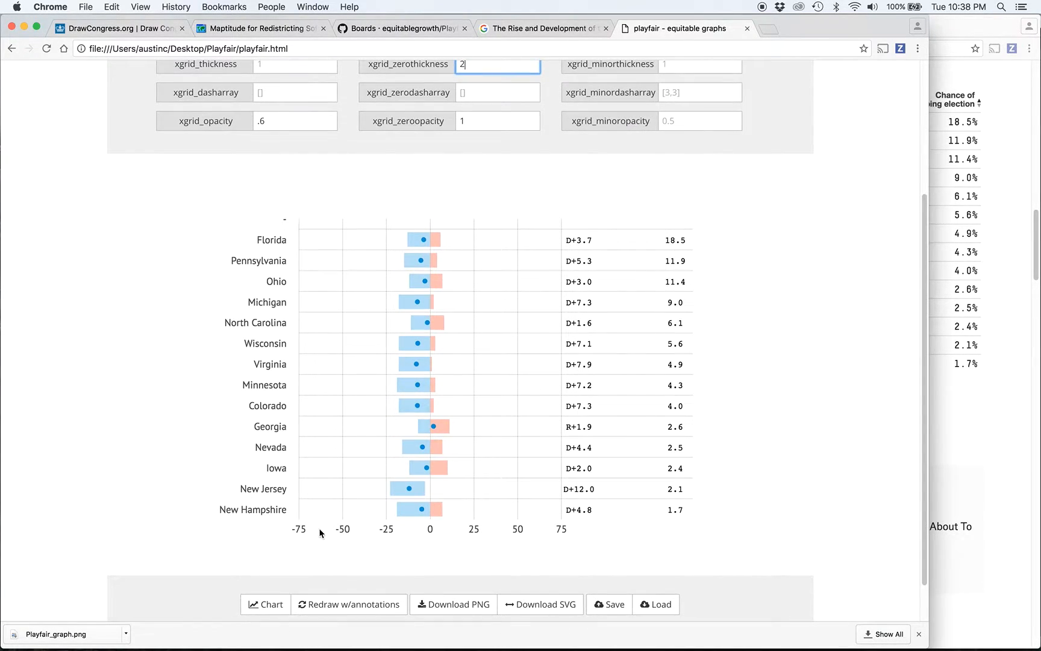
{"action": "left_click", "coordinate": [271, 613]}
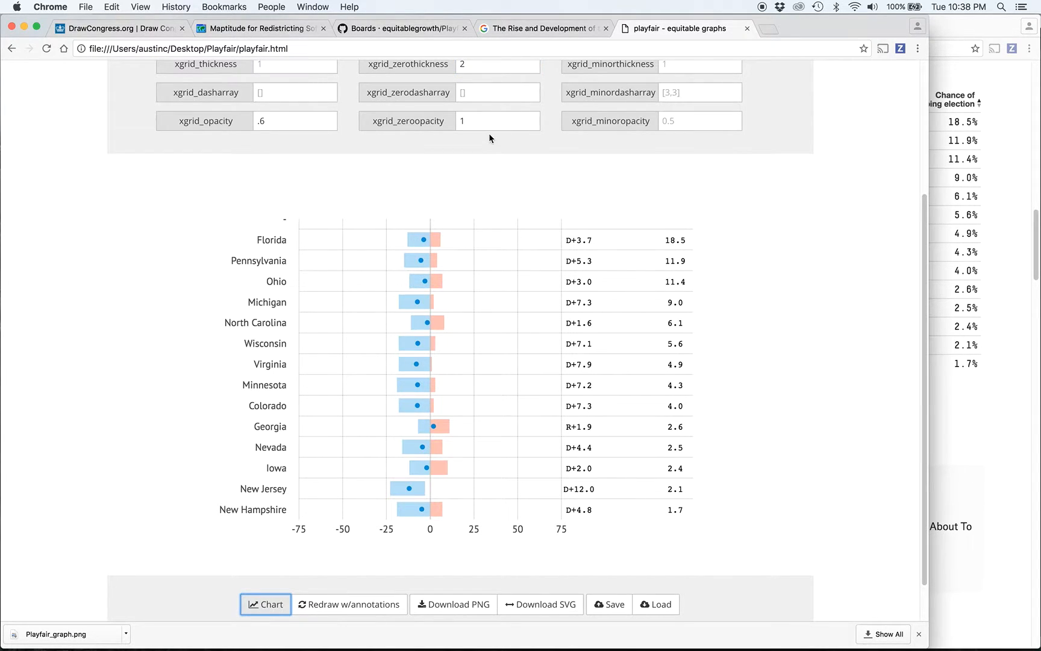
{"action": "scroll", "coordinate": [489, 134], "scroll_direction": "up", "scroll_amount": 1}
{"action": "scroll", "coordinate": [473, 193], "scroll_direction": "up", "scroll_amount": 2}
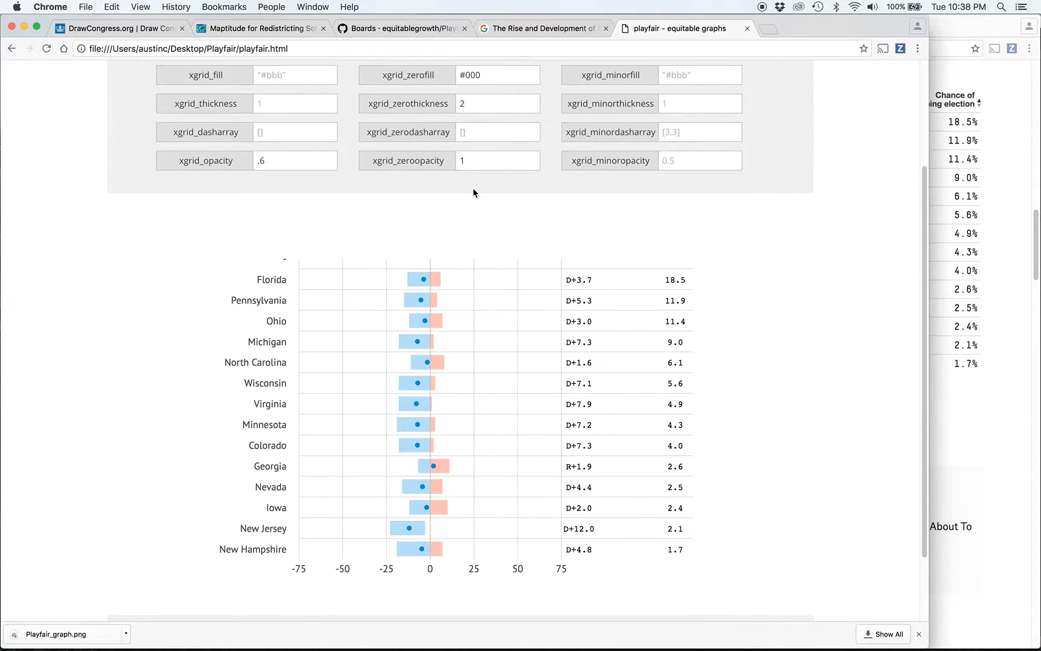
{"action": "scroll", "coordinate": [474, 193], "scroll_direction": "up", "scroll_amount": 1}
{"action": "triple_click", "coordinate": [500, 87]}
{"action": "left_click", "coordinate": [521, 206]}
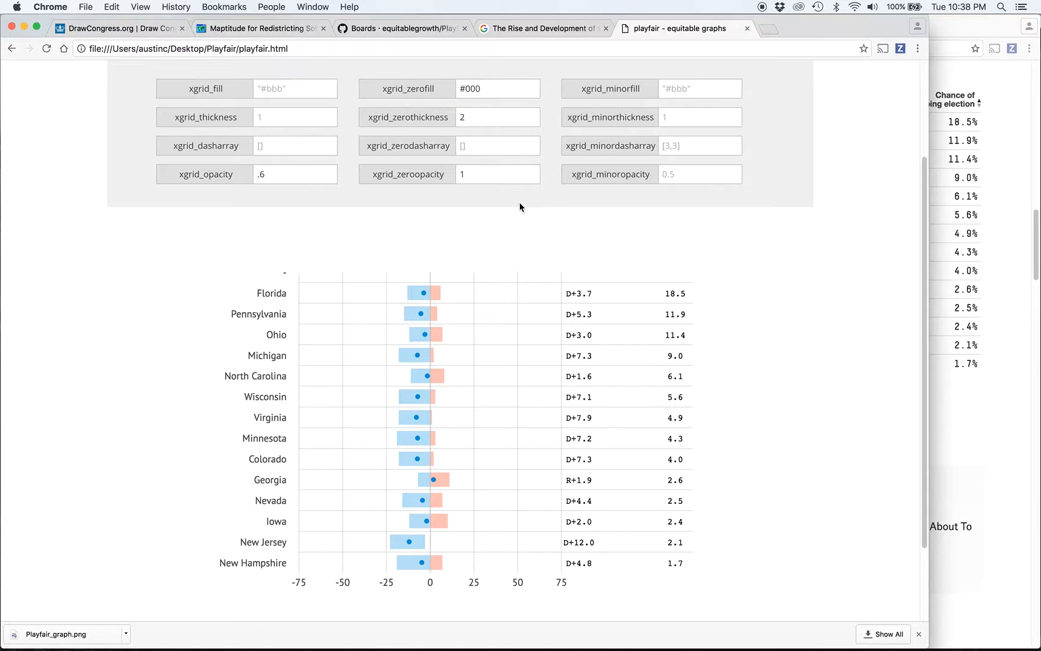
{"action": "triple_click", "coordinate": [486, 86]}
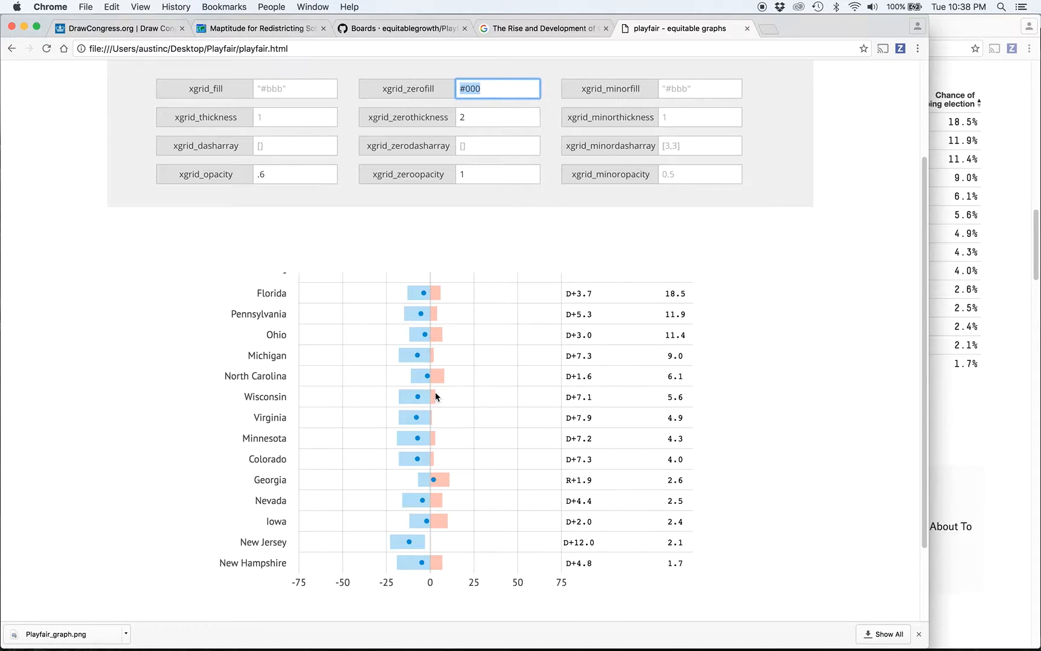
- Remove the "-" label above Florida and recolor Georgia's point red to match the FiveThirtyEight chart
{"action": "left_click", "coordinate": [314, 227]}
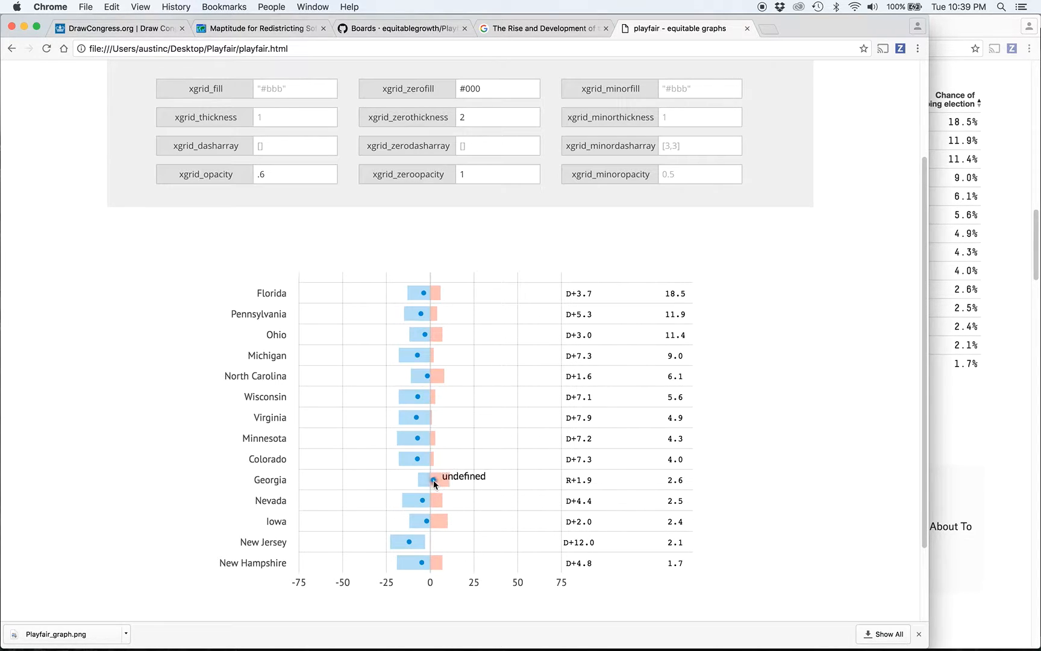
{"action": "left_click", "coordinate": [956, 476]}
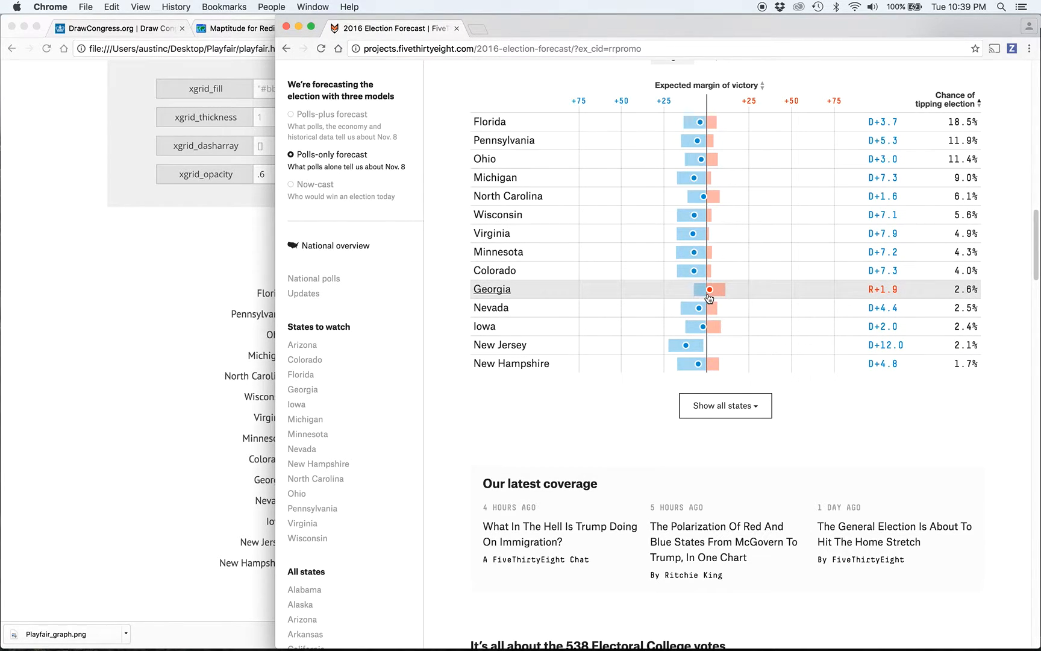
{"action": "left_click", "coordinate": [264, 417]}
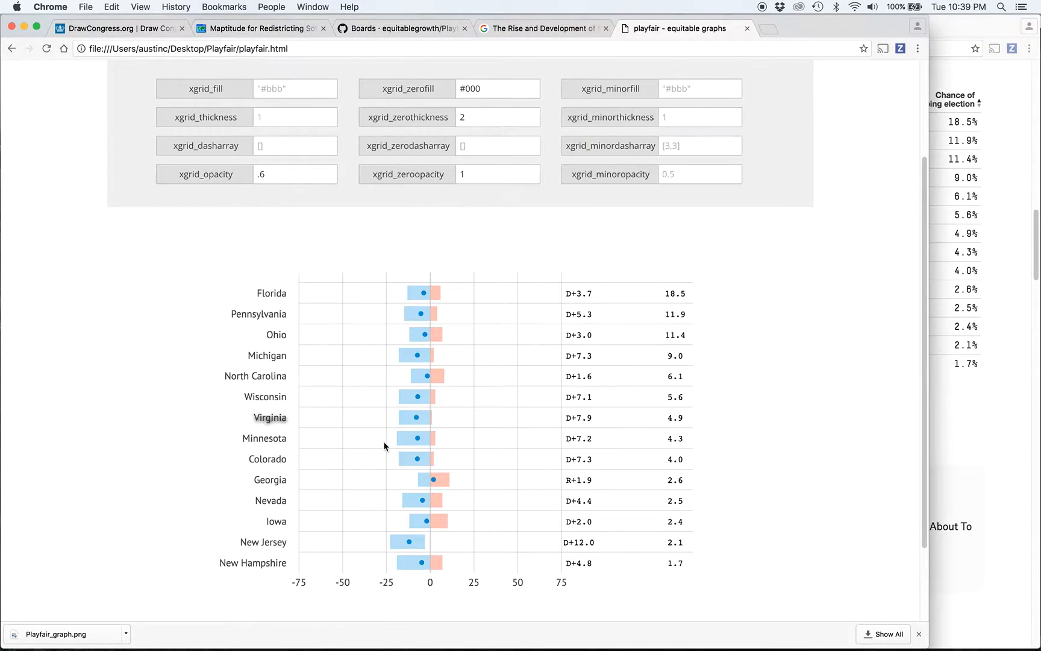
{"action": "right_click", "coordinate": [433, 478]}
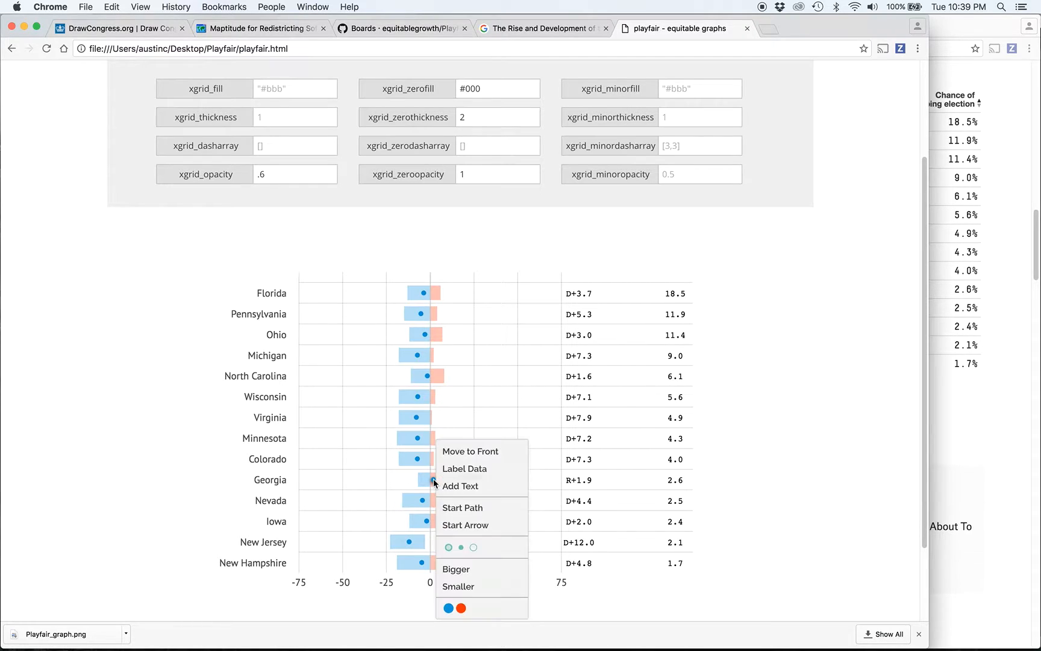
{"action": "left_click", "coordinate": [460, 608]}
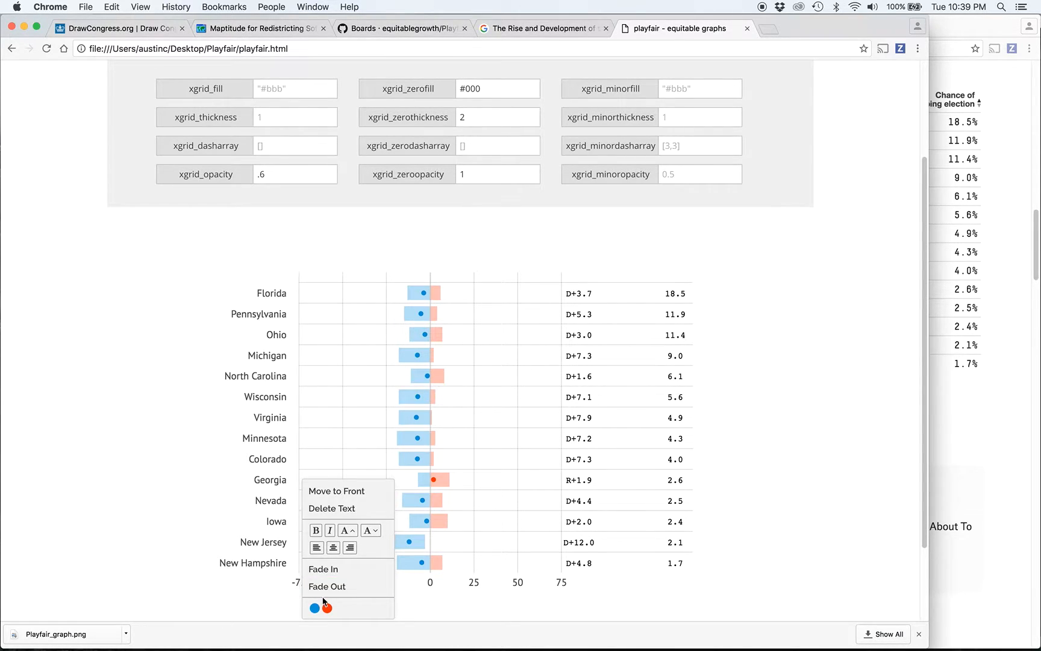
- Recolor the -75, -50 and -25 labels on the x axis blue
{"action": "left_click", "coordinate": [315, 609]}
{"action": "right_click", "coordinate": [347, 581]}
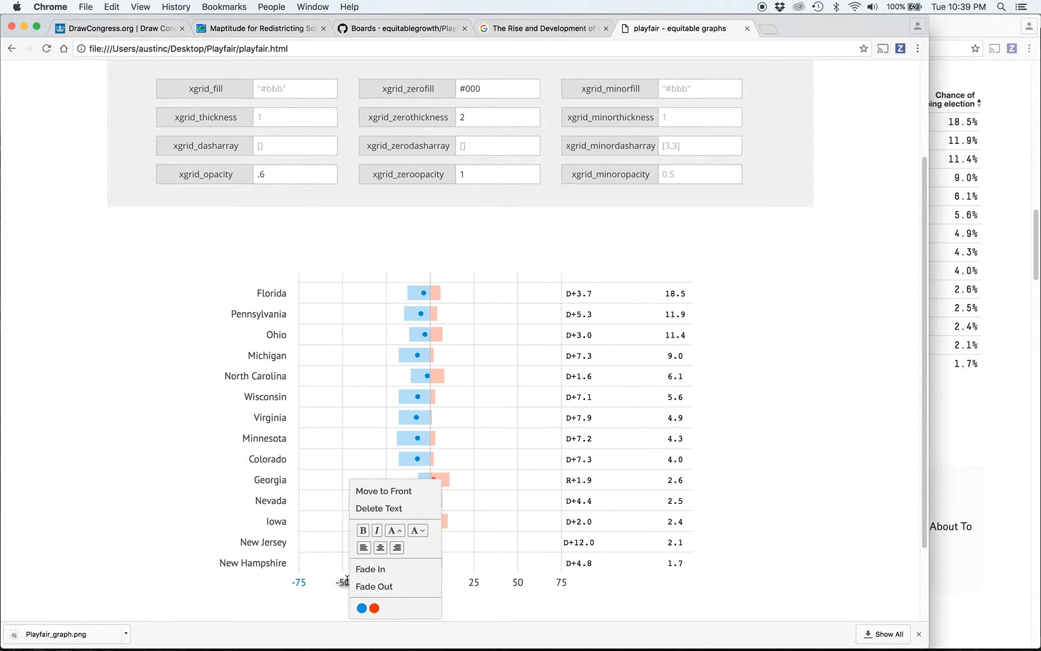
{"action": "left_click", "coordinate": [357, 611]}
{"action": "right_click", "coordinate": [386, 582]}
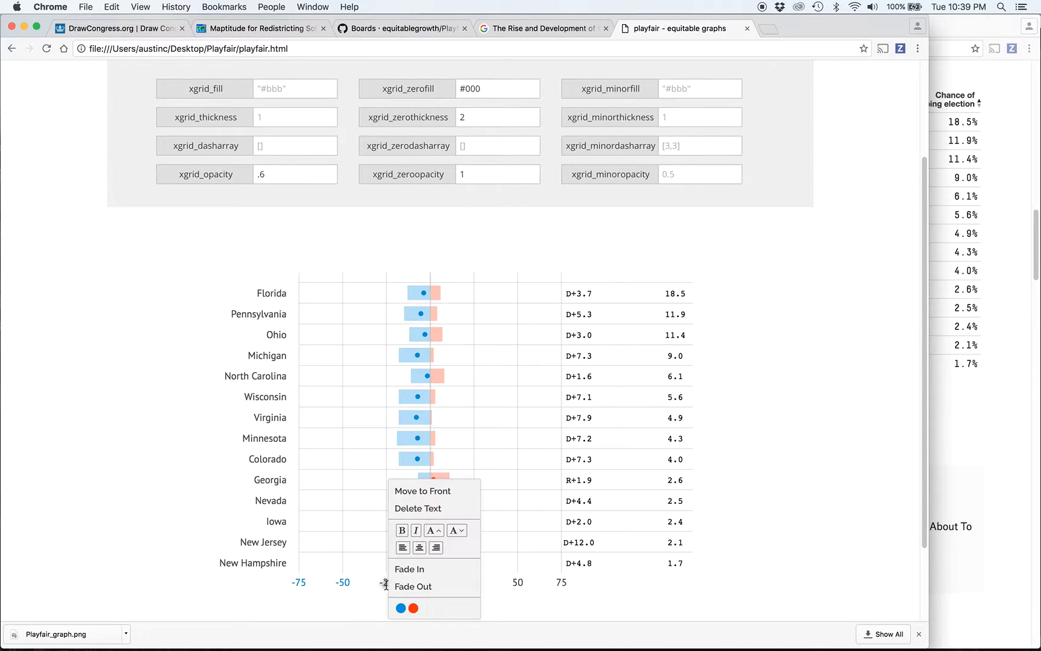
{"action": "left_click", "coordinate": [404, 605]}
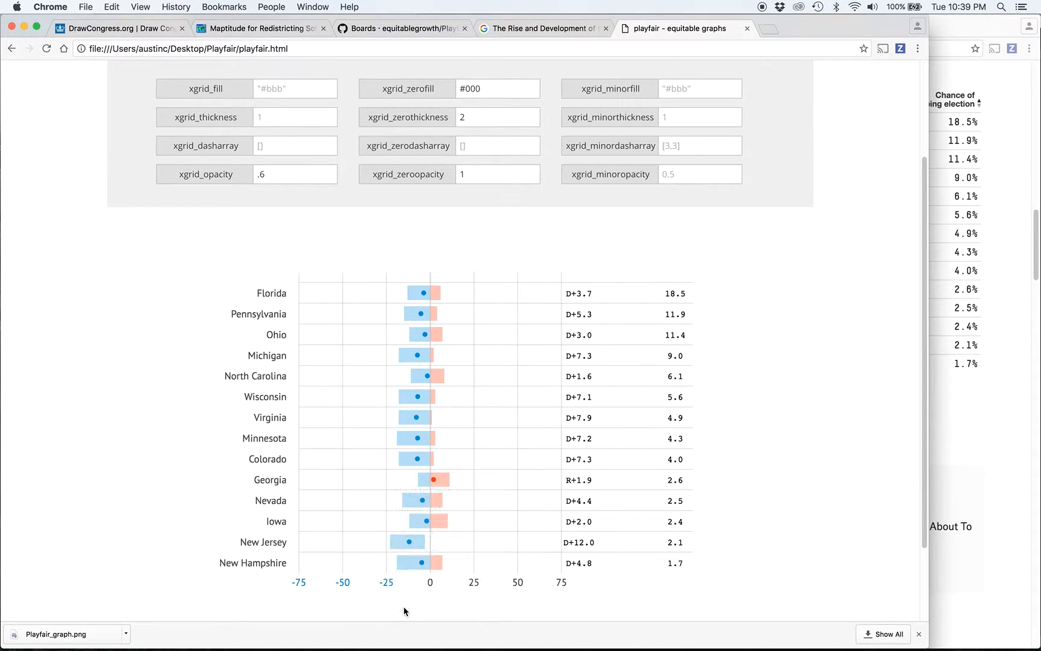
- Recolor the 25, 50 and 75 labels on the x axis red
{"action": "right_click", "coordinate": [473, 582]}
{"action": "left_click", "coordinate": [496, 612]}
{"action": "right_click", "coordinate": [517, 583]}
{"action": "left_click", "coordinate": [548, 608]}
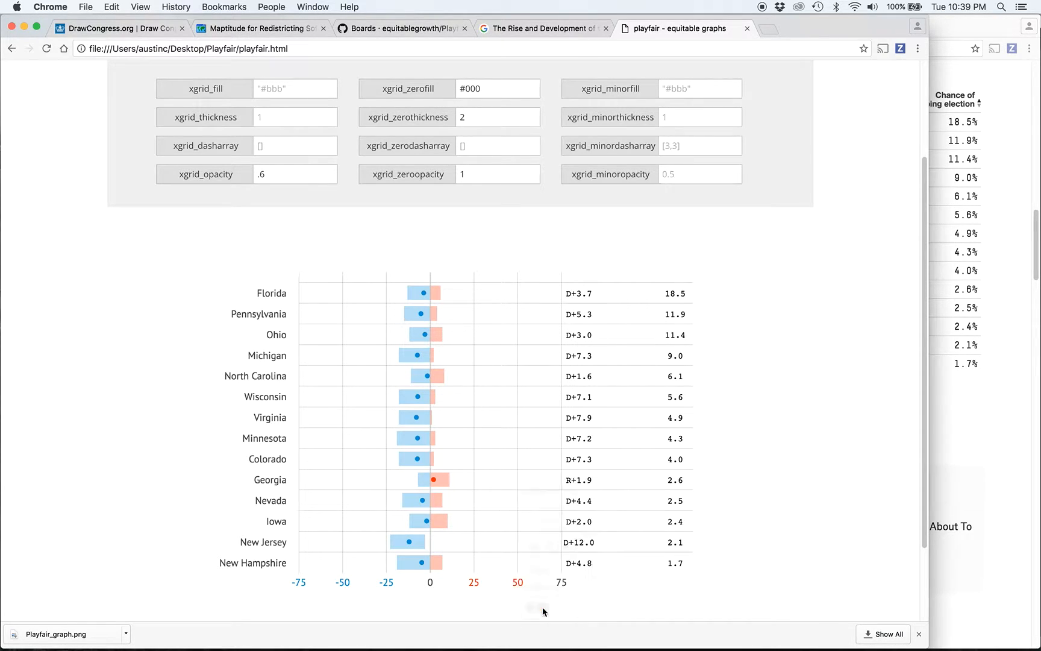
{"action": "right_click", "coordinate": [566, 582]}
{"action": "left_click", "coordinate": [593, 607]}
- Add a plus sign in front of the red 75, 50 and 25 axis labels
{"action": "type", "text": "+"}
{"action": "left_click", "coordinate": [517, 582]}
{"action": "type", "text": "+"}
{"action": "left_click", "coordinate": [473, 582]}
{"action": "type", "text": "+"}
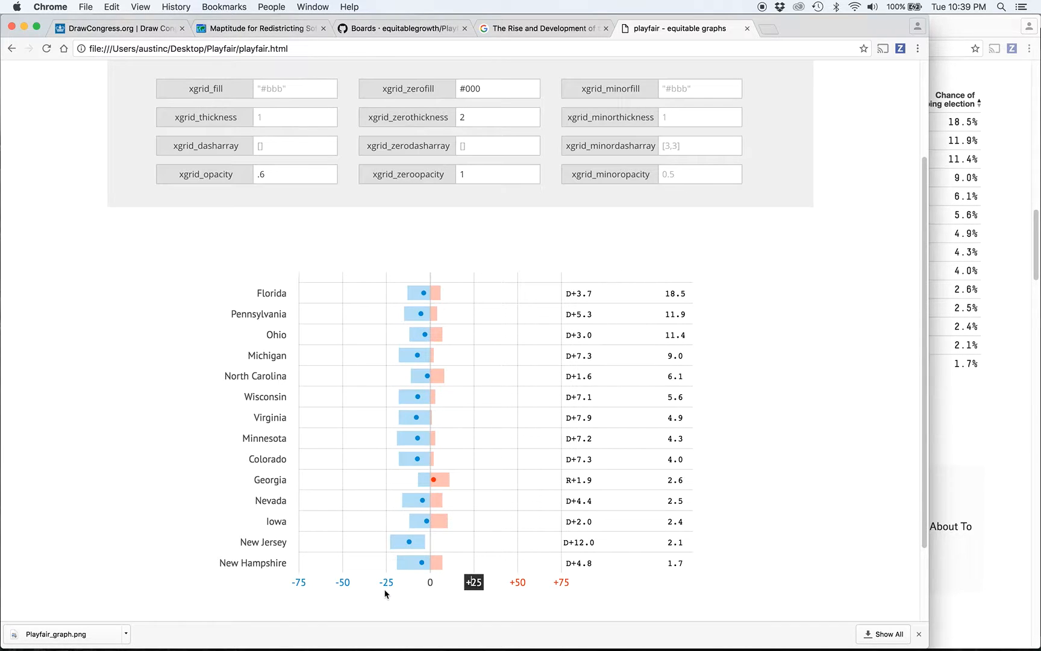
- Change the blue axis labels to +25, +50 and +75, and delete the 0 label
{"action": "left_click", "coordinate": [387, 582]}
{"action": "key", "text": "BackSpace"}
{"action": "type", "text": "+"}
{"action": "left_click", "coordinate": [342, 582]}
{"action": "key", "text": "BackSpace"}
{"action": "type", "text": "+"}
{"action": "left_click", "coordinate": [298, 582]}
{"action": "key", "text": "BackSpace"}
{"action": "type", "text": "+"}
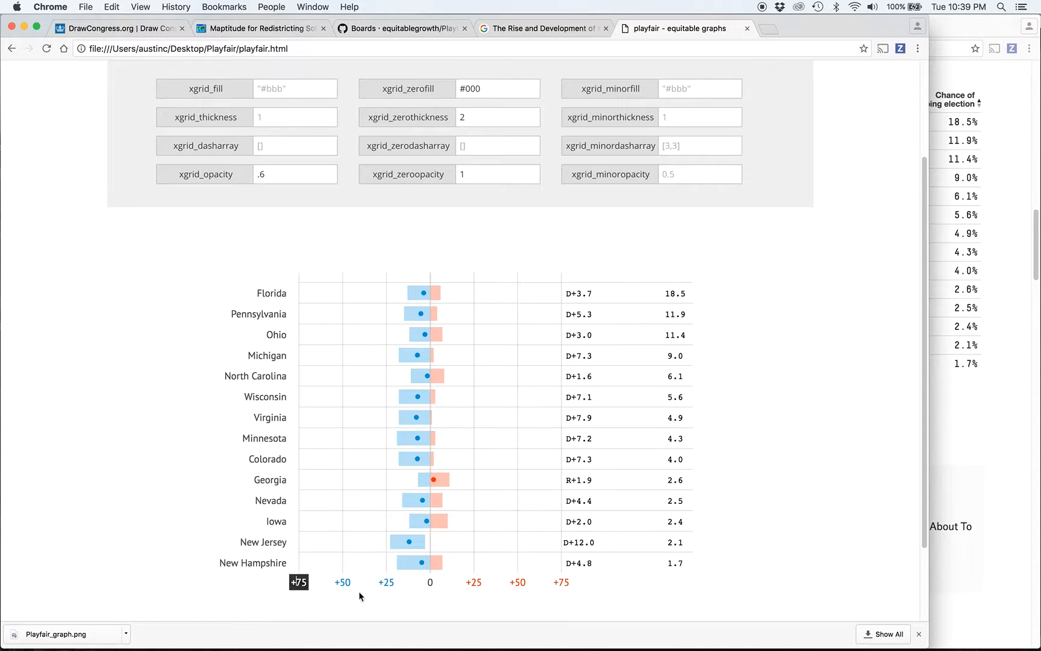
{"action": "right_click", "coordinate": [430, 583]}
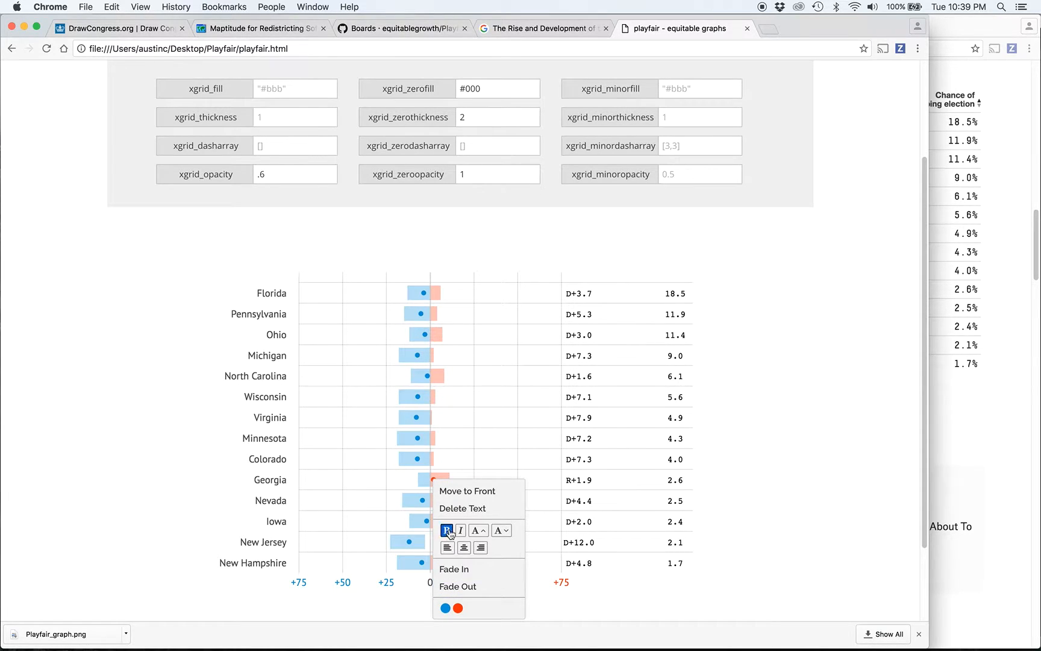
{"action": "left_click", "coordinate": [459, 508]}
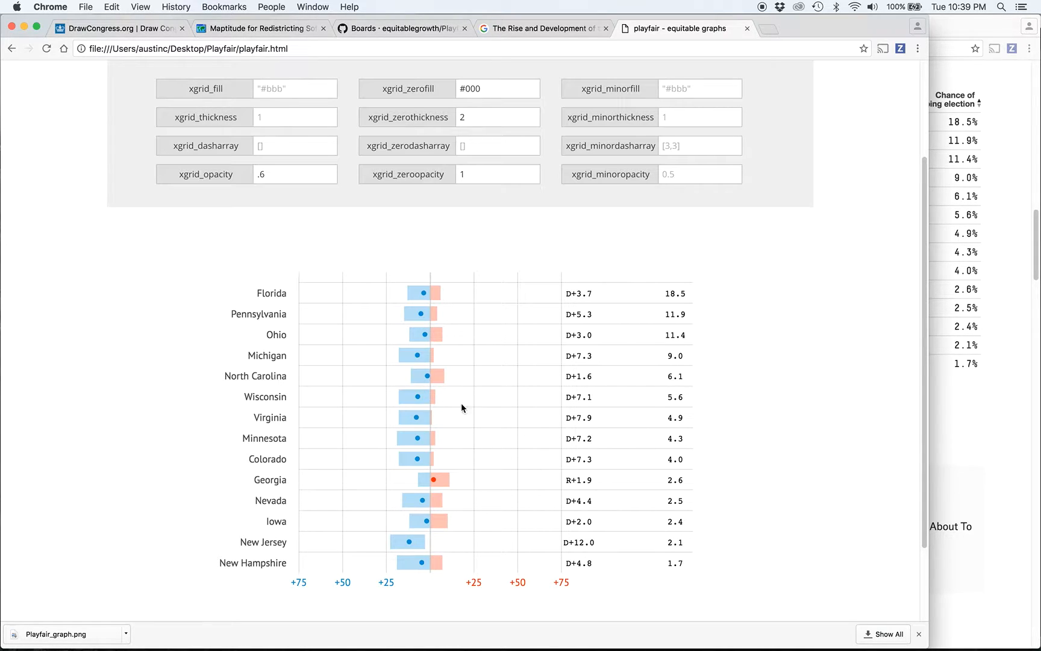
- Move the blue +75, +50 and +25 labels above the chart, aligned in one row over their gridlines
{"action": "left_click_drag", "start_coordinate": [303, 580], "coordinate": [304, 265]}
{"action": "left_click_drag", "start_coordinate": [344, 577], "coordinate": [344, 264]}
{"action": "key", "text": "Down"}
{"action": "key", "text": "Up"}
{"action": "left_click", "coordinate": [367, 299]}
{"action": "left_click_drag", "start_coordinate": [394, 582], "coordinate": [392, 263]}
{"action": "key", "text": "Down"}
{"action": "key", "text": "Down"}
{"action": "key", "text": "Up"}
{"action": "key", "text": "Down"}
{"action": "left_click", "coordinate": [422, 263]}
- Move the red +25, +50 and +75 labels above the chart, level with the blue labels
{"action": "left_click_drag", "start_coordinate": [475, 582], "coordinate": [476, 266]}
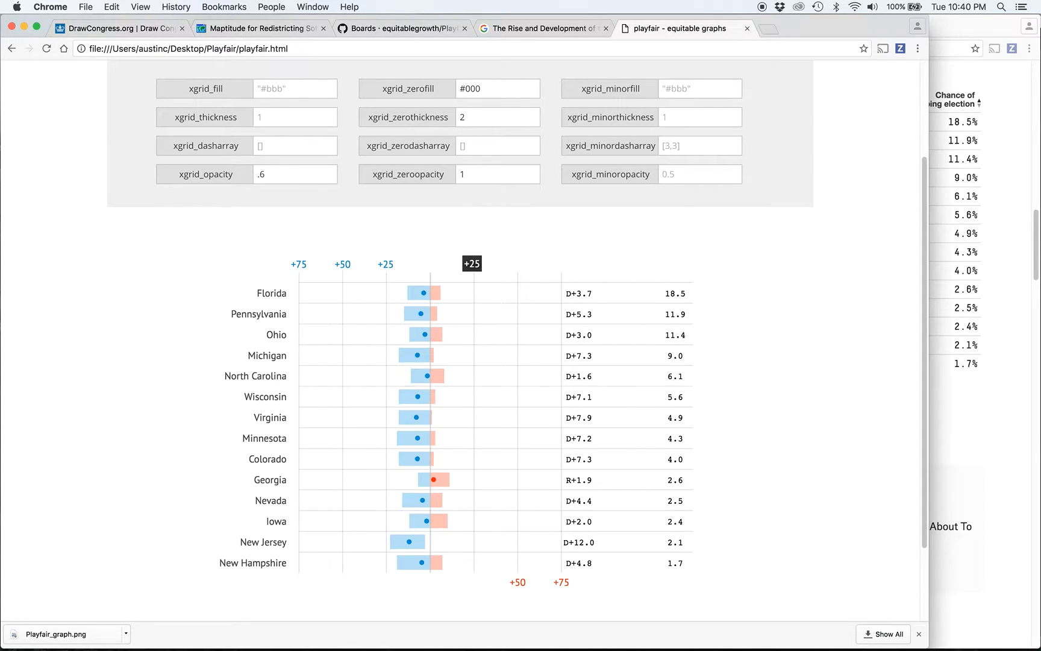
{"action": "left_click_drag", "start_coordinate": [518, 582], "coordinate": [517, 264]}
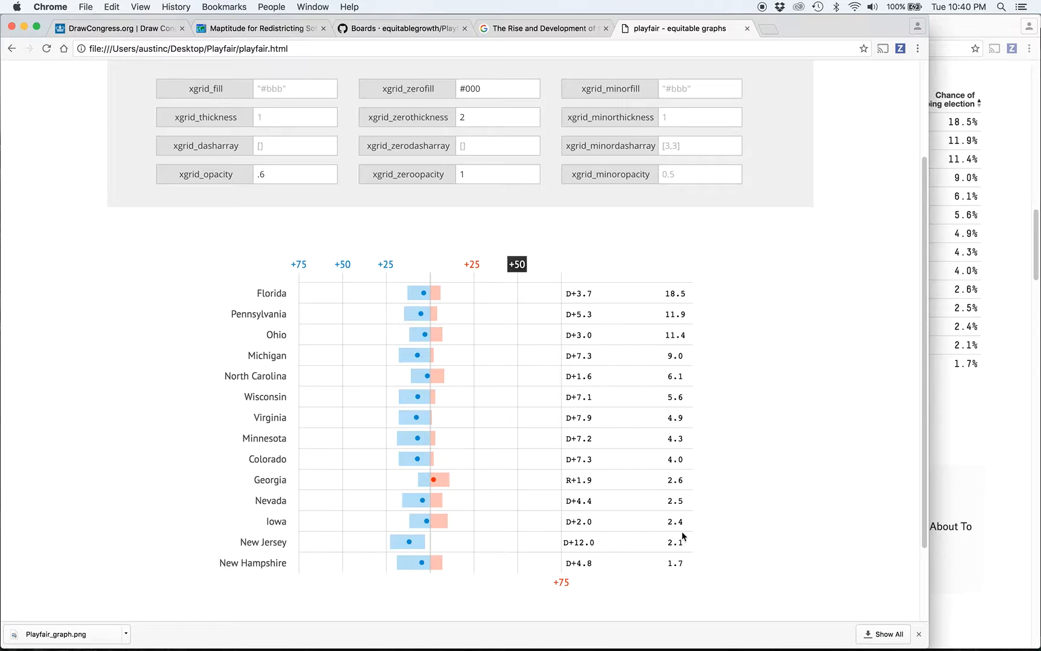
{"action": "left_click_drag", "start_coordinate": [562, 582], "coordinate": [562, 265]}
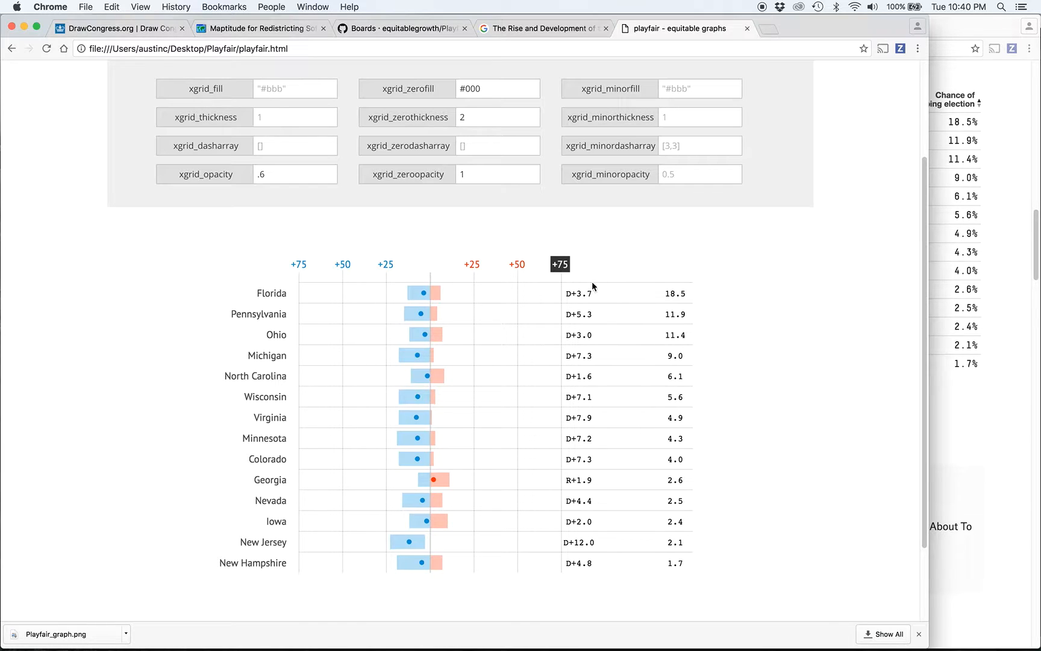
- Slightly reduce the text size of the six axis labels above the chart, comparing them with the FiveThirtyEight chart
{"action": "left_click", "coordinate": [948, 392]}
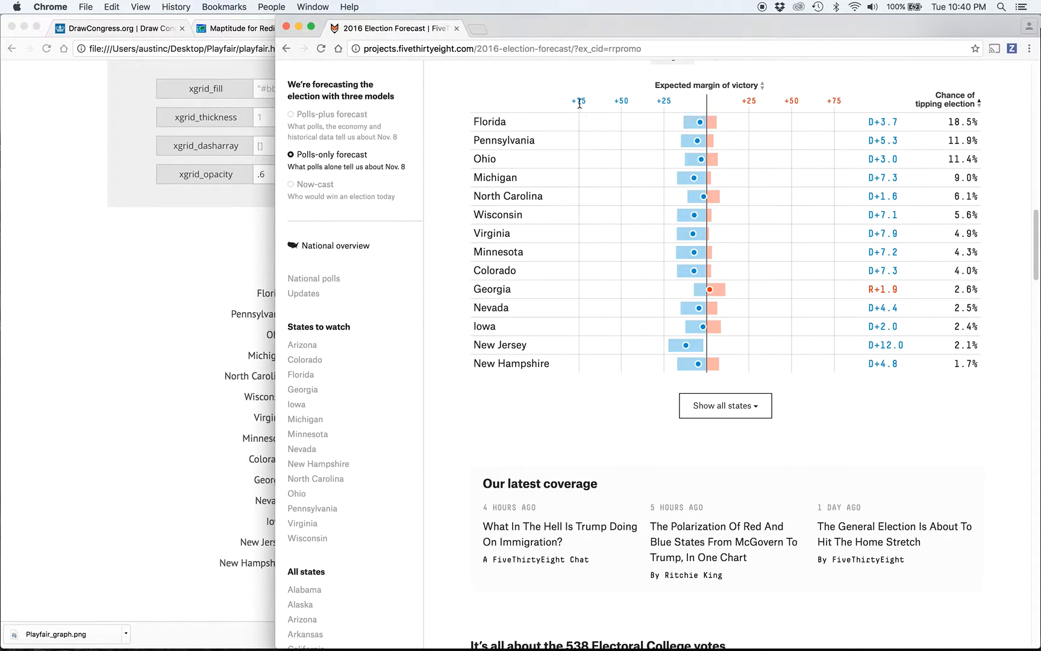
{"action": "left_click", "coordinate": [272, 293]}
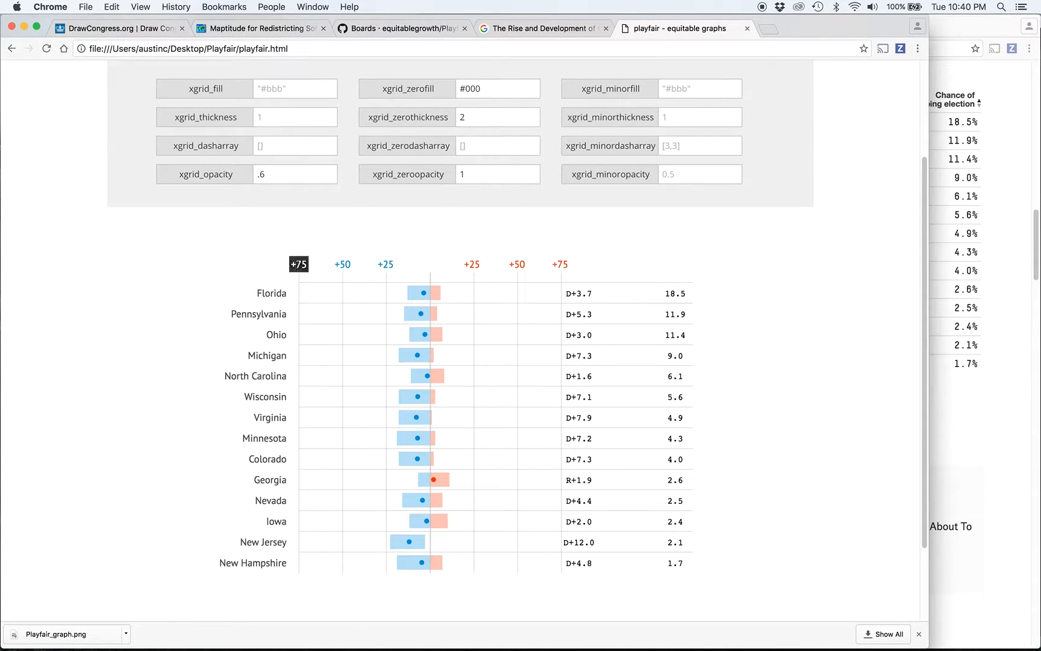
{"action": "left_click", "coordinate": [300, 263]}
{"action": "left_click", "coordinate": [343, 266]}
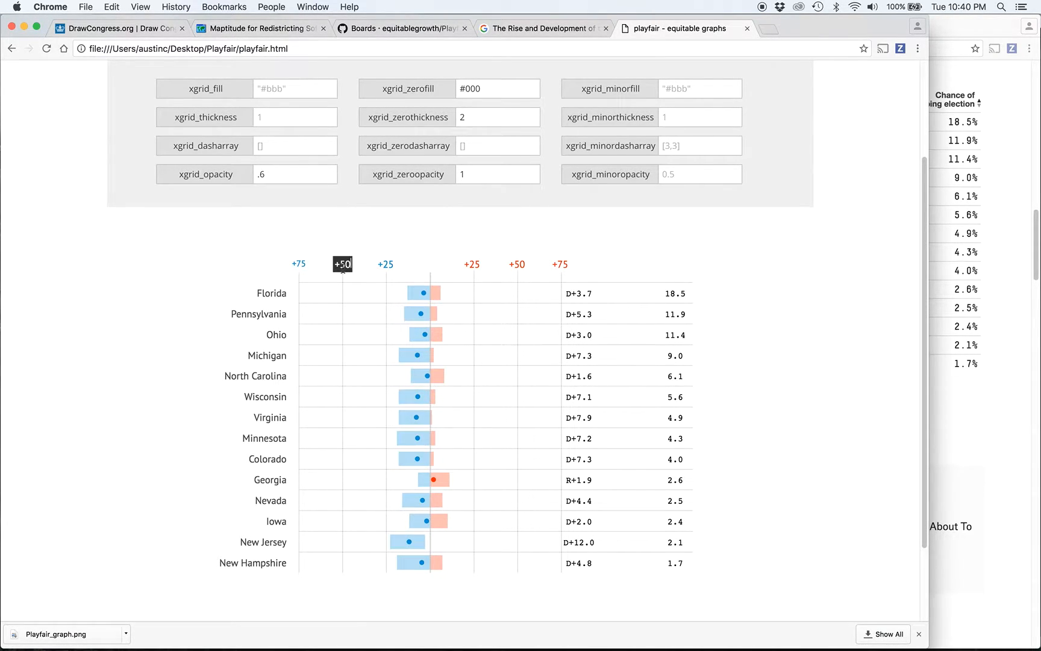
{"action": "left_click", "coordinate": [386, 265]}
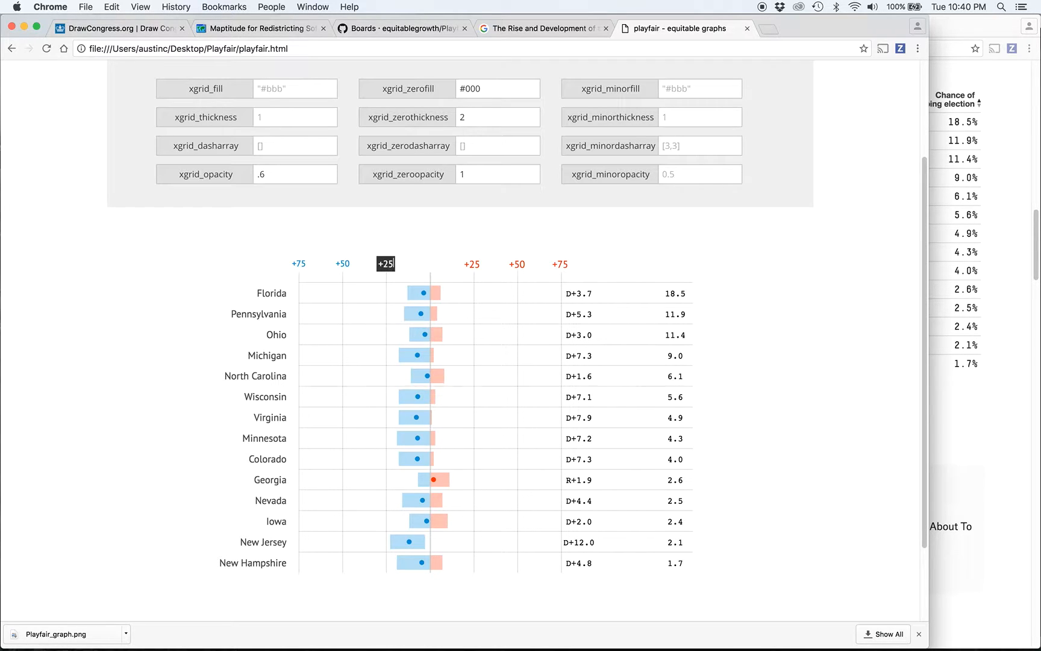
{"action": "left_click", "coordinate": [476, 264]}
{"action": "left_click", "coordinate": [518, 265]}
{"action": "left_click", "coordinate": [560, 265]}
{"action": "left_click", "coordinate": [973, 412]}
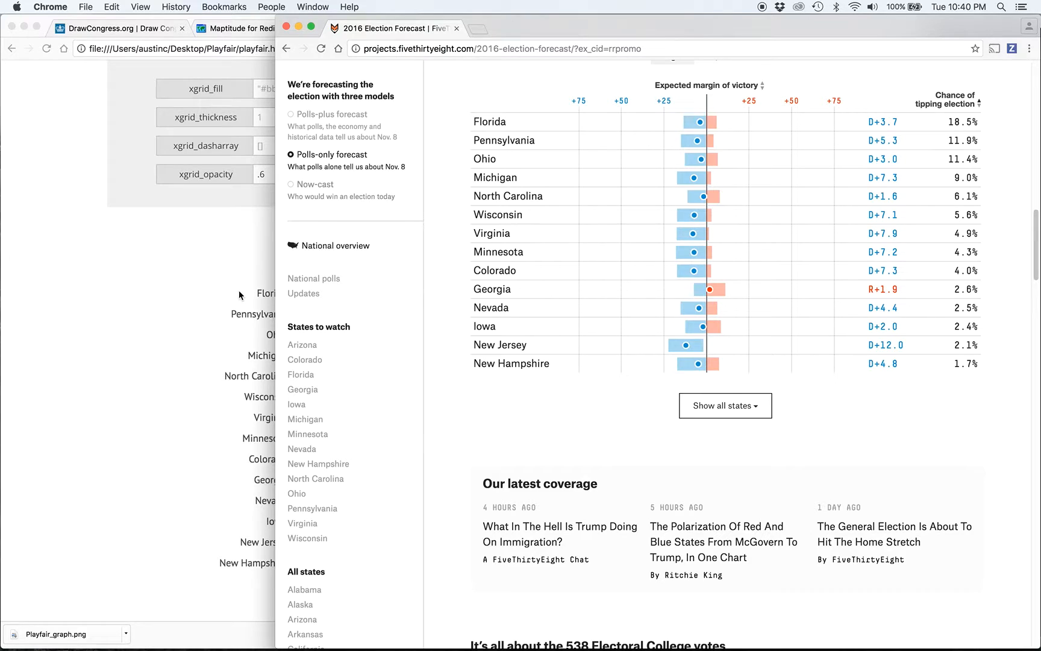
{"action": "left_click", "coordinate": [213, 311]}
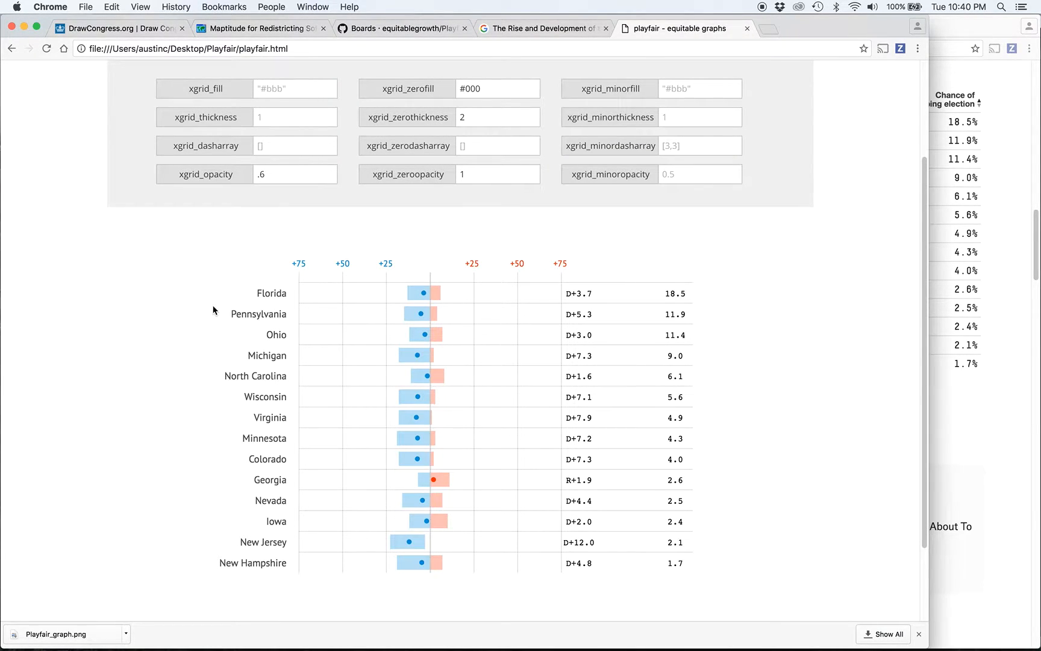
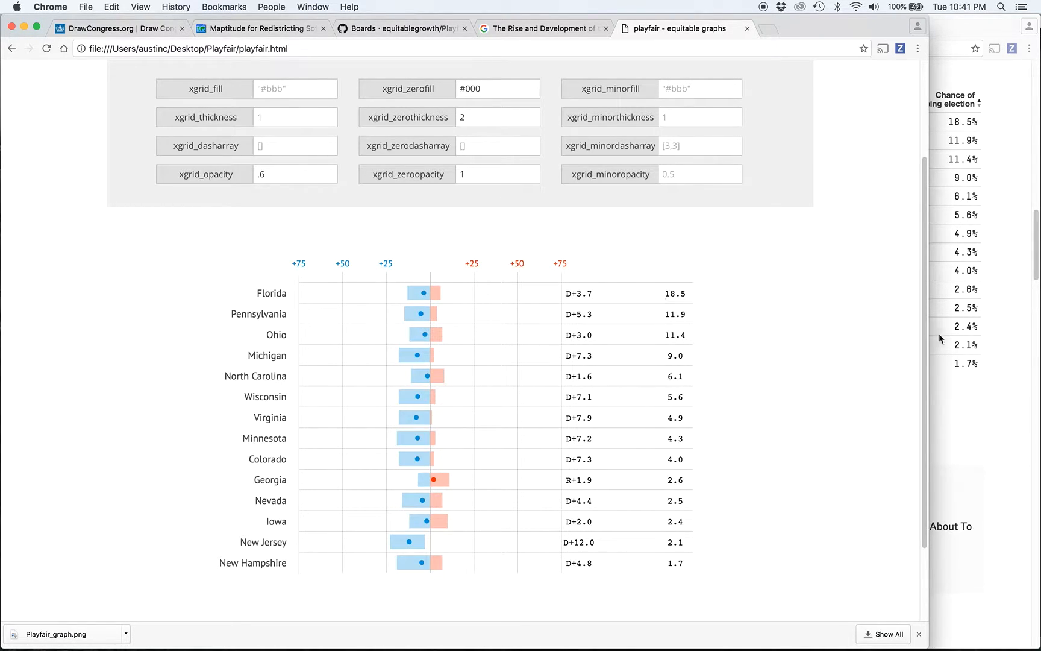
- Check the margin column in the FiveThirtyEight chart and left-align the New Jersey, Iowa, Nevada, Georgia and Colorado margin labels
{"action": "left_click", "coordinate": [972, 344]}
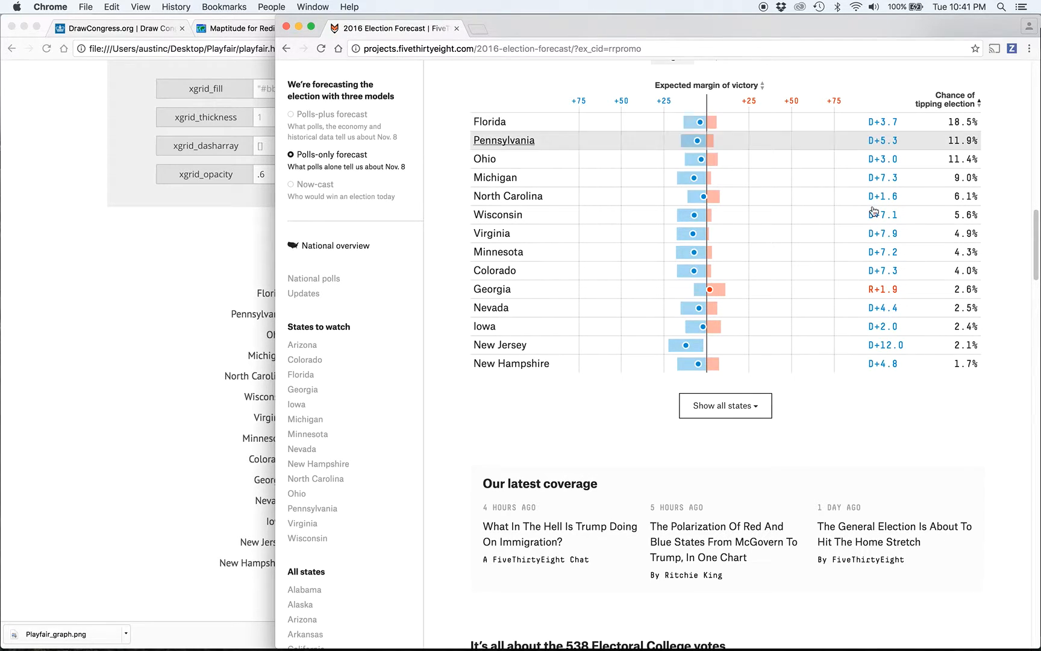
{"action": "left_click", "coordinate": [202, 334]}
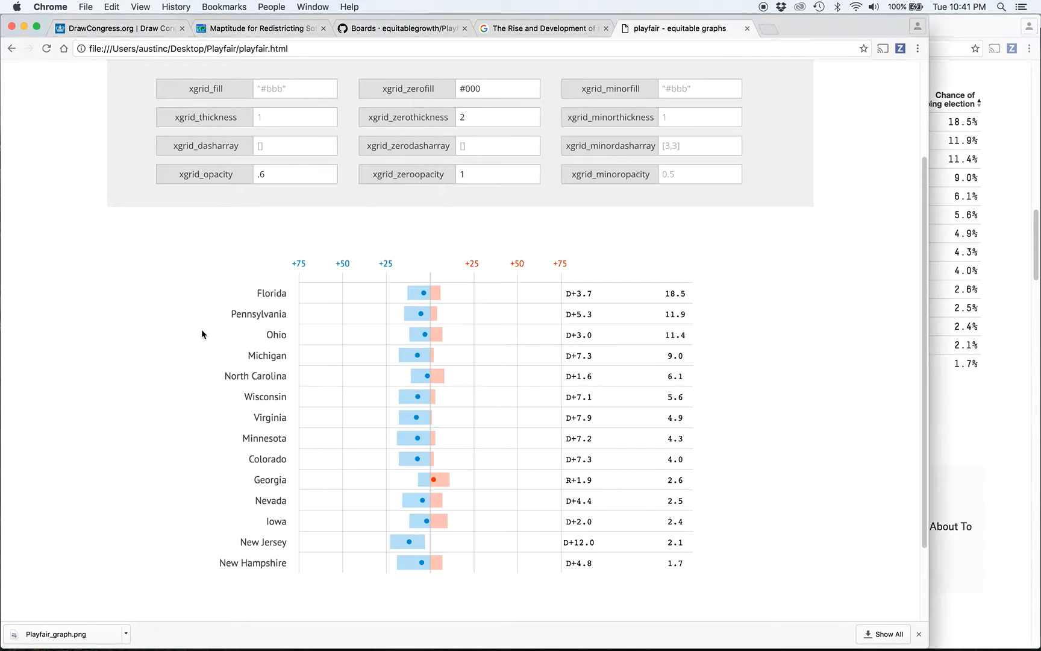
{"action": "left_click_drag", "start_coordinate": [565, 293], "coordinate": [586, 294]}
{"action": "left_click_drag", "start_coordinate": [576, 545], "coordinate": [588, 495]}
{"action": "left_click", "coordinate": [576, 480]}
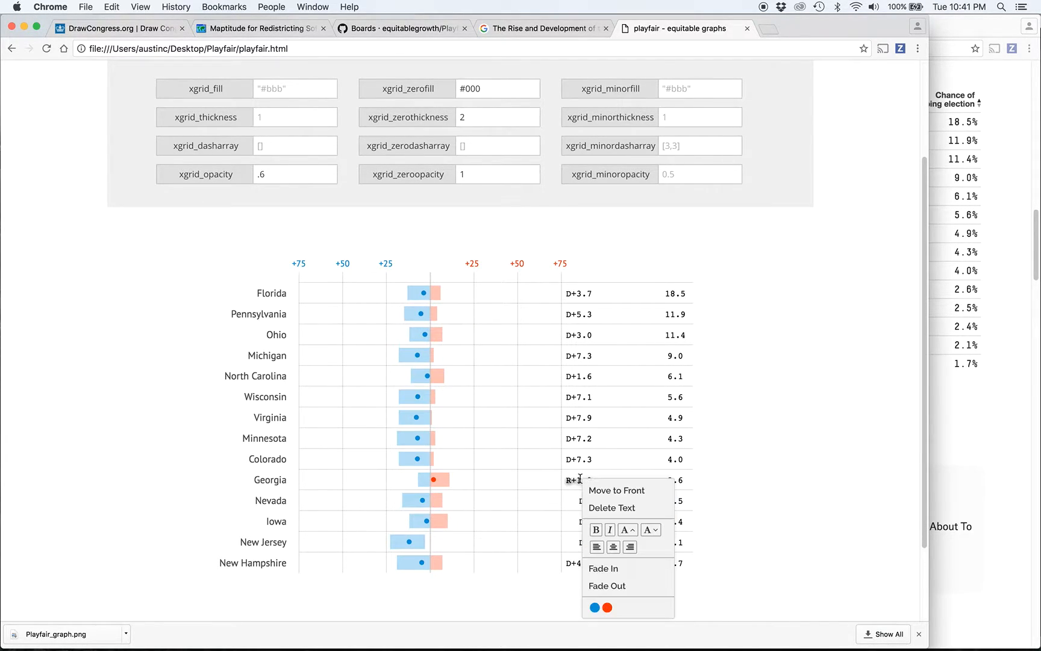
{"action": "left_click", "coordinate": [596, 547]}
{"action": "left_click", "coordinate": [577, 463]}
{"action": "left_click", "coordinate": [595, 532]}
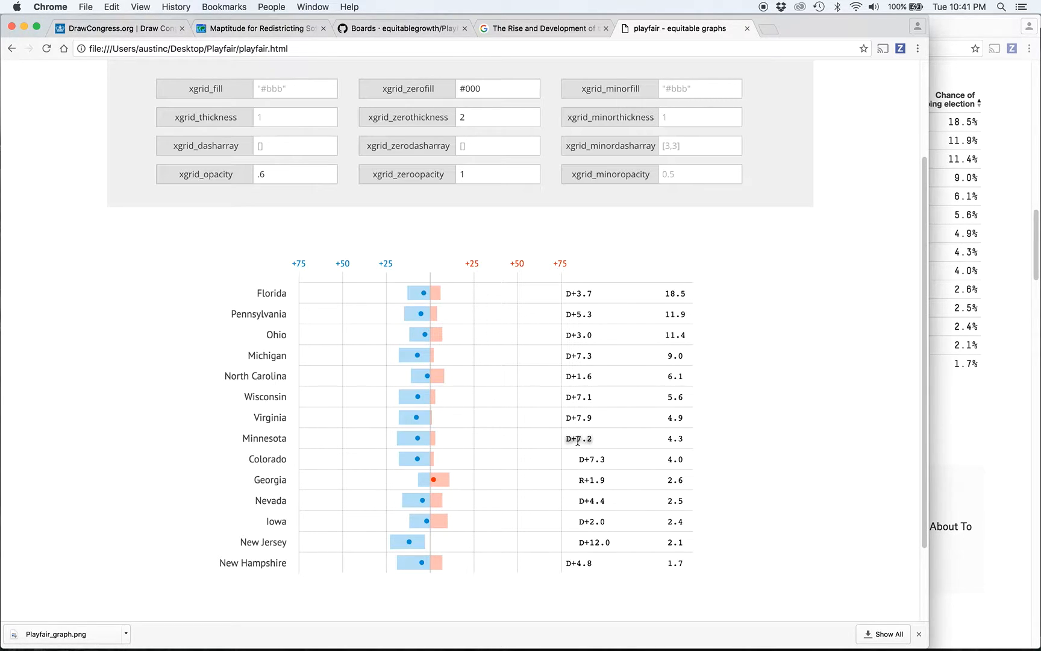
- Left-align the margin labels for Minnesota, Virginia, Wisconsin and New Hampshire
{"action": "left_click", "coordinate": [579, 439]}
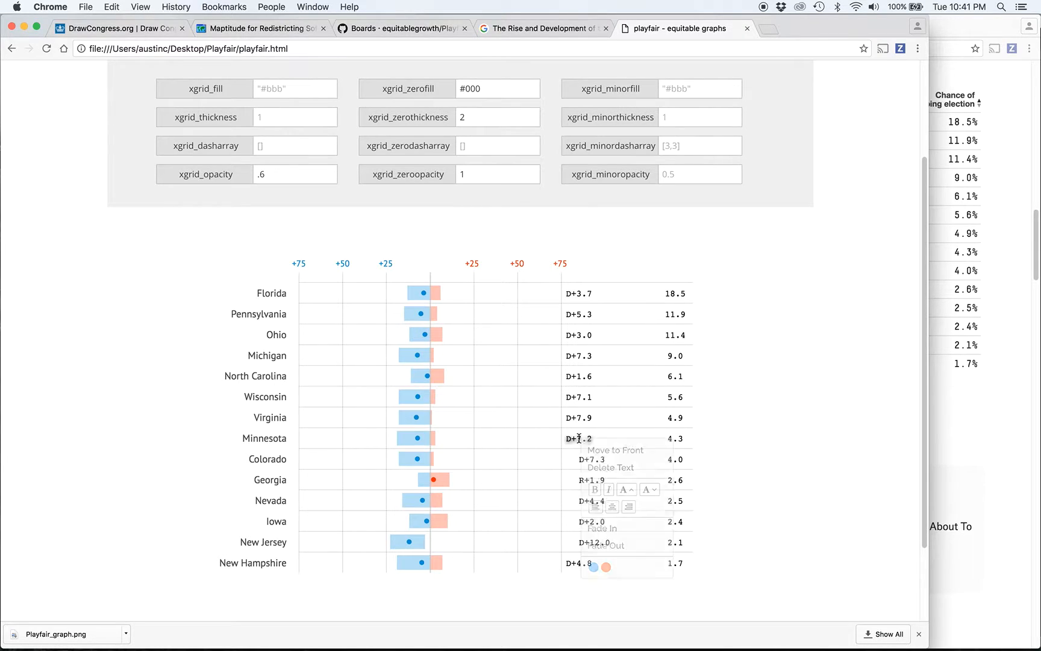
{"action": "left_click", "coordinate": [597, 501]}
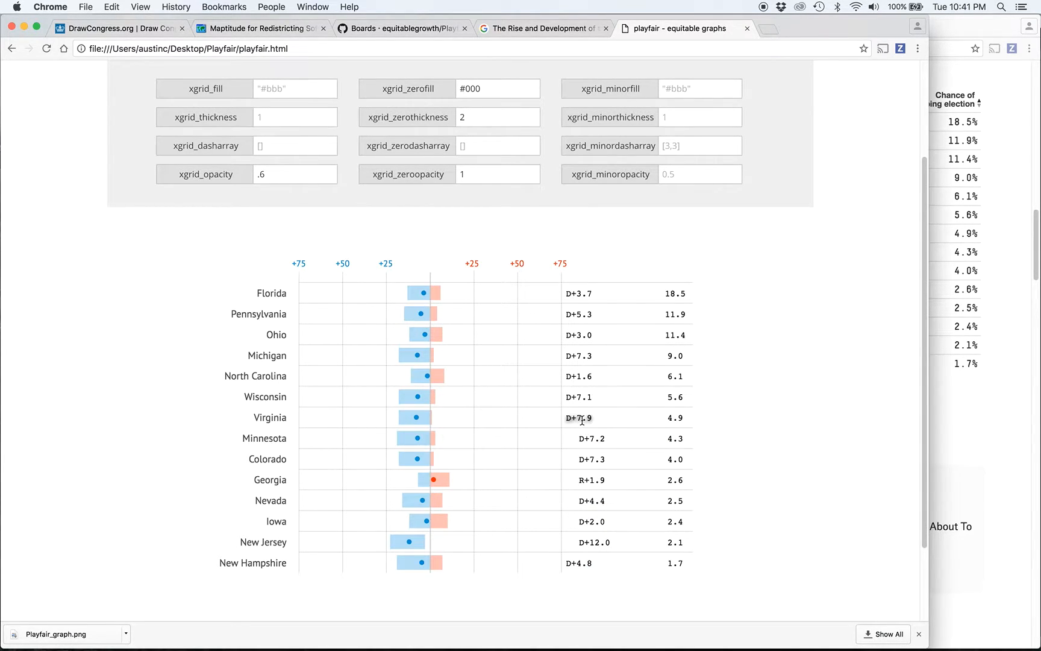
{"action": "left_click", "coordinate": [580, 417]}
{"action": "left_click", "coordinate": [598, 487]}
{"action": "left_click", "coordinate": [579, 397]}
{"action": "left_click", "coordinate": [598, 456]}
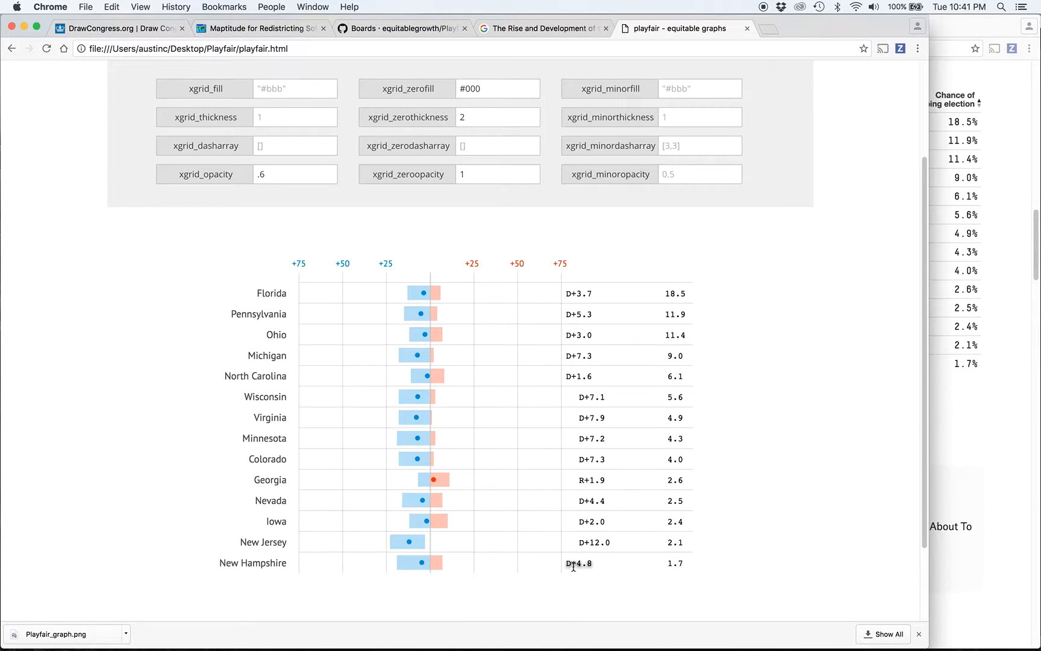
{"action": "left_click", "coordinate": [573, 567]}
{"action": "left_click", "coordinate": [591, 547]}
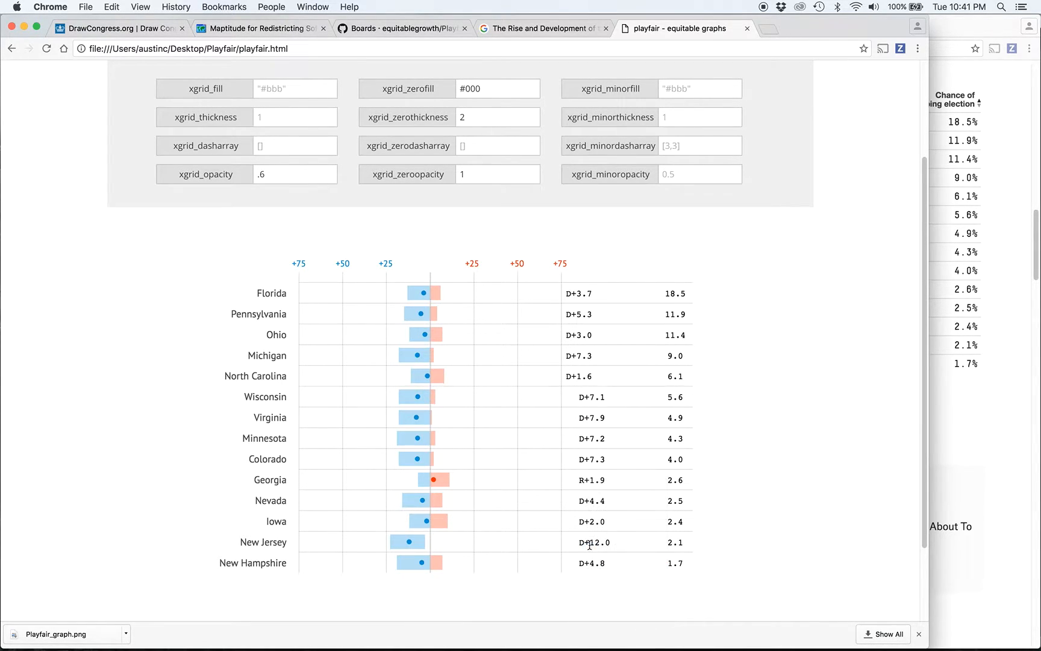
- Left-align the margin labels for North Carolina, Michigan, Ohio, Pennsylvania and Florida
{"action": "left_click", "coordinate": [578, 375]}
{"action": "left_click", "coordinate": [596, 451]}
{"action": "left_click", "coordinate": [578, 355]}
{"action": "left_click", "coordinate": [594, 424]}
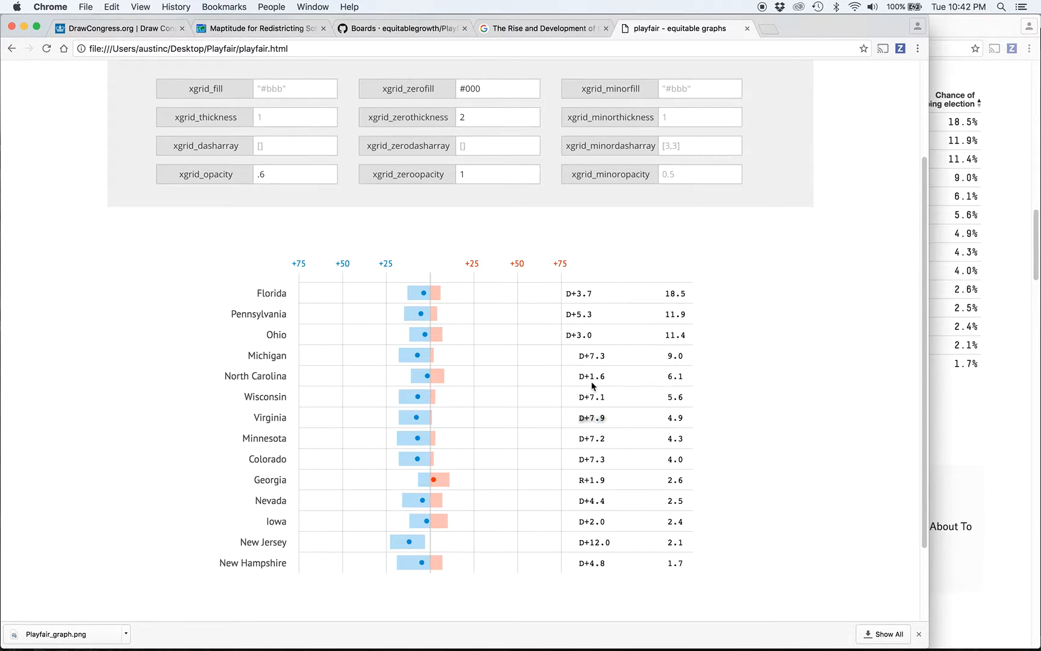
{"action": "left_click", "coordinate": [580, 336]}
{"action": "left_click", "coordinate": [595, 408]}
{"action": "left_click", "coordinate": [575, 312]}
{"action": "left_click", "coordinate": [593, 381]}
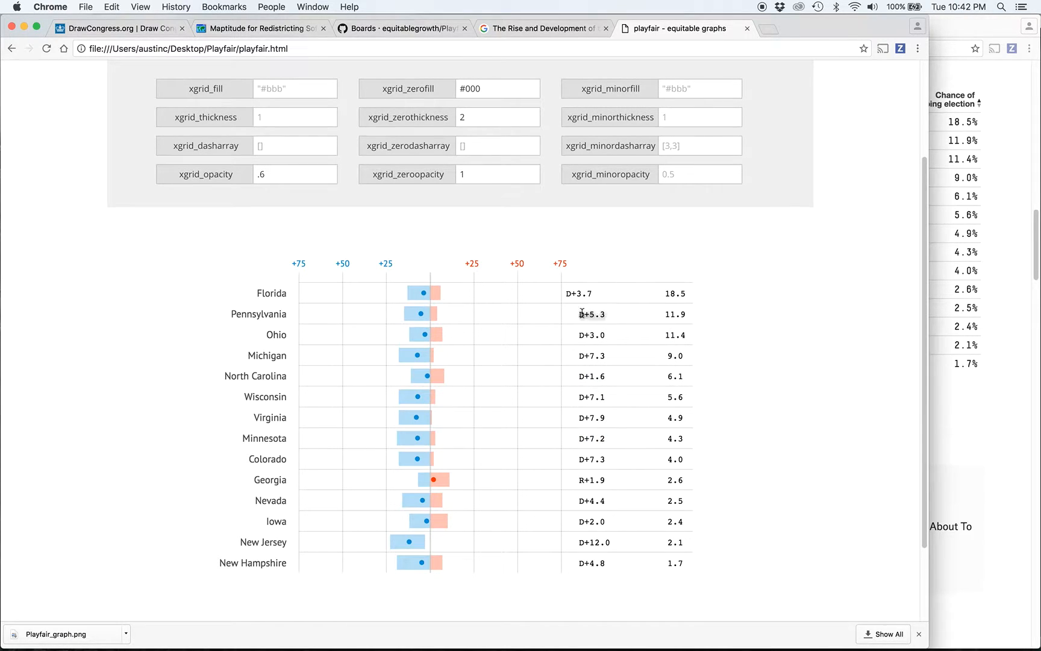
{"action": "left_click", "coordinate": [577, 293]}
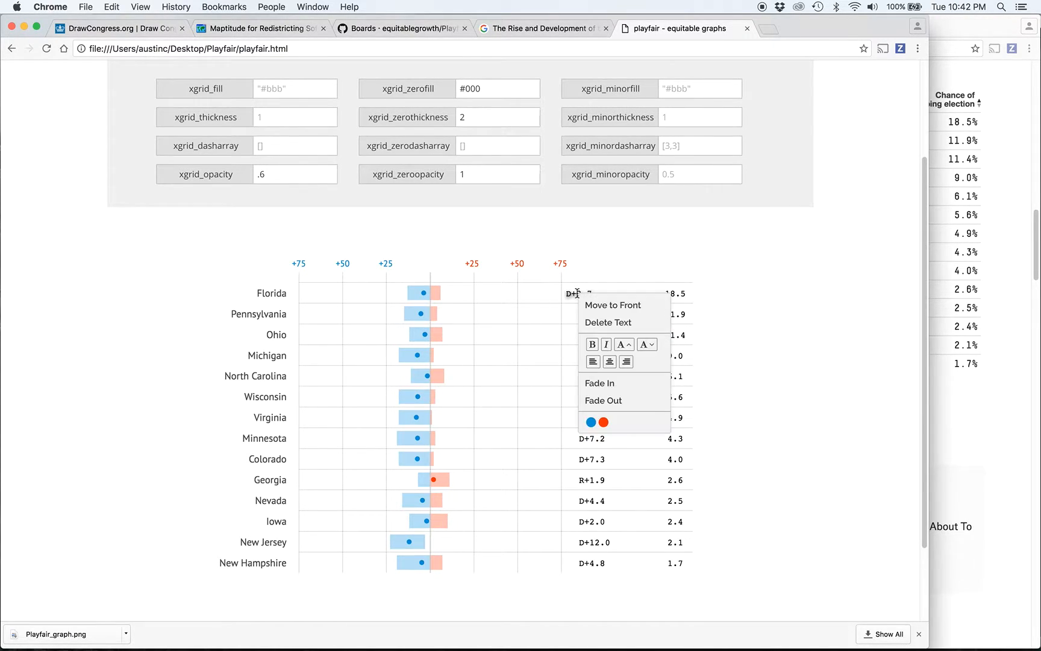
{"action": "left_click", "coordinate": [595, 363]}
- Recolor the margin labels for Florida, Pennsylvania, Ohio and Michigan blue
{"action": "left_click", "coordinate": [598, 296]}
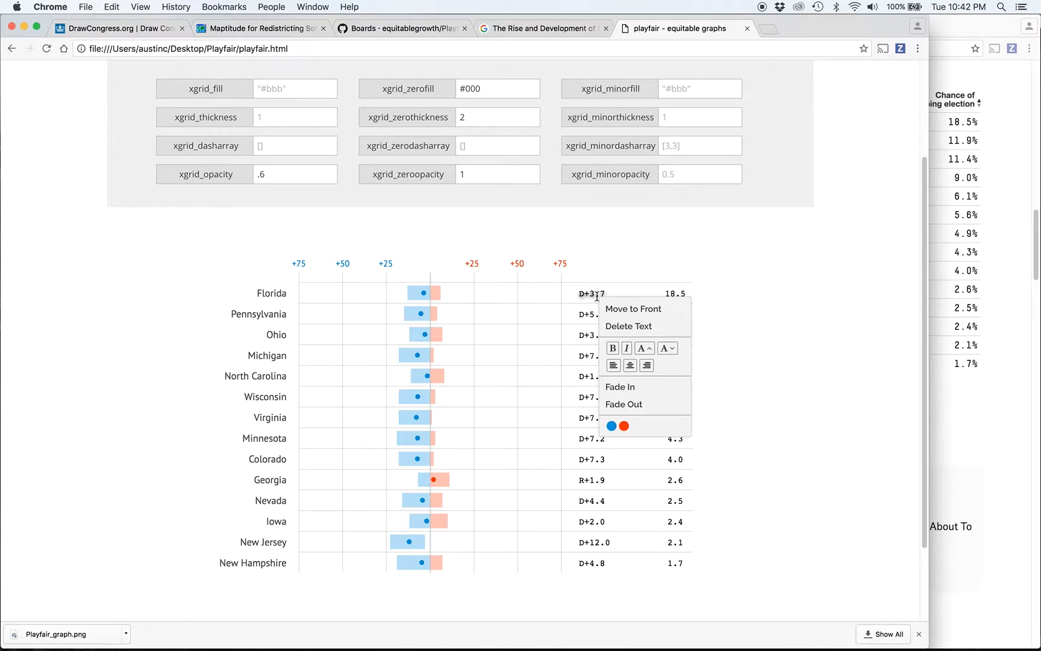
{"action": "left_click", "coordinate": [612, 426]}
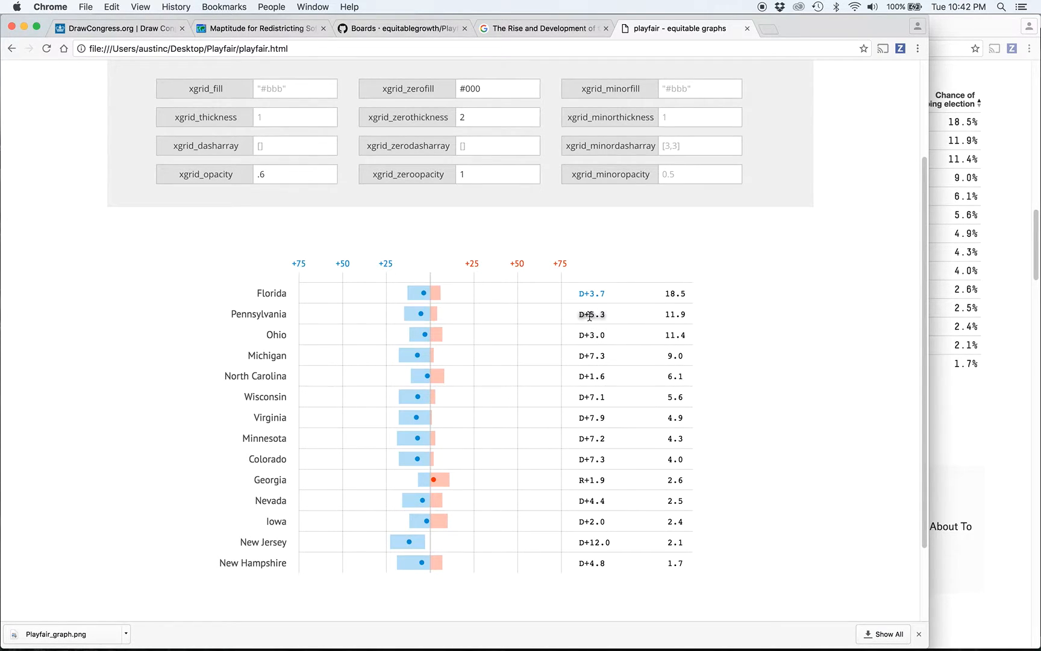
{"action": "left_click", "coordinate": [592, 316]}
{"action": "left_click", "coordinate": [604, 445]}
{"action": "left_click", "coordinate": [591, 335]}
{"action": "left_click", "coordinate": [601, 462]}
{"action": "left_click", "coordinate": [591, 356]}
{"action": "left_click", "coordinate": [607, 488]}
- Recolor the margin labels for North Carolina, Wisconsin, Virginia and Minnesota blue
{"action": "left_click", "coordinate": [591, 378]}
{"action": "left_click", "coordinate": [605, 507]}
{"action": "left_click", "coordinate": [592, 397]}
{"action": "left_click", "coordinate": [607, 527]}
{"action": "left_click", "coordinate": [595, 420]}
{"action": "left_click", "coordinate": [610, 551]}
{"action": "left_click", "coordinate": [593, 441]}
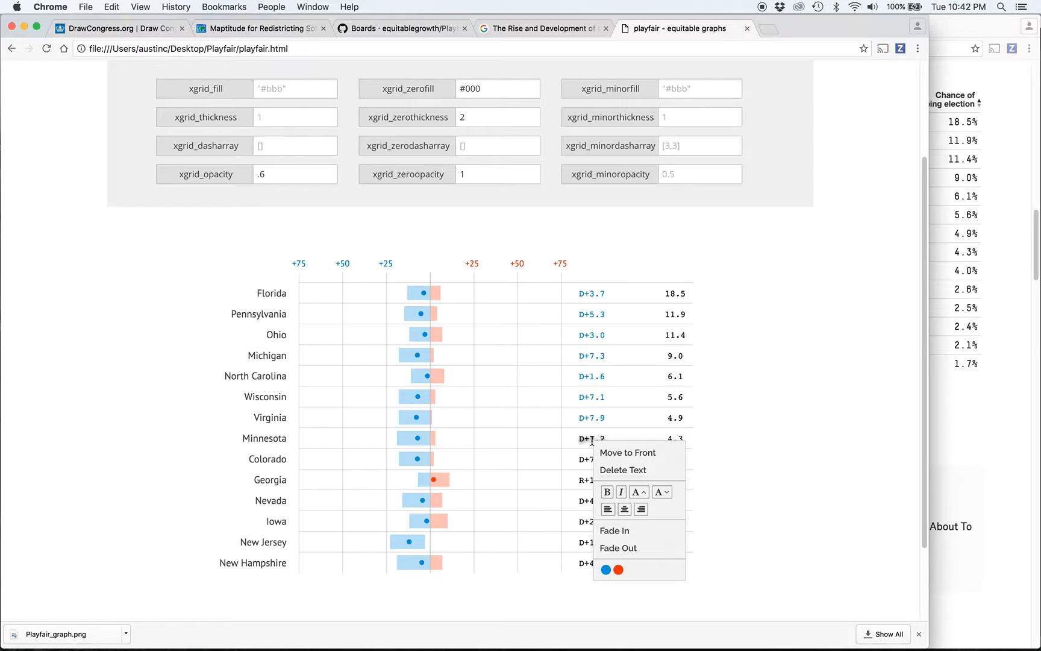
{"action": "left_click", "coordinate": [599, 569]}
{"action": "left_click", "coordinate": [594, 439]}
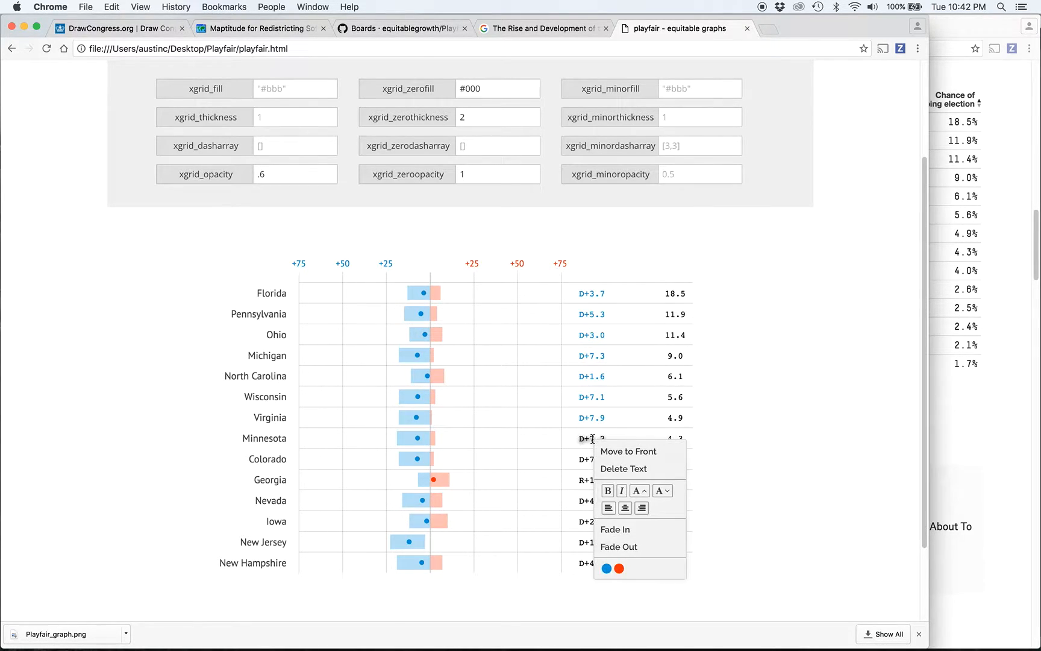
{"action": "left_click", "coordinate": [606, 569]}
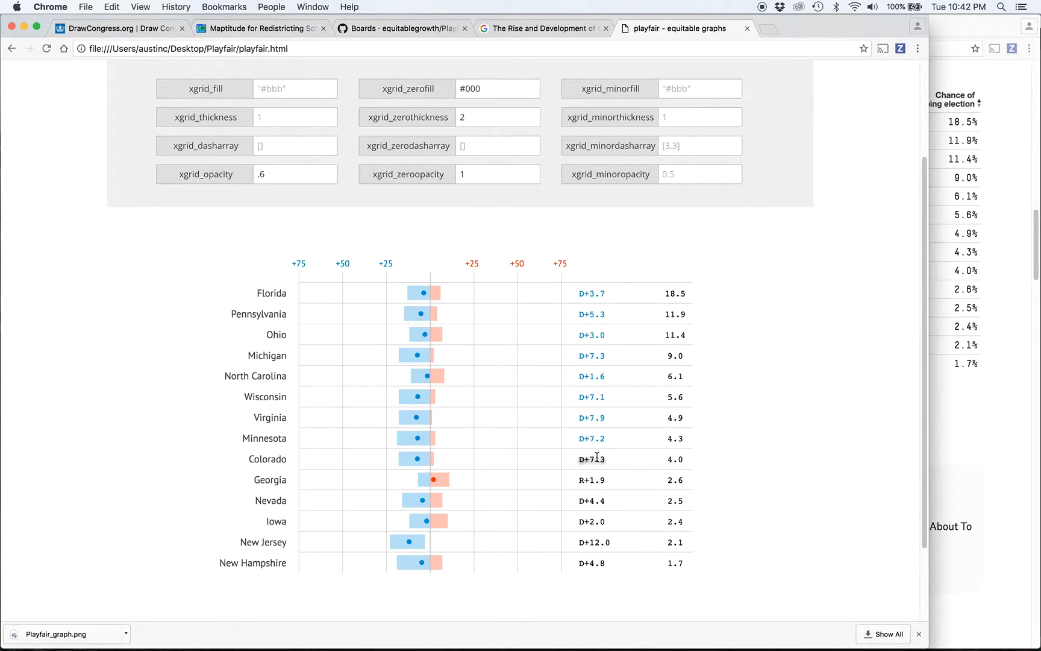
- Recolor the Colorado and Nevada margin labels blue and the Georgia margin label red
{"action": "left_click", "coordinate": [589, 459]}
{"action": "left_click", "coordinate": [611, 585]}
{"action": "left_click", "coordinate": [594, 480]}
{"action": "left_click", "coordinate": [623, 608]}
{"action": "left_click", "coordinate": [592, 480]}
{"action": "left_click", "coordinate": [609, 606]}
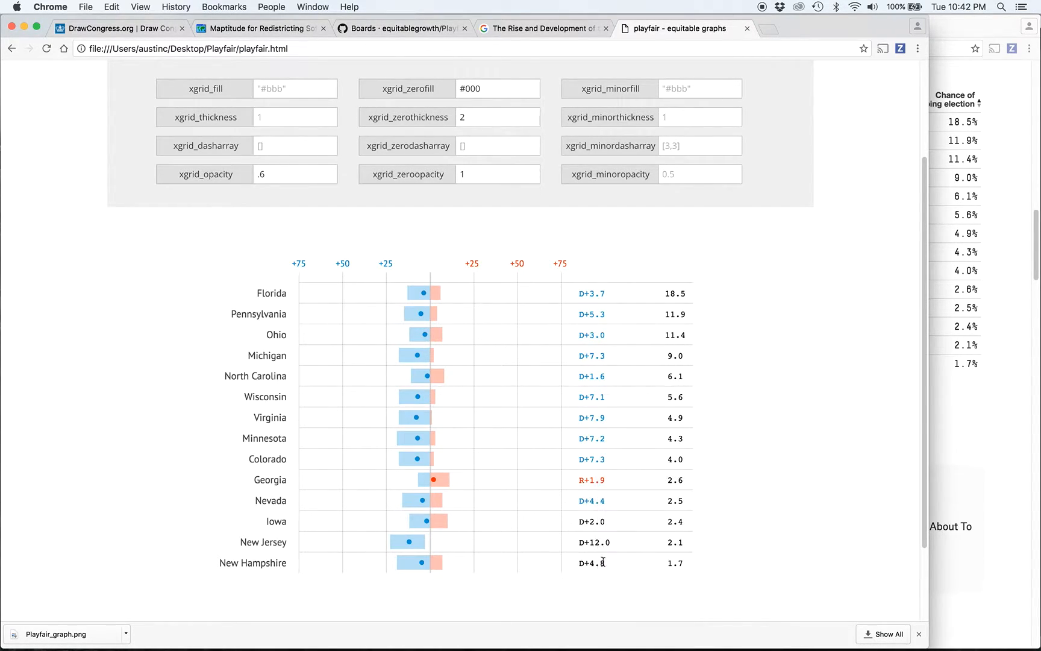
- Recolor the margin labels for Iowa, New Jersey and New Hampshire blue
{"action": "left_click", "coordinate": [588, 523]}
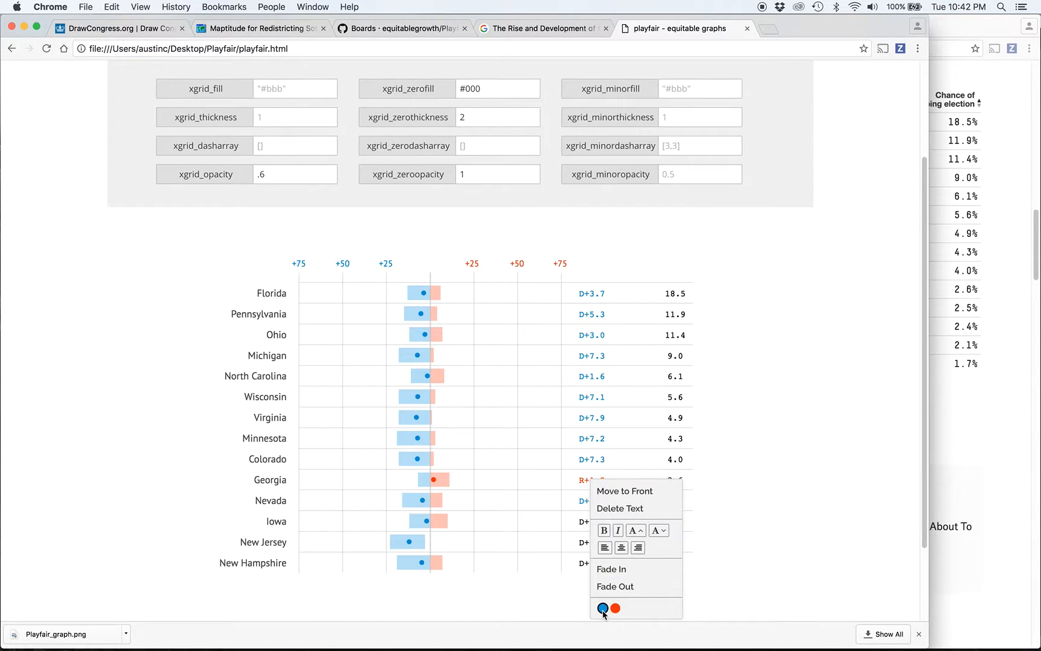
{"action": "left_click", "coordinate": [602, 608]}
{"action": "left_click", "coordinate": [590, 545]}
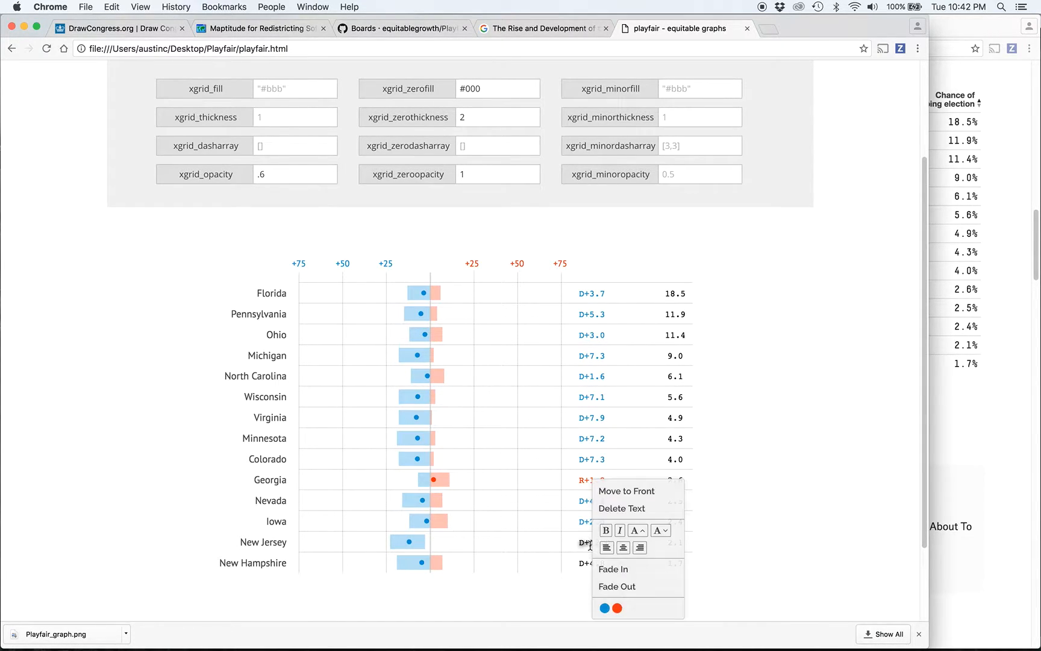
{"action": "left_click", "coordinate": [602, 608]}
{"action": "left_click", "coordinate": [602, 608]}
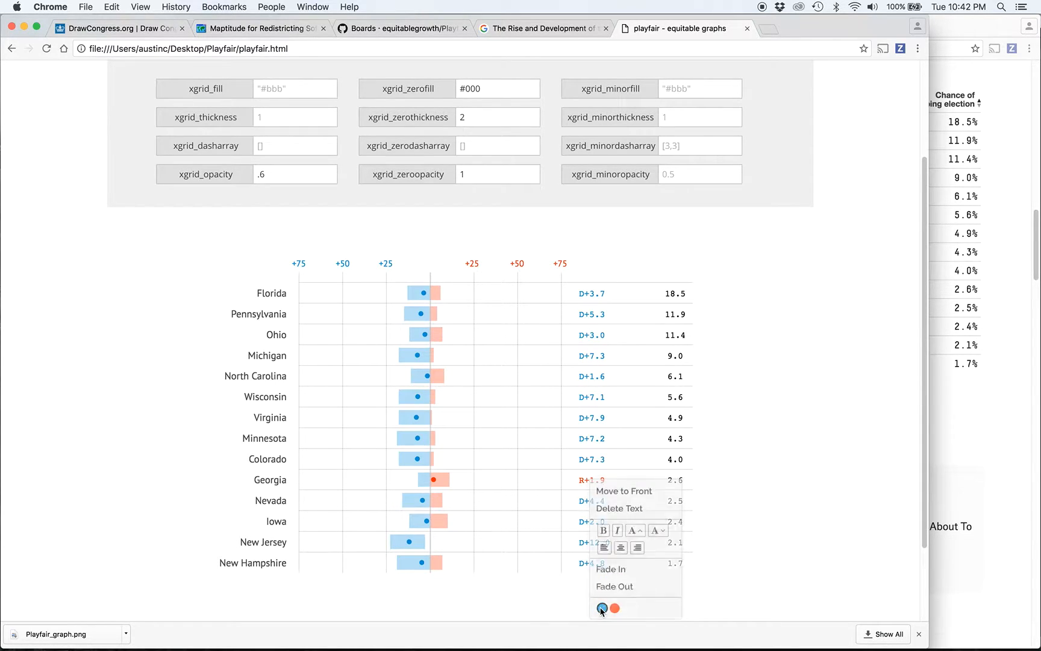
- Append a percent sign to the tipping-chance values for Florida, Pennsylvania, Ohio, Michigan, North Carolina and Wisconsin
{"action": "double_click", "coordinate": [682, 294]}
{"action": "type", "text": "%"}
{"action": "double_click", "coordinate": [678, 314]}
{"action": "type", "text": "%"}
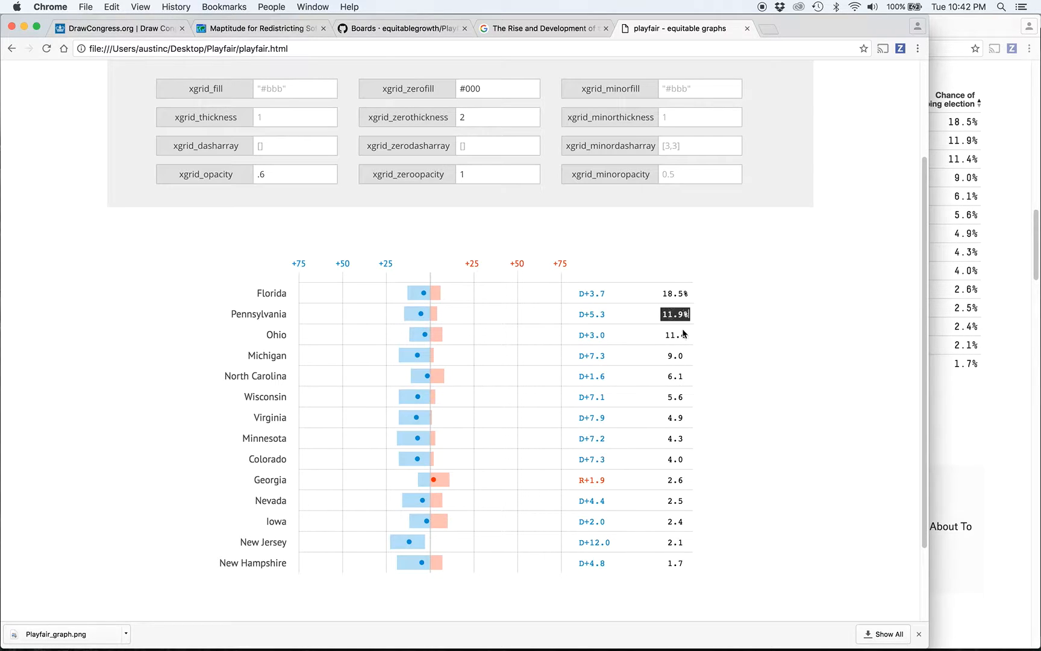
{"action": "double_click", "coordinate": [675, 335]}
{"action": "type", "text": "%"}
{"action": "double_click", "coordinate": [675, 357]}
{"action": "type", "text": "%"}
{"action": "double_click", "coordinate": [674, 377]}
{"action": "type", "text": "%"}
{"action": "double_click", "coordinate": [672, 397]}
{"action": "type", "text": "%"}
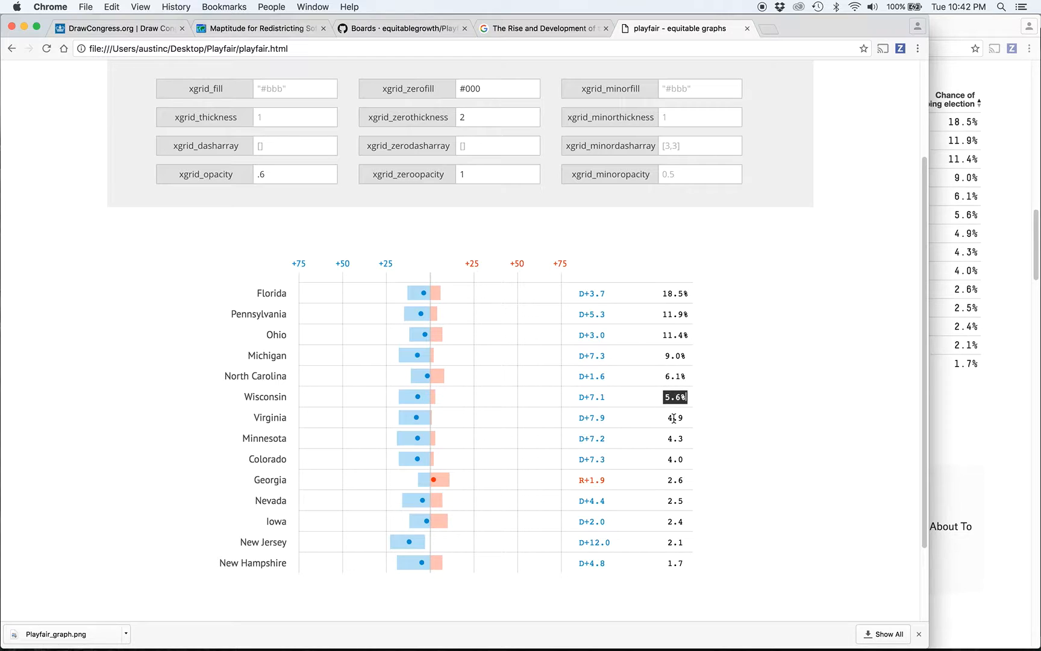
- Append a percent sign to the tipping-chance values for Virginia, Minnesota, Colorado and Georgia
{"action": "double_click", "coordinate": [674, 418]}
{"action": "type", "text": "%"}
{"action": "double_click", "coordinate": [676, 439]}
{"action": "type", "text": "%"}
{"action": "double_click", "coordinate": [677, 464]}
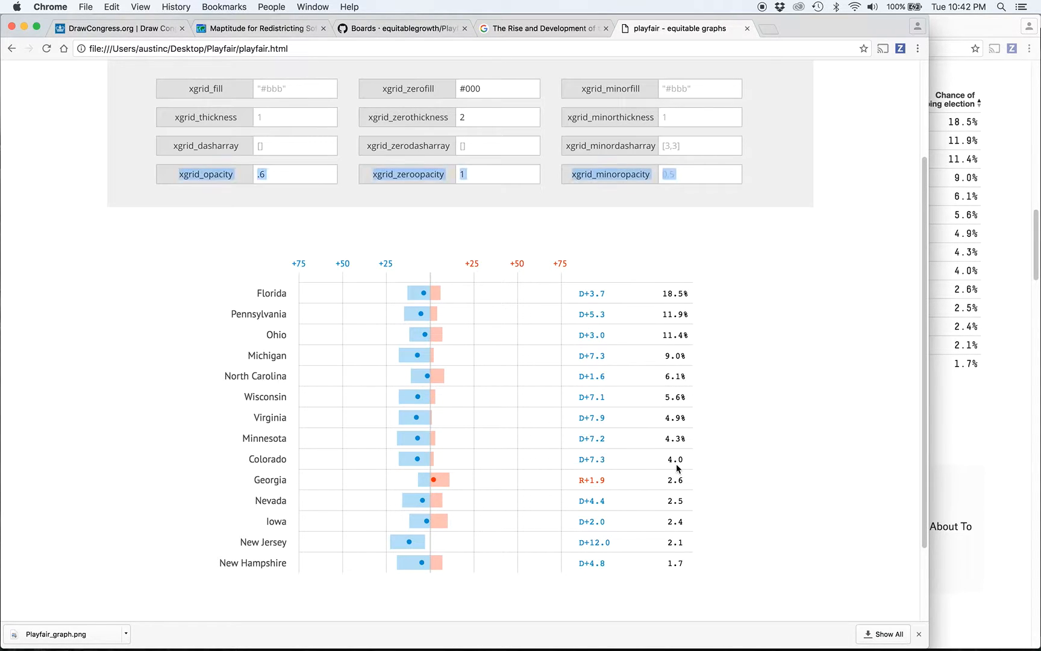
{"action": "double_click", "coordinate": [678, 463]}
{"action": "type", "text": "%"}
{"action": "double_click", "coordinate": [676, 480]}
{"action": "type", "text": "%"}
- Append a percent sign to the tipping-chance values for Nevada, Iowa, New Jersey and New Hampshire
{"action": "double_click", "coordinate": [678, 502]}
{"action": "type", "text": "%"}
{"action": "double_click", "coordinate": [677, 523]}
{"action": "type", "text": "%"}
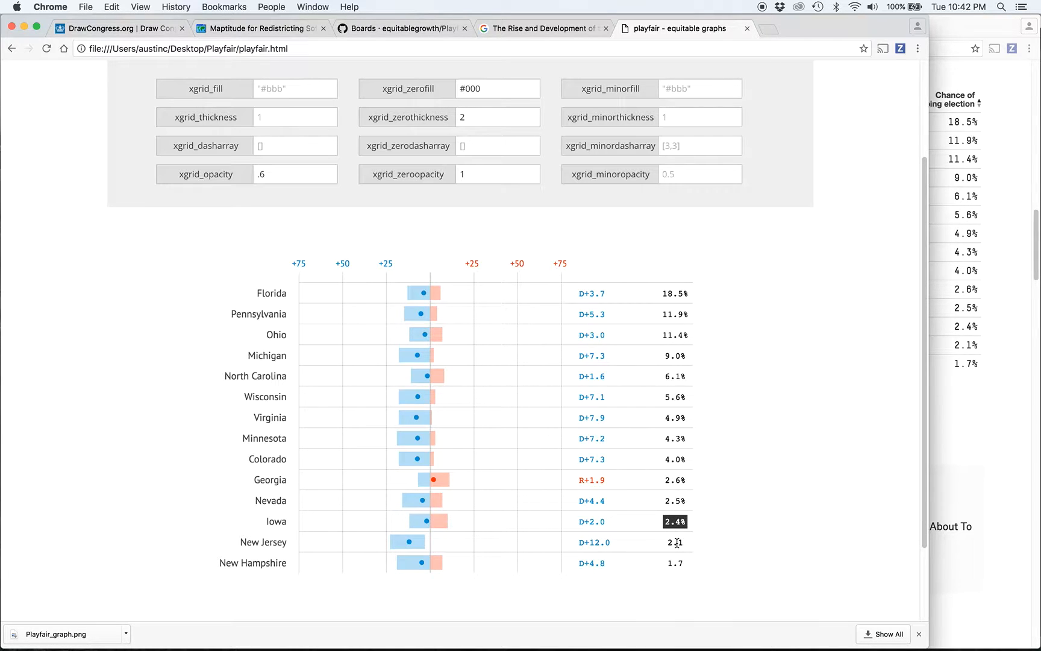
{"action": "double_click", "coordinate": [677, 542]}
{"action": "type", "text": "%"}
{"action": "double_click", "coordinate": [676, 563]}
{"action": "type", "text": "%"}
{"action": "left_click", "coordinate": [706, 517]}
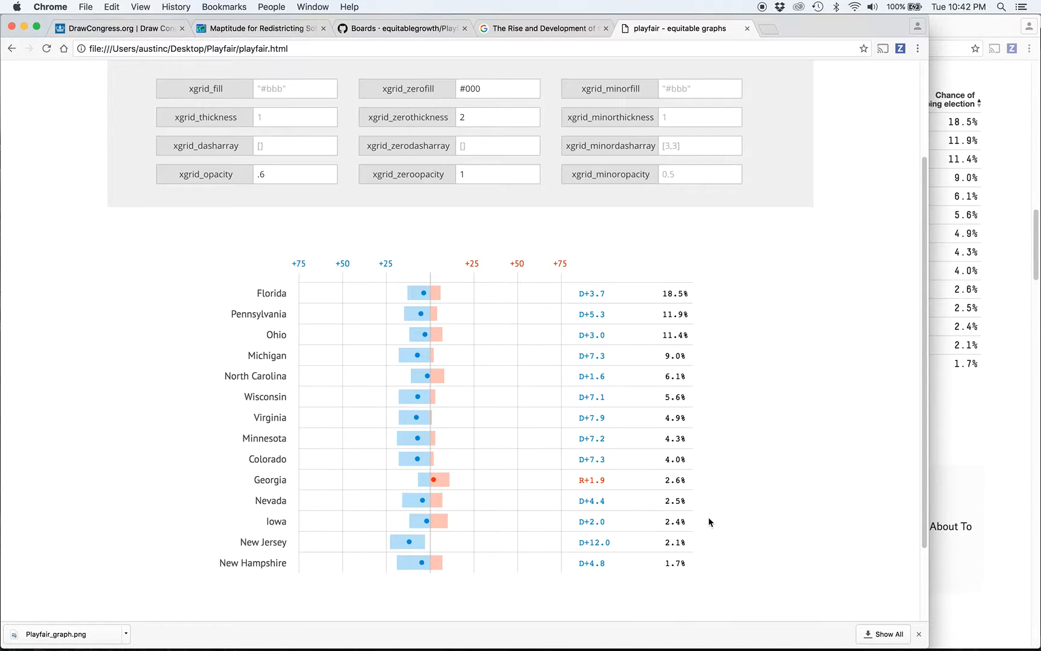
- Add a two-line text annotation reading "Chance of" and "tipping election" above the percentage column, following the reference chart
{"action": "left_click", "coordinate": [954, 205]}
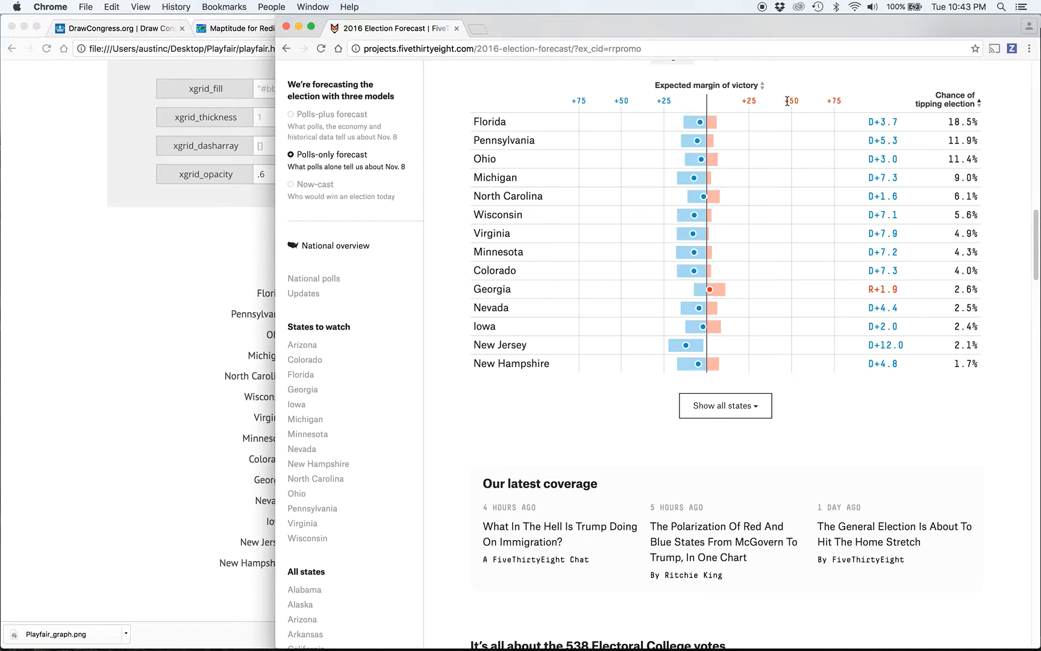
{"action": "left_click", "coordinate": [168, 341]}
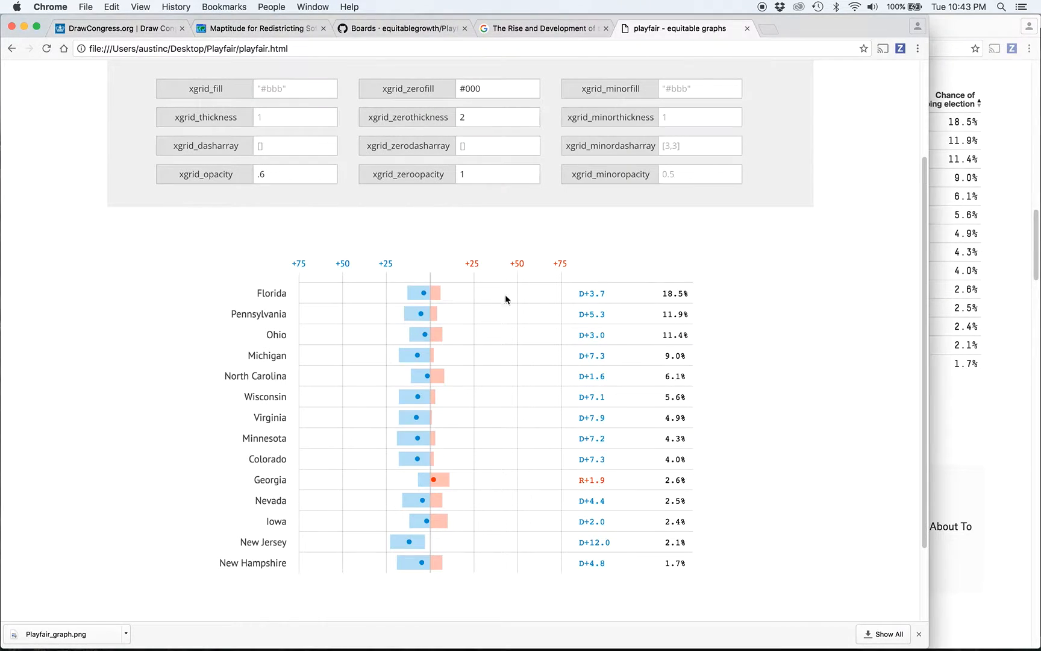
{"action": "right_click", "coordinate": [622, 267]}
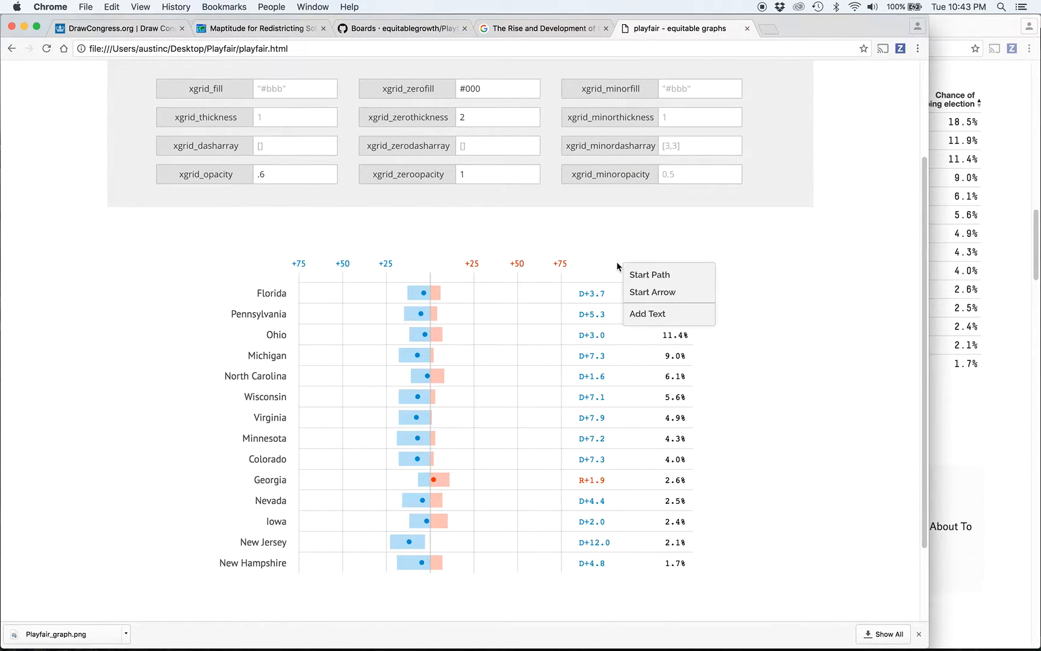
{"action": "left_click", "coordinate": [634, 313]}
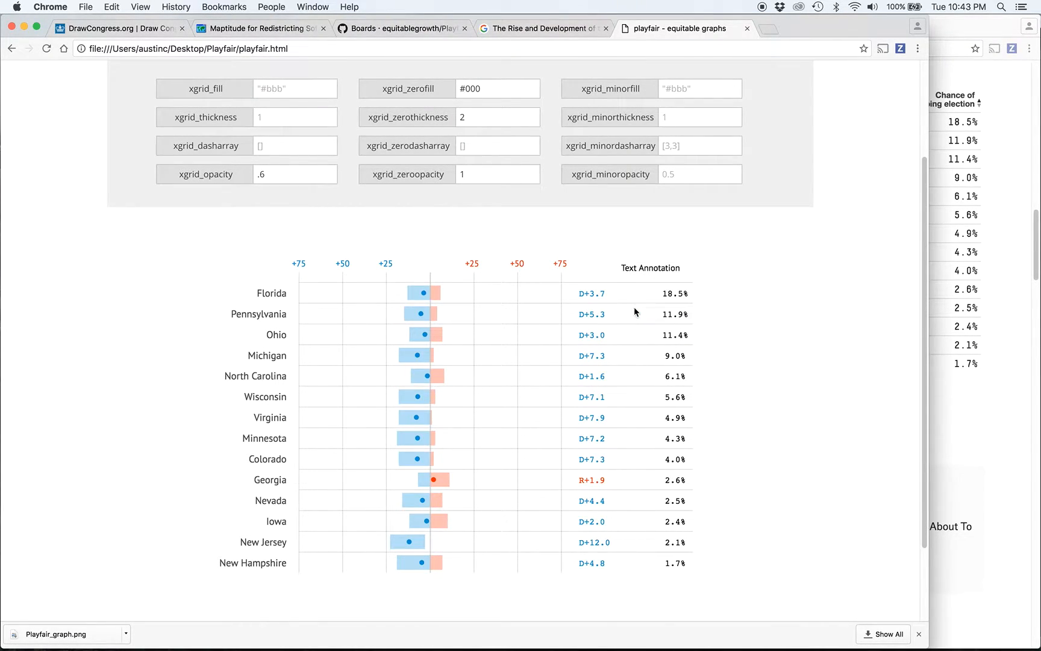
{"action": "left_click", "coordinate": [646, 272]}
{"action": "key", "text": "BackSpace"}
{"action": "key", "text": "BackSpace"}
{"action": "key", "text": "BackSpace"}
{"action": "key", "text": "BackSpace"}
{"action": "key", "text": "BackSpace"}
{"action": "key", "text": "BackSpace"}
{"action": "key", "text": "BackSpace"}
{"action": "key", "text": "BackSpace"}
{"action": "key", "text": "BackSpace"}
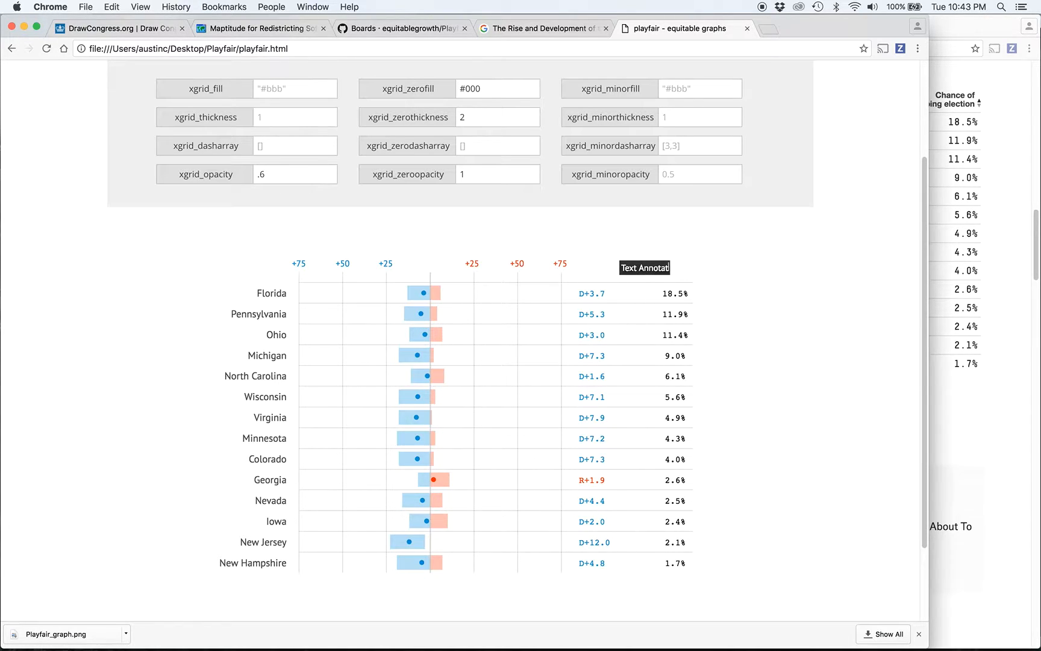
{"action": "key", "text": "BackSpace"}
{"action": "key", "text": "BackSpace"}
{"action": "key", "text": "BackSpace"}
{"action": "key", "text": "BackSpace"}
{"action": "key", "text": "BackSpace"}
{"action": "key", "text": "BackSpace"}
{"action": "type", "text": "Chance of ti"}
{"action": "type", "text": "pping election"}
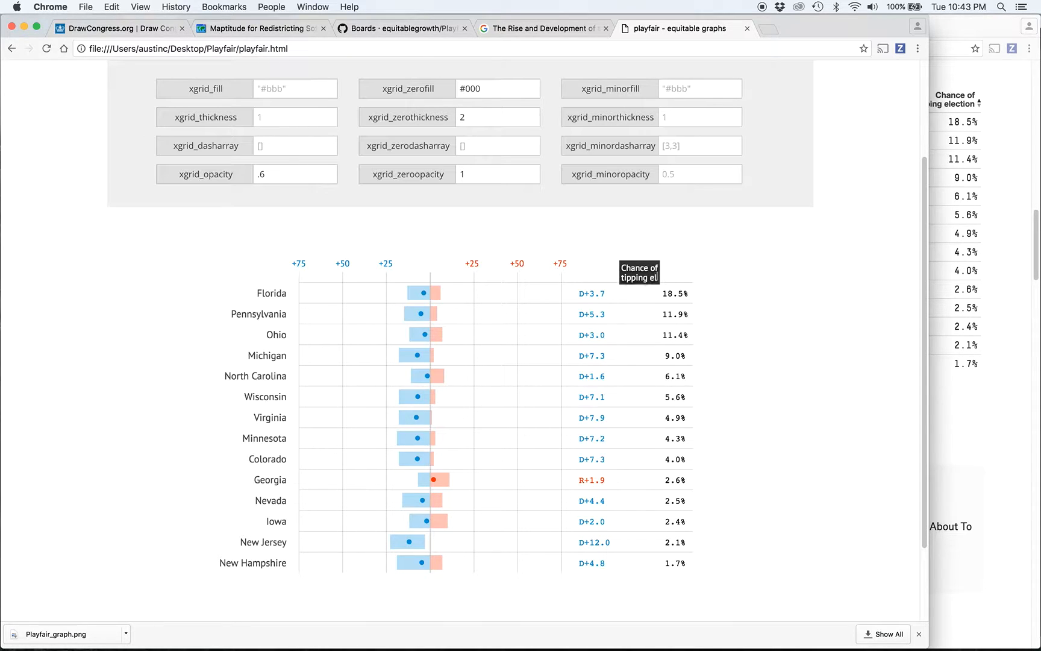
- Make the "Chance of tipping election" header bold and smaller, and position it directly above the percentages
{"action": "key", "text": "ctrl+b"}
{"action": "key", "text": "ctrl+Down"}
{"action": "key", "text": "ctrl+Right"}
{"action": "key", "text": "ctrl+Right"}
{"action": "key", "text": "ctrl+Right"}
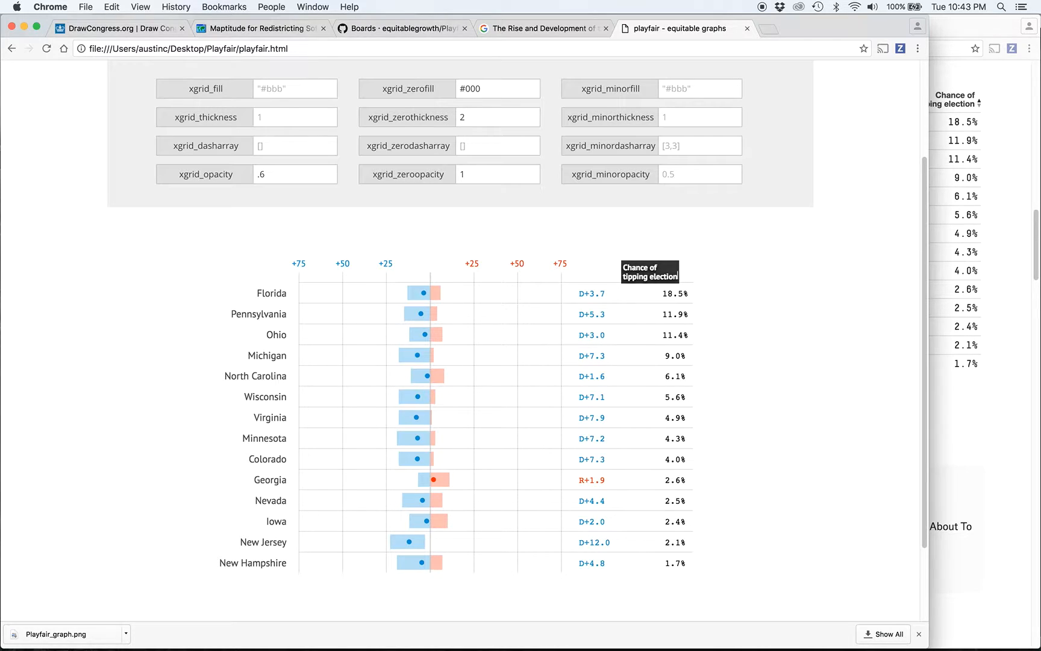
{"action": "left_click_drag", "start_coordinate": [639, 275], "coordinate": [655, 274]}
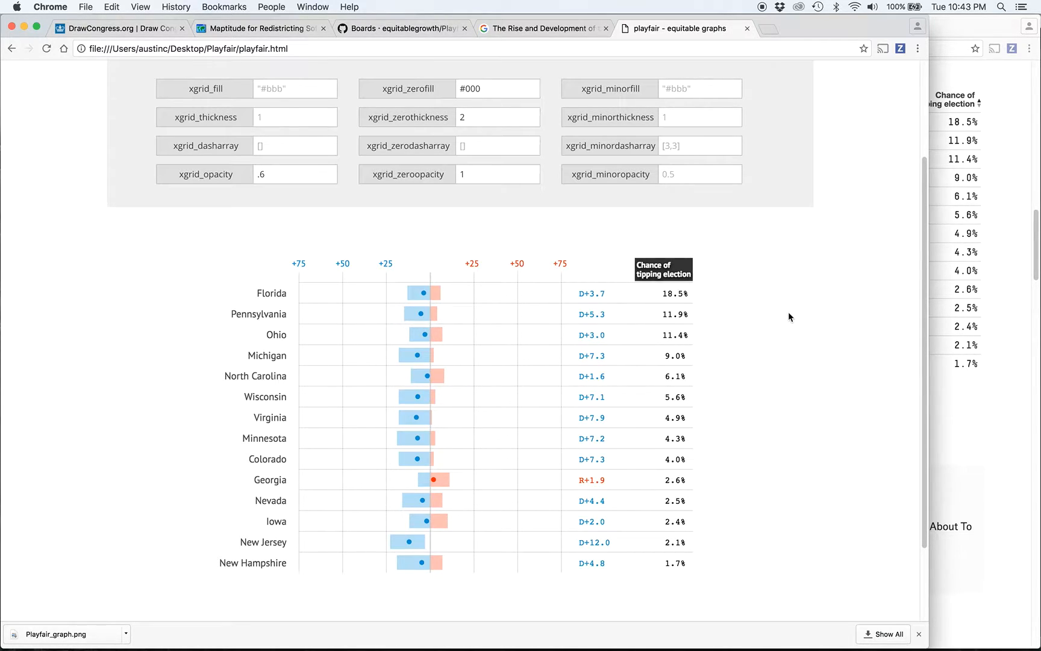
{"action": "key", "text": "ctrl+Right"}
{"action": "key", "text": "Left"}
{"action": "left_click", "coordinate": [715, 300]}
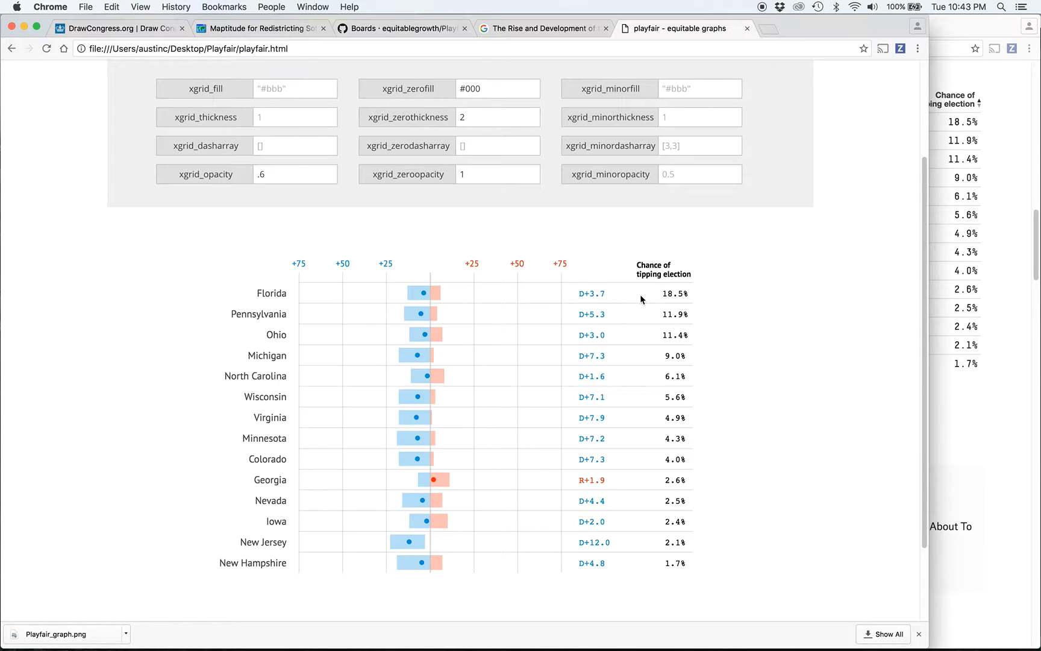
- Look over the default annotation text settings for size, weight, face and fill
{"action": "scroll", "coordinate": [544, 221], "scroll_direction": "up", "scroll_amount": 2}
{"action": "scroll", "coordinate": [543, 221], "scroll_direction": "down", "scroll_amount": 2}
{"action": "scroll", "coordinate": [544, 221], "scroll_direction": "up", "scroll_amount": 1}
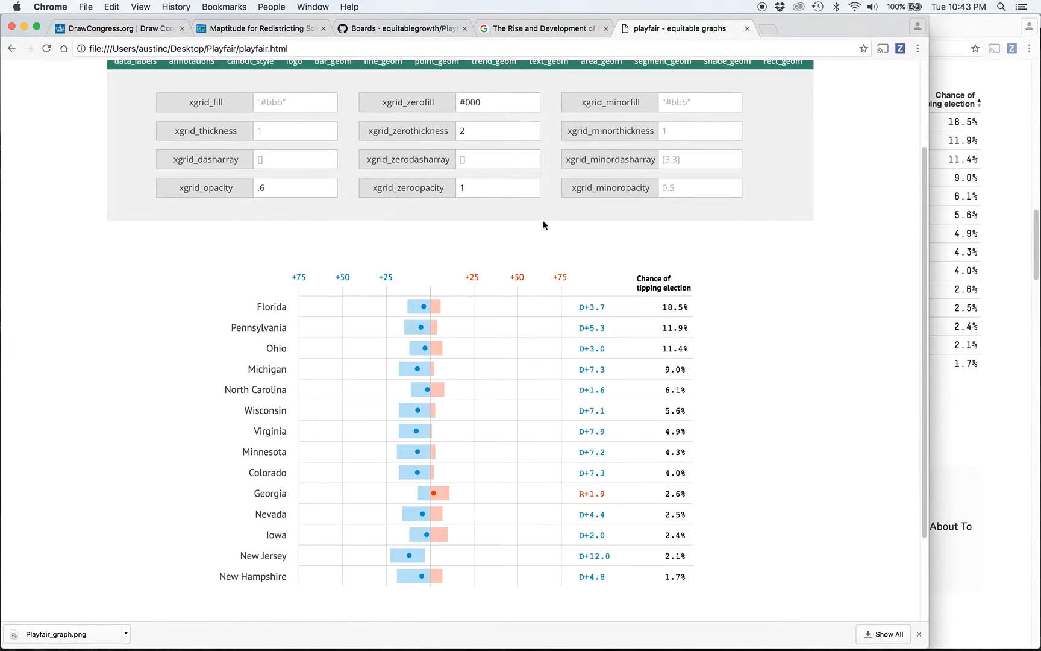
{"action": "scroll", "coordinate": [543, 219], "scroll_direction": "up", "scroll_amount": 3}
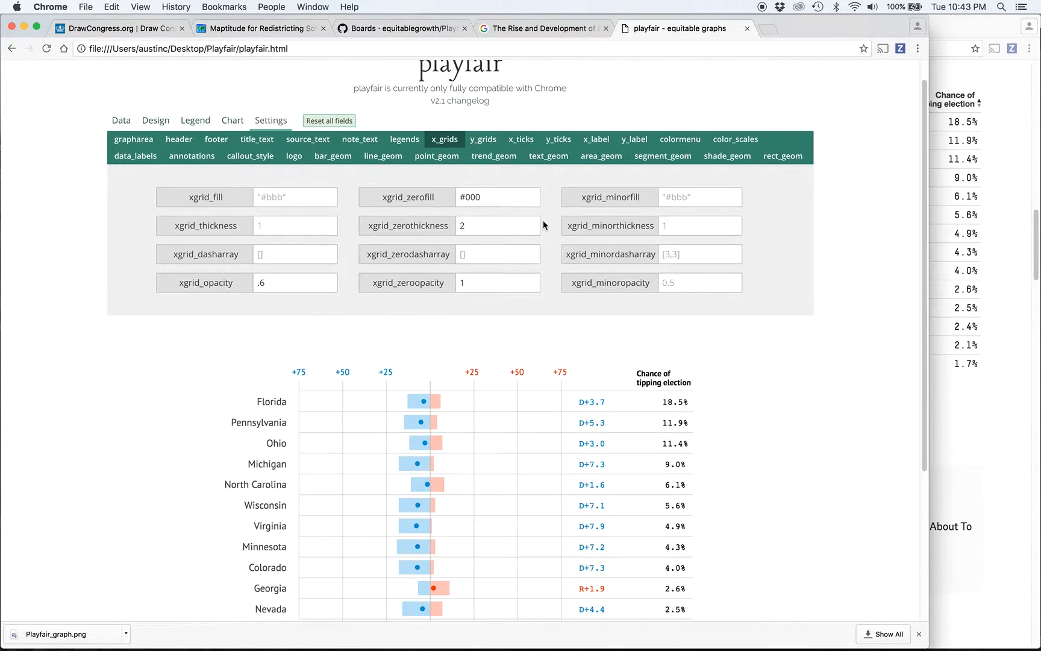
{"action": "left_click", "coordinate": [178, 158]}
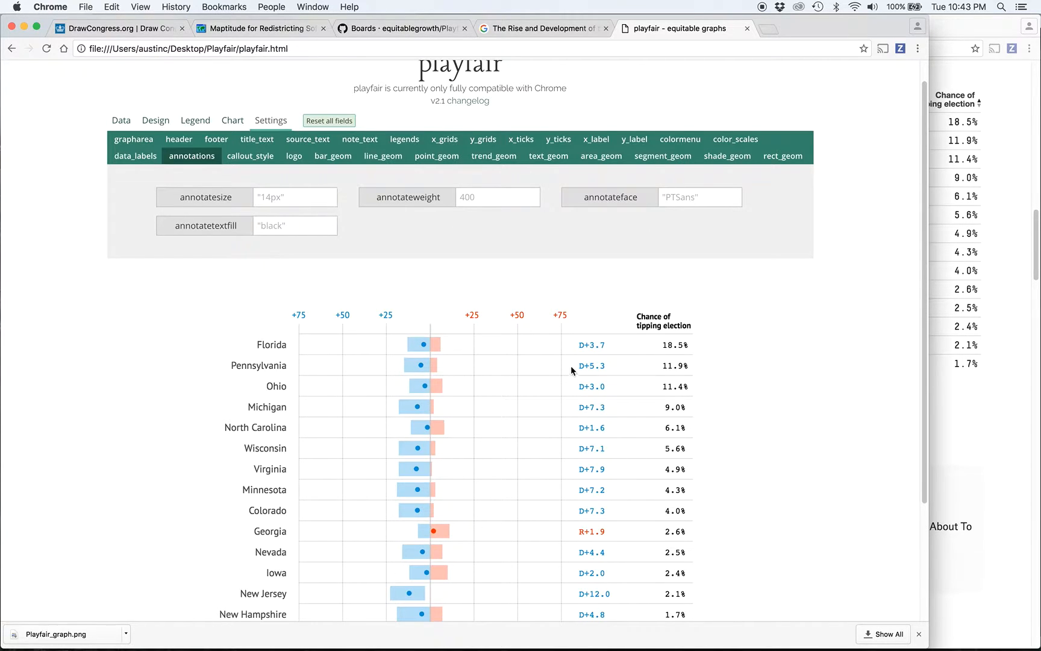
{"action": "scroll", "coordinate": [571, 366], "scroll_direction": "down", "scroll_amount": 1}
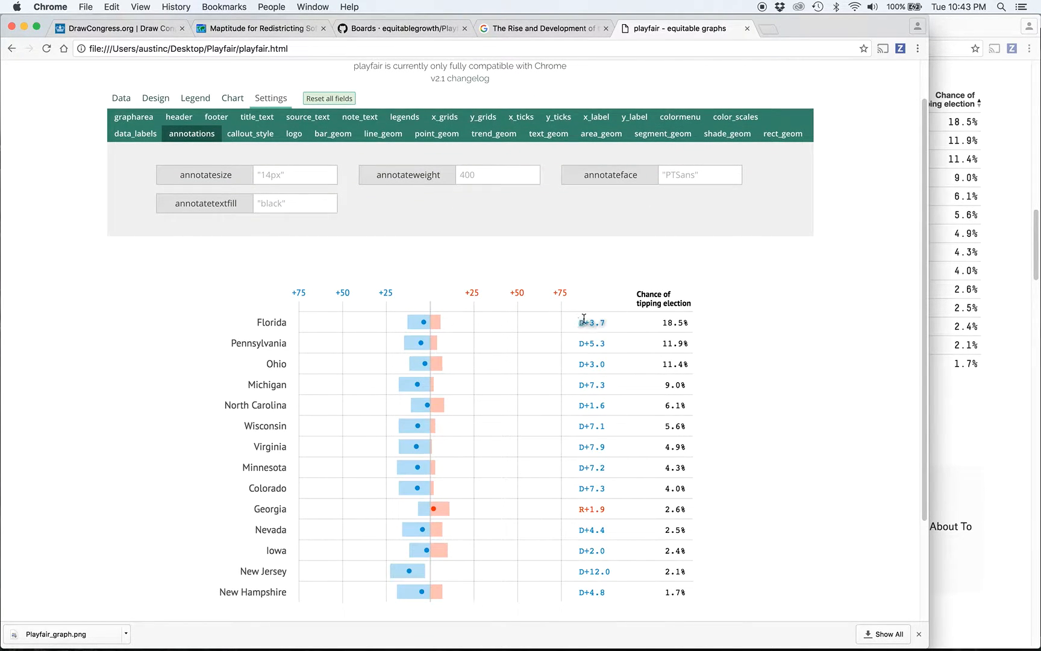
- Add a text annotation reading "Expected margin of victory" near the axis labels, following the reference chart
{"action": "left_click", "coordinate": [1024, 296]}
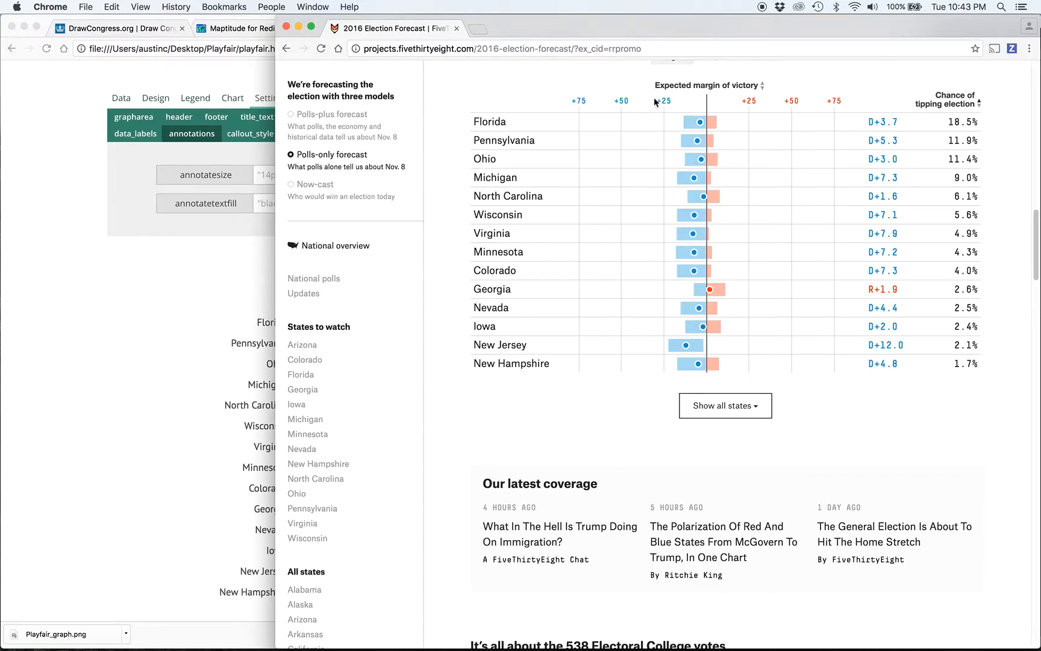
{"action": "left_click", "coordinate": [140, 390]}
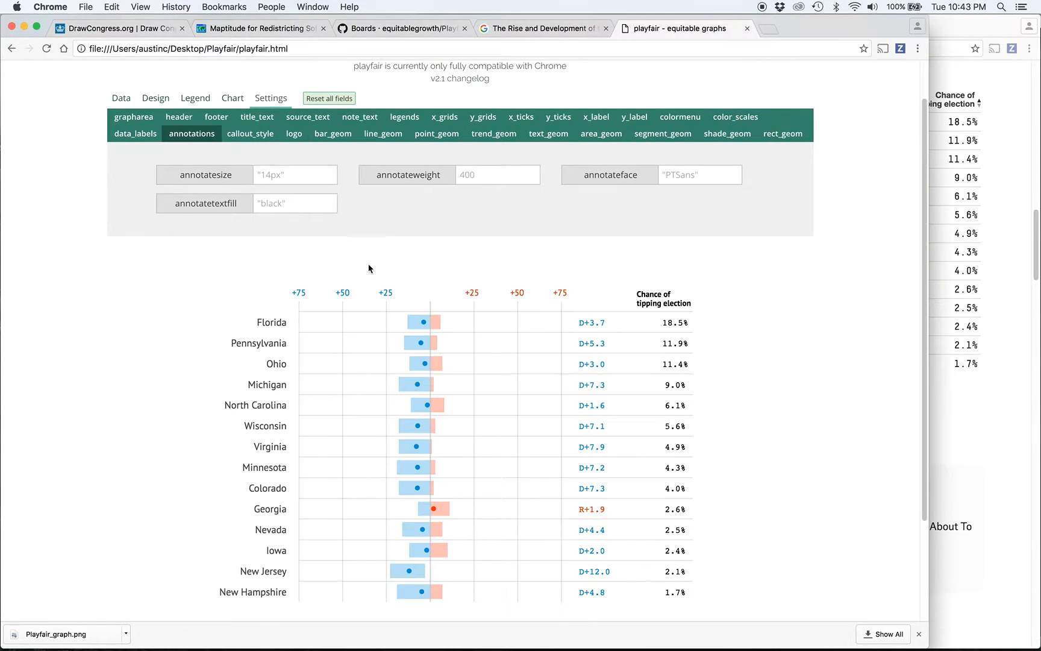
{"action": "right_click", "coordinate": [412, 282]}
{"action": "left_click", "coordinate": [433, 335]}
{"action": "key", "text": "BackSpace"}
{"action": "key", "text": "BackSpace"}
{"action": "key", "text": "BackSpace"}
{"action": "key", "text": "BackSpace"}
{"action": "key", "text": "BackSpace"}
{"action": "key", "text": "BackSpace"}
{"action": "key", "text": "BackSpace"}
{"action": "key", "text": "BackSpace"}
{"action": "key", "text": "BackSpace"}
{"action": "key", "text": "BackSpace"}
{"action": "key", "text": "BackSpace"}
{"action": "key", "text": "BackSpace"}
{"action": "key", "text": "BackSpace"}
{"action": "key", "text": "BackSpace"}
{"action": "key", "text": "BackSpace"}
{"action": "type", "text": "Expected margin of victory"}
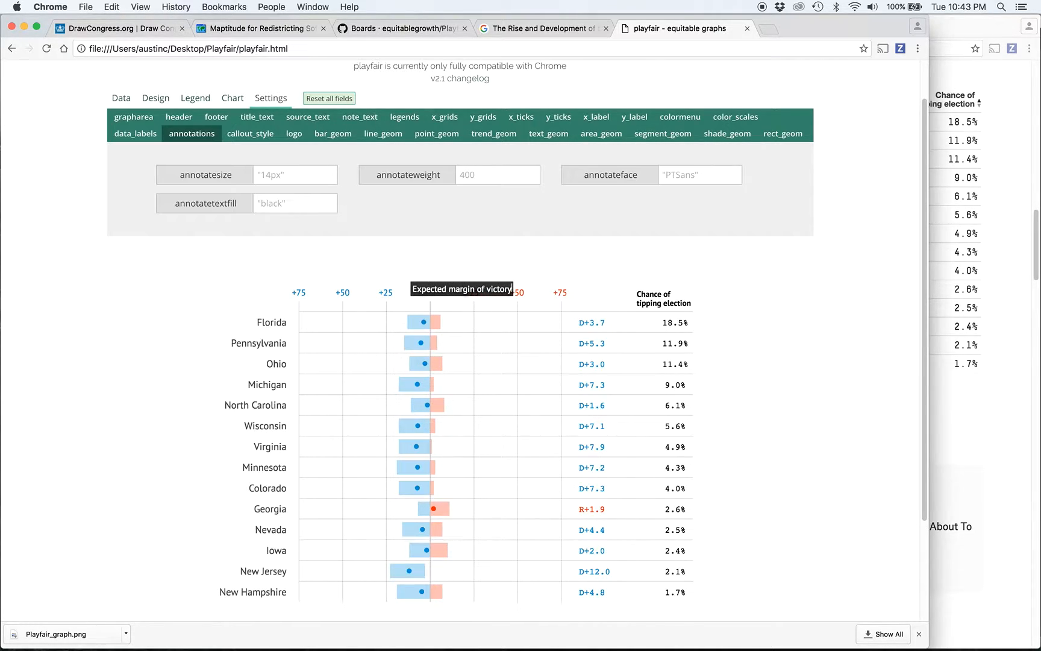
- Move the "Expected margin of victory" header above the axis labels, centered on the zero line, and make it bold like the reference
{"action": "left_click_drag", "start_coordinate": [442, 294], "coordinate": [414, 282]}
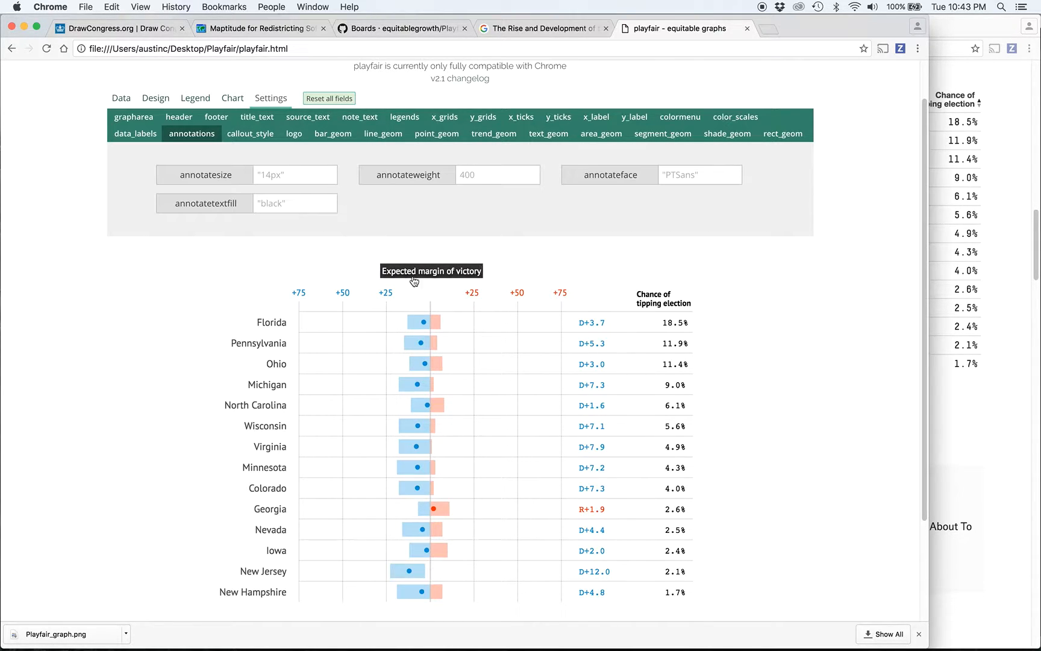
{"action": "left_click", "coordinate": [1032, 405]}
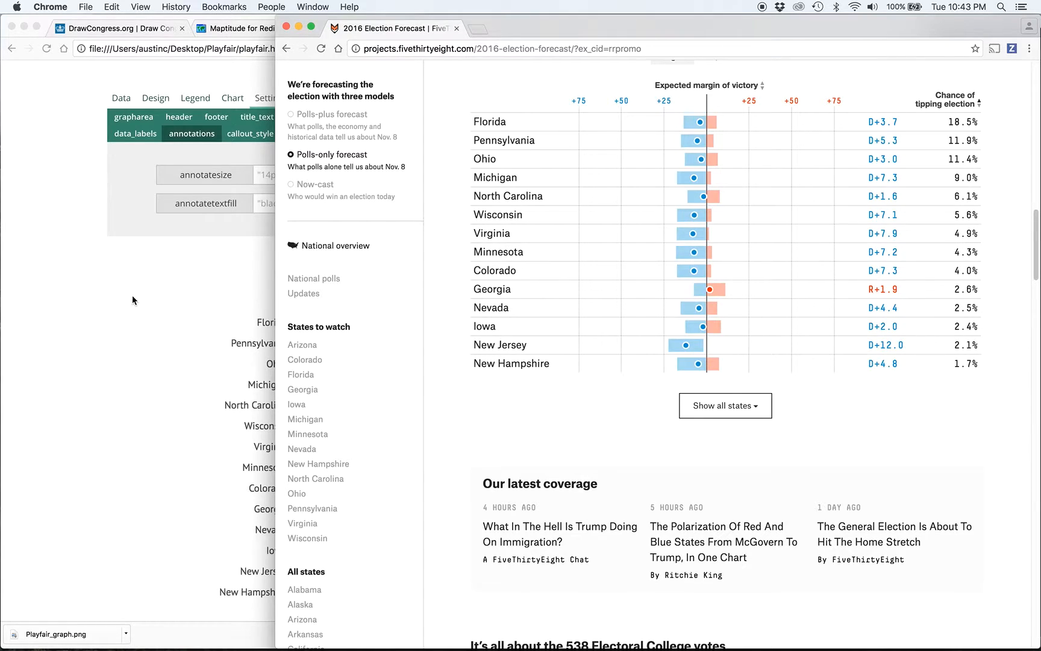
{"action": "left_click", "coordinate": [134, 293]}
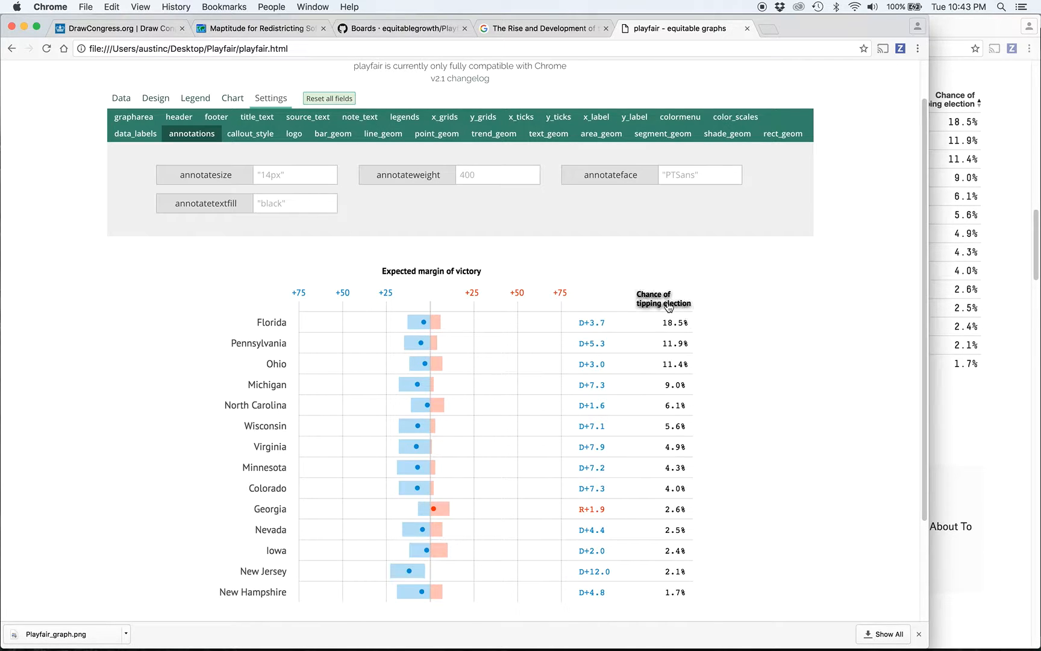
- Right-align the "Chance of tipping election" header and move it back above the percentage column
{"action": "right_click", "coordinate": [650, 302]}
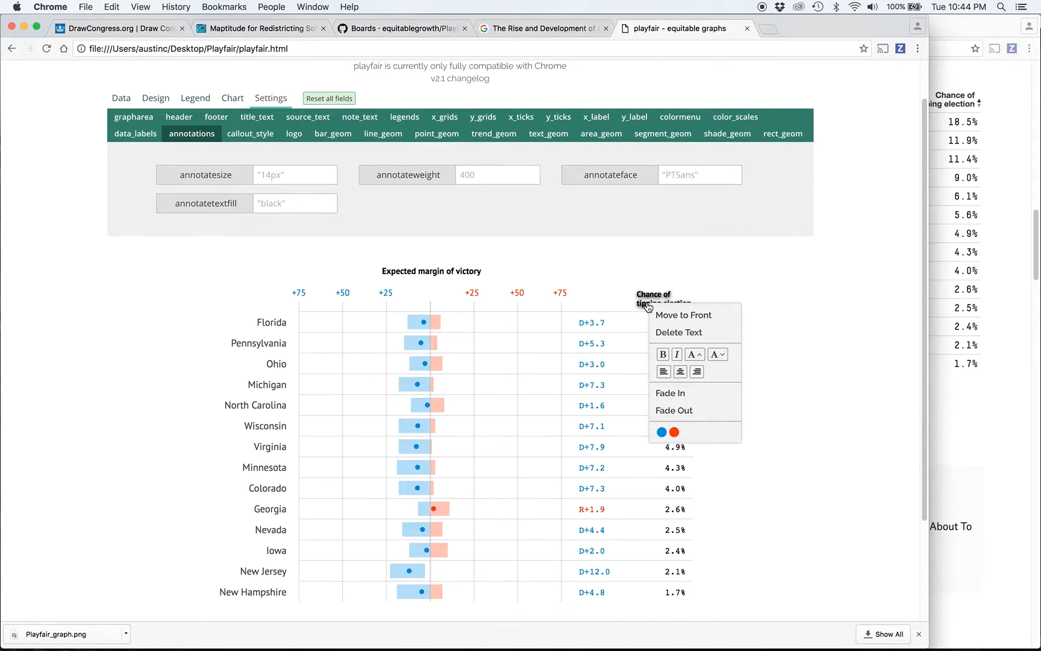
{"action": "left_click", "coordinate": [696, 376]}
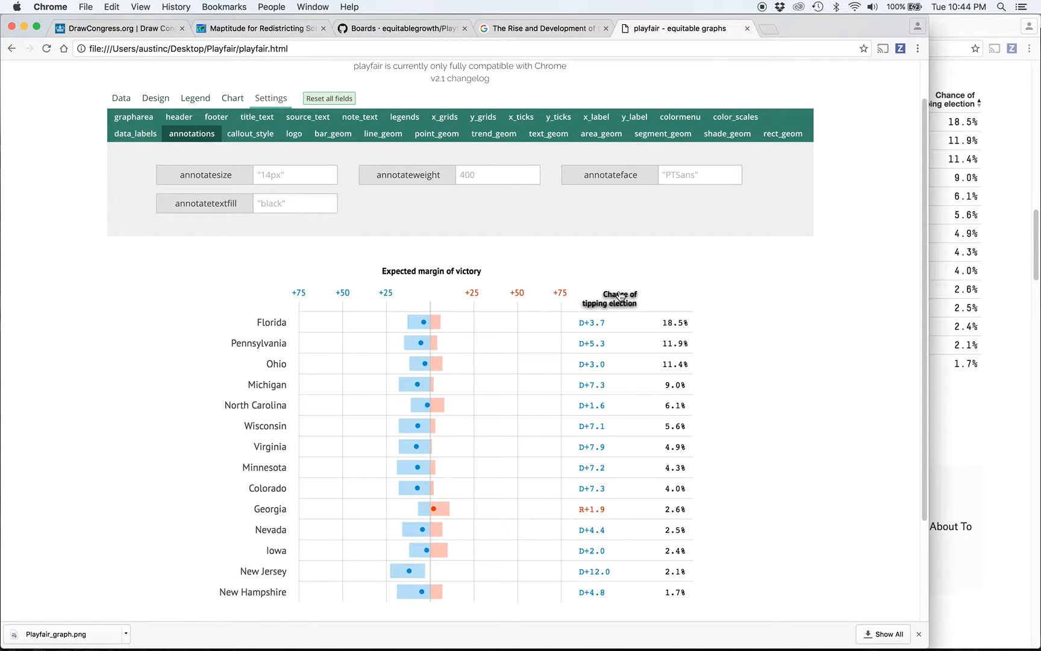
{"action": "left_click_drag", "start_coordinate": [621, 297], "coordinate": [674, 300]}
{"action": "left_click", "coordinate": [706, 338]}
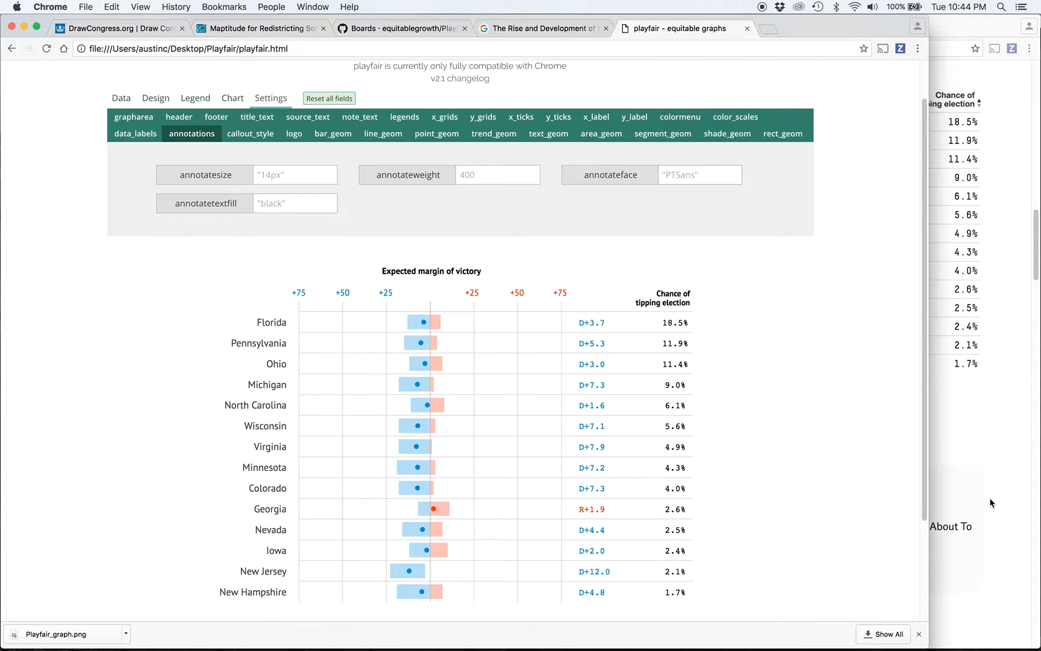
- Compare the whole recreated chart with the FiveThirtyEight original, checking bars, points, zero line and state labels
{"action": "scroll", "coordinate": [802, 502], "scroll_direction": "down", "scroll_amount": 3}
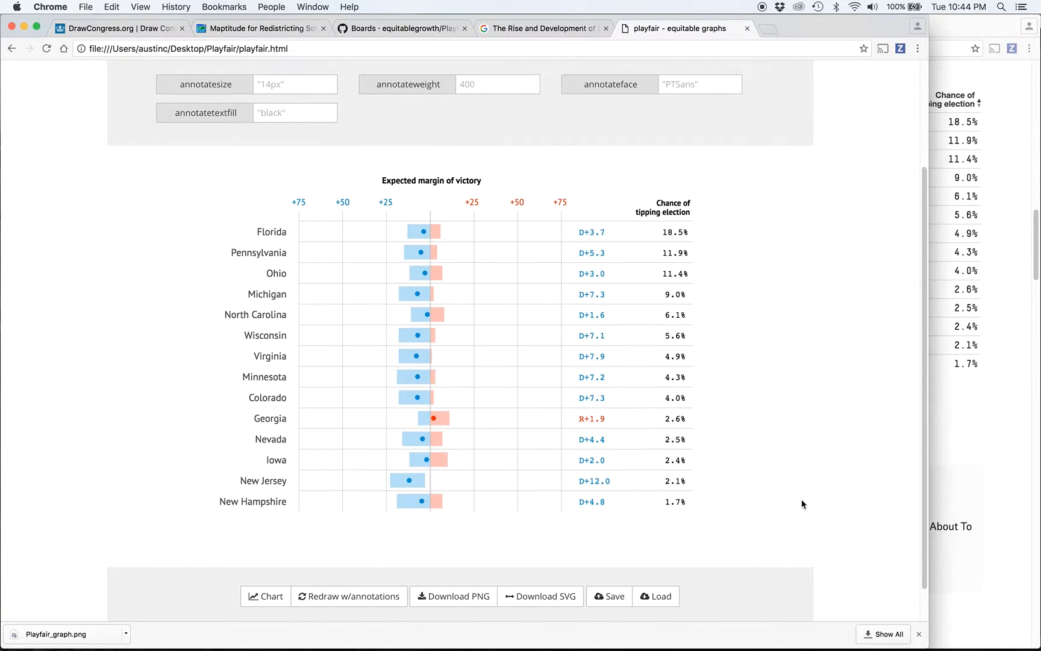
{"action": "left_click", "coordinate": [972, 443]}
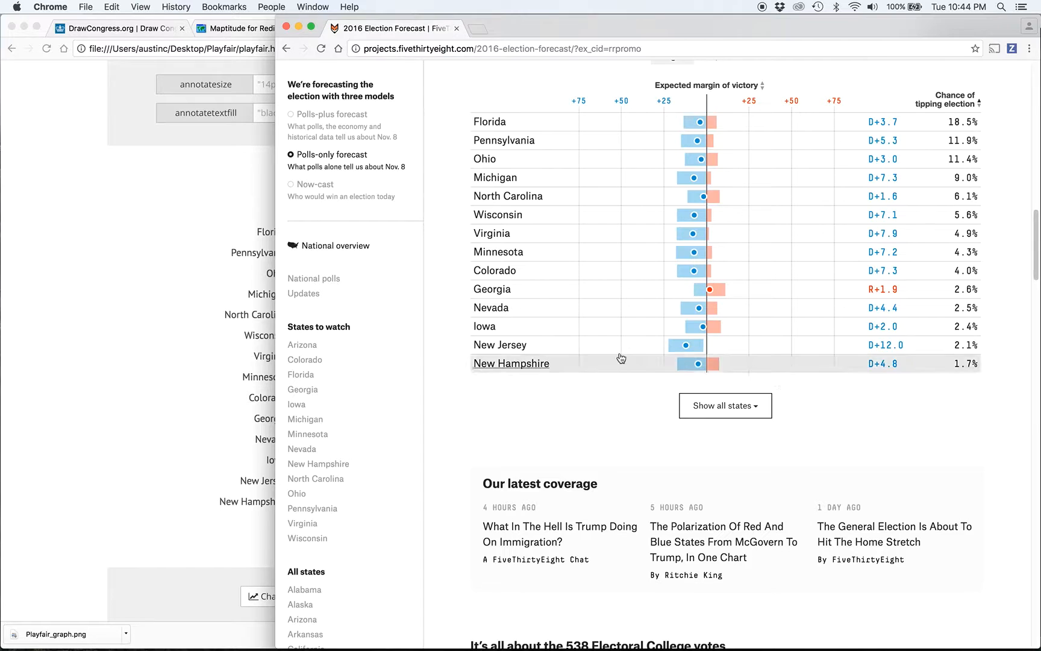
{"action": "left_click", "coordinate": [169, 360]}
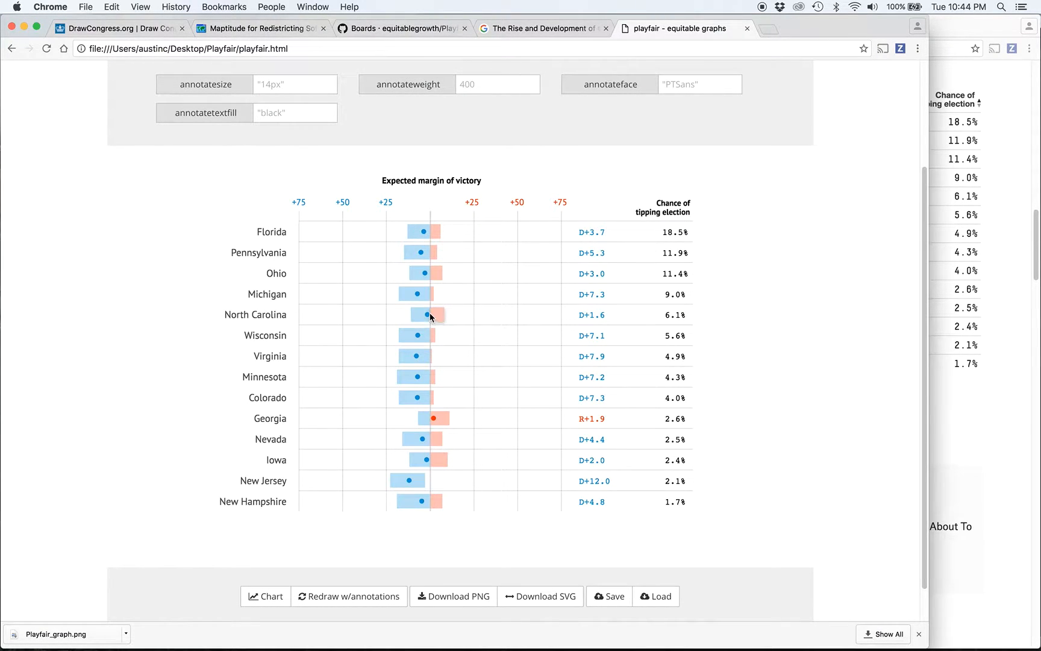
{"action": "left_click", "coordinate": [952, 321]}
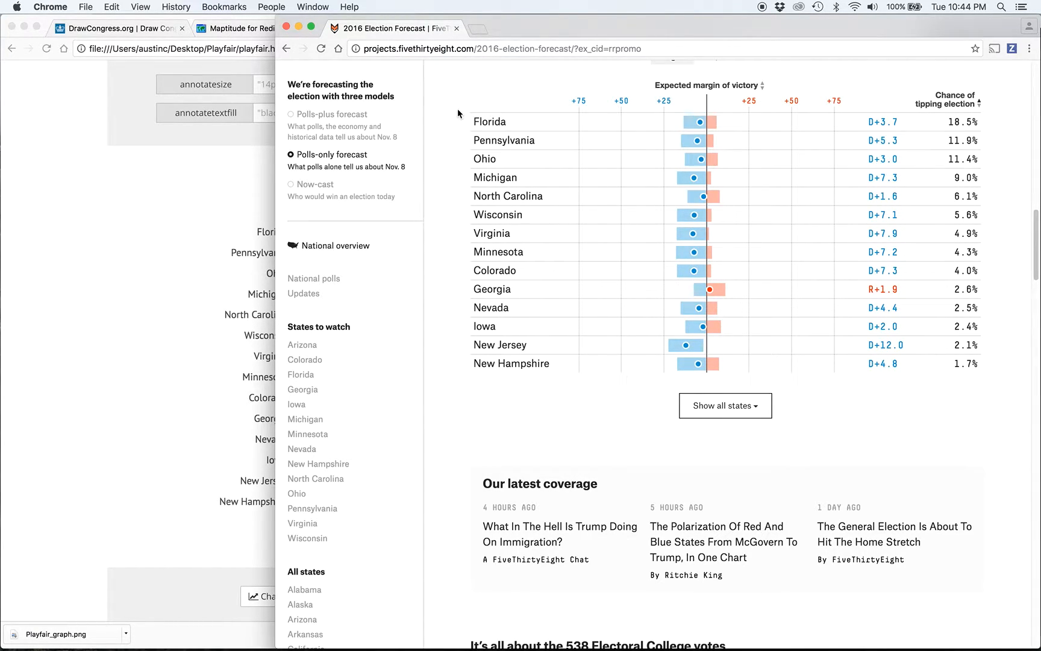
{"action": "key", "text": "super+grave"}
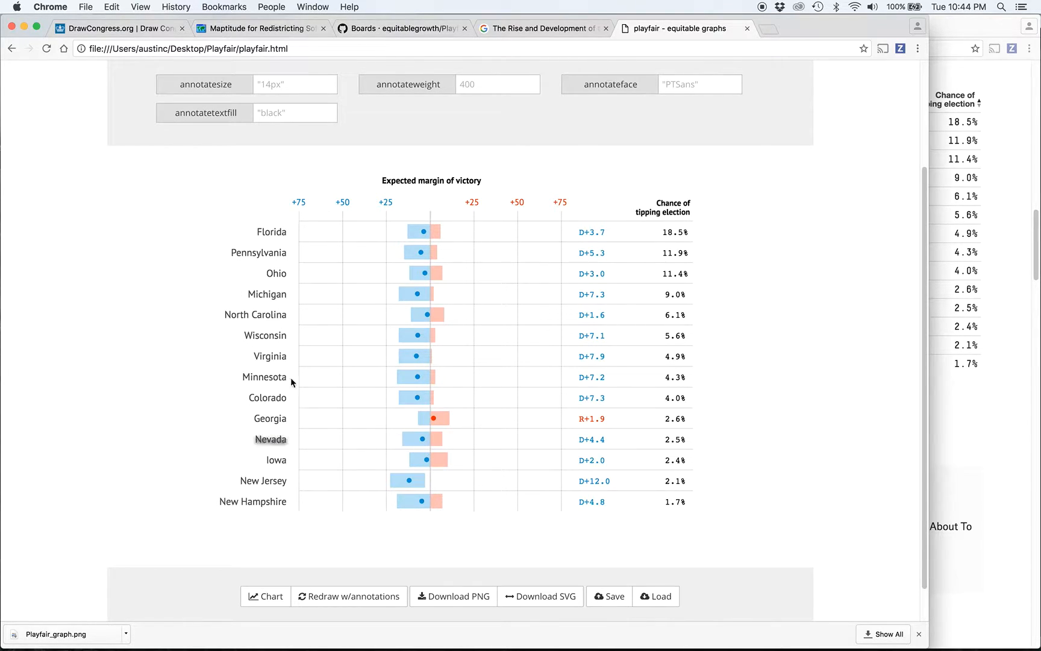
- Review the y-label text settings for size, weight, face, fill and maximum length alongside the chart's state names
{"action": "scroll", "coordinate": [303, 250], "scroll_direction": "up", "scroll_amount": 2}
{"action": "scroll", "coordinate": [304, 250], "scroll_direction": "down", "scroll_amount": 2}
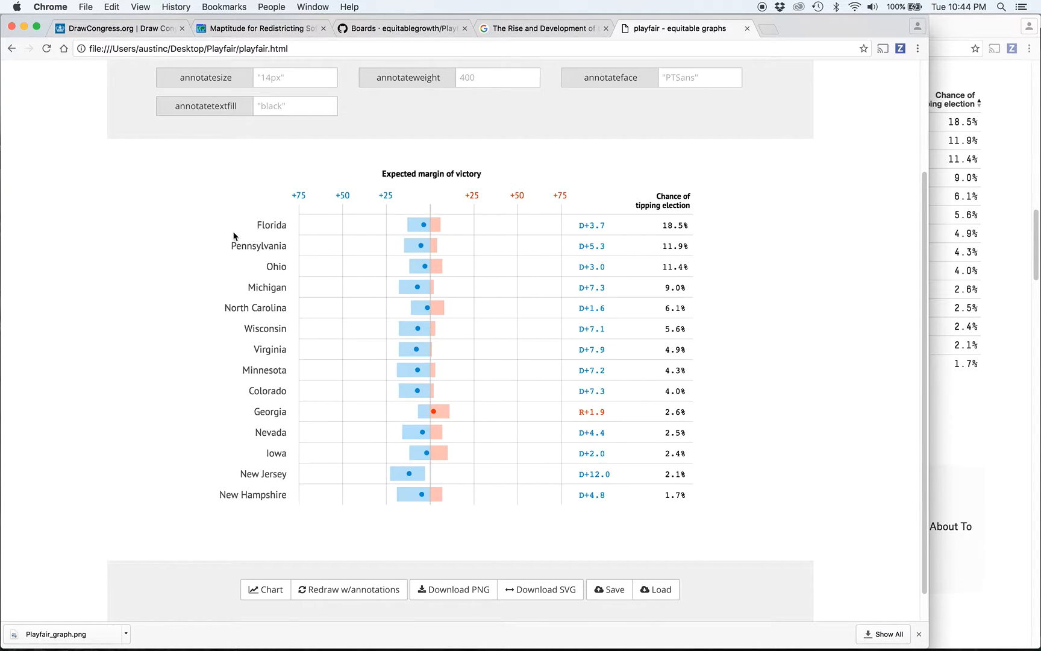
{"action": "scroll", "coordinate": [238, 238], "scroll_direction": "up", "scroll_amount": 3}
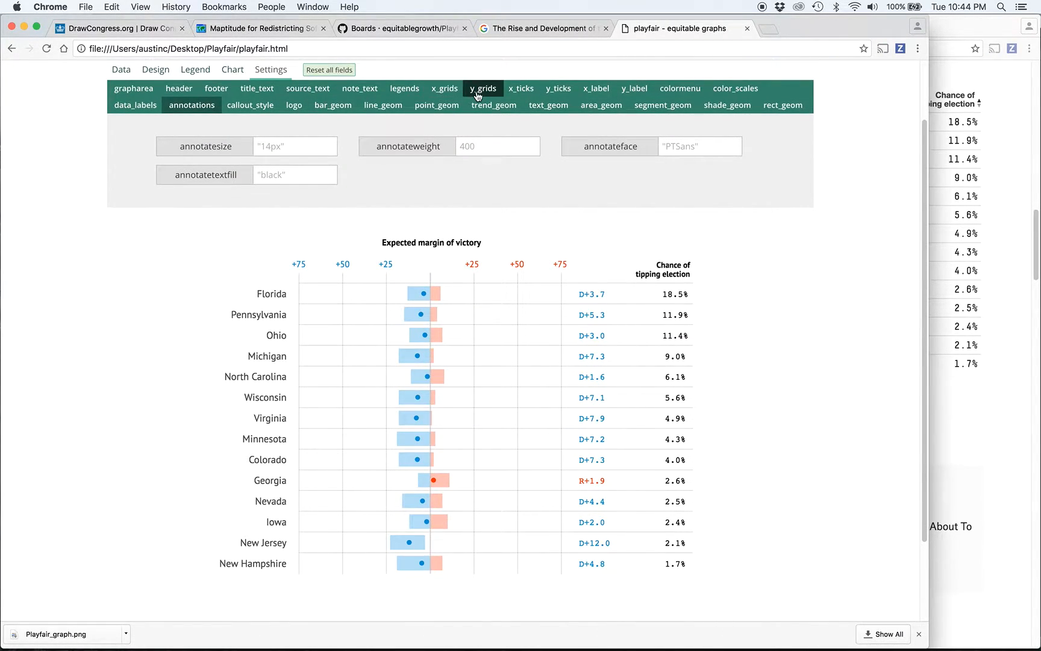
{"action": "left_click", "coordinate": [645, 99]}
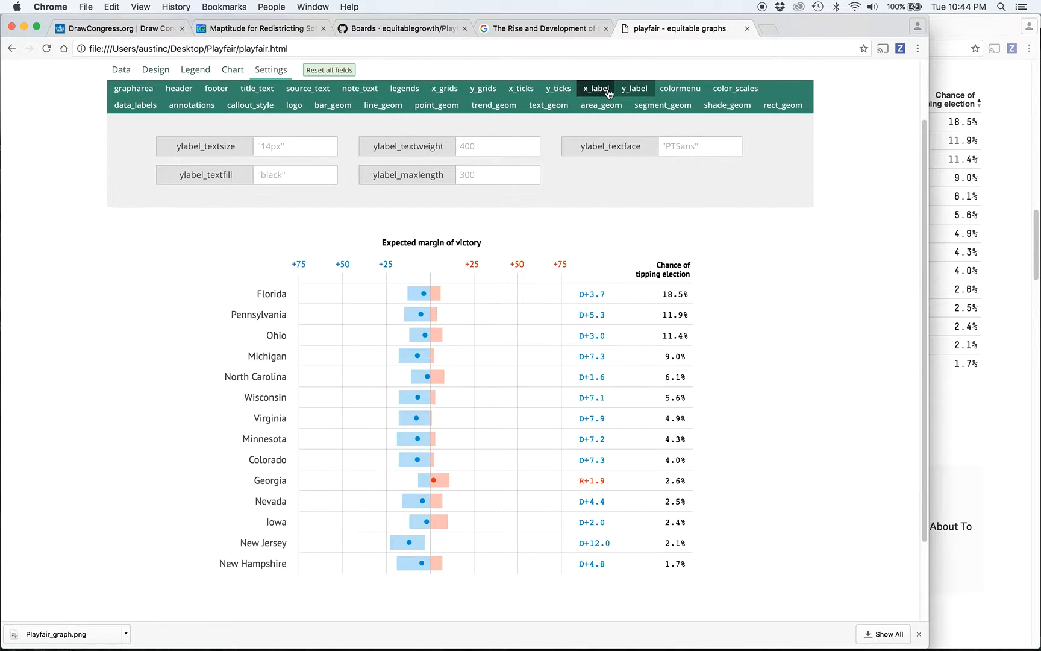
{"action": "scroll", "coordinate": [225, 280], "scroll_direction": "down", "scroll_amount": 2}
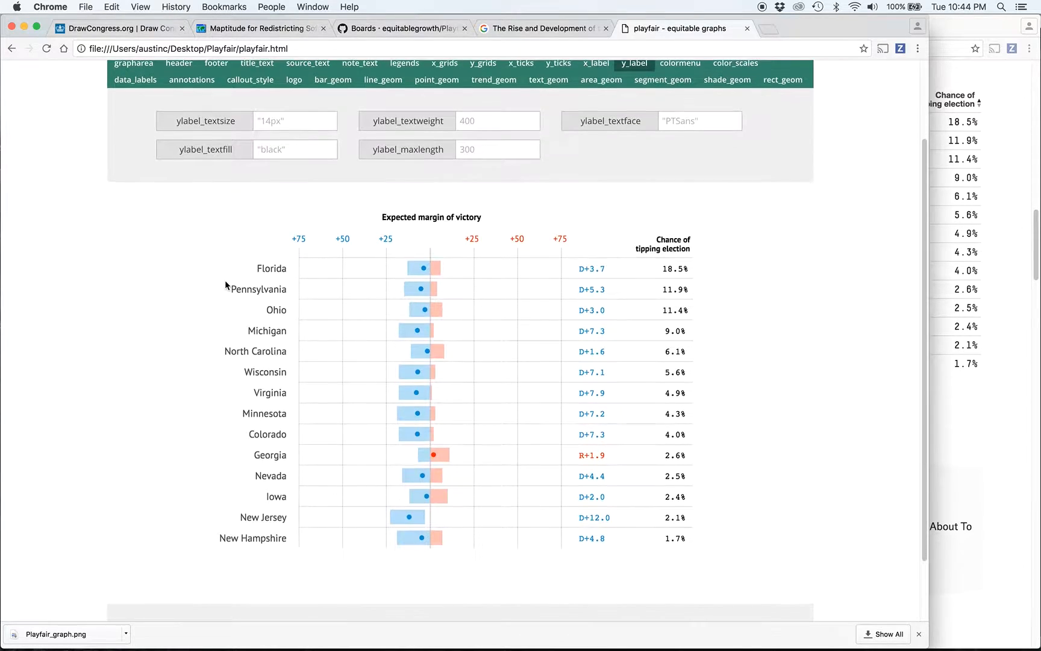
{"action": "left_click", "coordinate": [278, 115]}
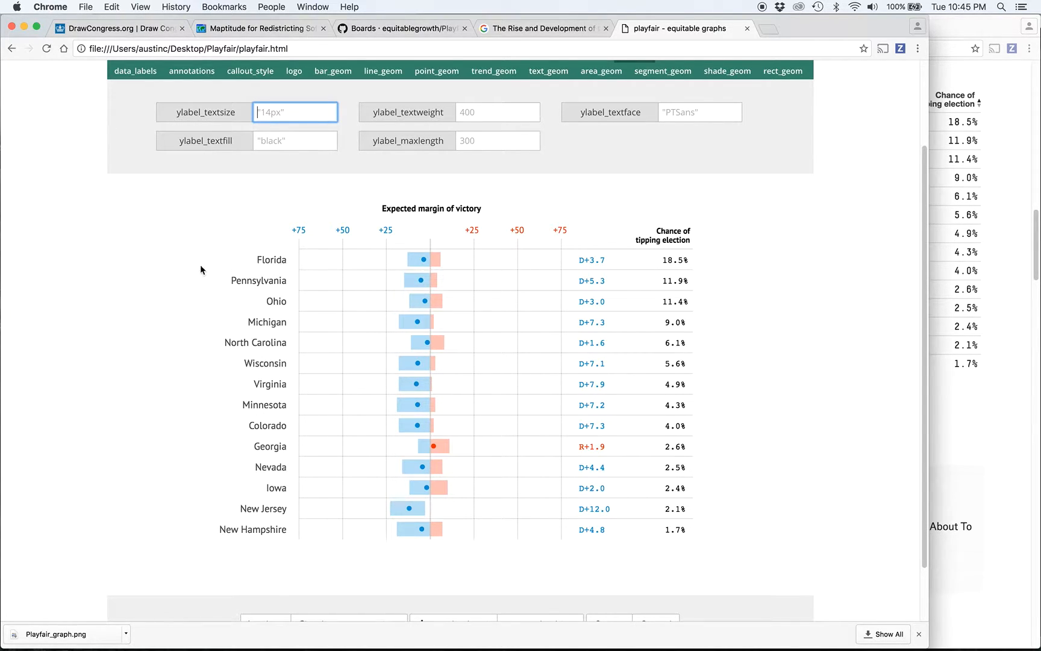
{"action": "scroll", "coordinate": [284, 386], "scroll_direction": "down", "scroll_amount": 1}
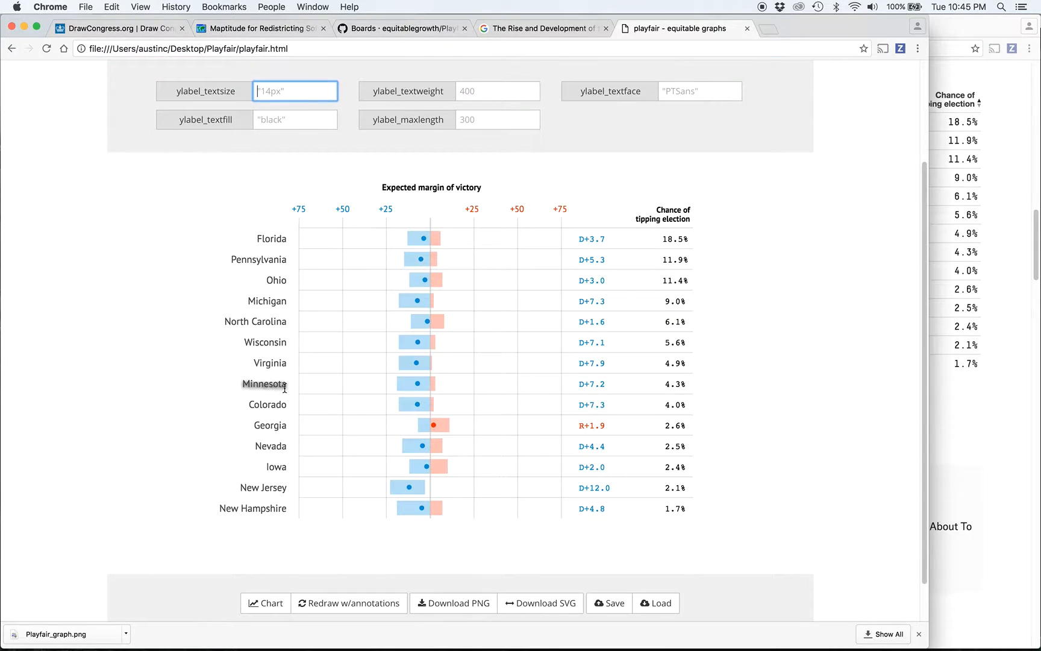
- Check the state name alignment and overall layout of the recreated chart against the FiveThirtyEight forecast page
{"action": "left_click", "coordinate": [941, 455]}
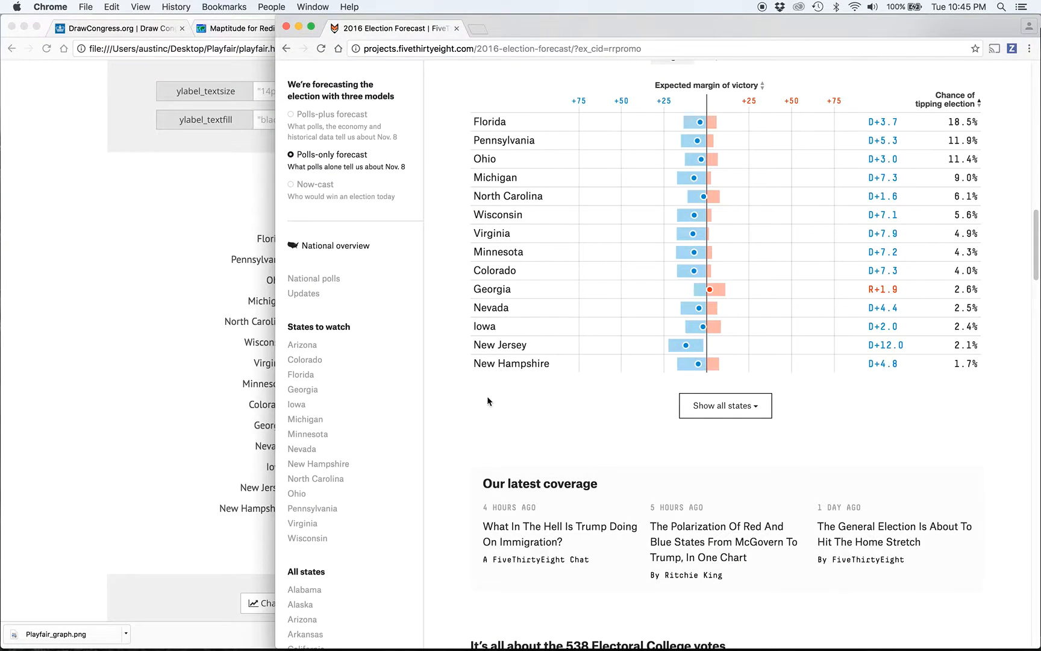
{"action": "left_click", "coordinate": [166, 183]}
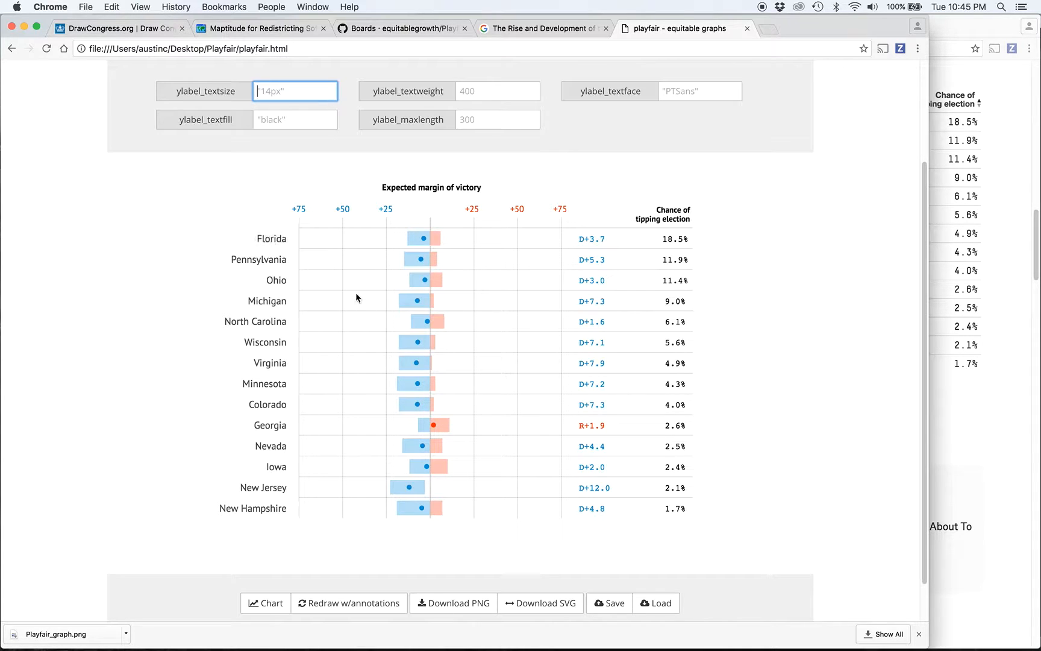
{"action": "scroll", "coordinate": [567, 486], "scroll_direction": "down", "scroll_amount": 2}
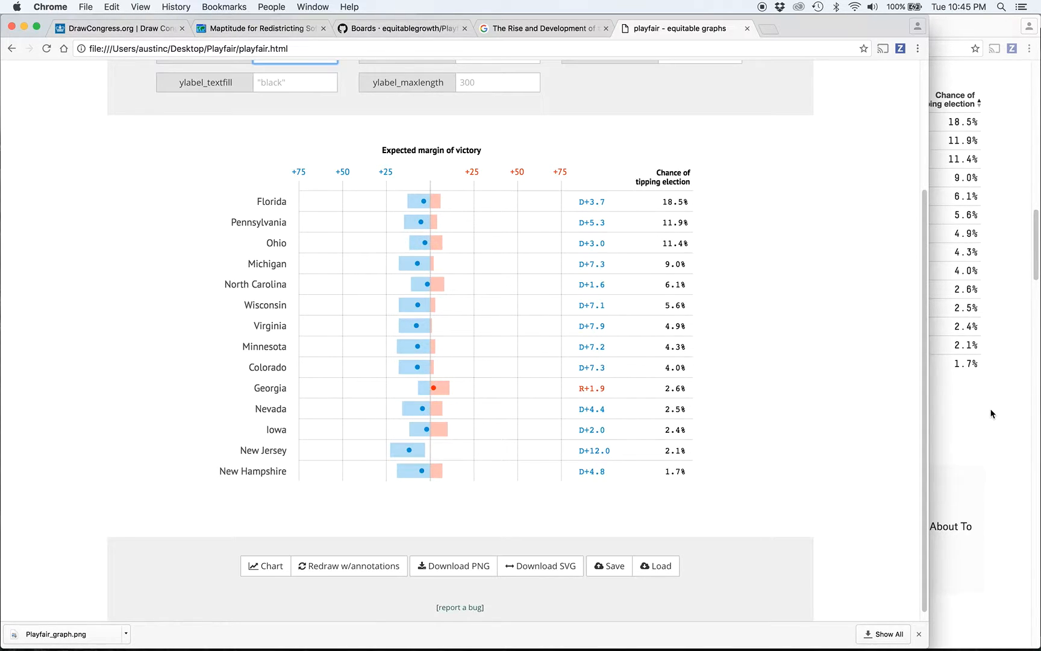
{"action": "scroll", "coordinate": [799, 332], "scroll_direction": "up", "scroll_amount": 3}
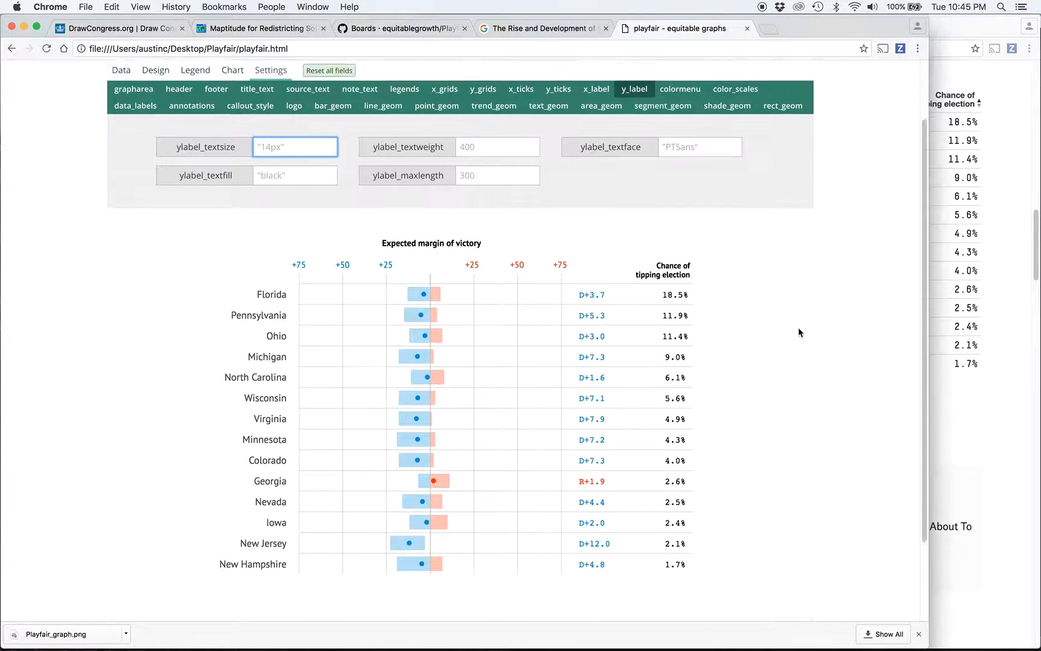
{"action": "left_click", "coordinate": [974, 395]}
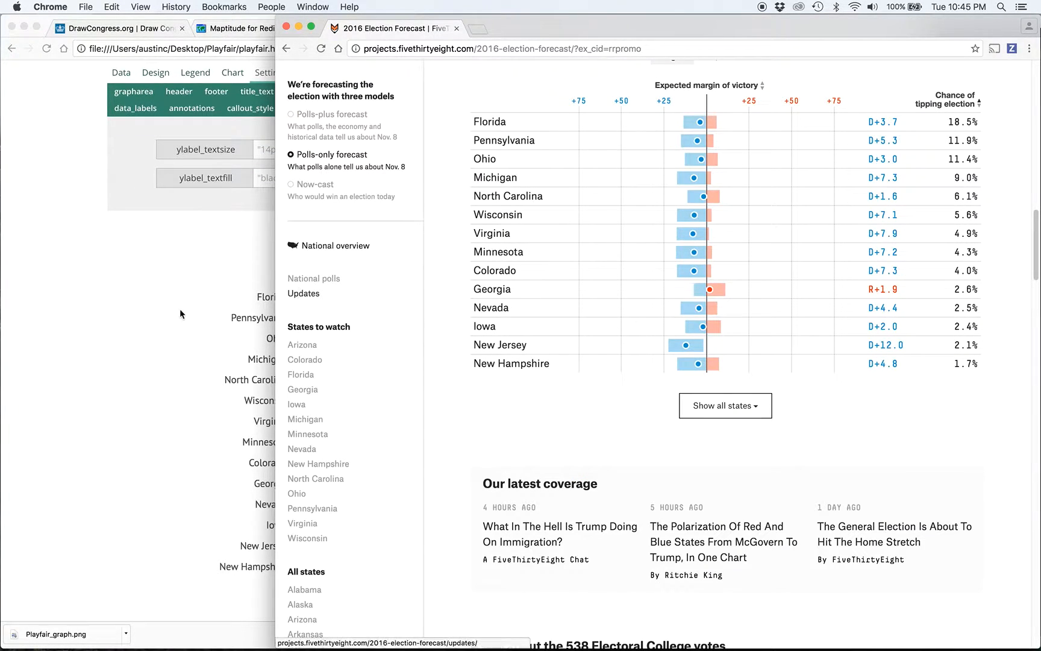
{"action": "left_click", "coordinate": [149, 321]}
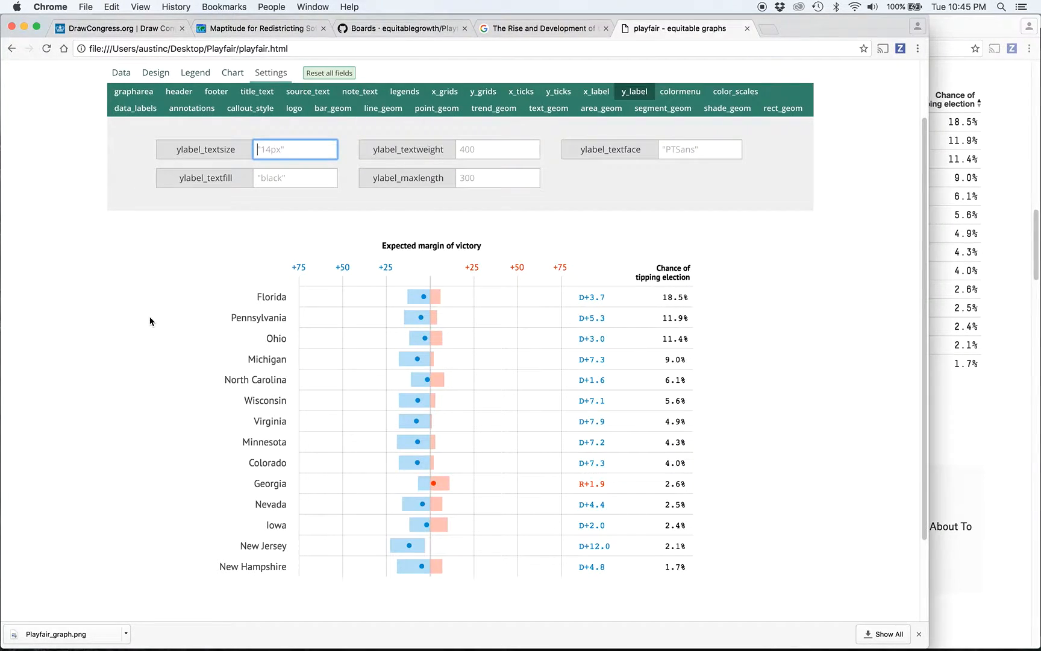
{"action": "scroll", "coordinate": [150, 321], "scroll_direction": "down", "scroll_amount": 2}
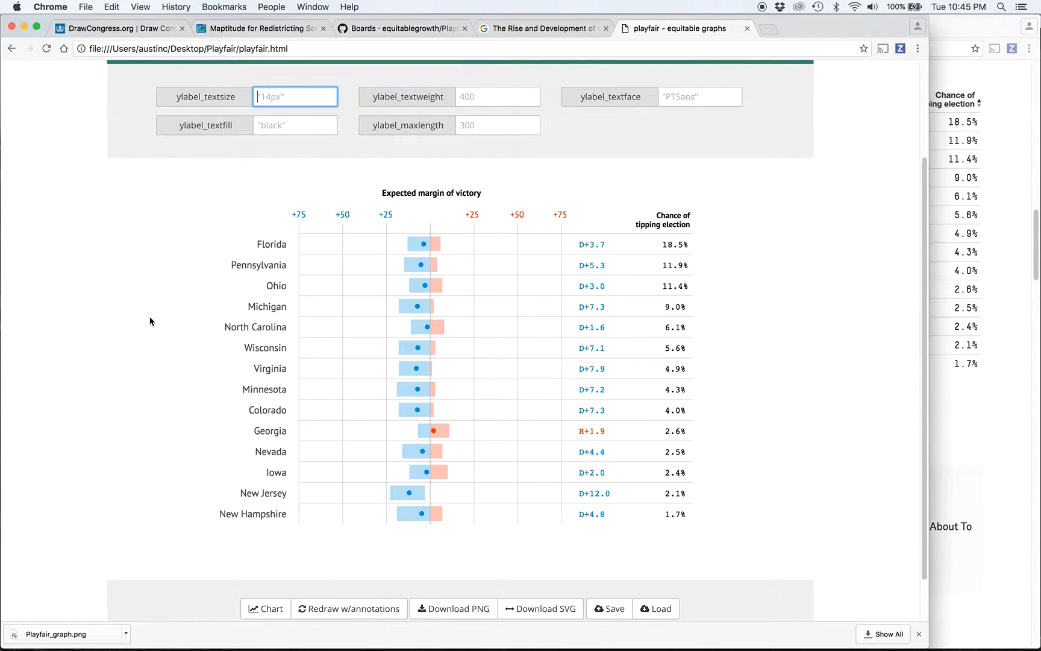